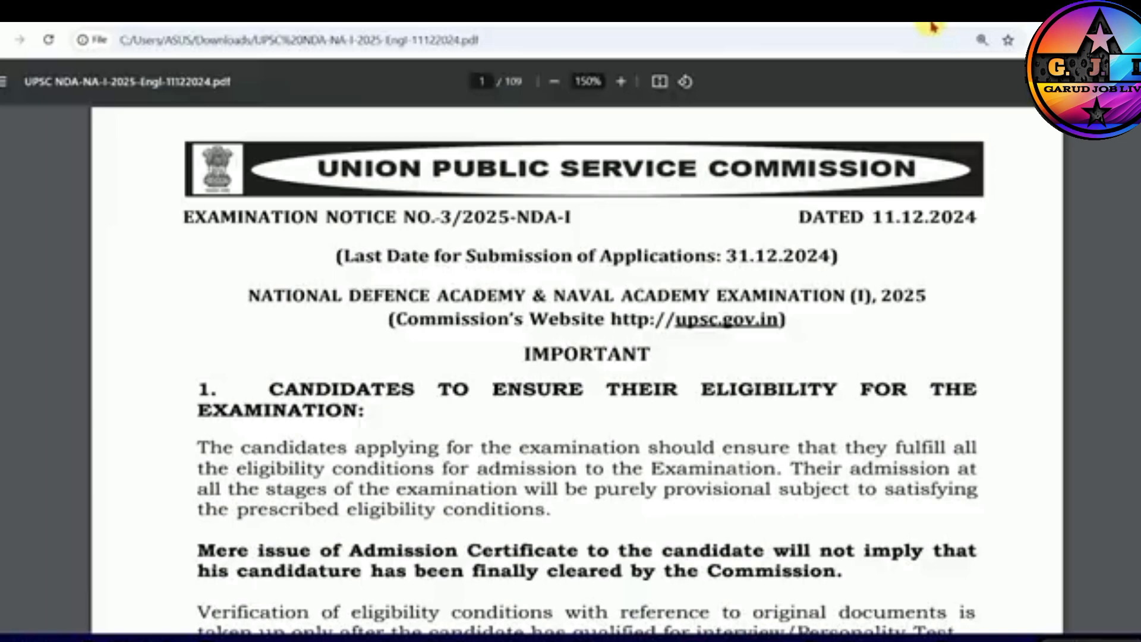
- Read the opening pages of the NDA and NA Examination (I) 2025 notice, including the last date for submitting applications
{"action": "scroll", "coordinate": [734, 236], "scroll_direction": "down", "scroll_amount": 7}
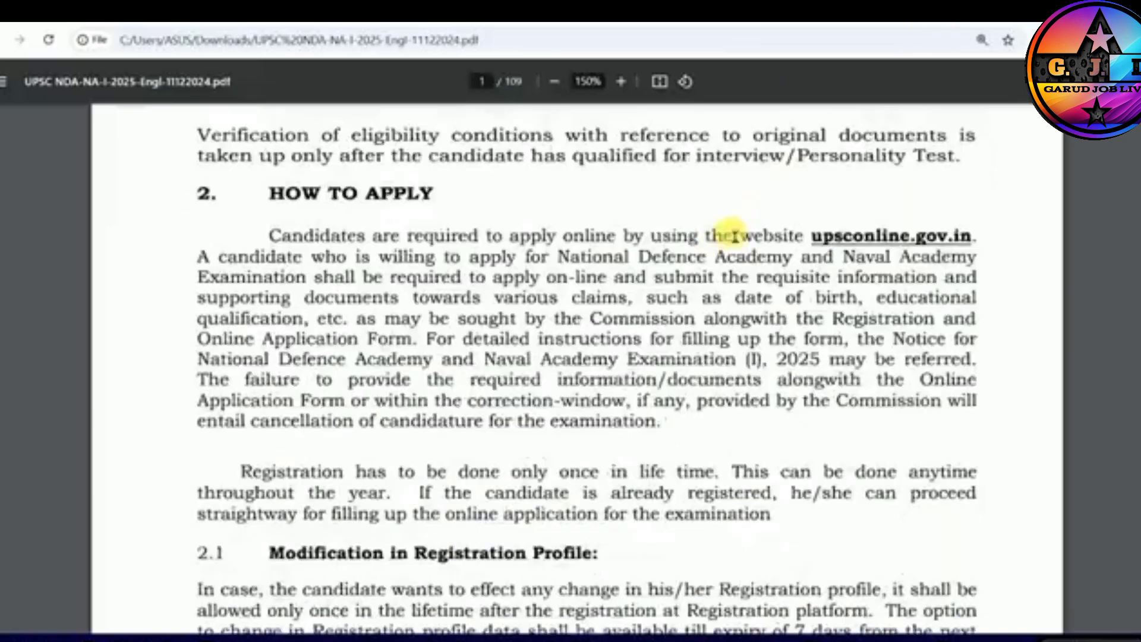
{"action": "scroll", "coordinate": [735, 237], "scroll_direction": "down", "scroll_amount": 15}
{"action": "scroll", "coordinate": [733, 272], "scroll_direction": "up", "scroll_amount": 5}
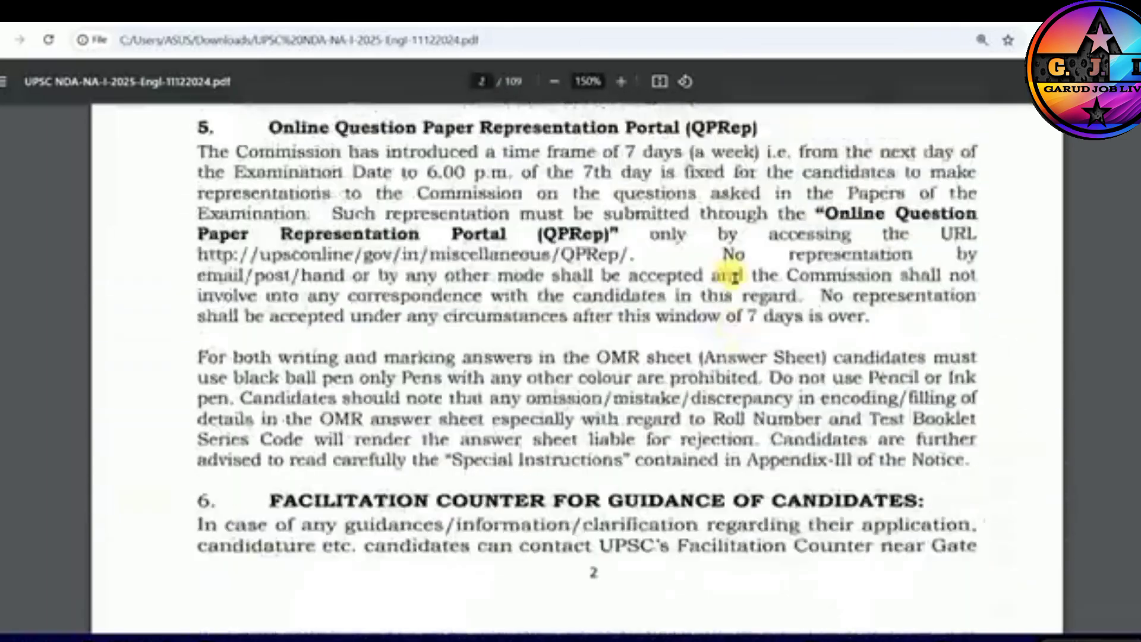
{"action": "scroll", "coordinate": [733, 274], "scroll_direction": "up", "scroll_amount": 10}
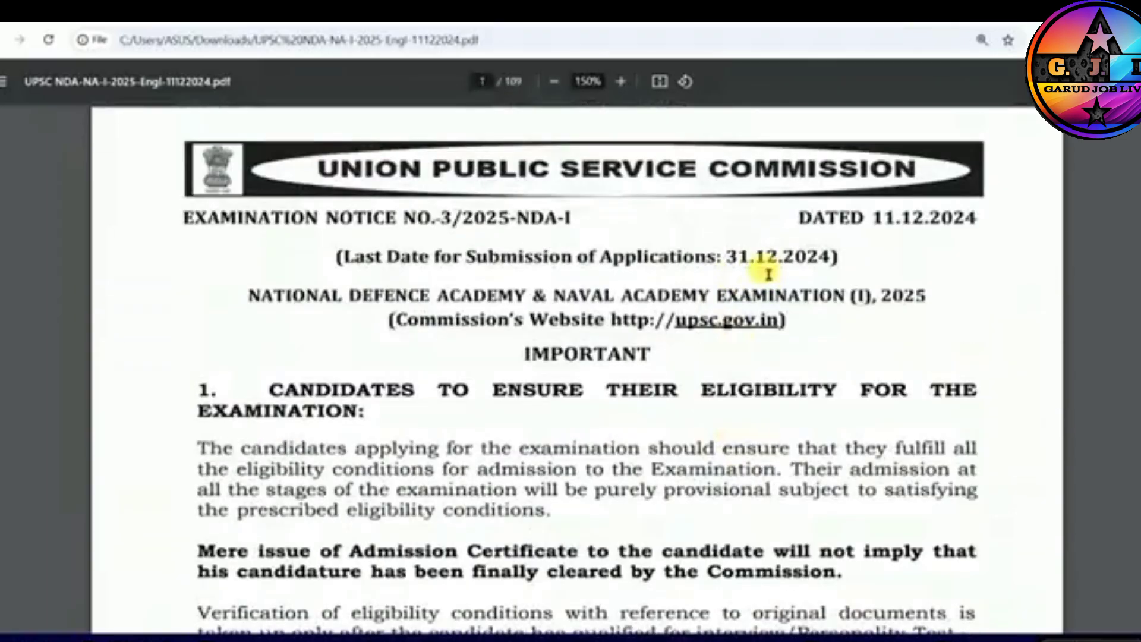
{"action": "left_click_drag", "start_coordinate": [545, 257], "coordinate": [828, 262]}
{"action": "left_click", "coordinate": [826, 269]}
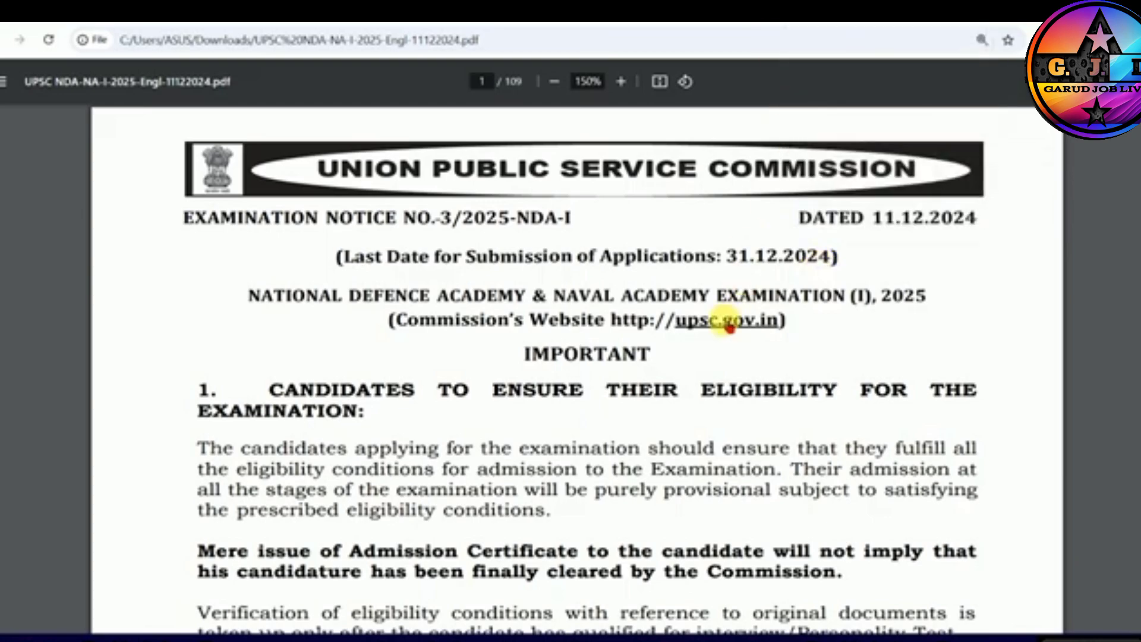
{"action": "scroll", "coordinate": [728, 324], "scroll_direction": "down", "scroll_amount": 10}
{"action": "scroll", "coordinate": [735, 341], "scroll_direction": "down", "scroll_amount": 9}
{"action": "scroll", "coordinate": [735, 339], "scroll_direction": "up", "scroll_amount": 16}
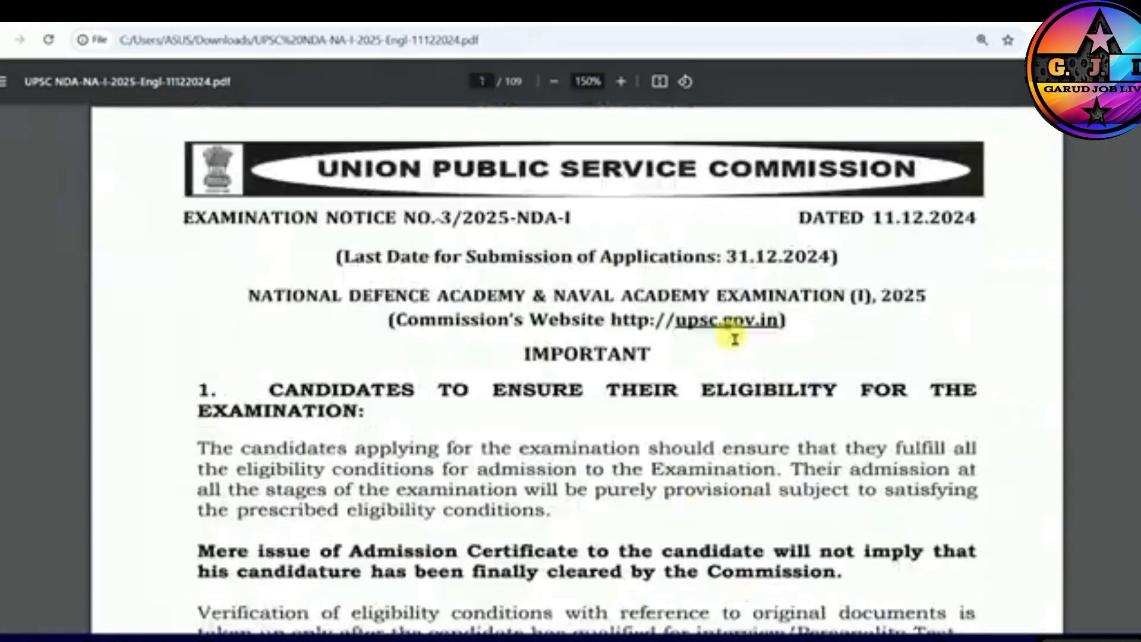
{"action": "scroll", "coordinate": [737, 342], "scroll_direction": "down", "scroll_amount": 16}
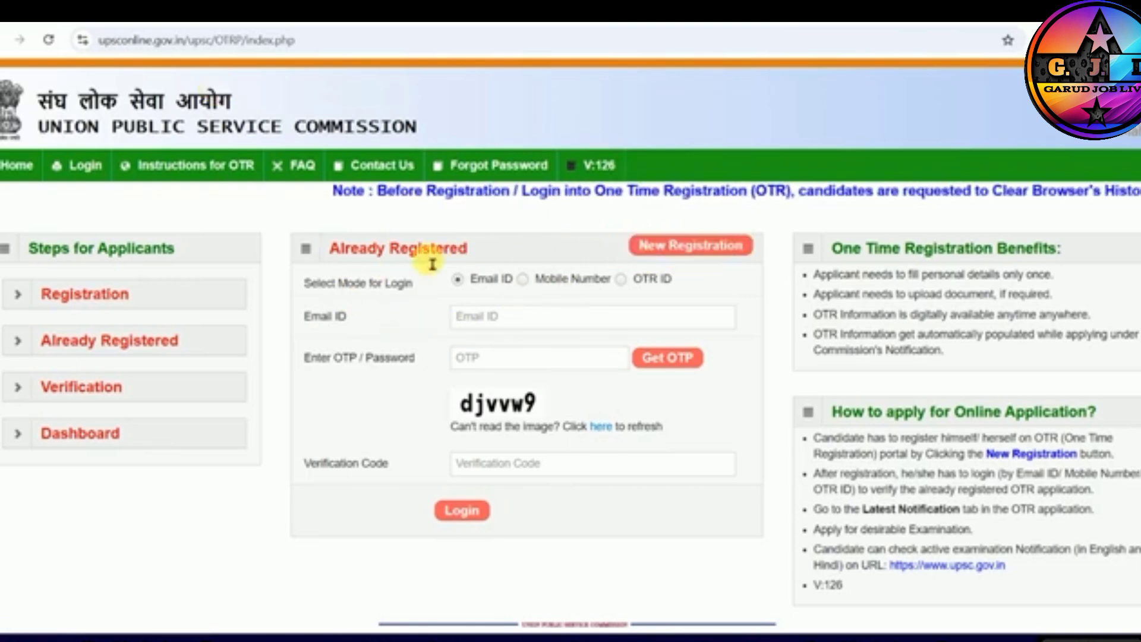
- Examine the login fields for already registered applicants: email ID, OTP or password, and verification code
{"action": "left_click", "coordinate": [527, 324]}
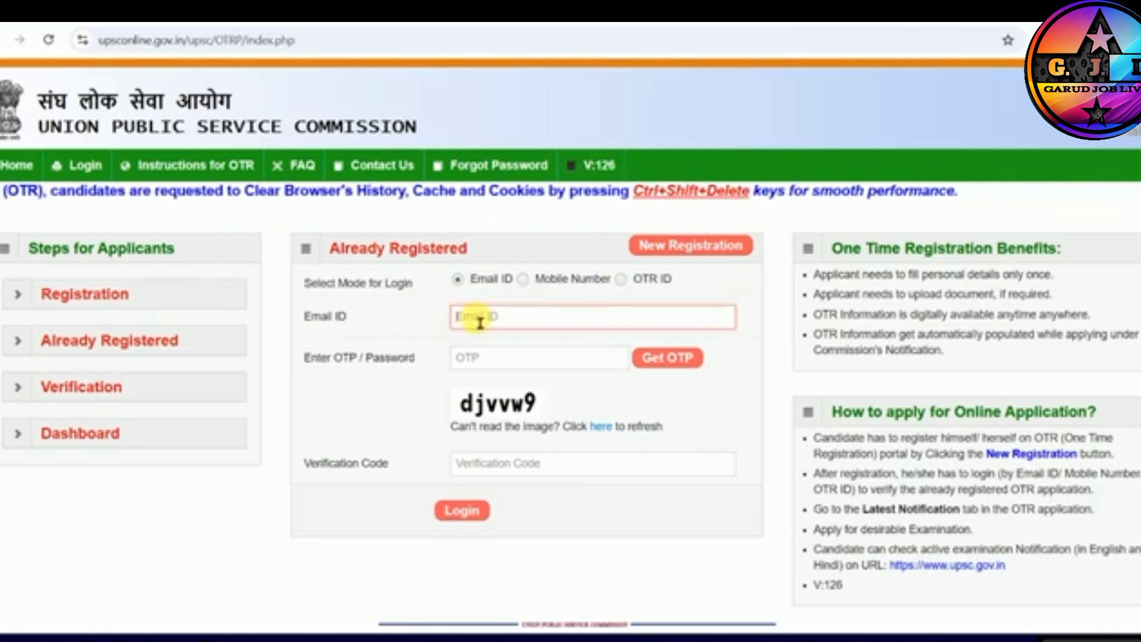
{"action": "left_click", "coordinate": [670, 361]}
{"action": "left_click", "coordinate": [726, 140]}
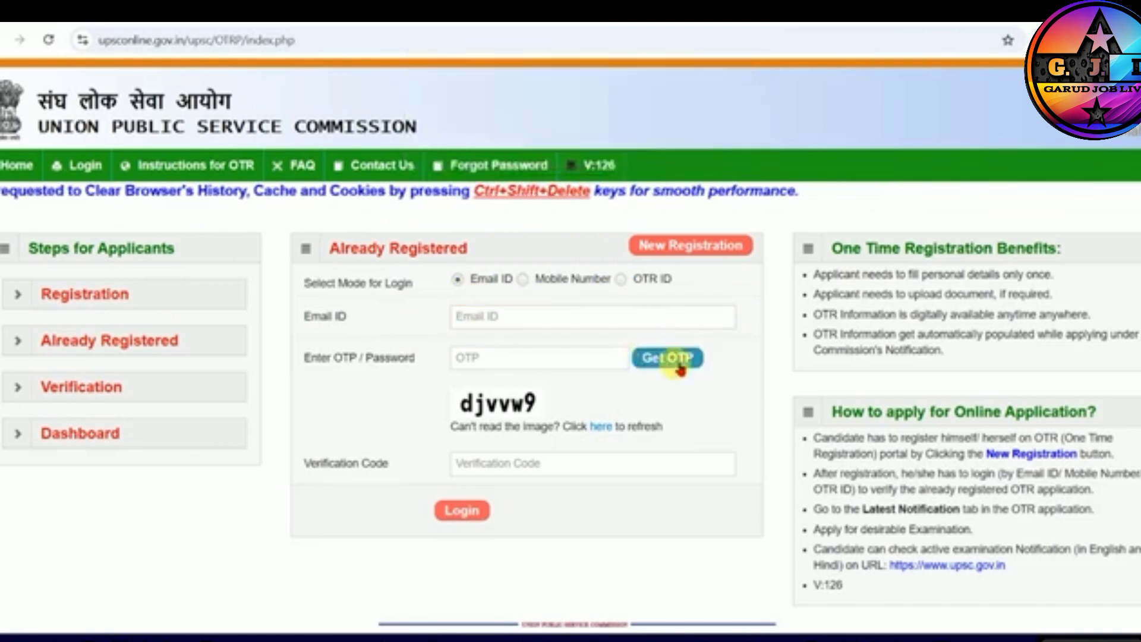
{"action": "left_click", "coordinate": [519, 364]}
{"action": "left_click", "coordinate": [500, 463]}
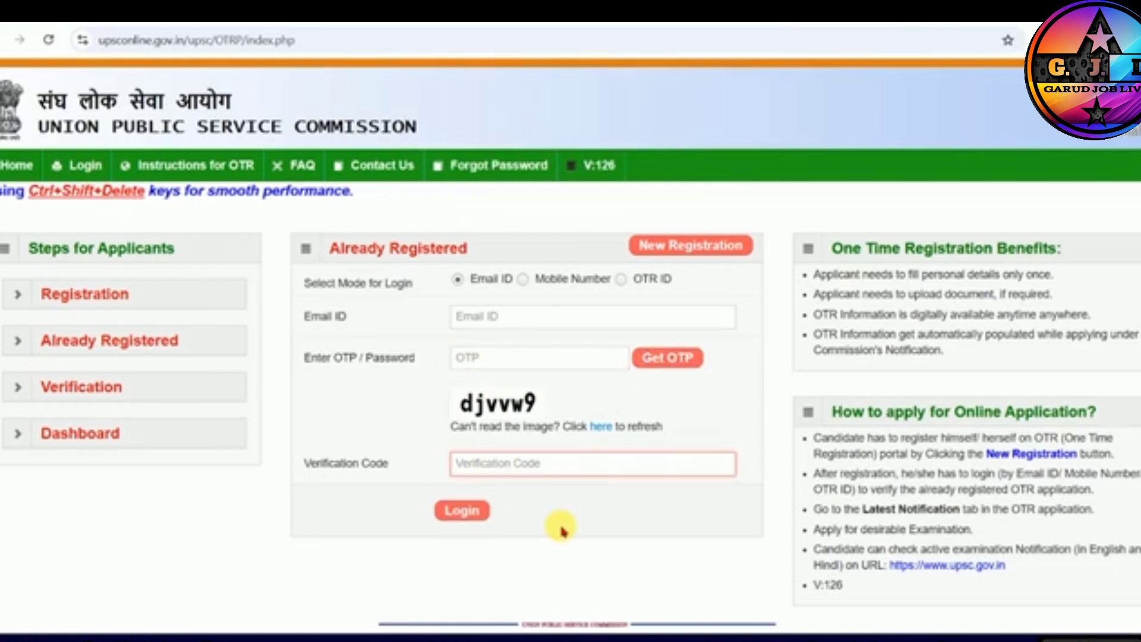
{"action": "left_click", "coordinate": [483, 364]}
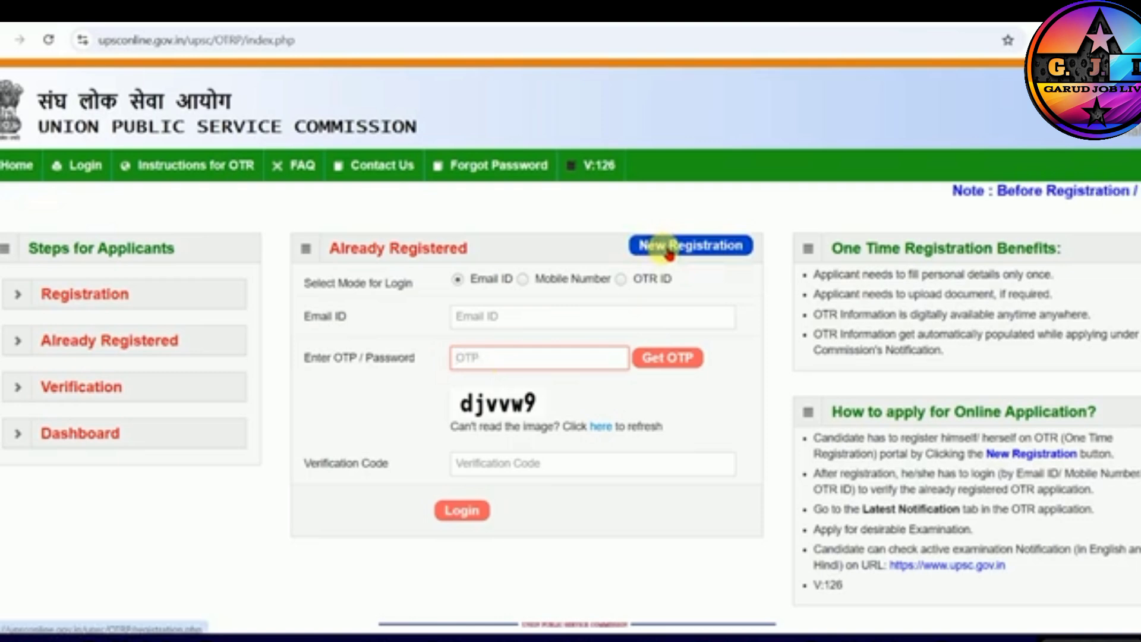
- Open the new One Time Registration form and go through its Name and Verify Name fields
{"action": "left_click", "coordinate": [669, 254]}
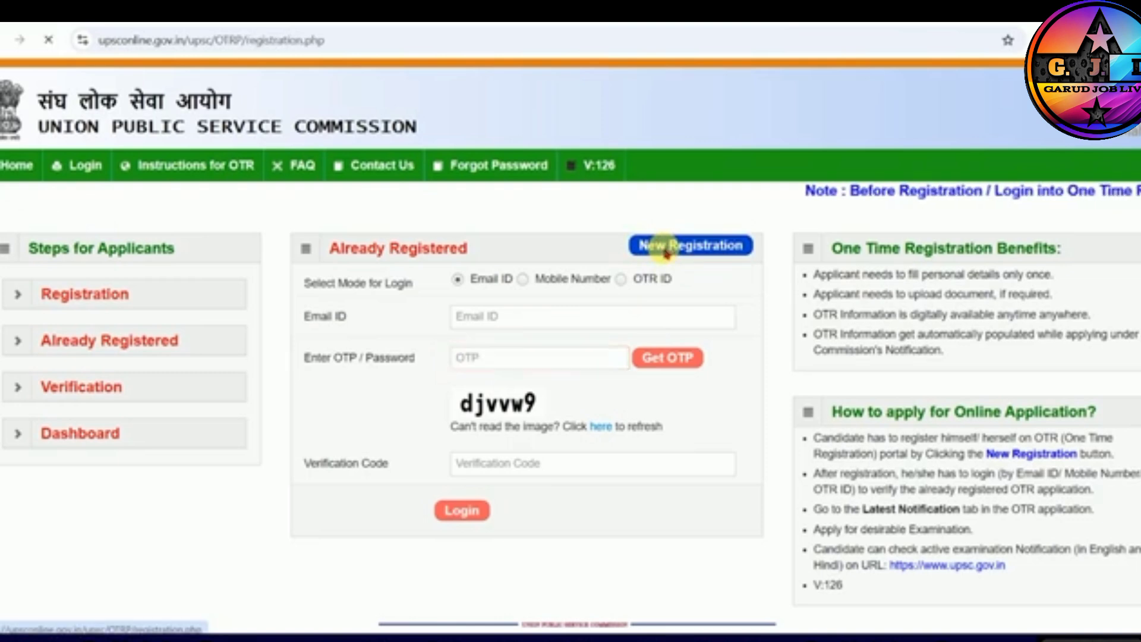
{"action": "scroll", "coordinate": [301, 377], "scroll_direction": "down", "scroll_amount": 2}
{"action": "left_click", "coordinate": [257, 205]}
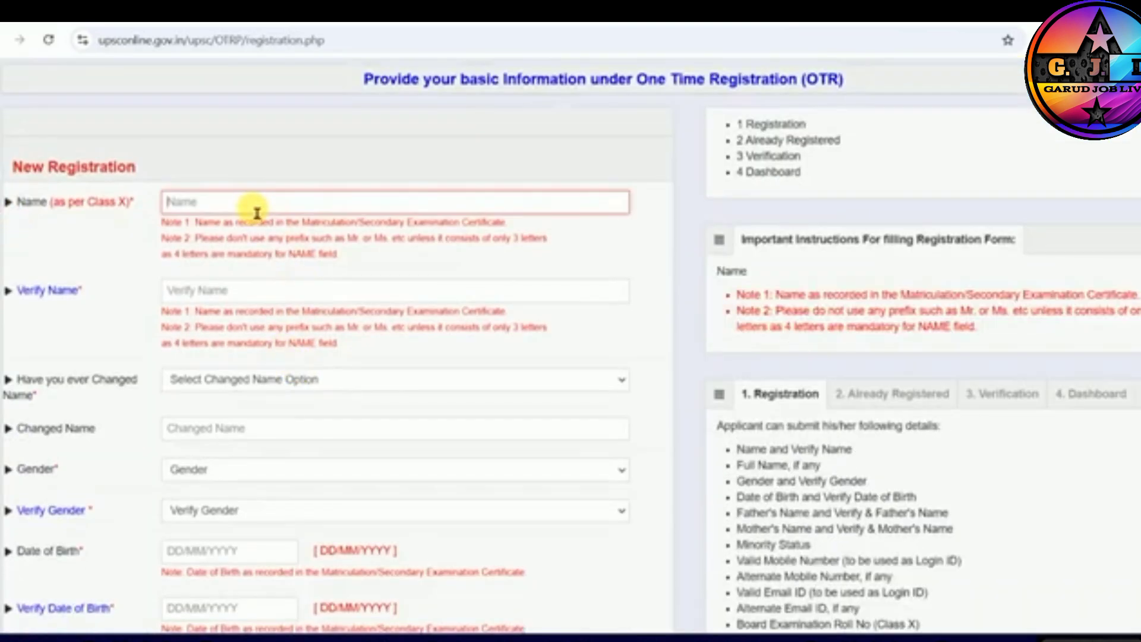
{"action": "left_click", "coordinate": [200, 291]}
- Answer No to having ever changed the name, and set both Gender and Verify Gender to Male
{"action": "scroll", "coordinate": [196, 294], "scroll_direction": "down", "scroll_amount": 2}
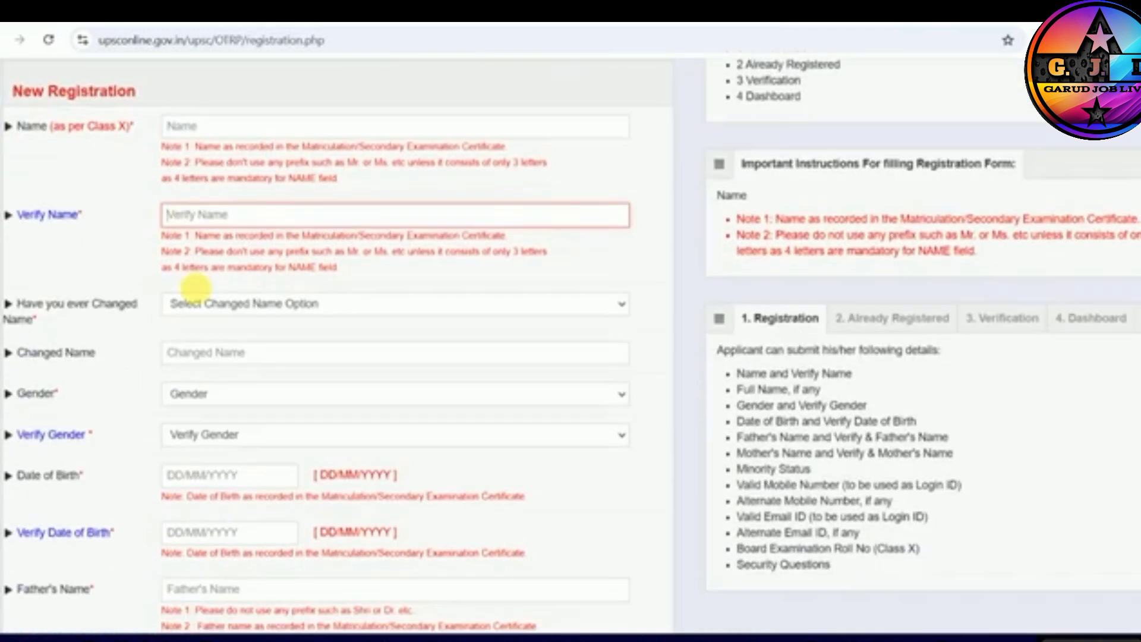
{"action": "scroll", "coordinate": [238, 220], "scroll_direction": "down", "scroll_amount": 2}
{"action": "left_click", "coordinate": [203, 143]}
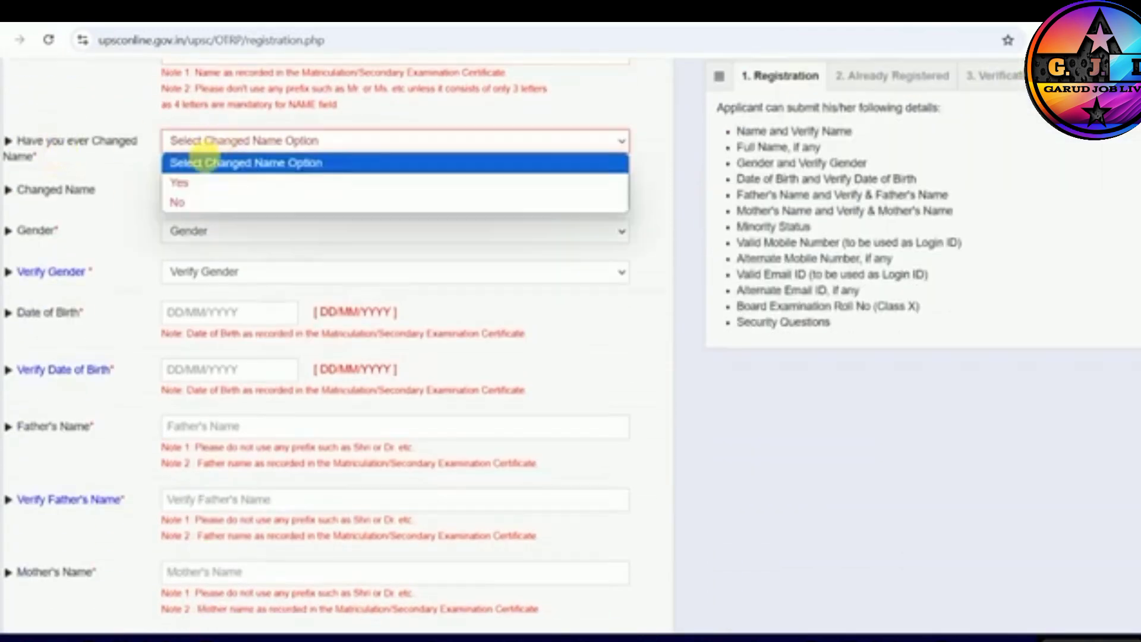
{"action": "left_click", "coordinate": [185, 203]}
{"action": "left_click", "coordinate": [190, 190]}
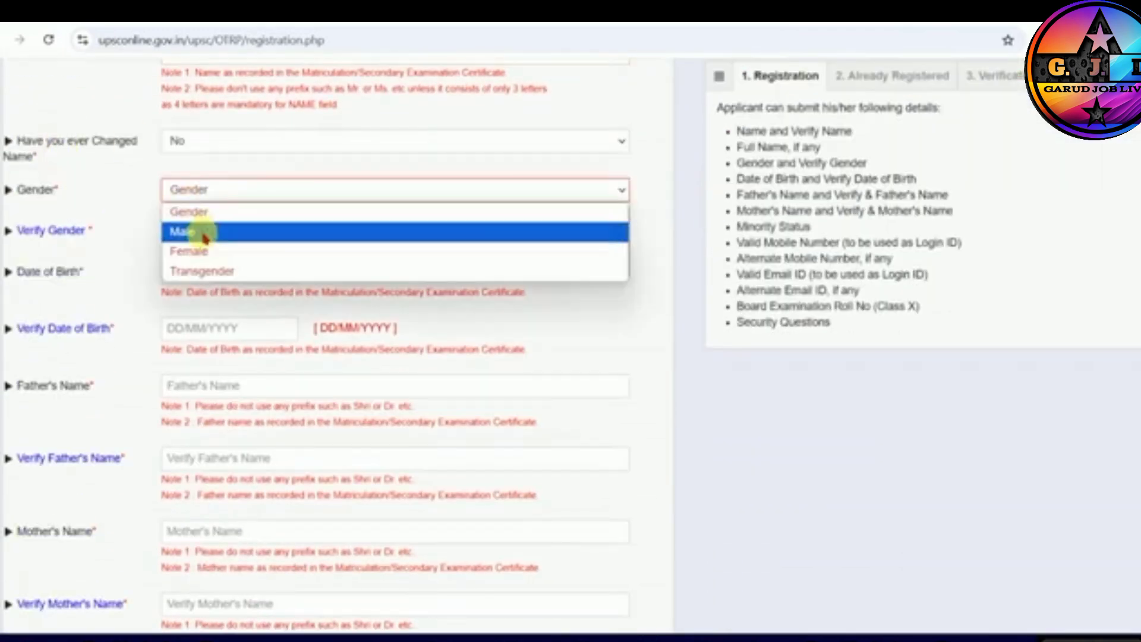
{"action": "left_click", "coordinate": [189, 230]}
{"action": "left_click", "coordinate": [178, 232]}
{"action": "left_click", "coordinate": [178, 275]}
- Check the minority categories offered when the minority status is Yes, and set the minority status to No
{"action": "scroll", "coordinate": [179, 279], "scroll_direction": "down", "scroll_amount": 1}
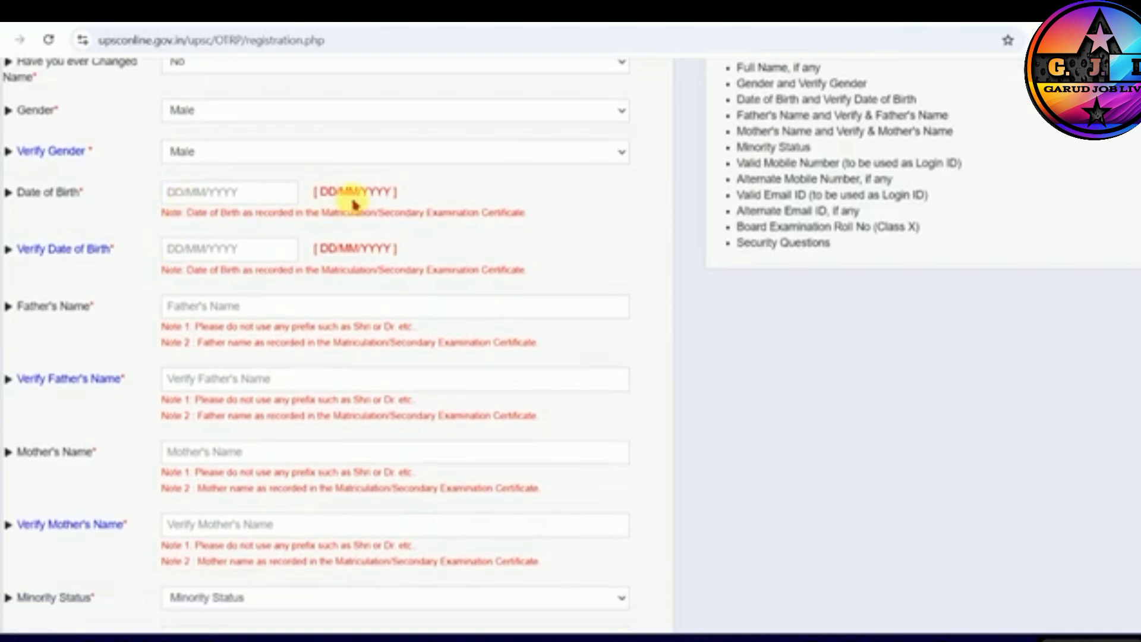
{"action": "scroll", "coordinate": [241, 262], "scroll_direction": "down", "scroll_amount": 1}
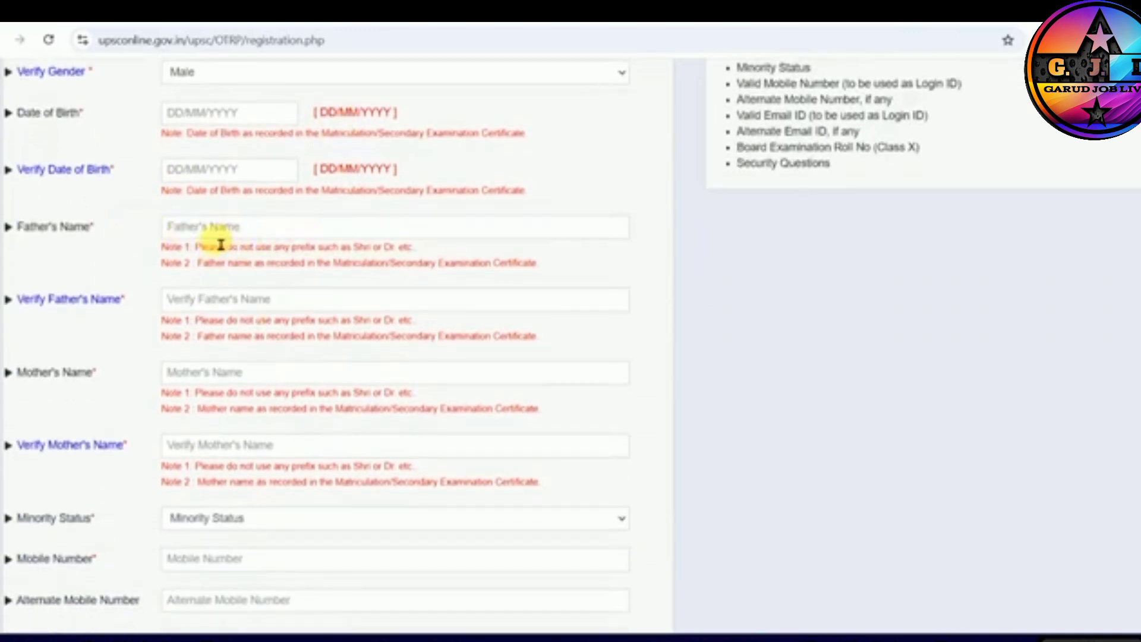
{"action": "scroll", "coordinate": [218, 235], "scroll_direction": "down", "scroll_amount": 3}
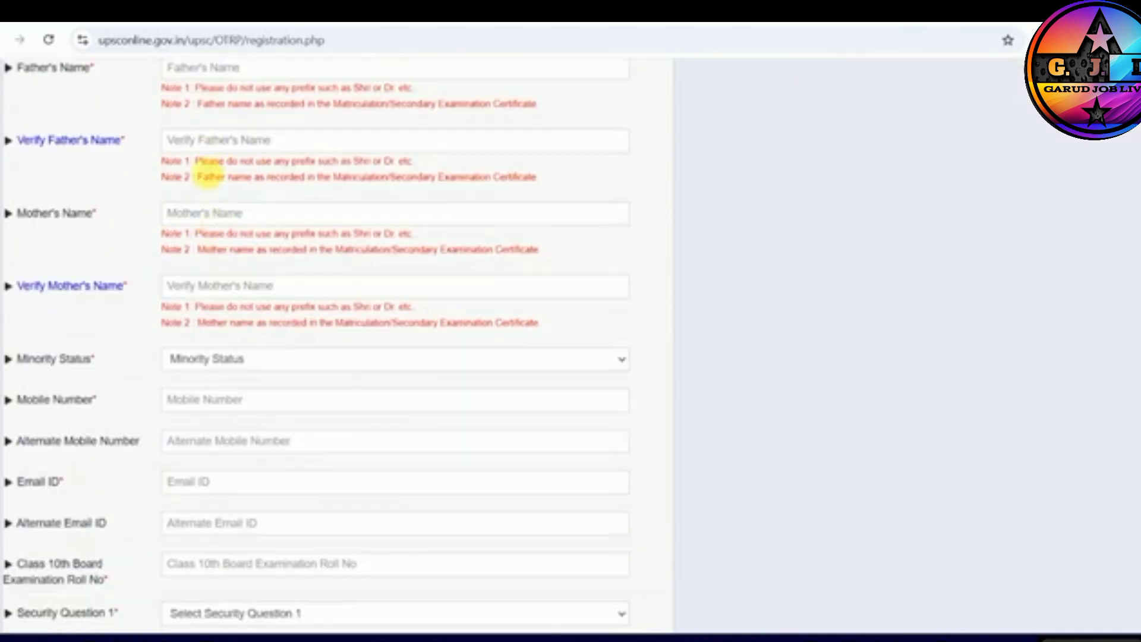
{"action": "scroll", "coordinate": [210, 291], "scroll_direction": "down", "scroll_amount": 3}
{"action": "left_click", "coordinate": [224, 199]}
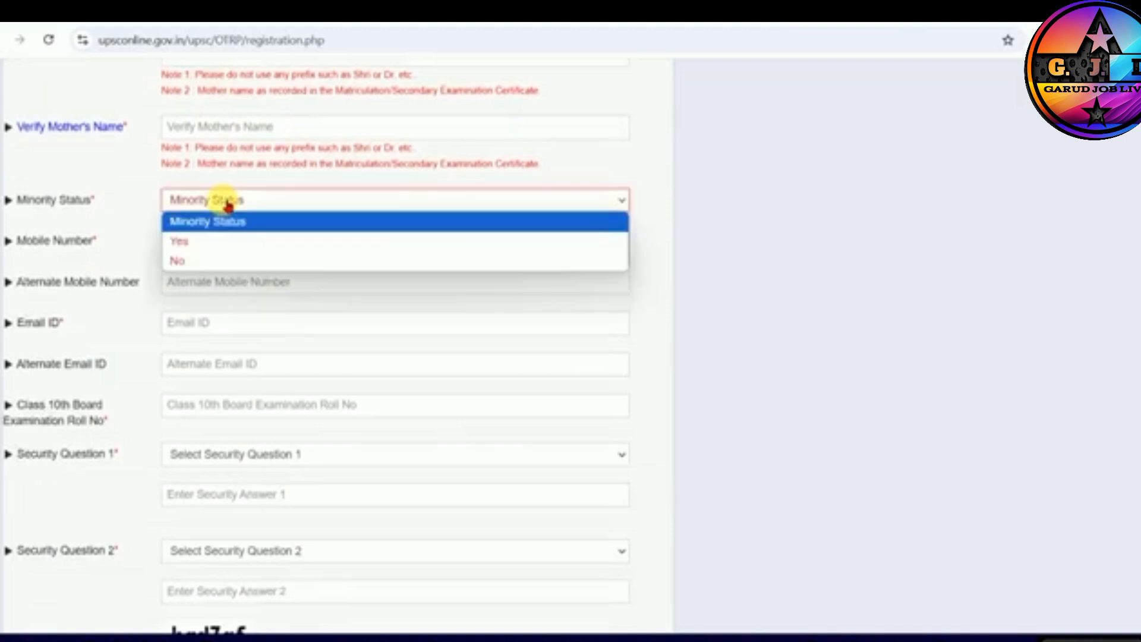
{"action": "left_click", "coordinate": [199, 238]}
{"action": "left_click", "coordinate": [211, 241]}
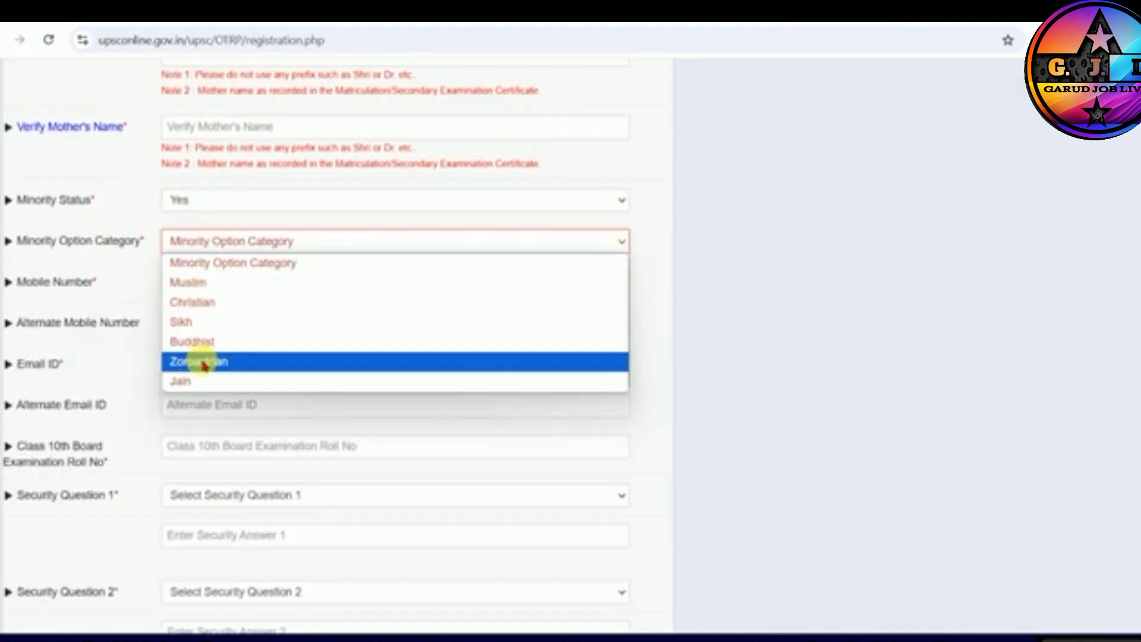
{"action": "left_click", "coordinate": [178, 205]}
{"action": "left_click", "coordinate": [184, 252]}
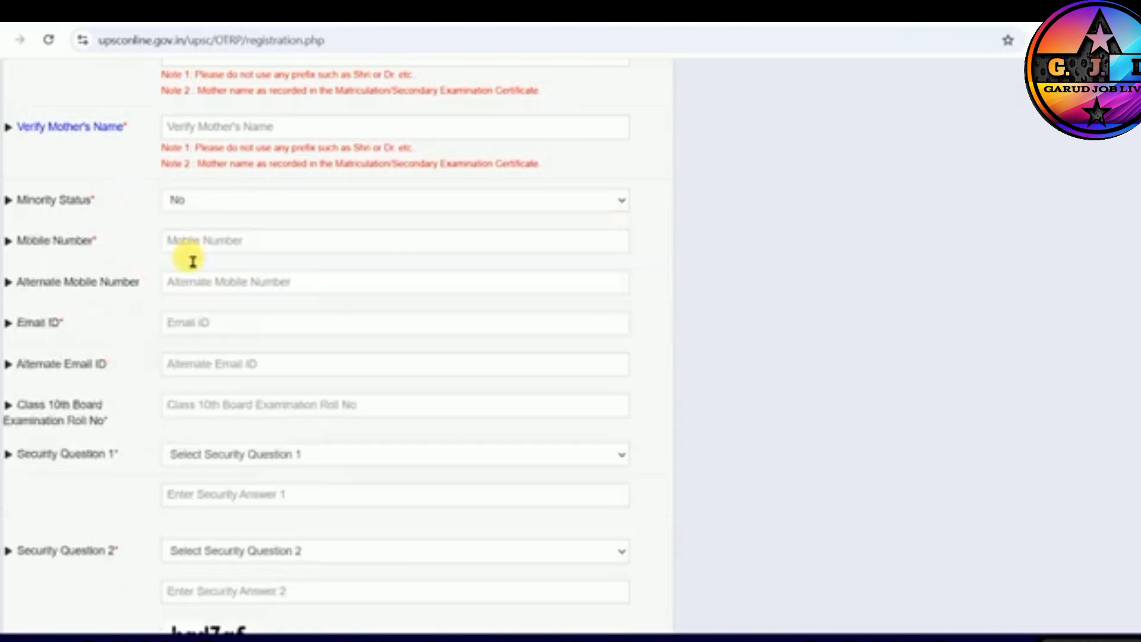
- Examine the mobile number, alternate mobile number, email ID, alternate email ID and Class 10th board roll number fields
{"action": "left_click", "coordinate": [199, 240]}
{"action": "scroll", "coordinate": [216, 262], "scroll_direction": "down", "scroll_amount": 1}
{"action": "scroll", "coordinate": [216, 261], "scroll_direction": "down", "scroll_amount": 1}
{"action": "left_click", "coordinate": [223, 205]}
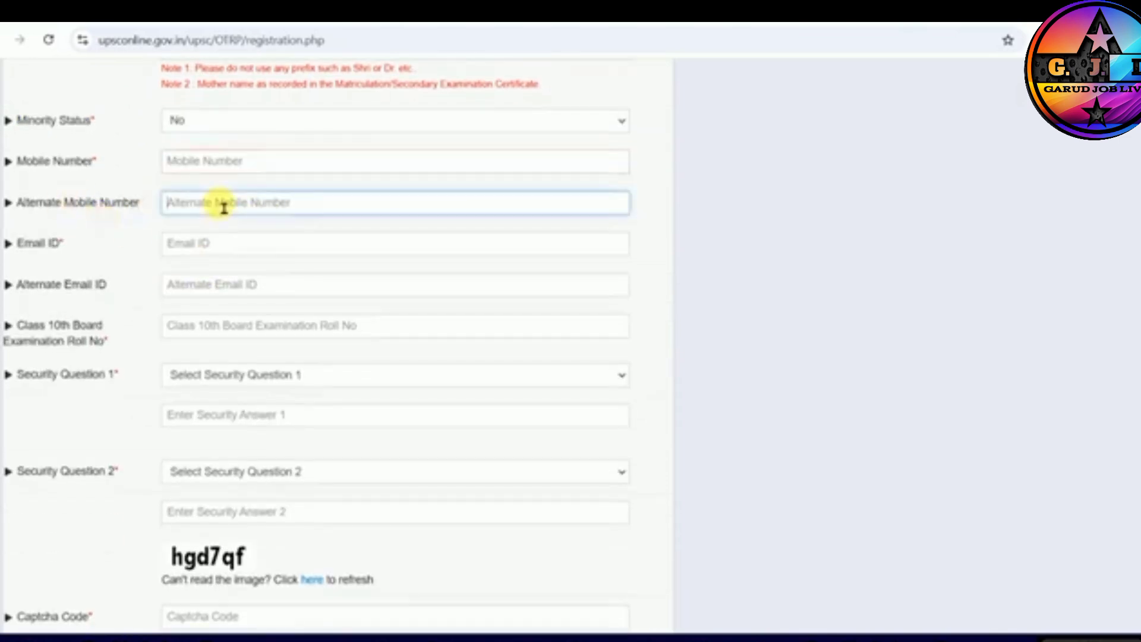
{"action": "left_click", "coordinate": [207, 247]}
{"action": "left_click", "coordinate": [245, 295]}
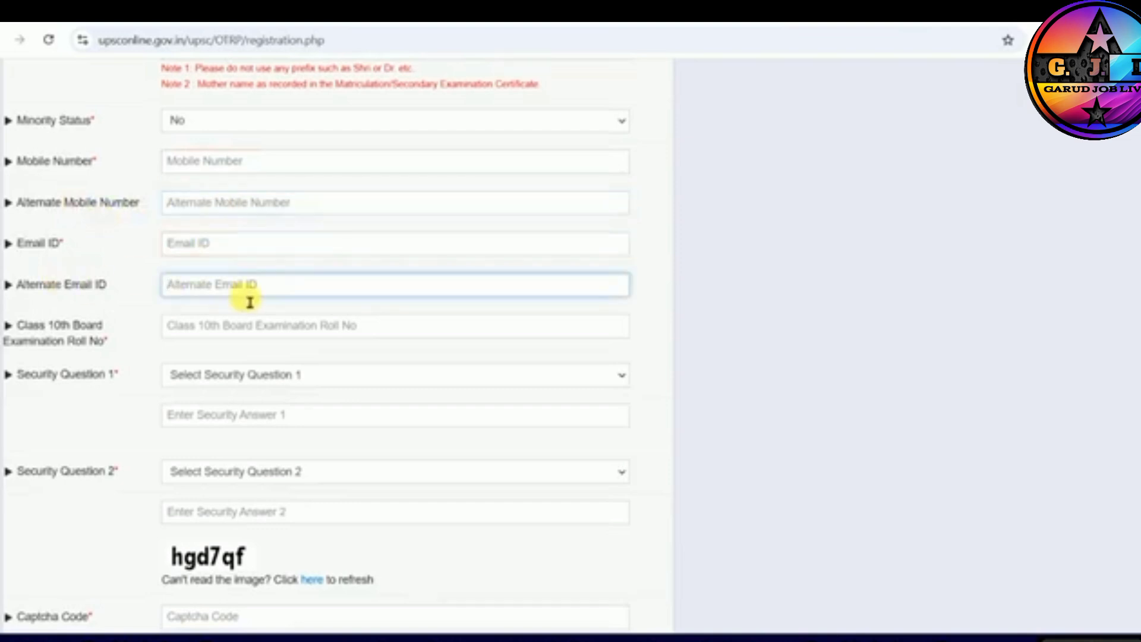
{"action": "scroll", "coordinate": [250, 302], "scroll_direction": "down", "scroll_amount": 3}
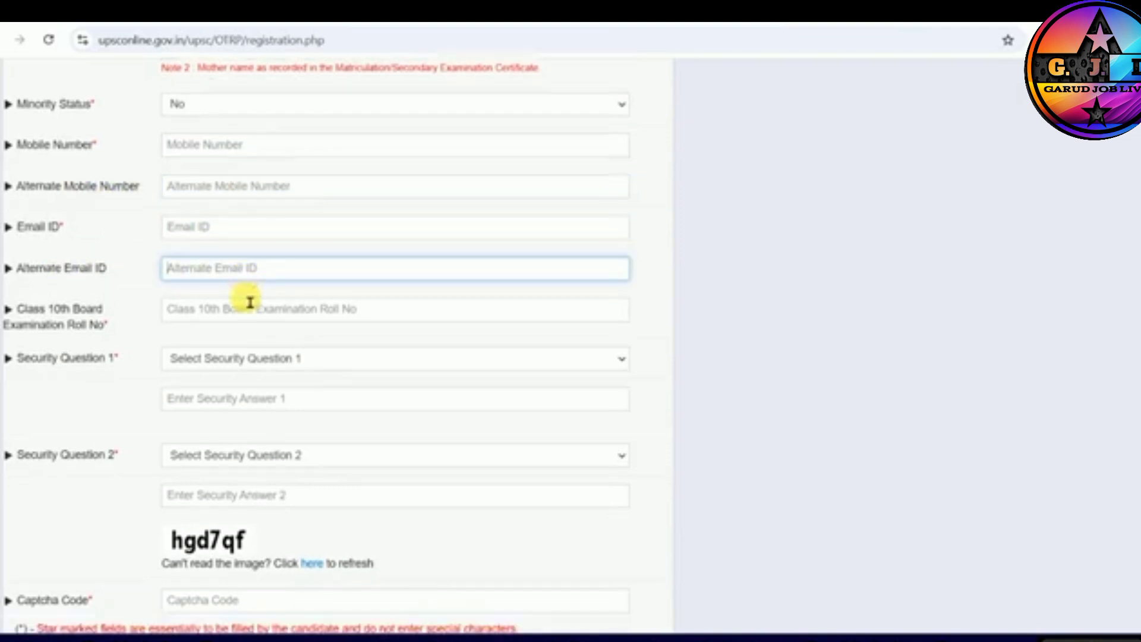
{"action": "left_click", "coordinate": [207, 172]}
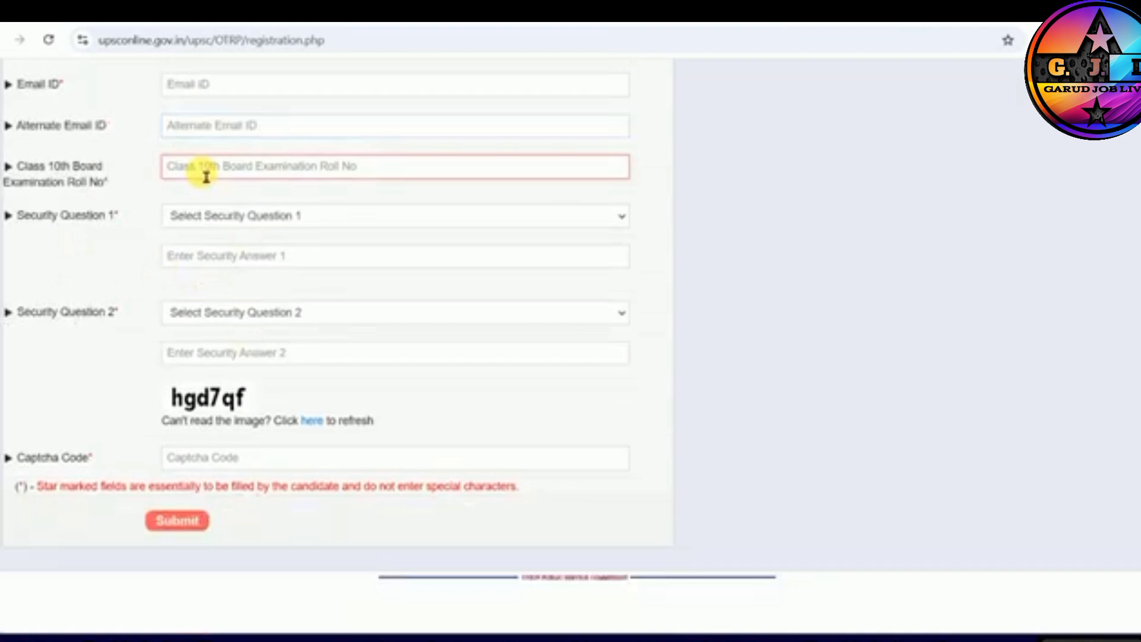
- Choose "What is your favorite color ?" as Security Question 1 and "What is your favorite author ?" as Security Question 2
{"action": "left_click_drag", "start_coordinate": [76, 219], "coordinate": [116, 216]}
{"action": "left_click", "coordinate": [256, 216]}
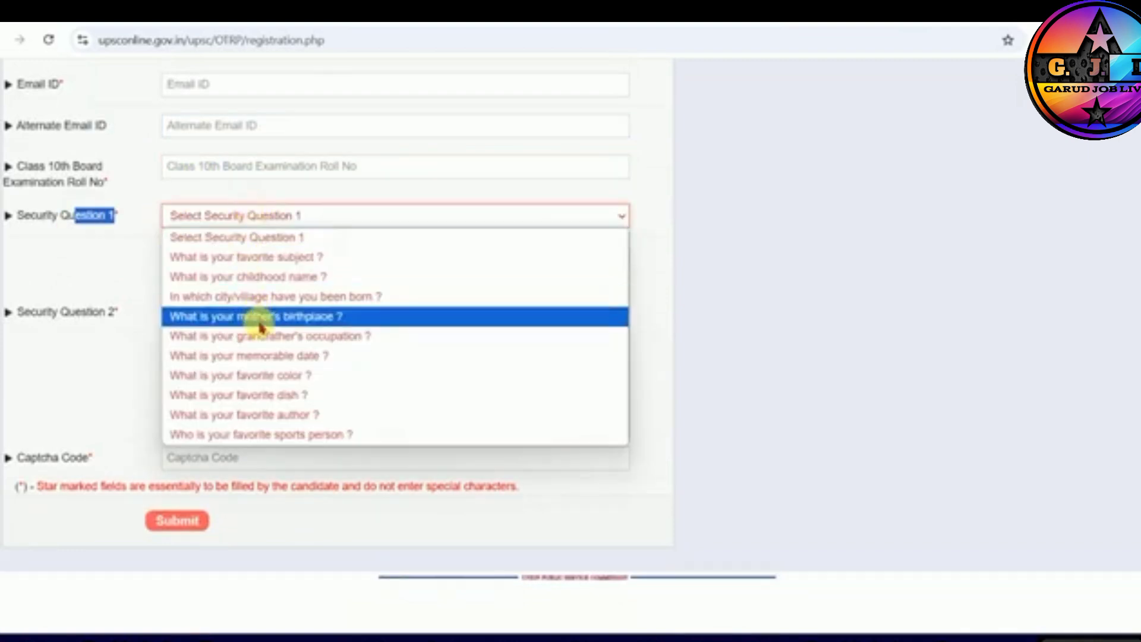
{"action": "left_click", "coordinate": [261, 375]}
{"action": "left_click", "coordinate": [255, 256]}
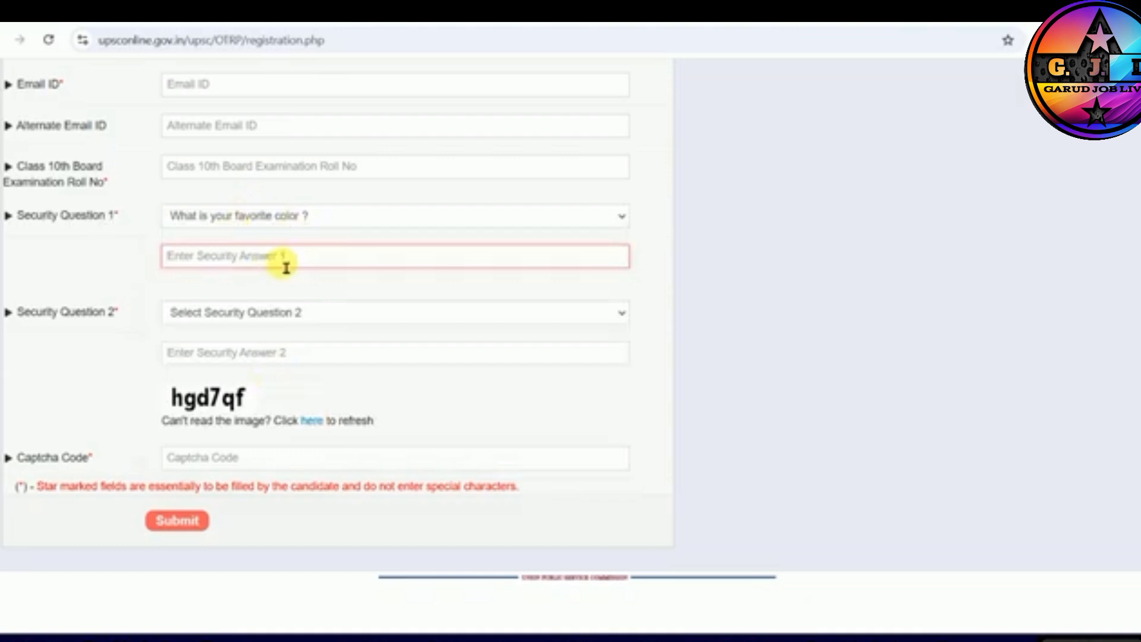
{"action": "left_click", "coordinate": [259, 311]}
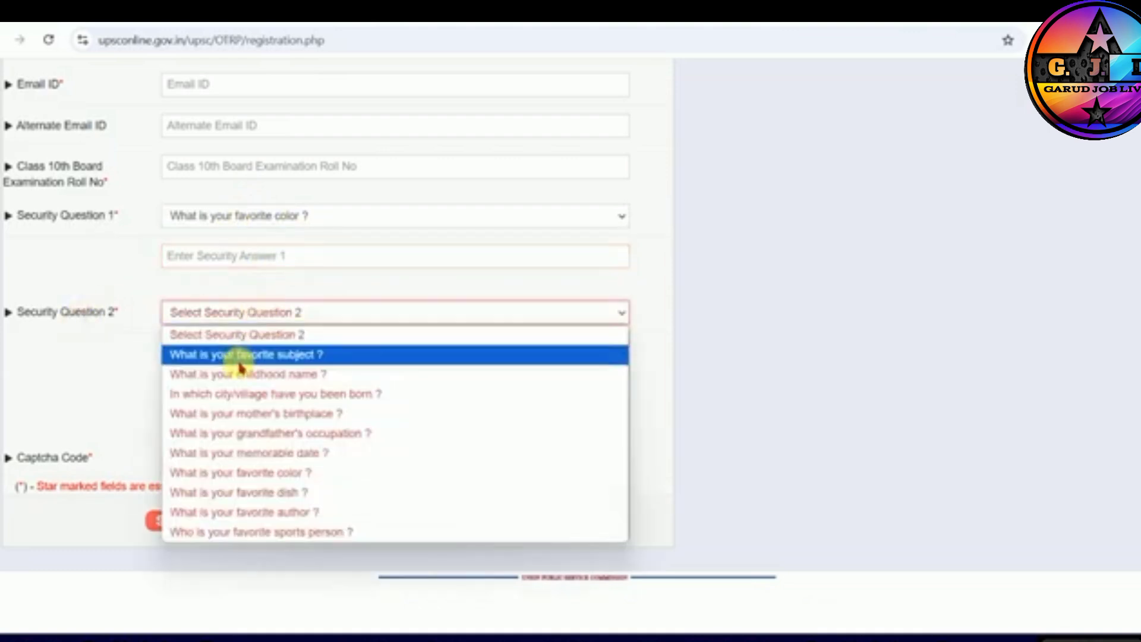
{"action": "left_click", "coordinate": [267, 512]}
{"action": "left_click", "coordinate": [266, 360]}
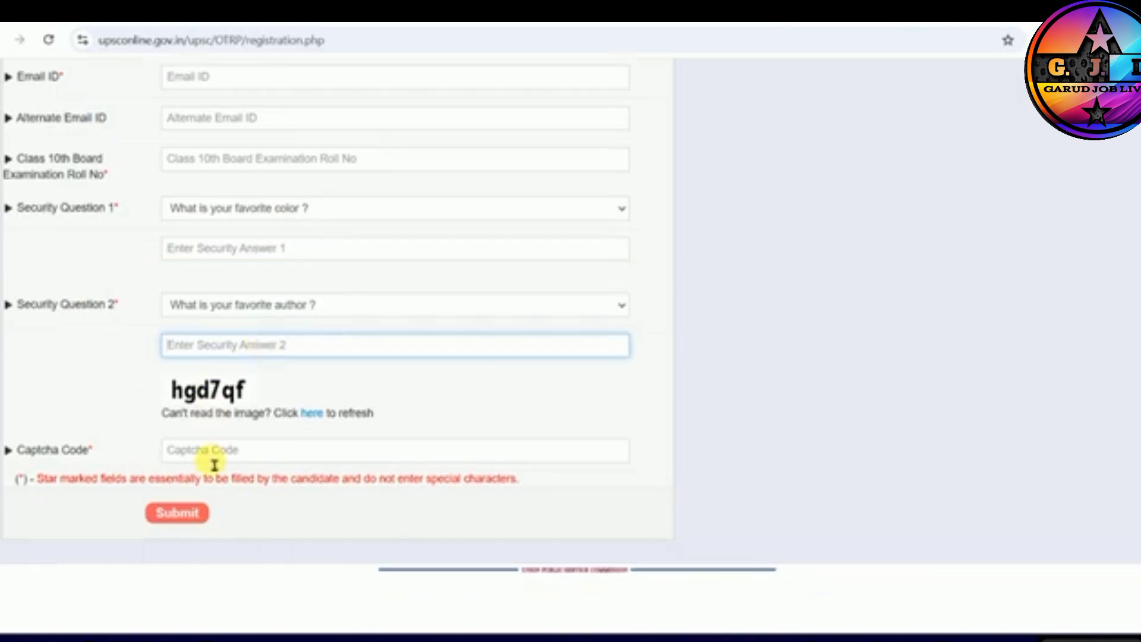
{"action": "left_click", "coordinate": [285, 461]}
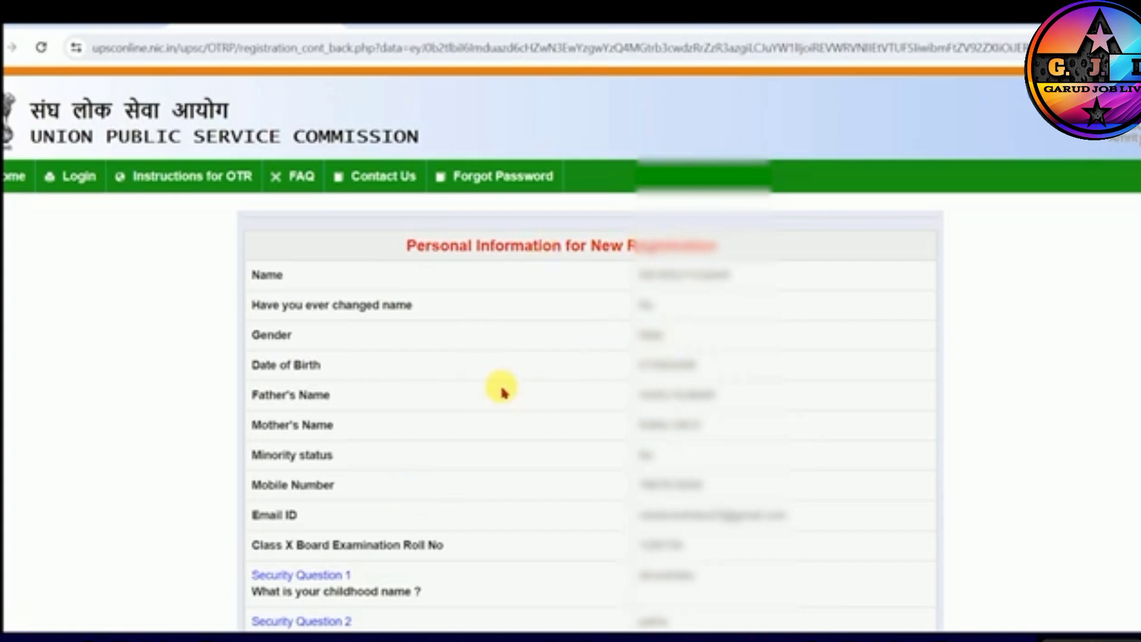
- Agree to the personal information summary for the new registration and go to the mobile and email OTP fields
{"action": "scroll", "coordinate": [501, 392], "scroll_direction": "down", "scroll_amount": 2}
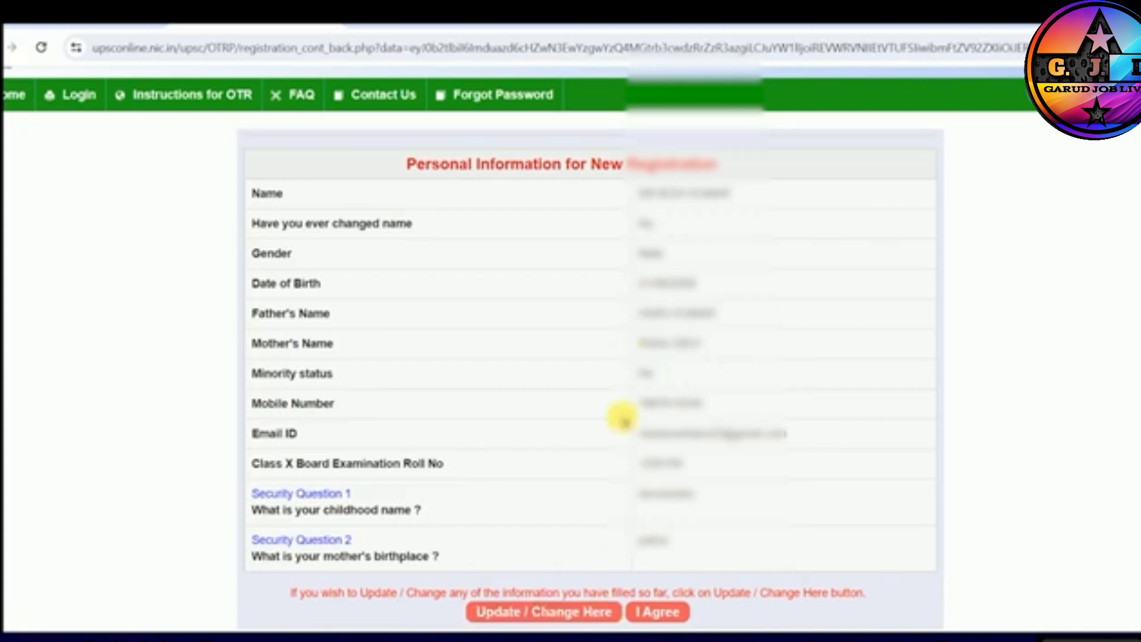
{"action": "left_click", "coordinate": [656, 617]}
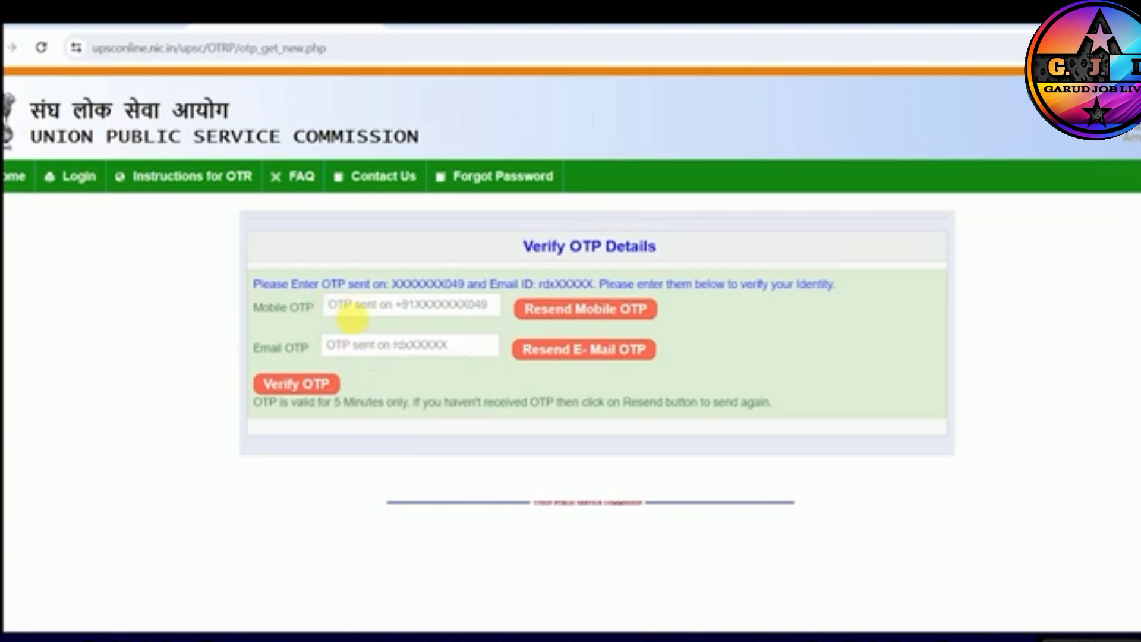
{"action": "left_click", "coordinate": [361, 317]}
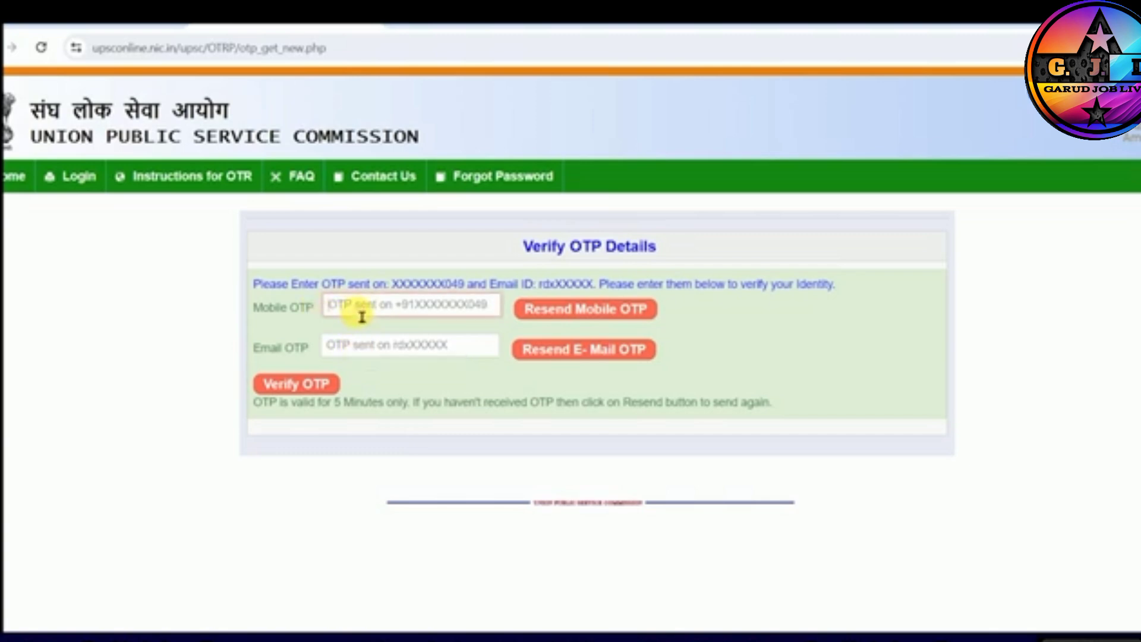
{"action": "left_click", "coordinate": [368, 360]}
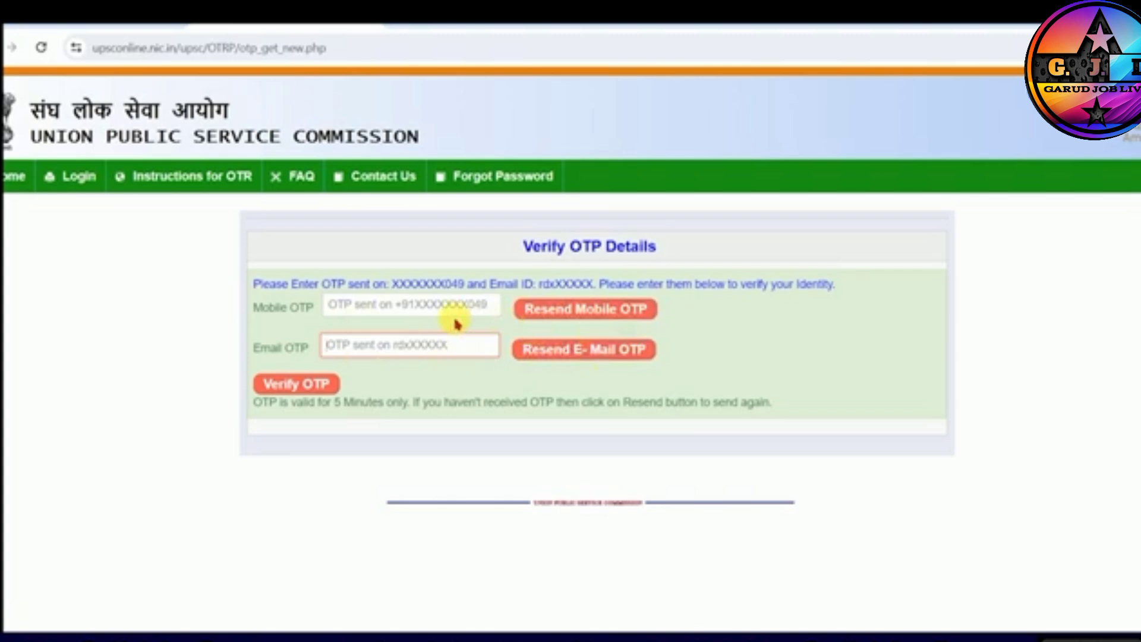
{"action": "left_click", "coordinate": [421, 318]}
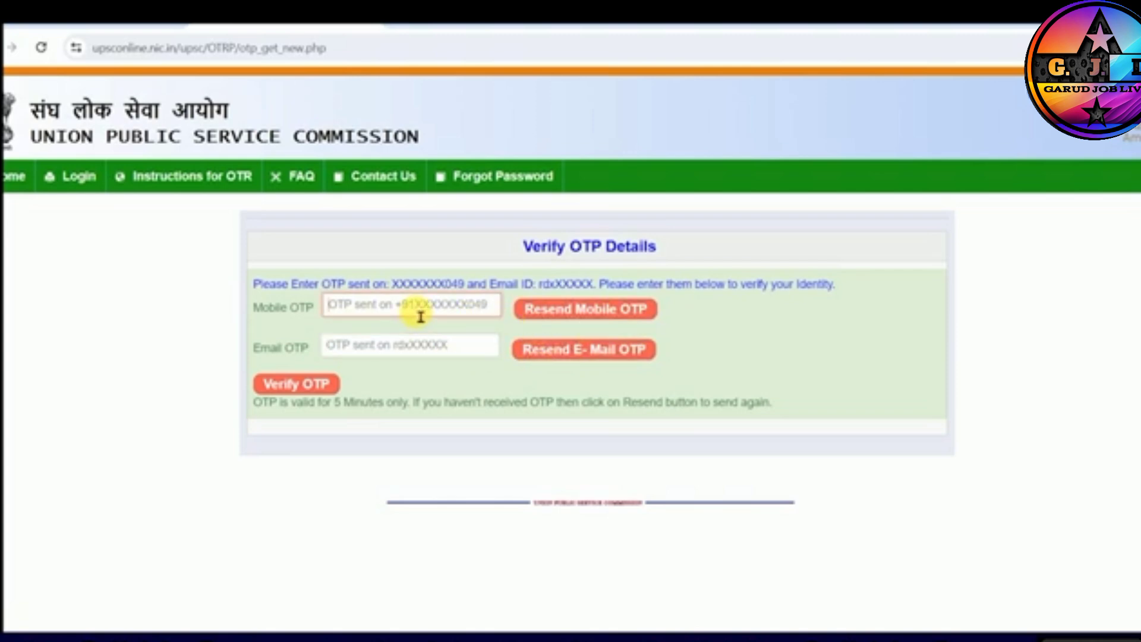
- Submit the mobile and email OTPs for verification and review the submitted One Time Registration details
{"action": "left_click", "coordinate": [300, 386]}
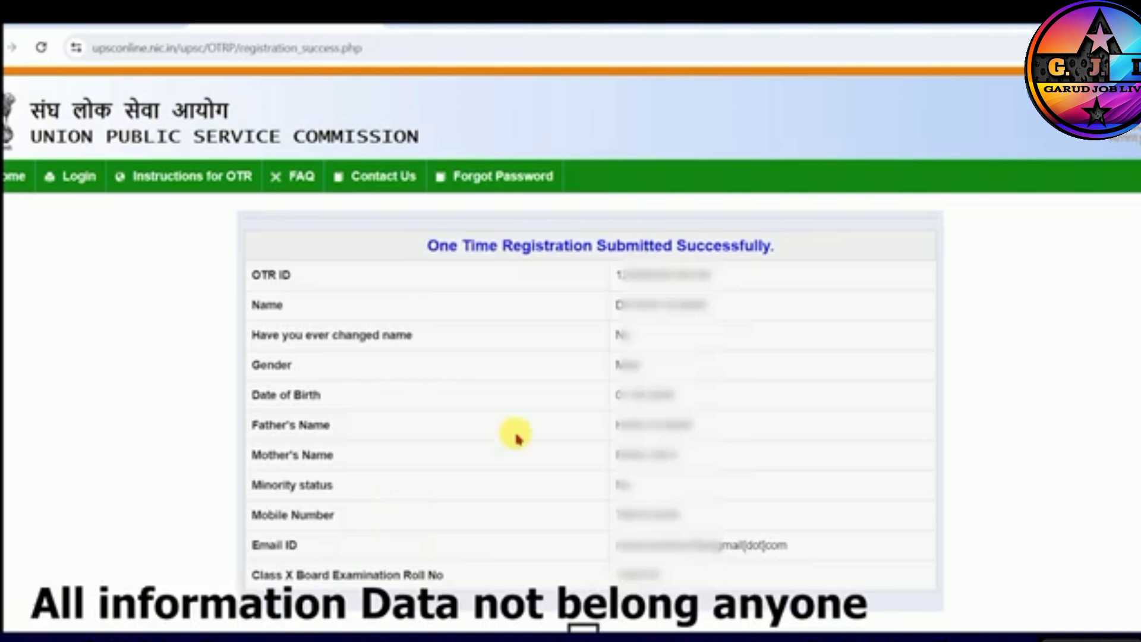
{"action": "left_click_drag", "start_coordinate": [490, 247], "coordinate": [675, 249]}
{"action": "left_click", "coordinate": [674, 248]}
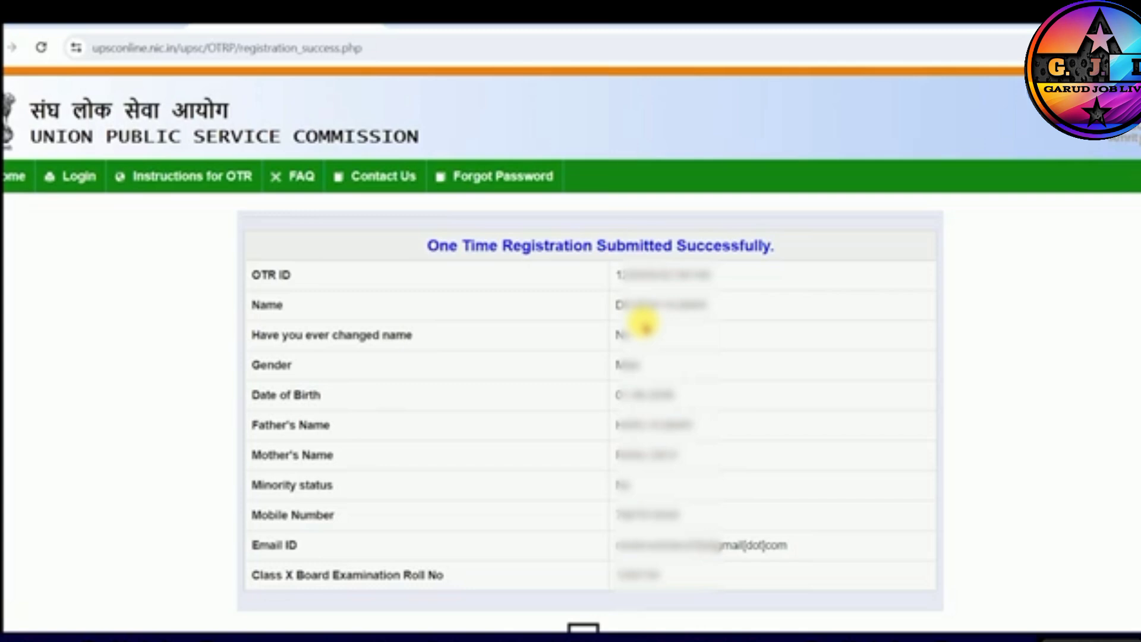
{"action": "scroll", "coordinate": [645, 327], "scroll_direction": "down", "scroll_amount": 3}
{"action": "scroll", "coordinate": [645, 333], "scroll_direction": "up", "scroll_amount": 2}
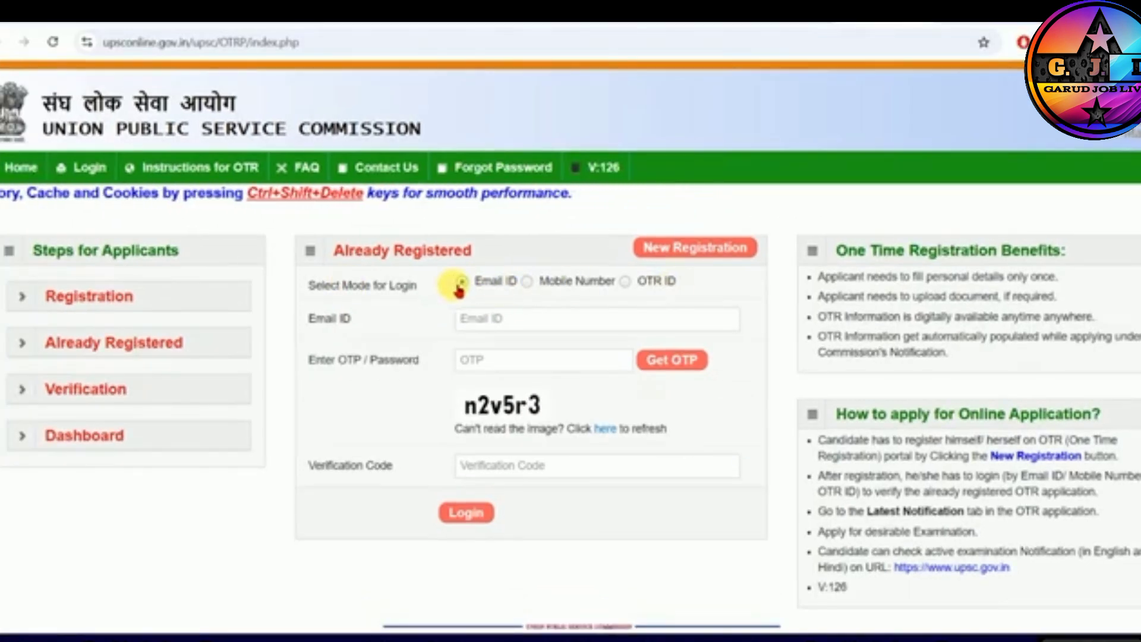
- Examine the registered-applicant login fields for the Email ID, Mobile Number and OTR ID login modes
{"action": "left_click", "coordinate": [480, 321]}
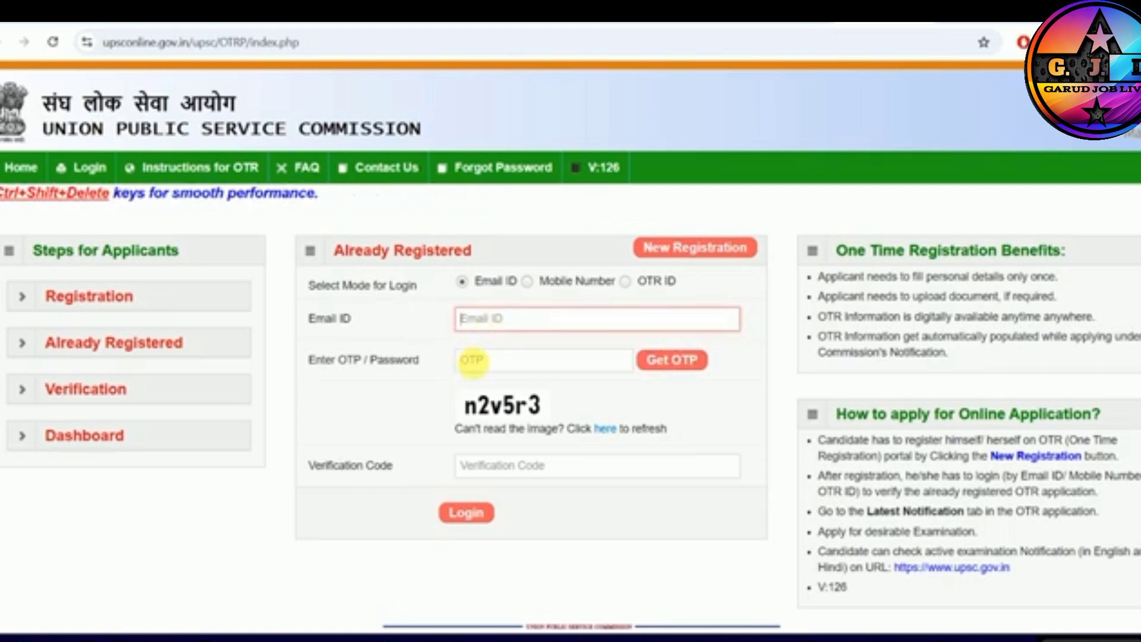
{"action": "left_click", "coordinate": [491, 360]}
{"action": "left_click", "coordinate": [497, 465]}
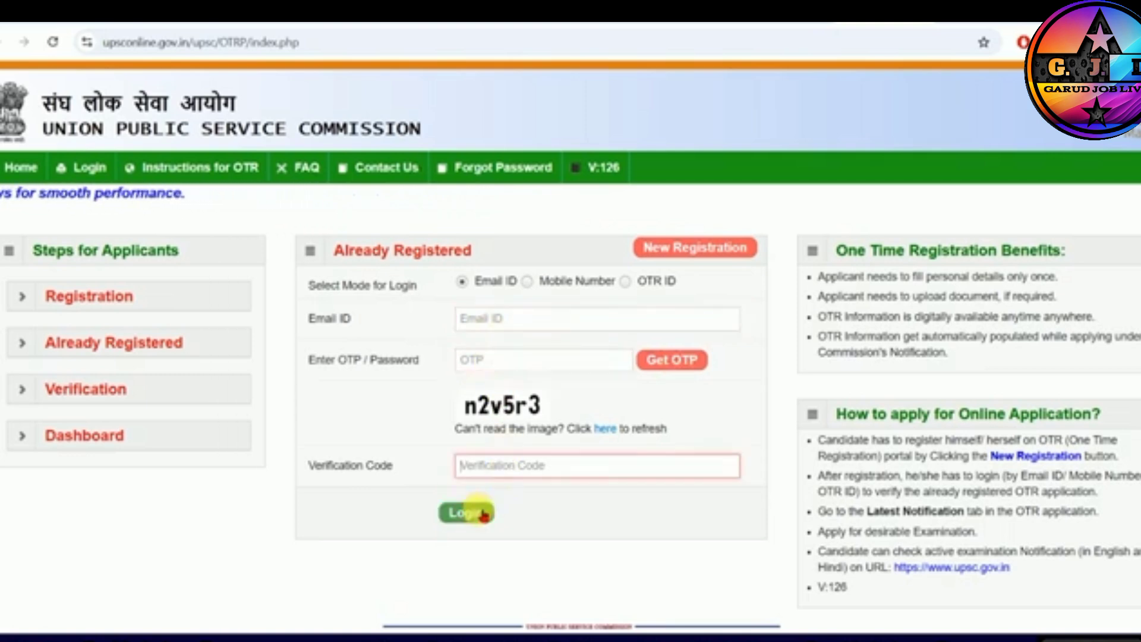
{"action": "left_click", "coordinate": [527, 282]}
{"action": "left_click", "coordinate": [627, 281]}
{"action": "left_click", "coordinate": [544, 324]}
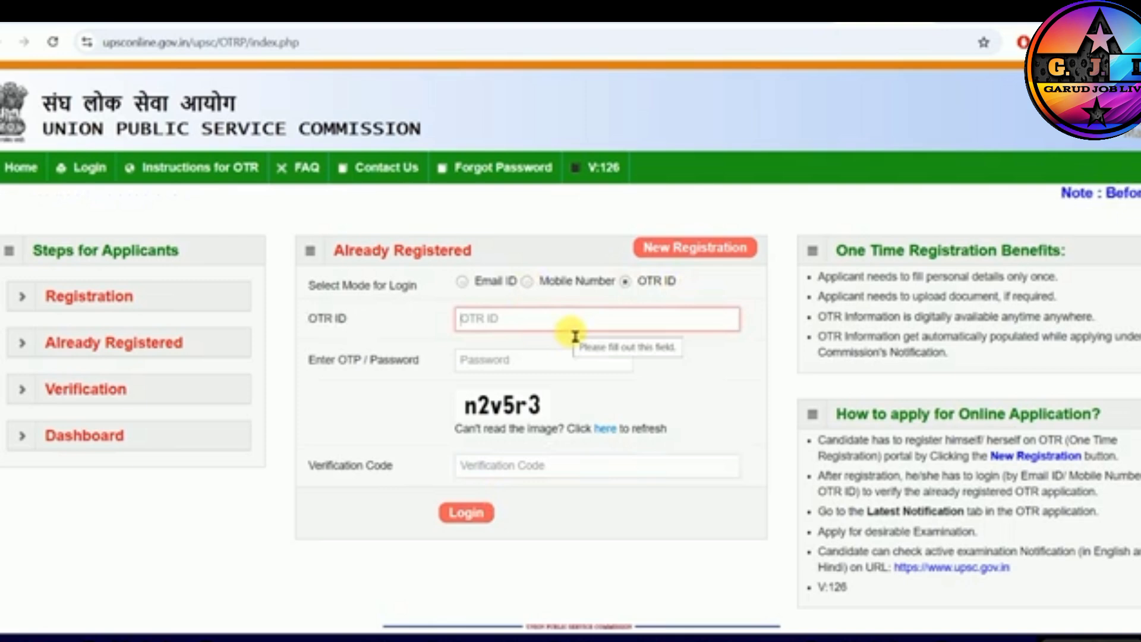
{"action": "left_click", "coordinate": [471, 281]}
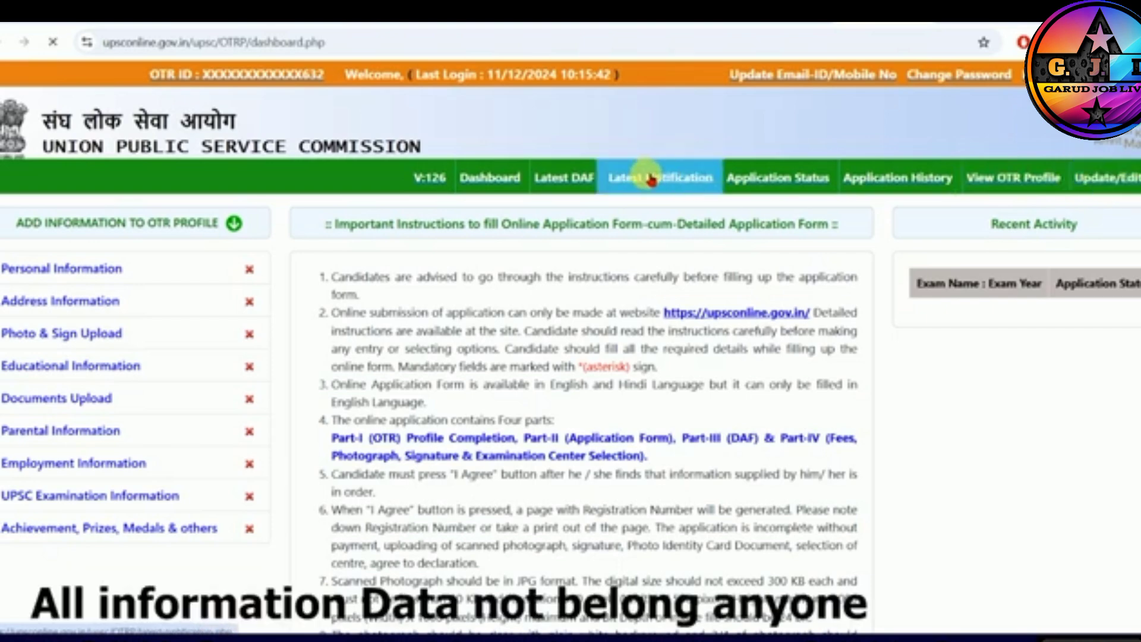
- Find the National Defence Academy & Naval Academy Examination (I) 2025 among the latest notifications and open its Part-I registration
{"action": "scroll", "coordinate": [500, 309], "scroll_direction": "down", "scroll_amount": 3}
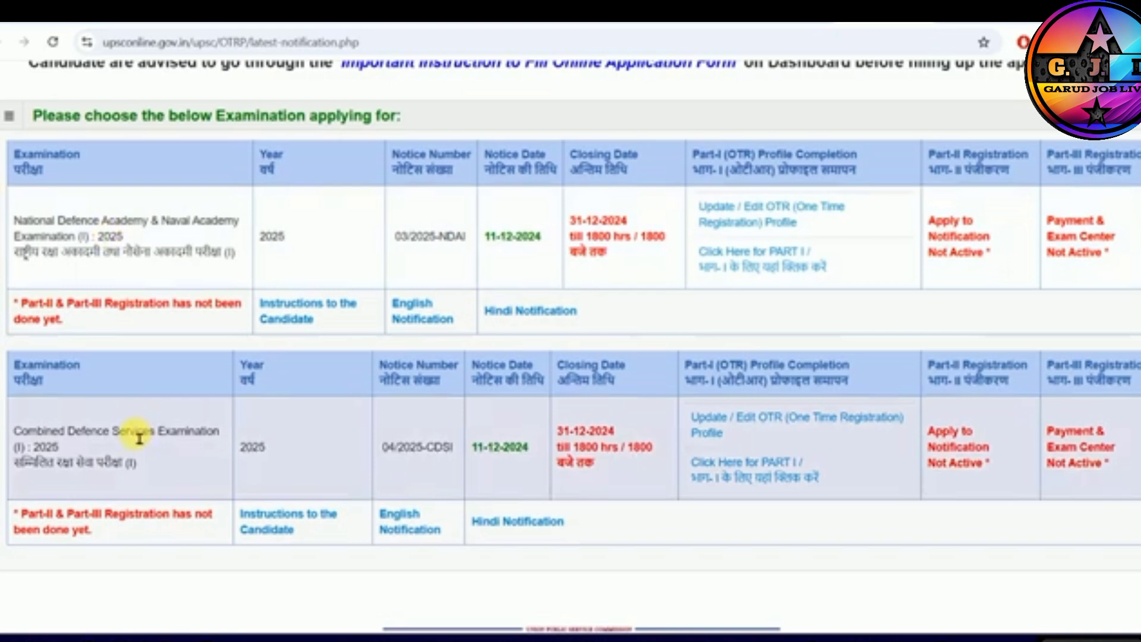
{"action": "left_click_drag", "start_coordinate": [76, 433], "coordinate": [139, 443]}
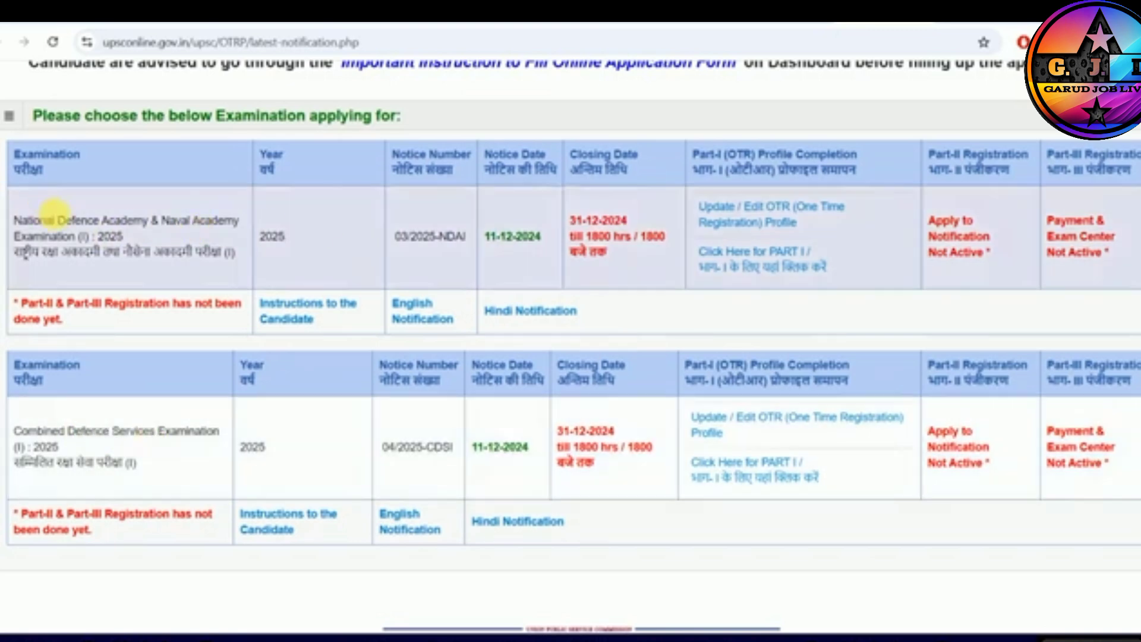
{"action": "left_click_drag", "start_coordinate": [47, 220], "coordinate": [175, 221]}
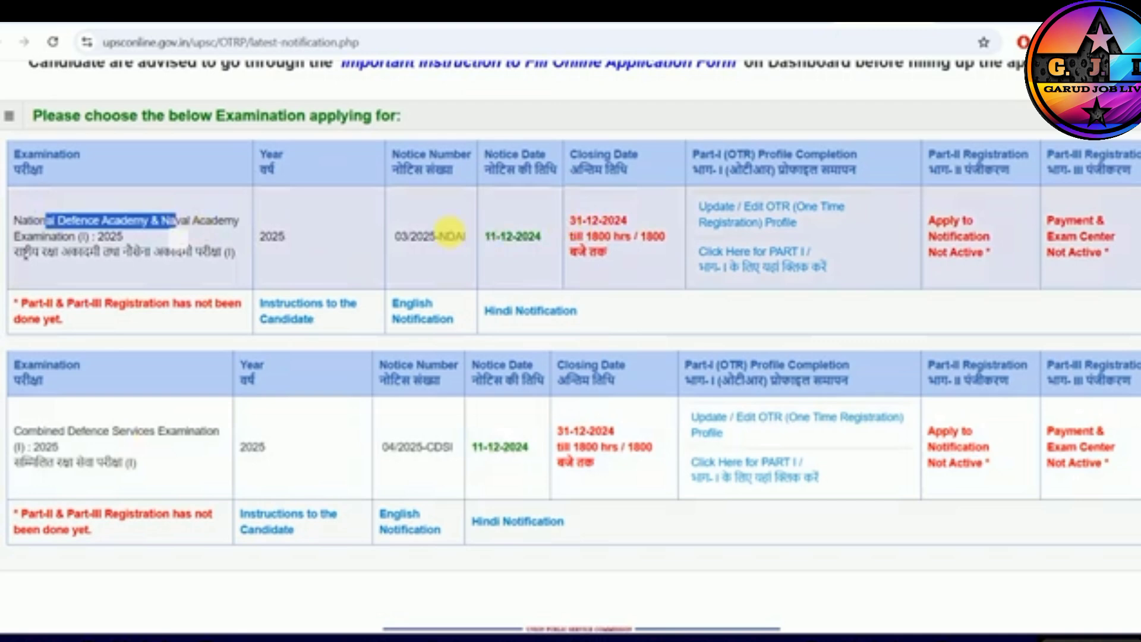
{"action": "left_click", "coordinate": [755, 256]}
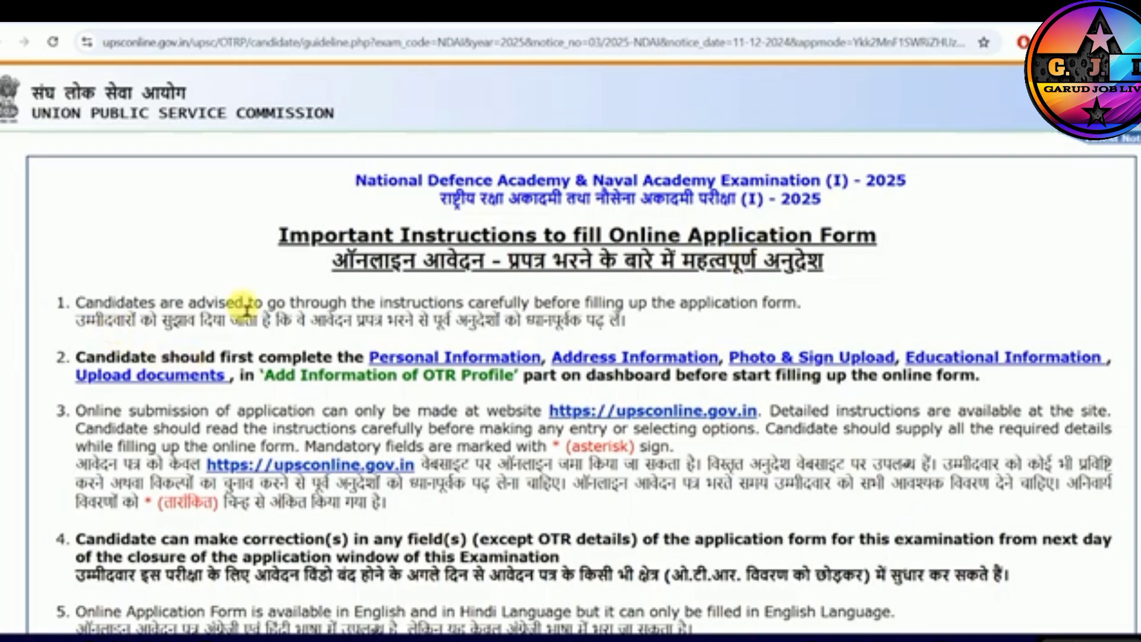
- Read through the important instructions for the online application form, confirm with Yes that they are understood, and acknowledge the profile completion notice
{"action": "scroll", "coordinate": [426, 309], "scroll_direction": "down", "scroll_amount": 10}
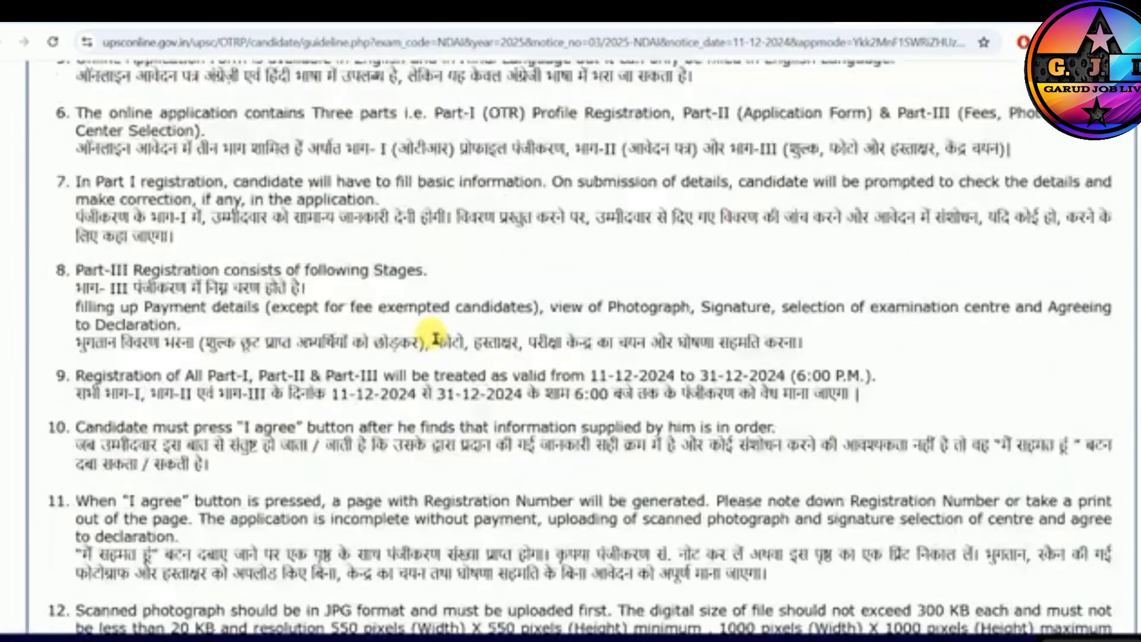
{"action": "scroll", "coordinate": [416, 338], "scroll_direction": "down", "scroll_amount": 12}
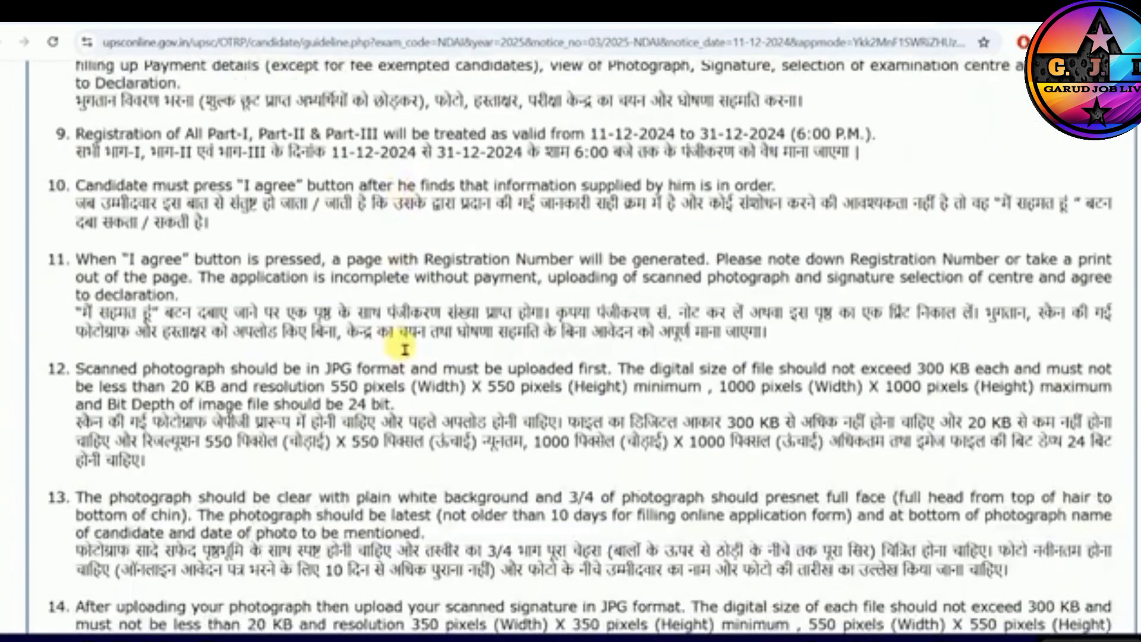
{"action": "scroll", "coordinate": [406, 342], "scroll_direction": "down", "scroll_amount": 5}
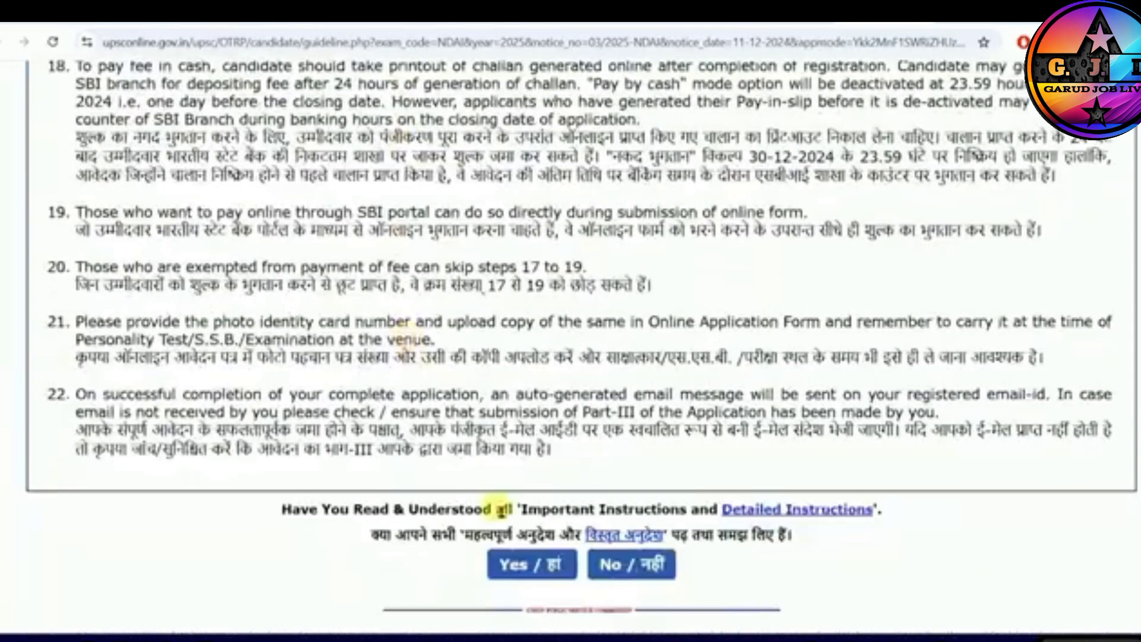
{"action": "left_click", "coordinate": [545, 566]}
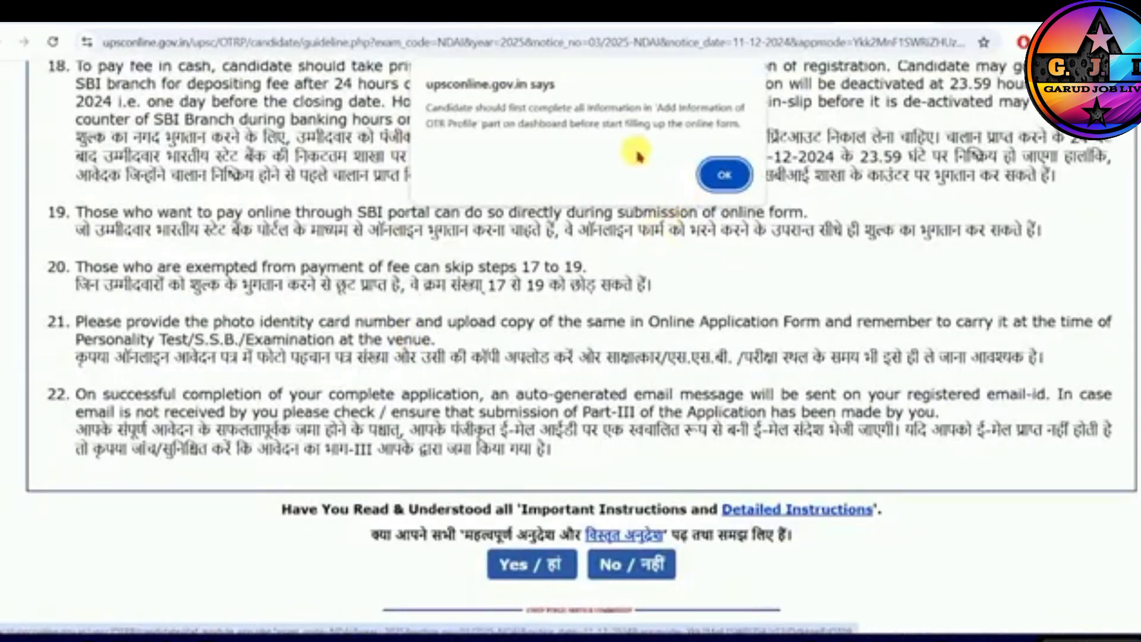
{"action": "left_click", "coordinate": [725, 176]}
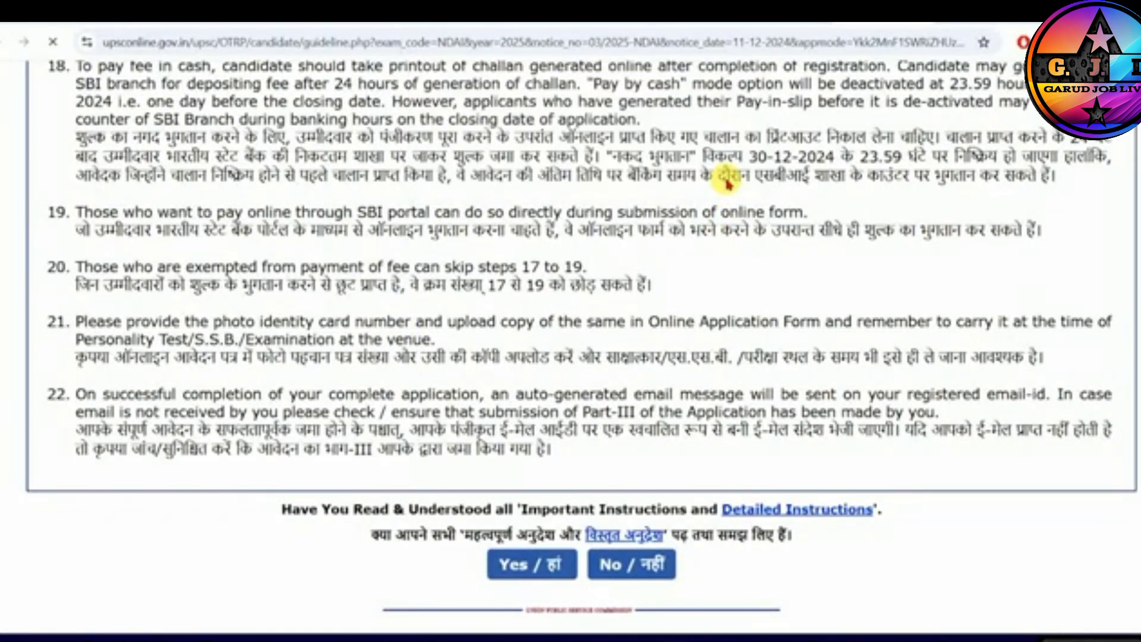
- Review the Part-I registration sections, tick the declaration that all details are true, and try to agree to the form
{"action": "left_click_drag", "start_coordinate": [473, 264], "coordinate": [655, 263]}
{"action": "left_click", "coordinate": [217, 340]}
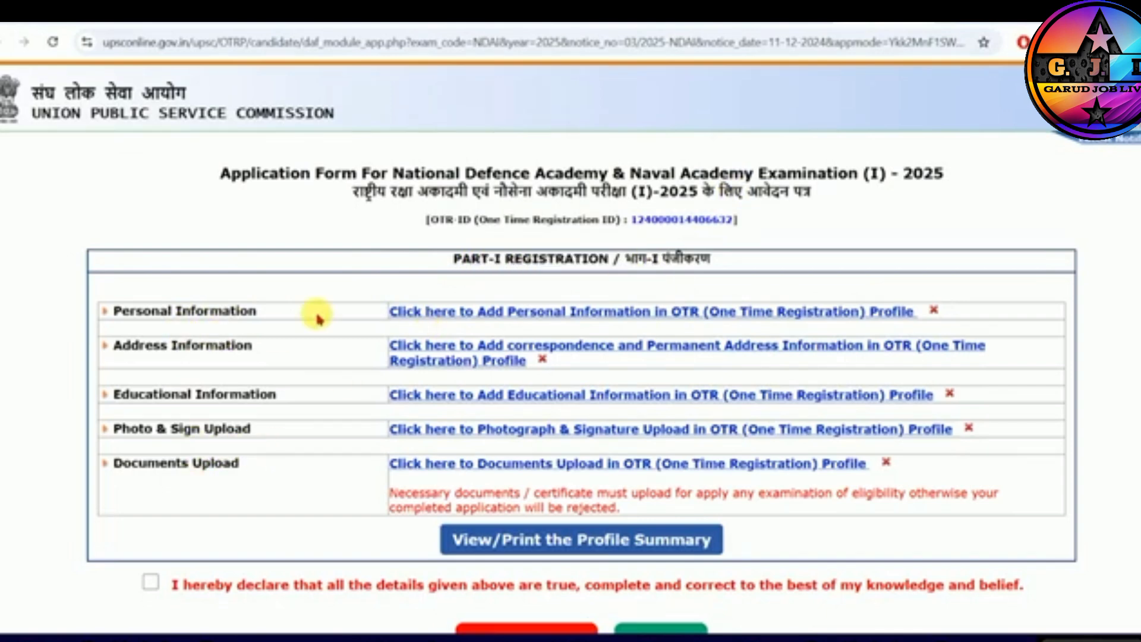
{"action": "left_click_drag", "start_coordinate": [135, 315], "coordinate": [252, 322]}
{"action": "left_click_drag", "start_coordinate": [131, 351], "coordinate": [239, 351]}
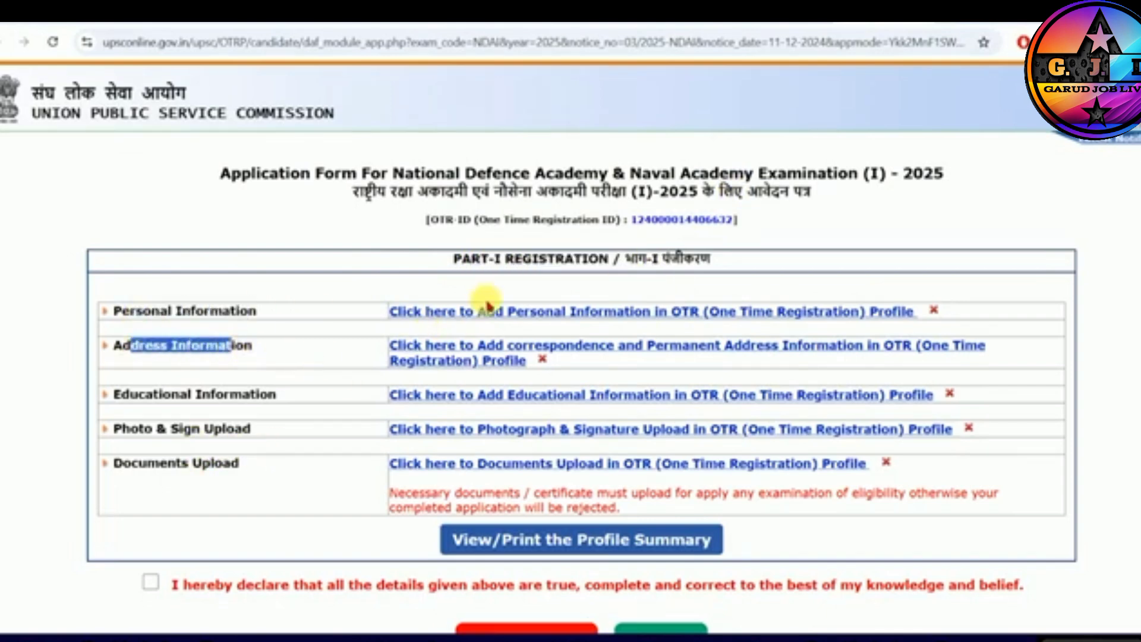
{"action": "scroll", "coordinate": [309, 395], "scroll_direction": "down", "scroll_amount": 1}
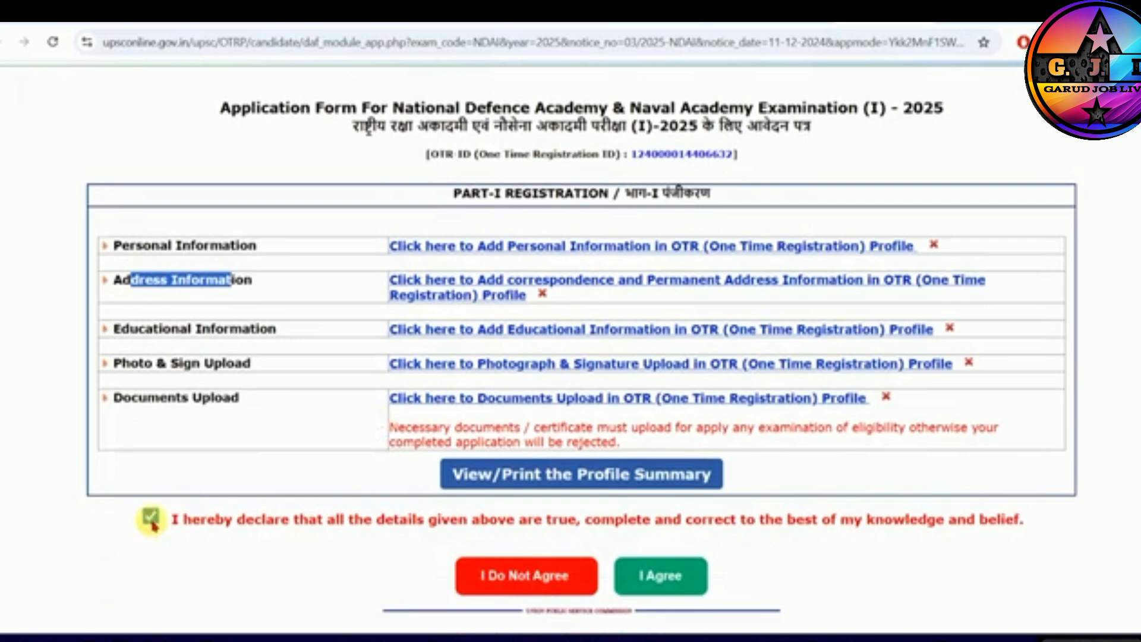
{"action": "left_click", "coordinate": [151, 516]}
{"action": "left_click", "coordinate": [677, 577]}
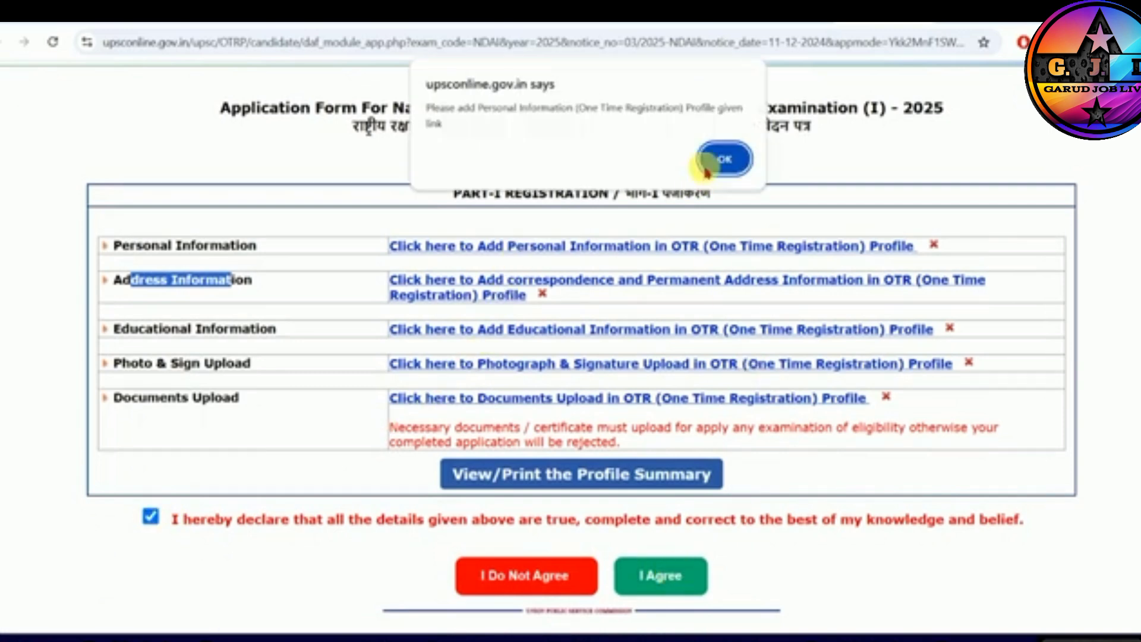
{"action": "left_click", "coordinate": [723, 159]}
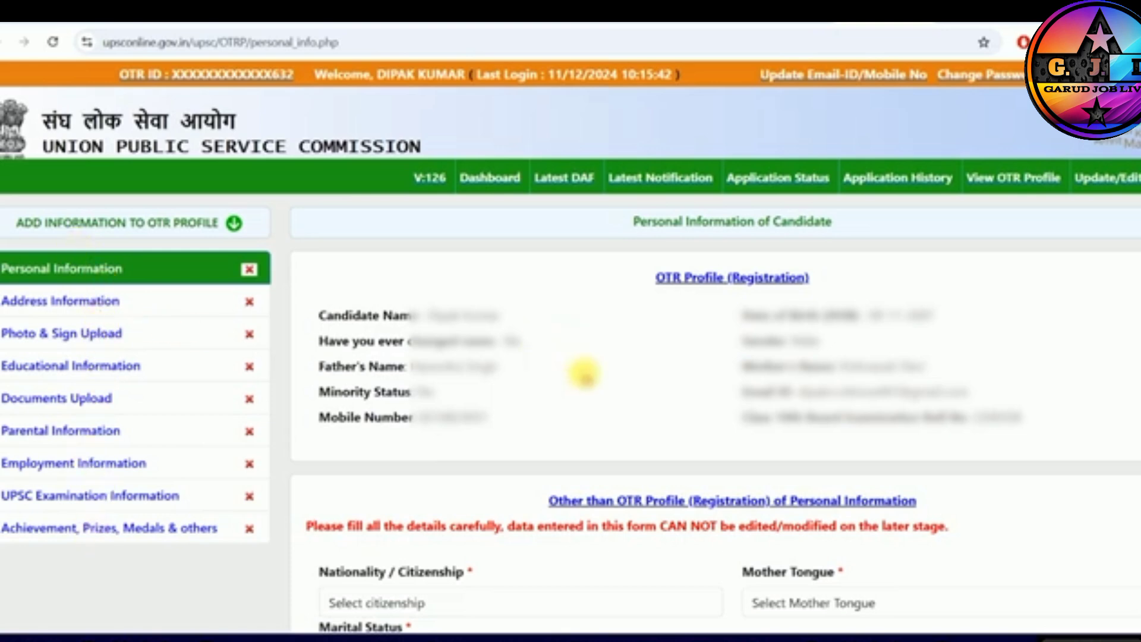
- In the candidate's personal information, set the nationality to Citizen of India and the mother tongue to HINDI
{"action": "scroll", "coordinate": [455, 163], "scroll_direction": "down", "scroll_amount": 5}
{"action": "left_click_drag", "start_coordinate": [345, 156], "coordinate": [443, 158]}
{"action": "left_click", "coordinate": [410, 189]}
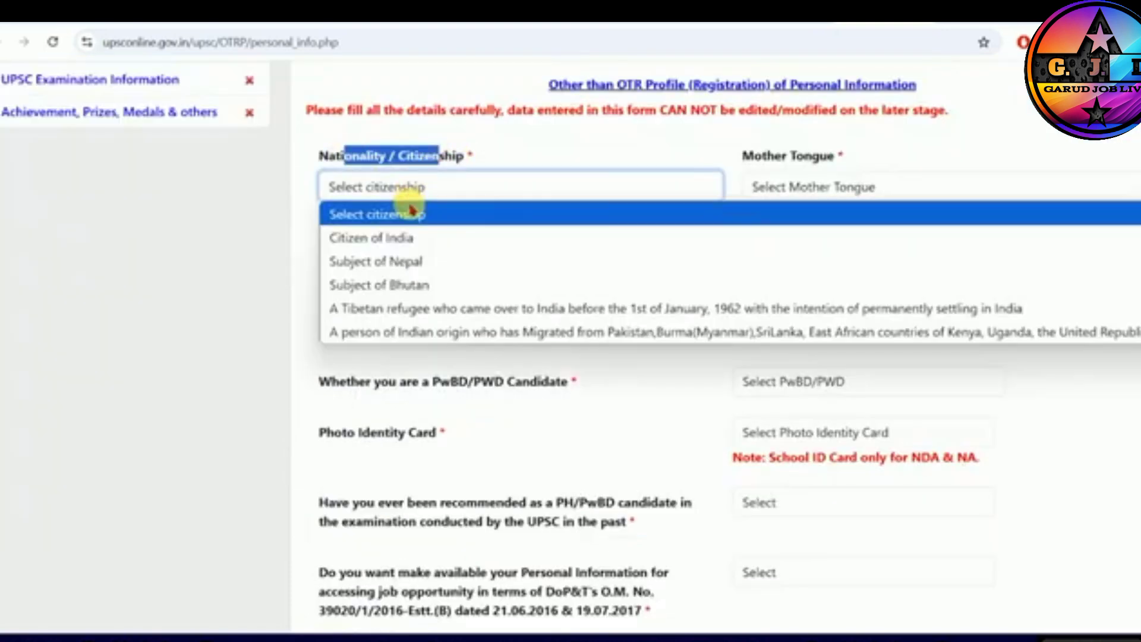
{"action": "left_click", "coordinate": [383, 237]}
{"action": "left_click", "coordinate": [796, 187]}
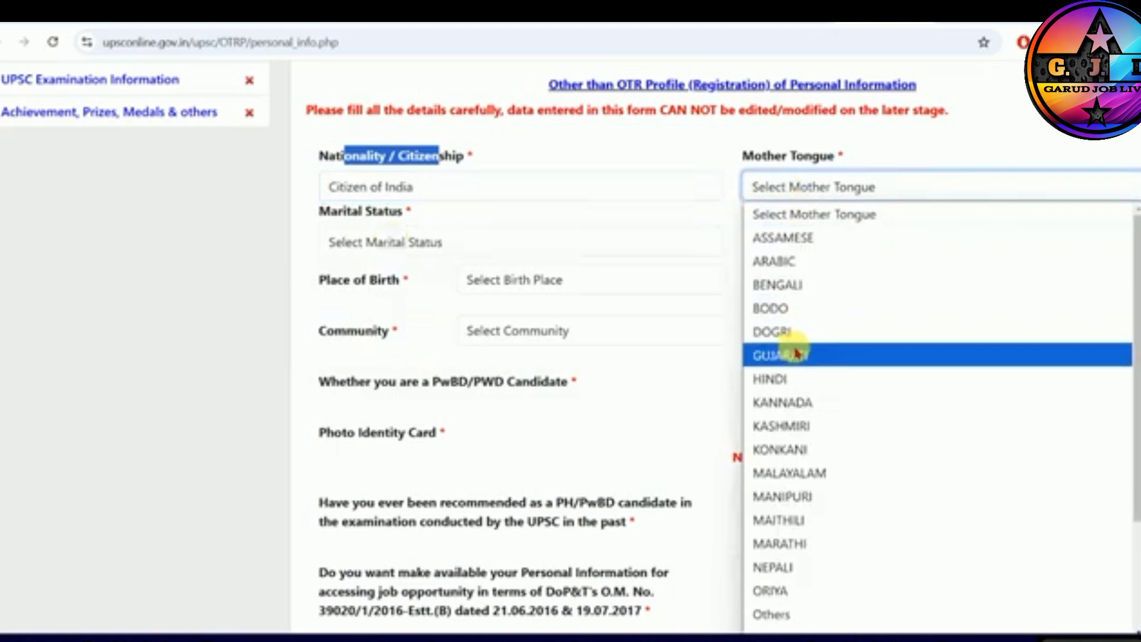
{"action": "key", "text": "Down"}
{"action": "key", "text": "Return"}
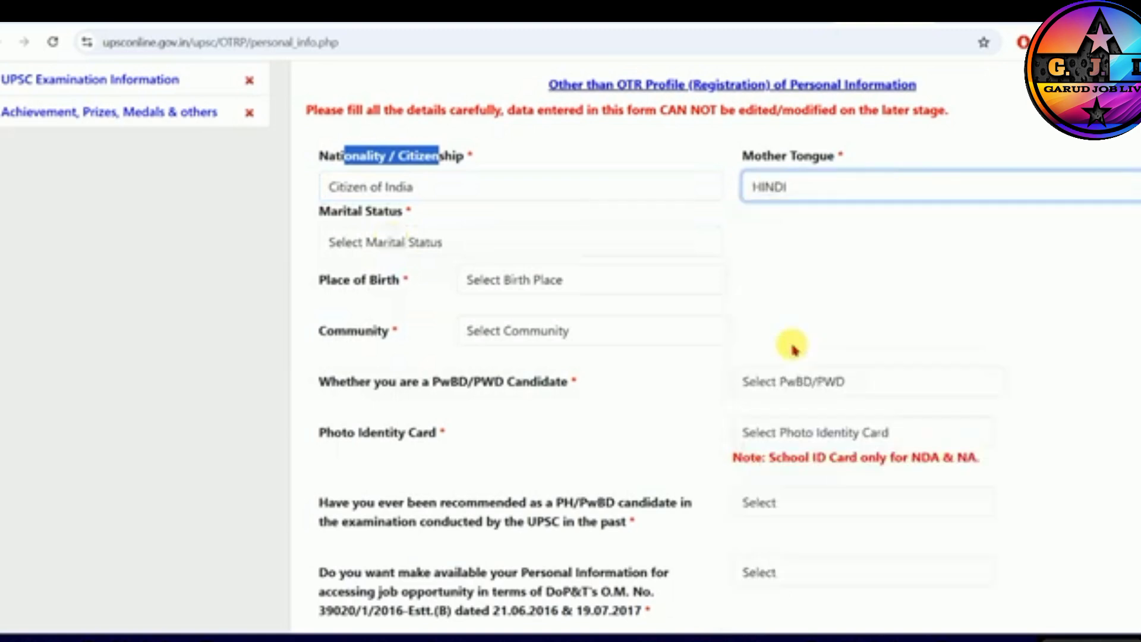
- Set the marital status to Unmarried and the place of birth to India
{"action": "left_click", "coordinate": [458, 251]}
{"action": "left_click", "coordinate": [392, 298]}
{"action": "left_click_drag", "start_coordinate": [440, 280], "coordinate": [327, 279]}
{"action": "left_click", "coordinate": [516, 280]}
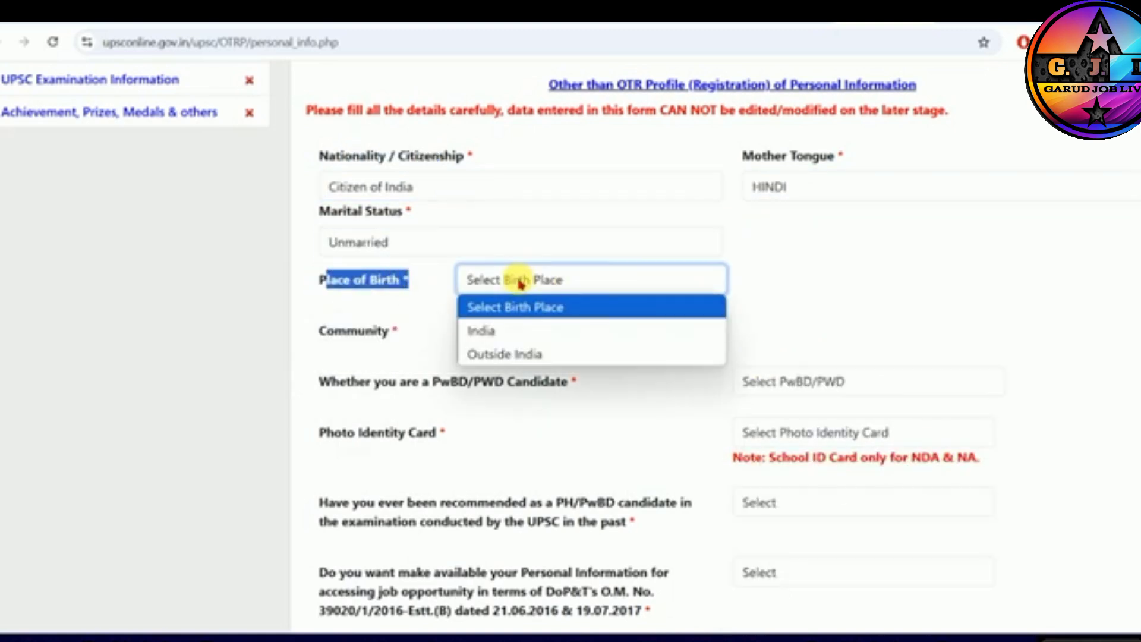
{"action": "left_click", "coordinate": [510, 334]}
- Go through the birthplace fields, leaving post office, city and pin code blank, and choose Bihar as state and Gopalganj as district
{"action": "left_click", "coordinate": [390, 351]}
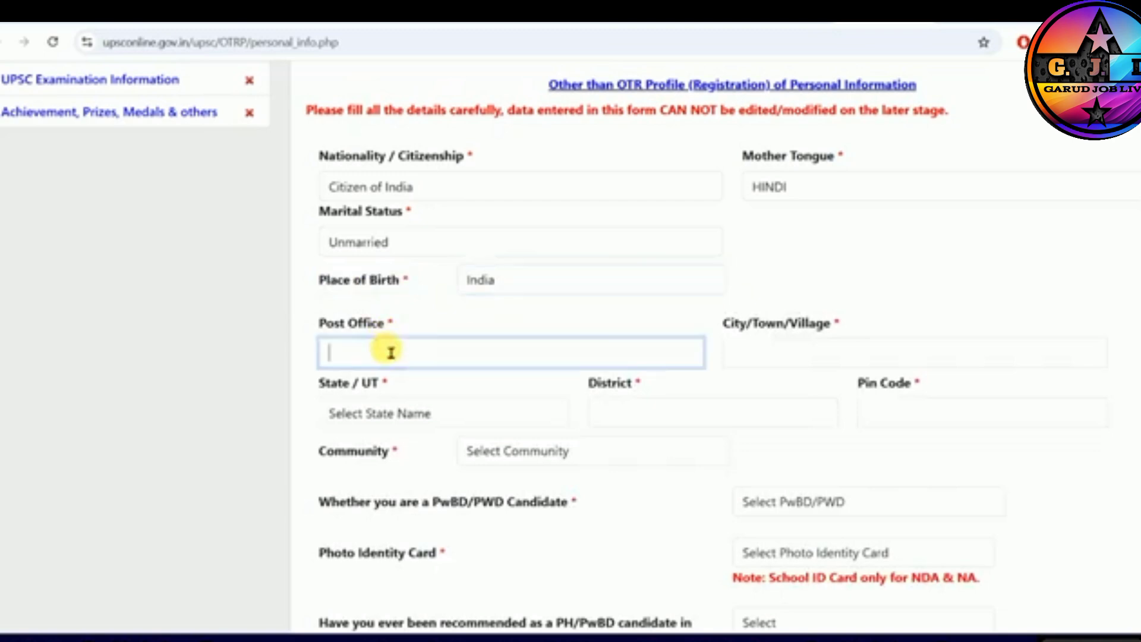
{"action": "left_click", "coordinate": [756, 355]}
{"action": "left_click", "coordinate": [416, 413]}
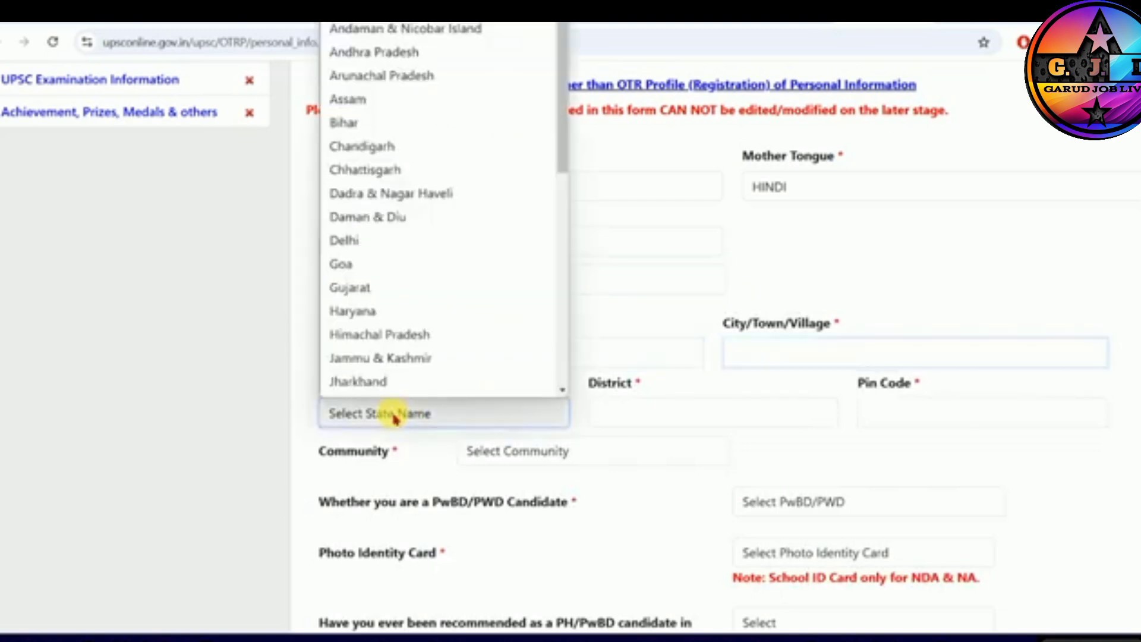
{"action": "scroll", "coordinate": [352, 242], "scroll_direction": "down", "scroll_amount": 1}
{"action": "left_click", "coordinate": [347, 102]}
{"action": "left_click", "coordinate": [624, 415]}
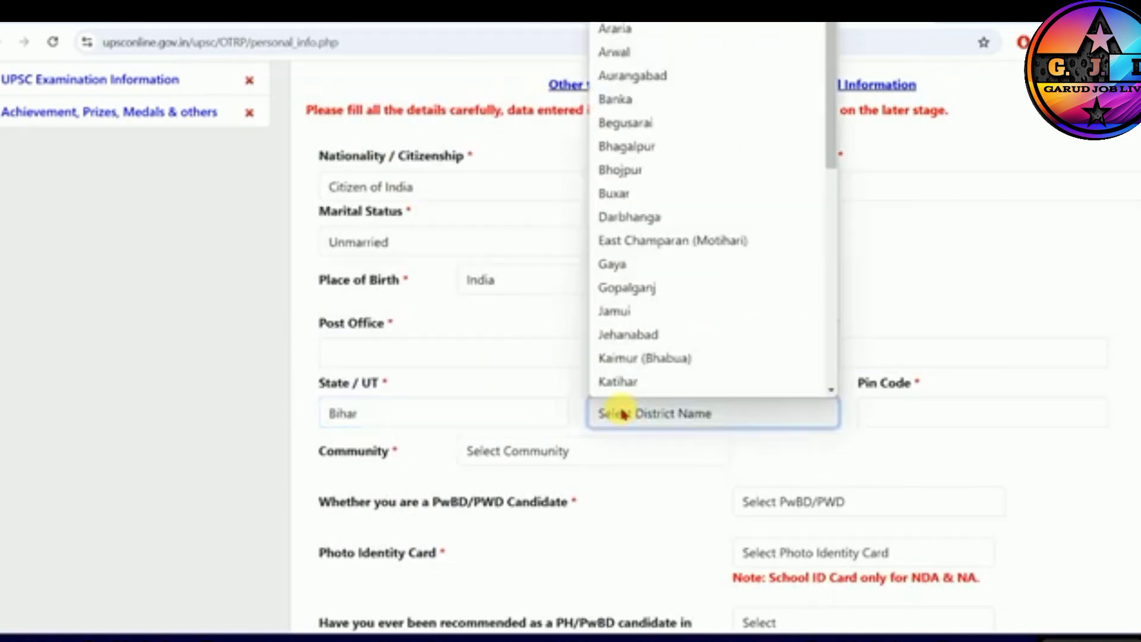
{"action": "left_click", "coordinate": [628, 287]}
{"action": "left_click", "coordinate": [879, 412]}
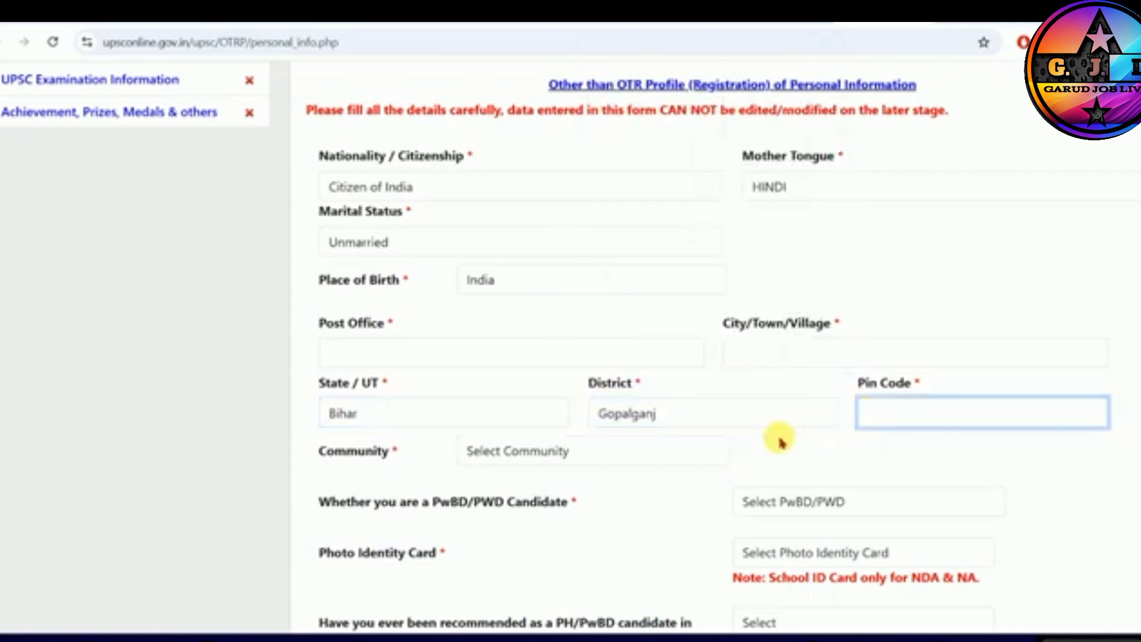
- Set the candidate's community to OBC
{"action": "scroll", "coordinate": [535, 295], "scroll_direction": "down", "scroll_amount": 3}
{"action": "left_click", "coordinate": [535, 295]}
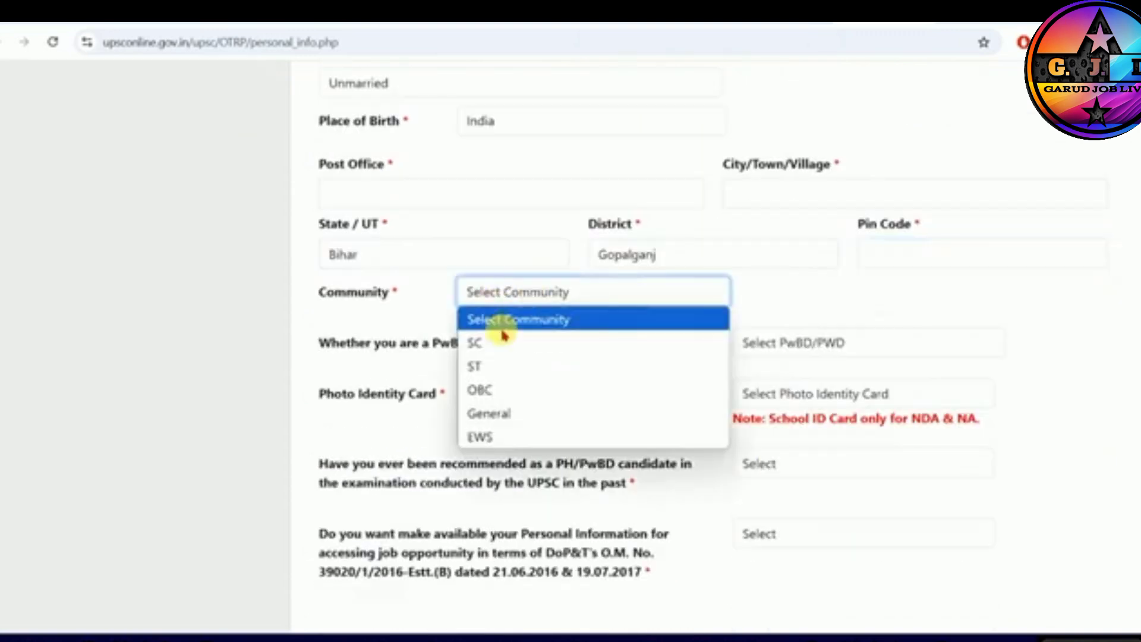
{"action": "left_click", "coordinate": [486, 392]}
{"action": "scroll", "coordinate": [570, 351], "scroll_direction": "down", "scroll_amount": 3}
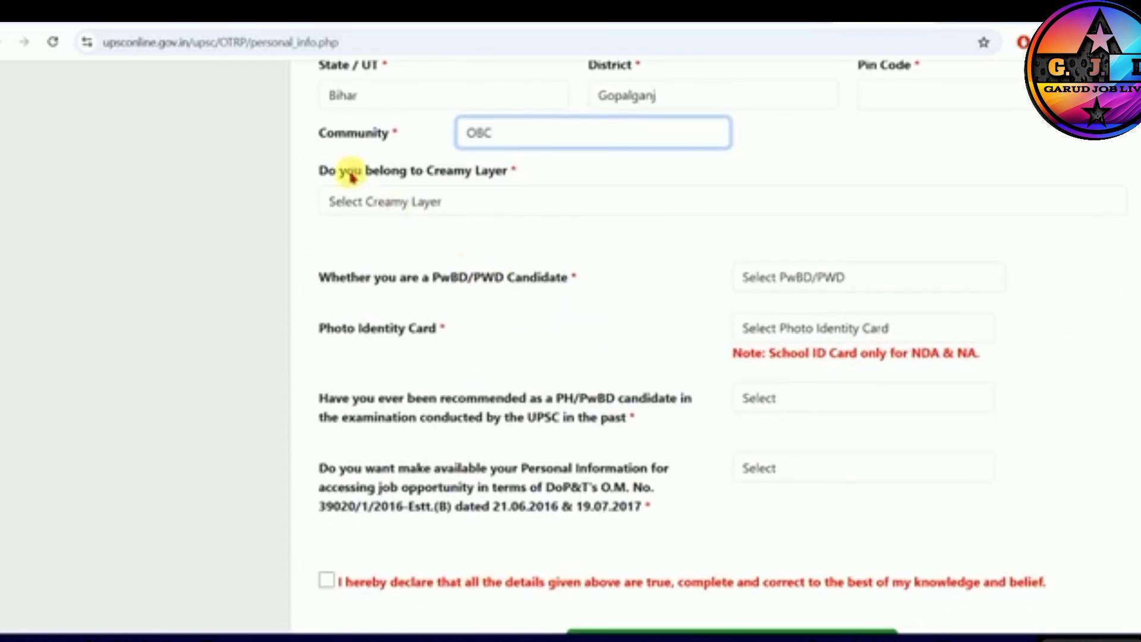
- Answer Yes to belonging to the creamy layer and read the note on how such OBC candidates are treated
{"action": "left_click_drag", "start_coordinate": [346, 172], "coordinate": [460, 174]}
{"action": "left_click", "coordinate": [473, 196]}
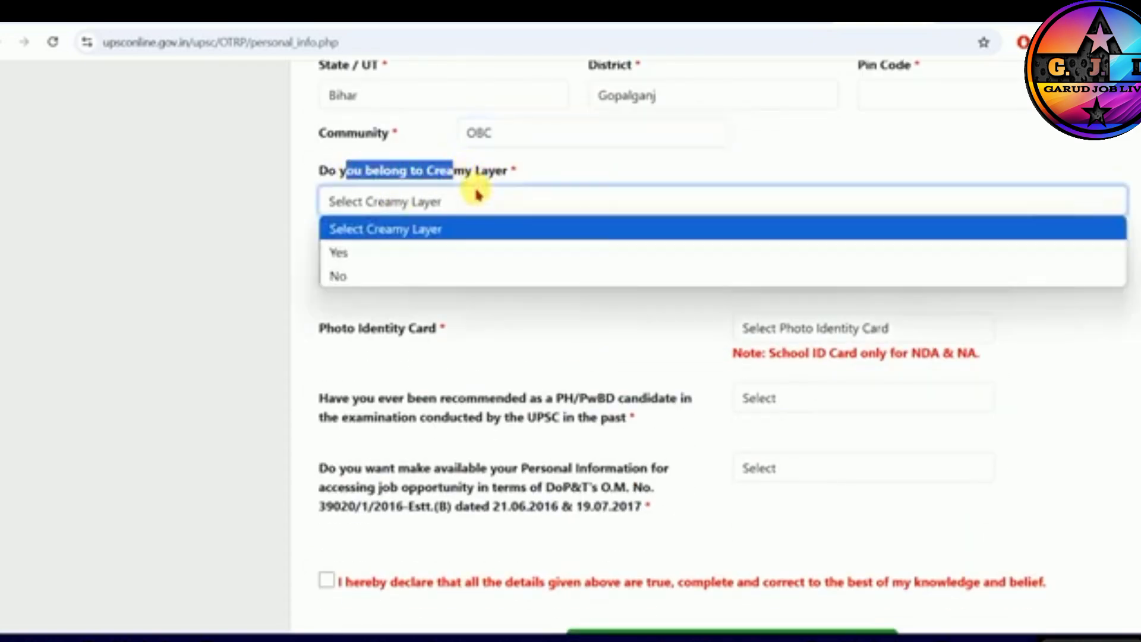
{"action": "left_click", "coordinate": [403, 255]}
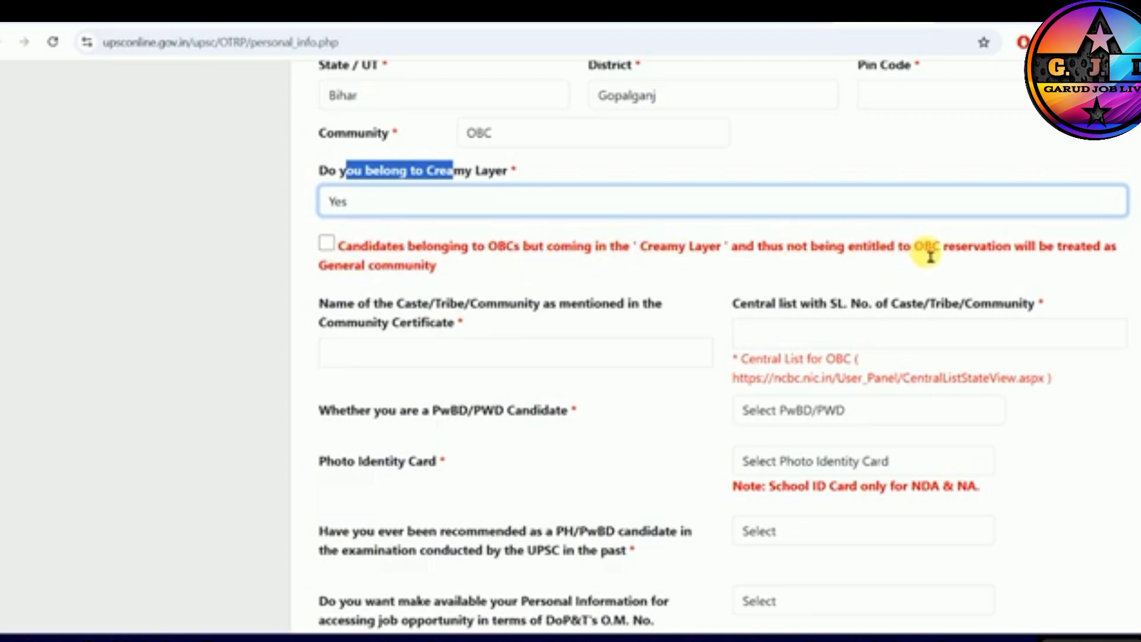
{"action": "left_click_drag", "start_coordinate": [922, 250], "coordinate": [1098, 252]}
{"action": "left_click", "coordinate": [380, 278]}
{"action": "left_click_drag", "start_coordinate": [379, 279], "coordinate": [446, 263]}
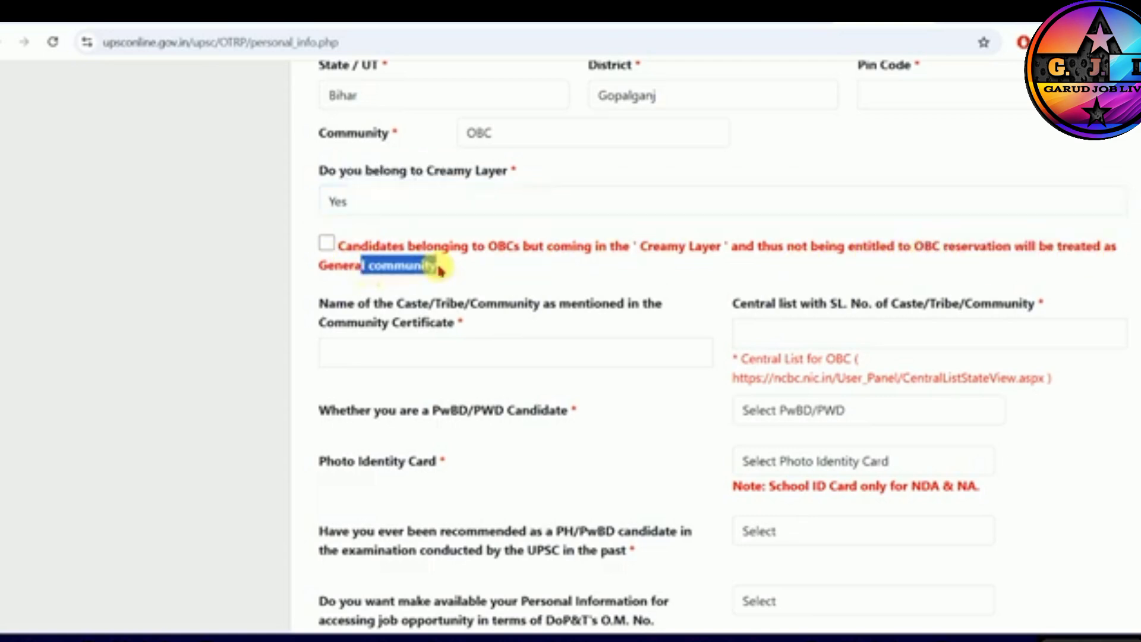
{"action": "left_click_drag", "start_coordinate": [641, 246], "coordinate": [717, 260]}
{"action": "left_click", "coordinate": [765, 252]}
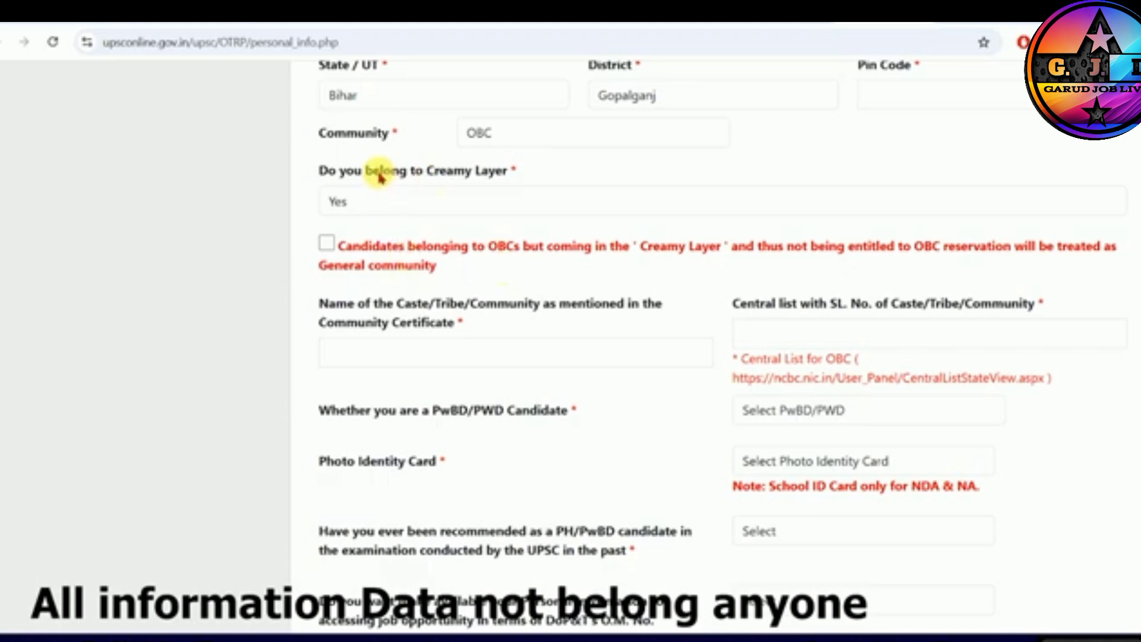
- Reread the creamy layer question and its note, and change the answer to No
{"action": "left_click_drag", "start_coordinate": [380, 171], "coordinate": [474, 173]}
{"action": "left_click", "coordinate": [411, 204]}
{"action": "left_click", "coordinate": [410, 205]}
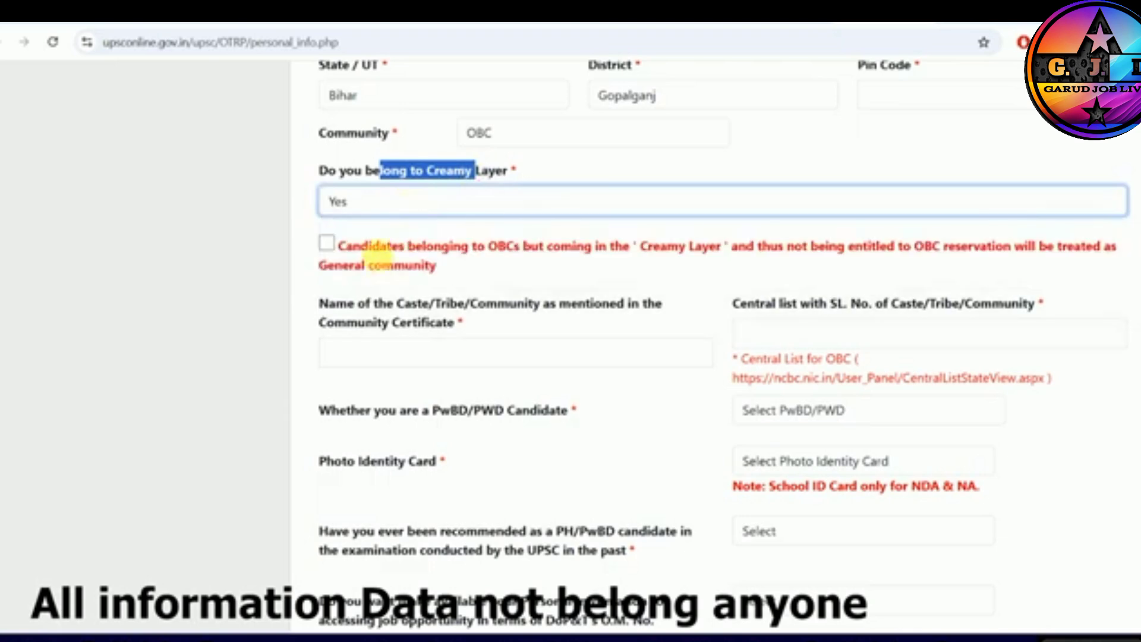
{"action": "left_click_drag", "start_coordinate": [611, 246], "coordinate": [911, 255]}
{"action": "left_click", "coordinate": [448, 196]}
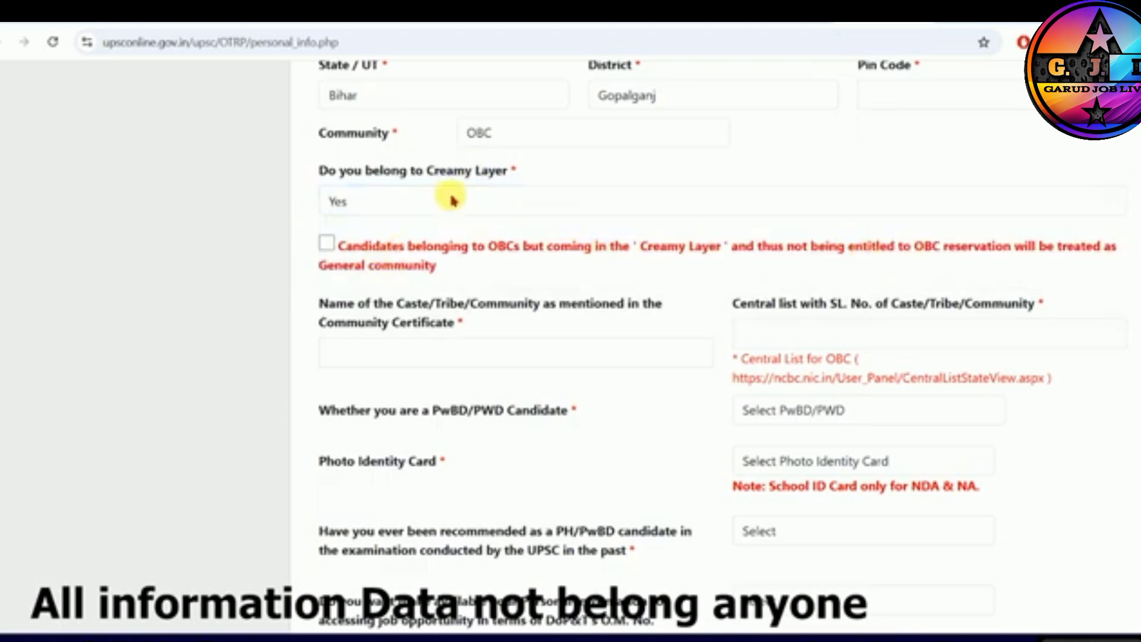
{"action": "left_click", "coordinate": [350, 271]}
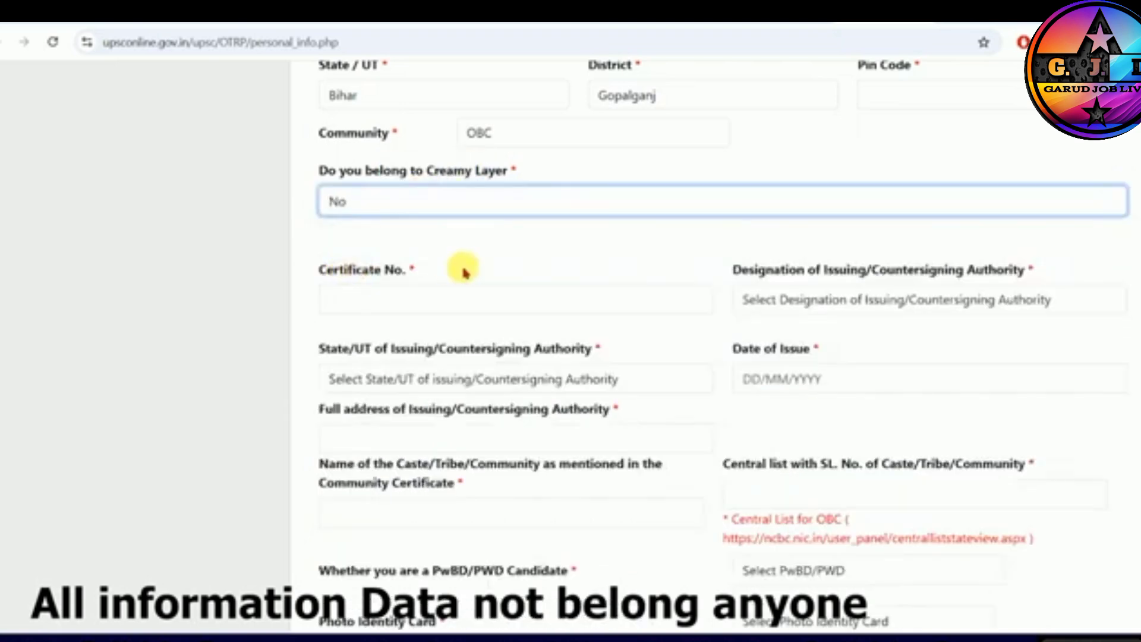
- Review the OBC certificate fields for number, issuing authority's designation, state, issue date and address, and the creamy layer question they depend on
{"action": "left_click", "coordinate": [380, 311]}
{"action": "left_click", "coordinate": [826, 305]}
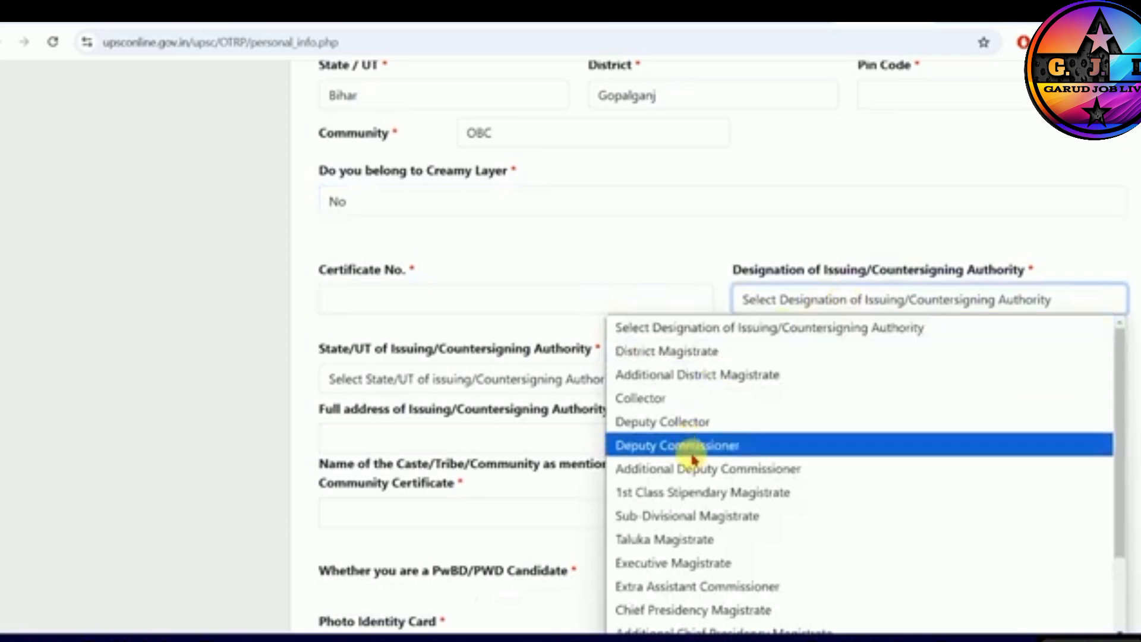
{"action": "left_click", "coordinate": [684, 263]}
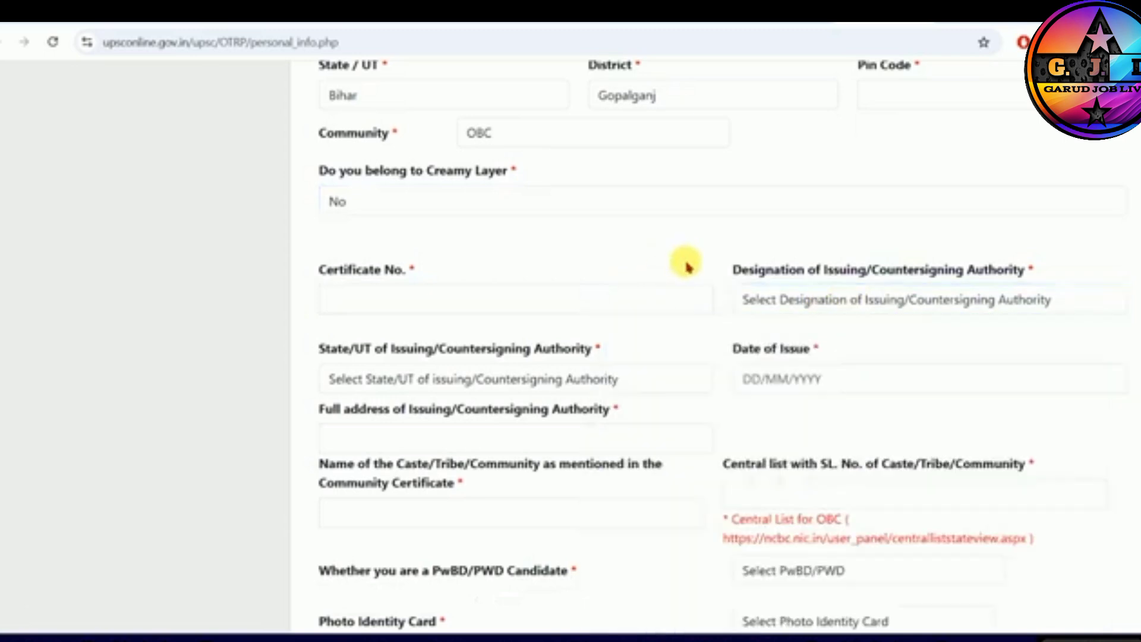
{"action": "left_click_drag", "start_coordinate": [362, 349], "coordinate": [491, 350]}
{"action": "left_click_drag", "start_coordinate": [742, 349], "coordinate": [795, 349]}
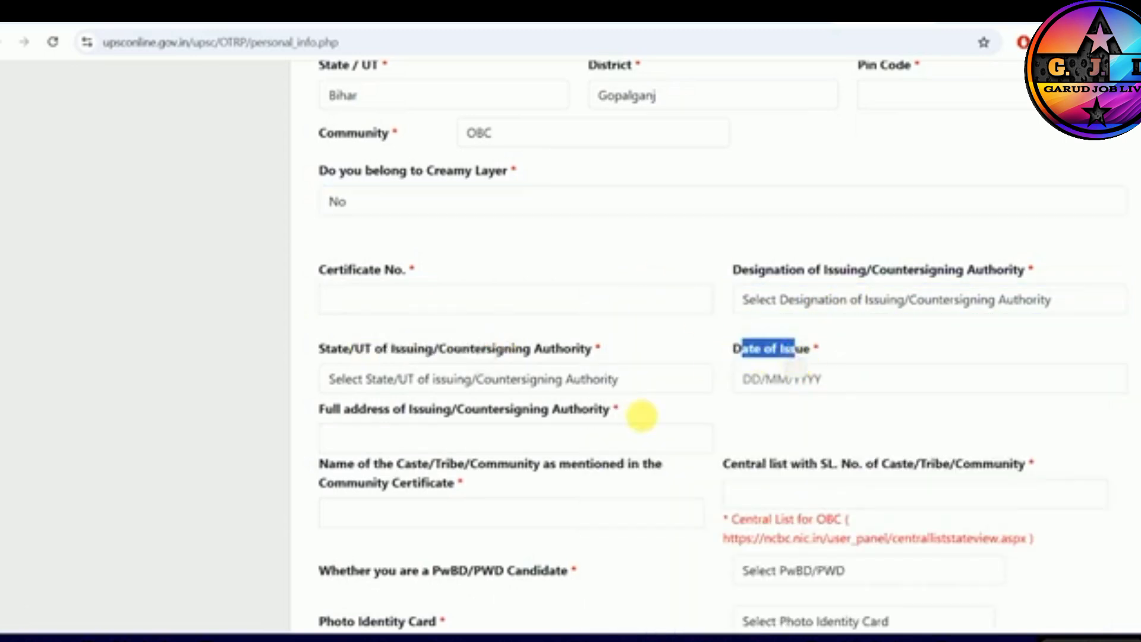
{"action": "left_click_drag", "start_coordinate": [365, 410], "coordinate": [581, 416]}
{"action": "left_click", "coordinate": [424, 439]}
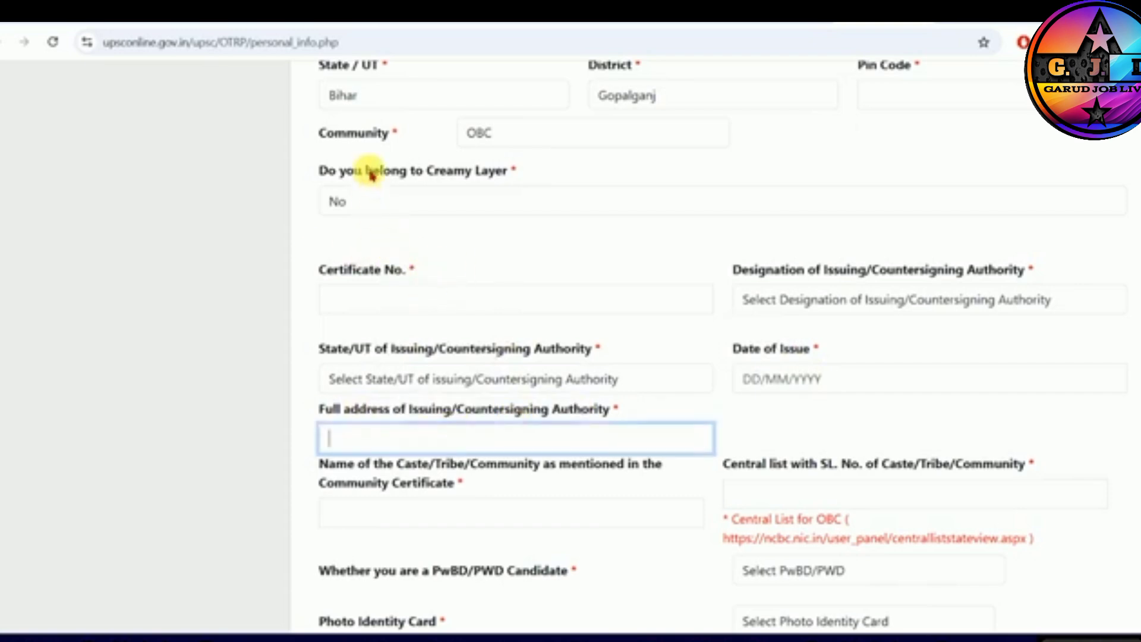
{"action": "left_click_drag", "start_coordinate": [427, 172], "coordinate": [506, 174]}
{"action": "left_click", "coordinate": [464, 174]}
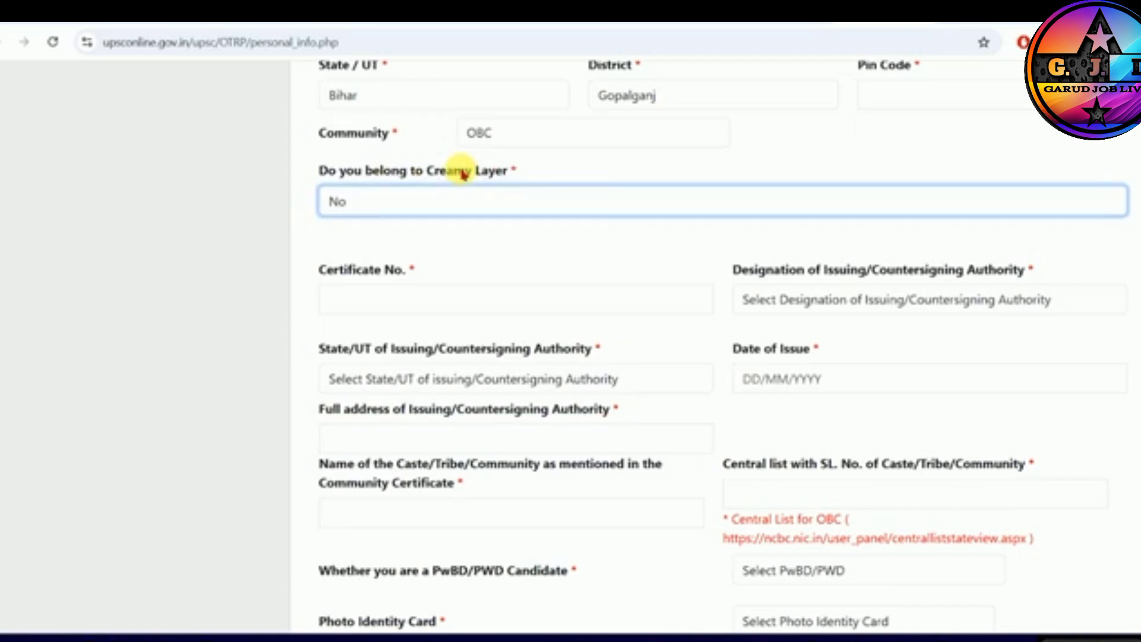
{"action": "left_click_drag", "start_coordinate": [427, 172], "coordinate": [502, 175]}
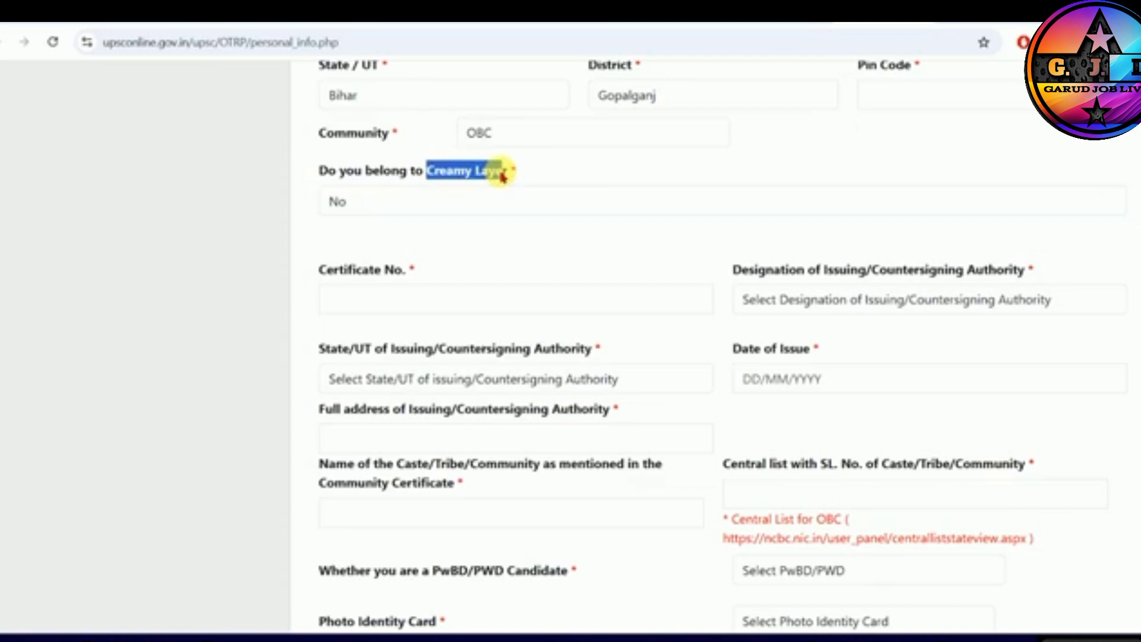
- Leave the certificate number blank and set the issuing authority's designation to Others (Revenue Officer not below the rank of Tehsildar)
{"action": "scroll", "coordinate": [451, 178], "scroll_direction": "down", "scroll_amount": 1}
{"action": "left_click", "coordinate": [398, 223]}
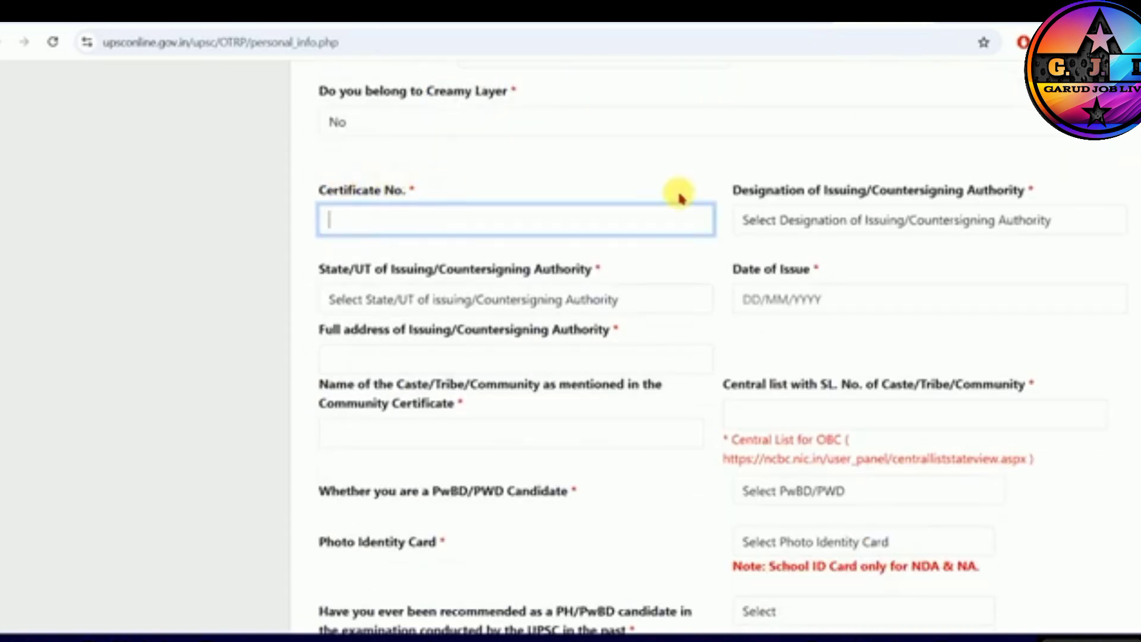
{"action": "left_click", "coordinate": [895, 222]}
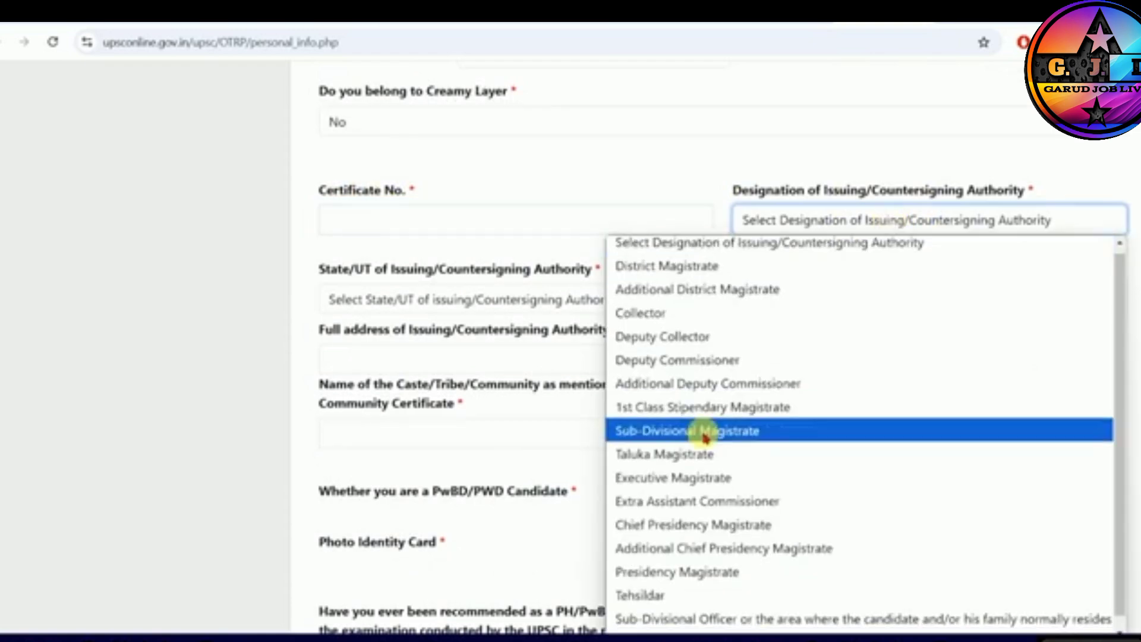
{"action": "scroll", "coordinate": [684, 535], "scroll_direction": "down", "scroll_amount": 1}
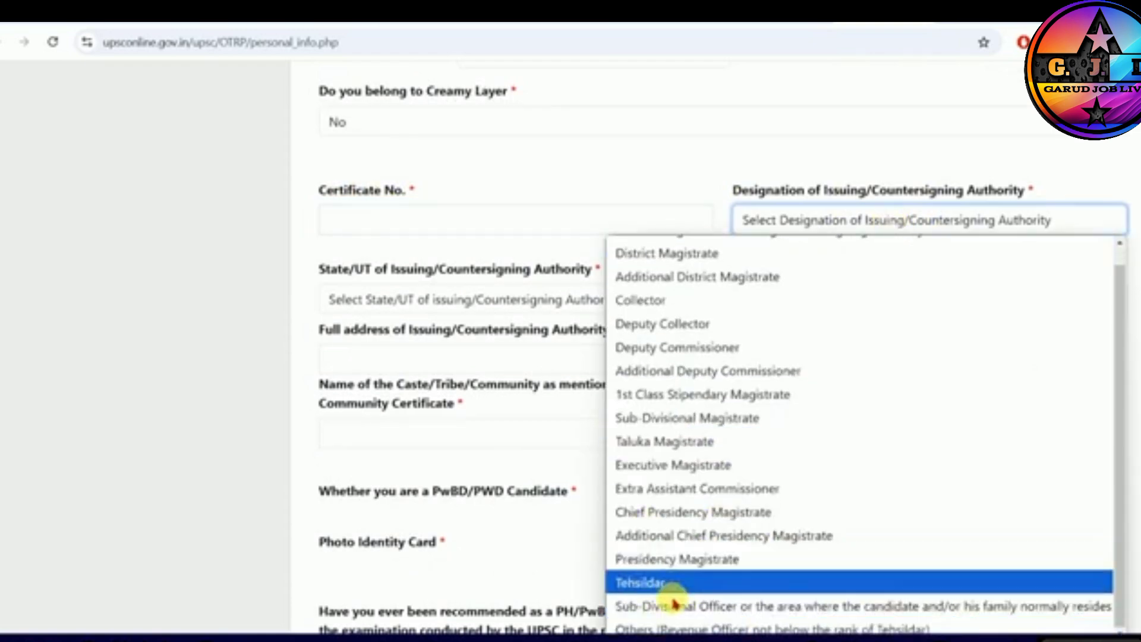
{"action": "left_click", "coordinate": [826, 629]}
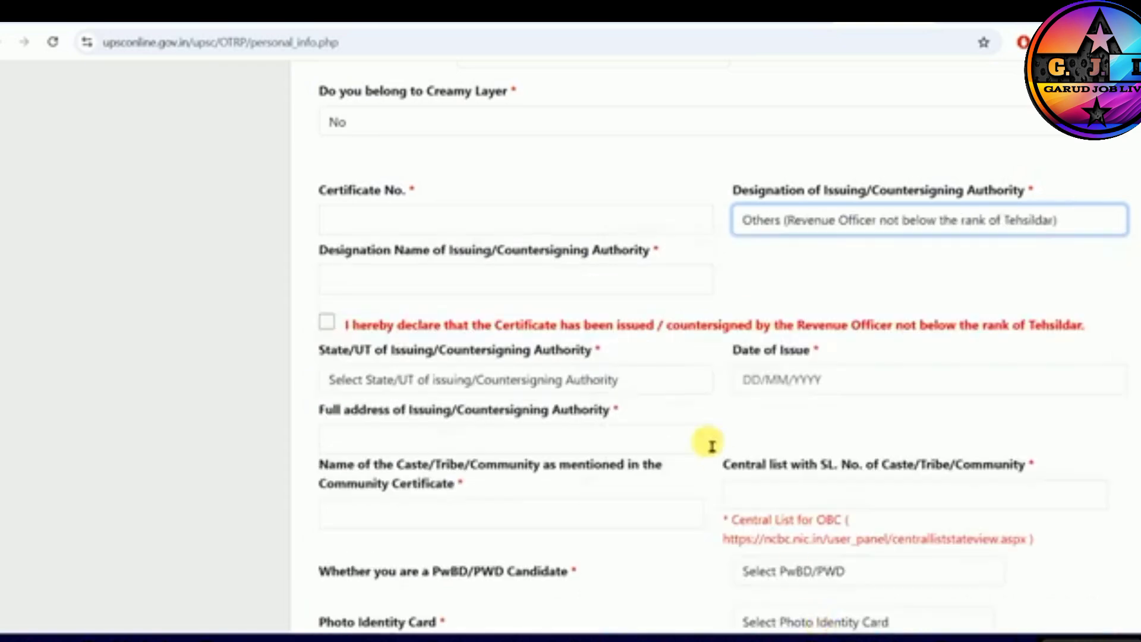
{"action": "left_click", "coordinate": [821, 220]}
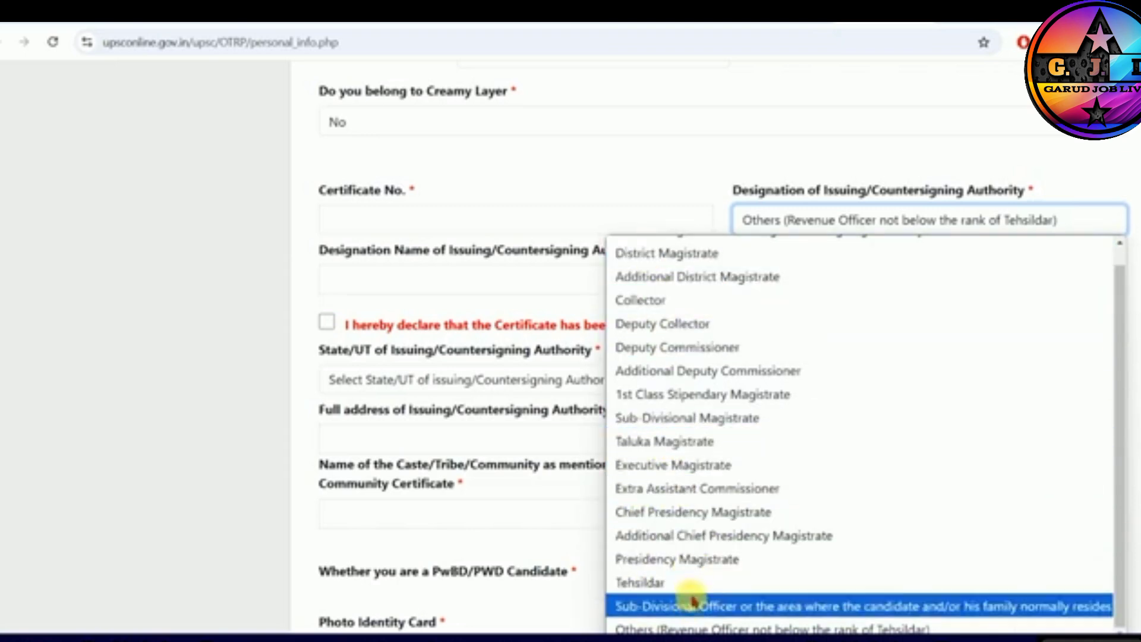
{"action": "left_click", "coordinate": [693, 628]}
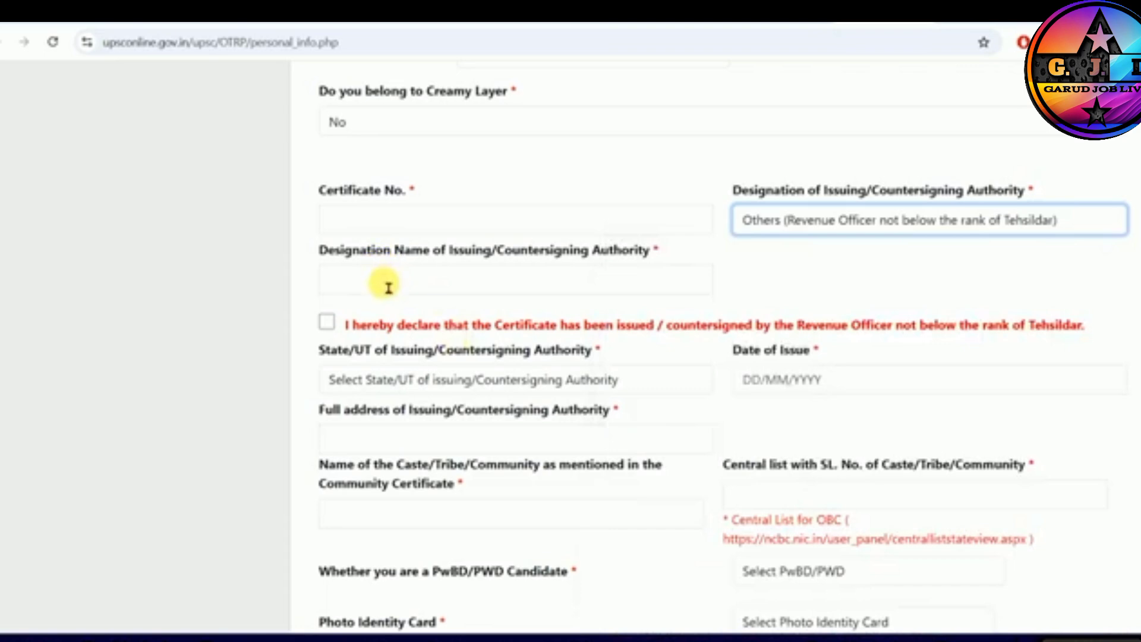
- Enter RAVENUE OFFICER as the issuing authority's designation name and accept the declaration about the certificate's issuing officer
{"action": "left_click_drag", "start_coordinate": [360, 251], "coordinate": [623, 254]}
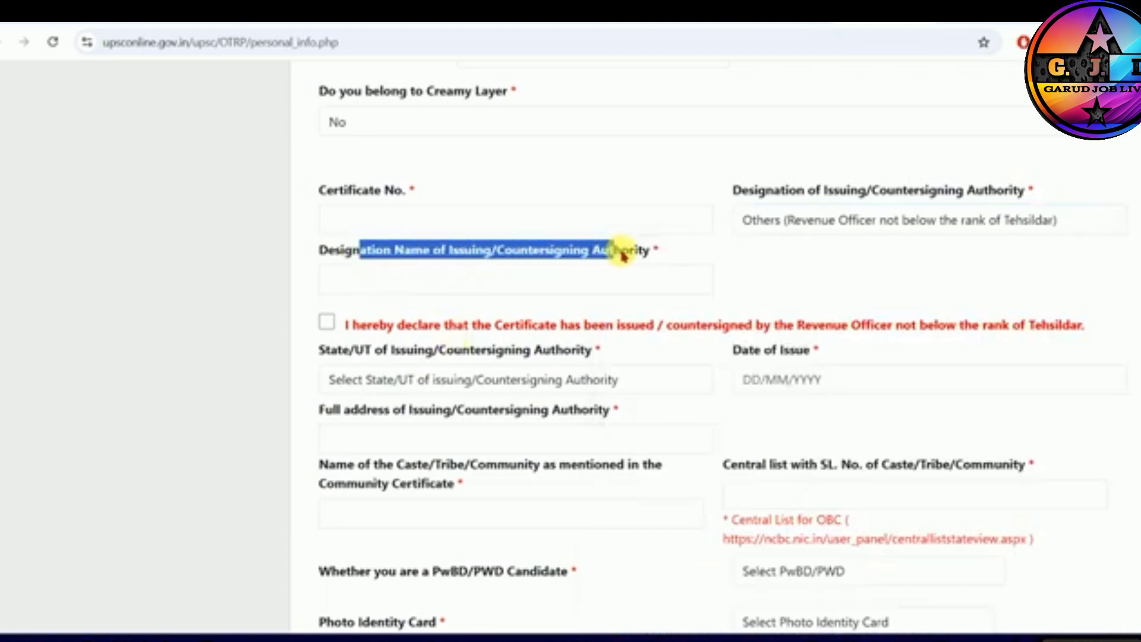
{"action": "left_click", "coordinate": [569, 266]}
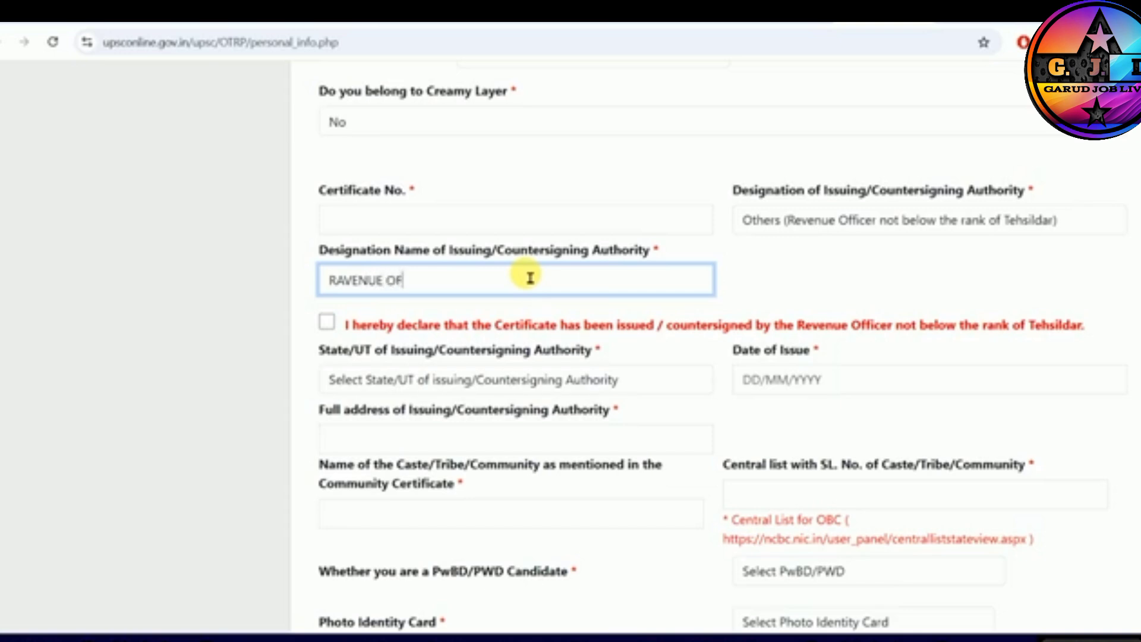
{"action": "scroll", "coordinate": [531, 277], "scroll_direction": "down", "scroll_amount": 1}
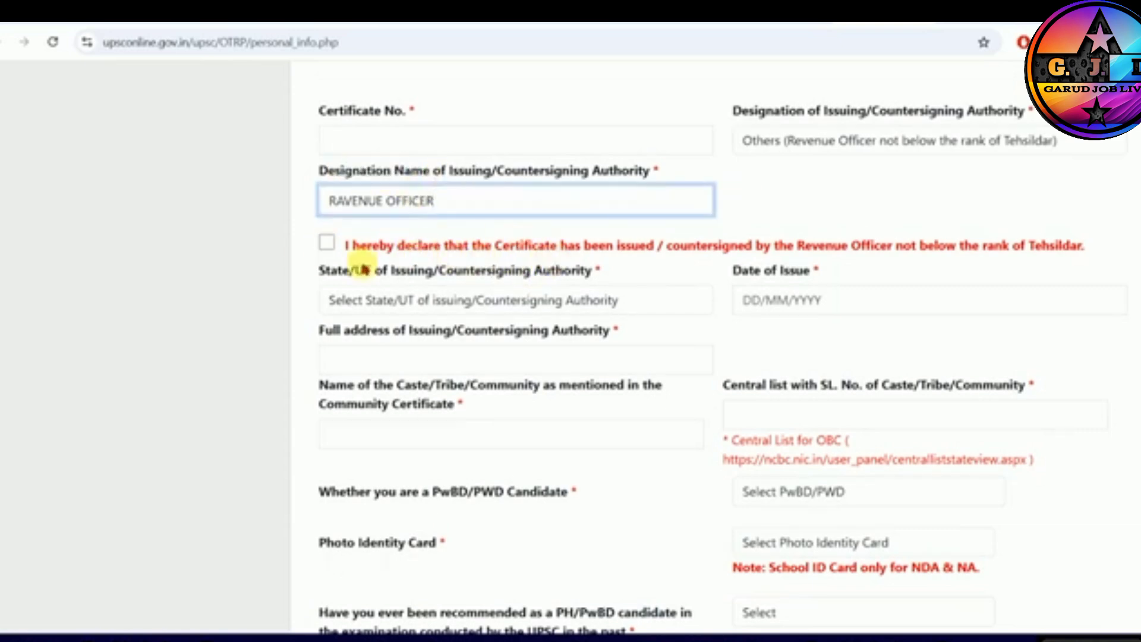
{"action": "left_click", "coordinate": [327, 243]}
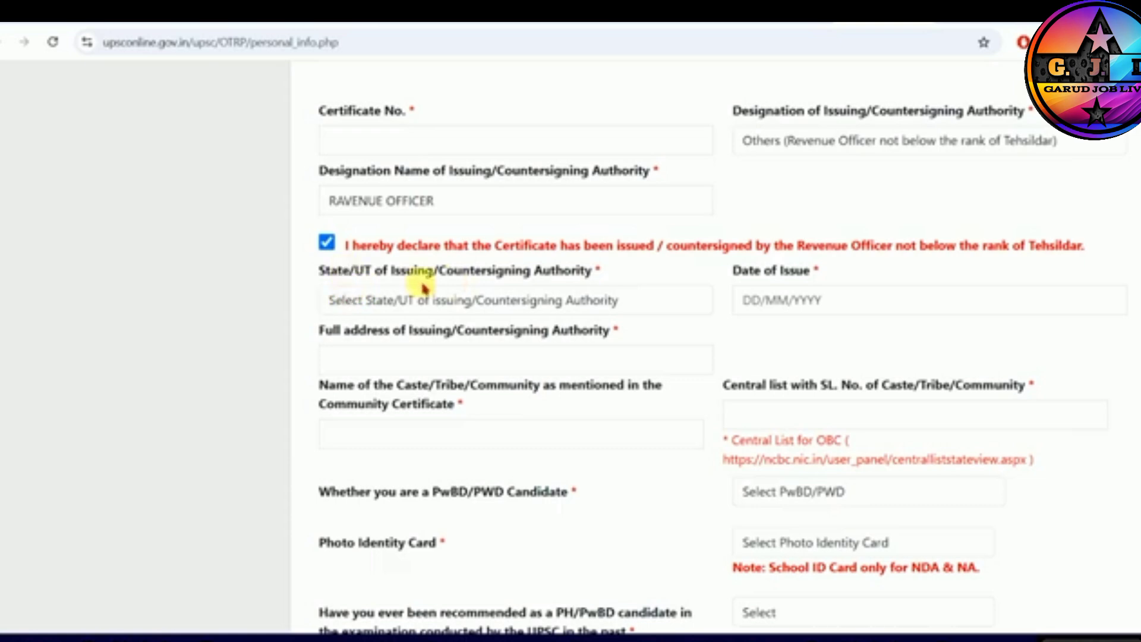
- Set the issuing authority's state to Bihar and fill in the full address of the issuing office
{"action": "left_click", "coordinate": [509, 300]}
{"action": "left_click", "coordinate": [375, 450]}
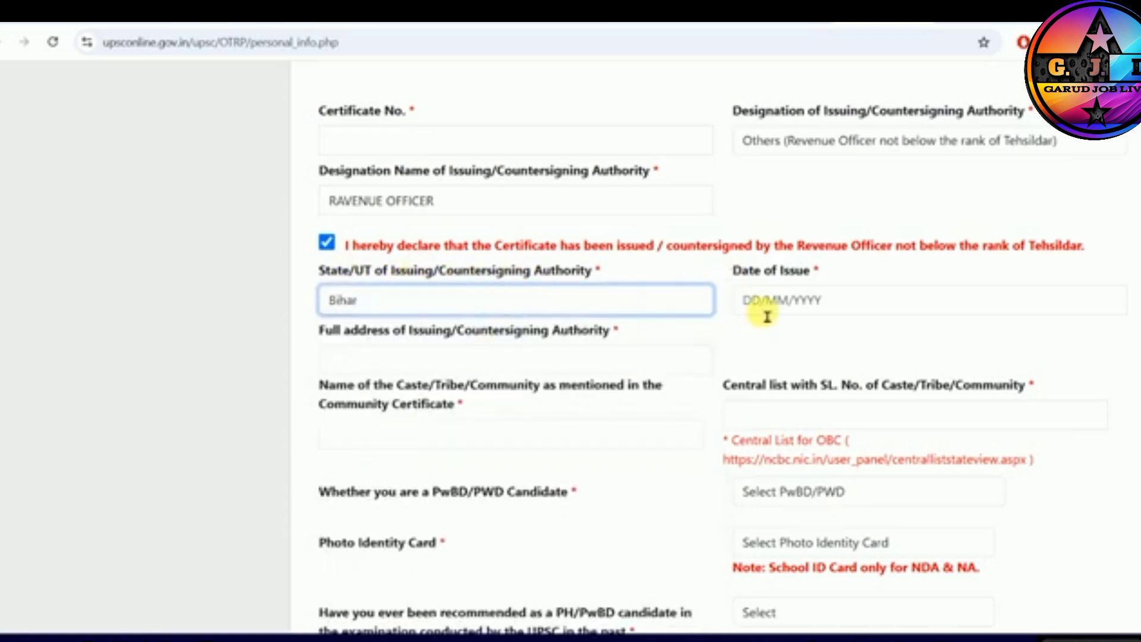
{"action": "scroll", "coordinate": [765, 315], "scroll_direction": "down", "scroll_amount": 1}
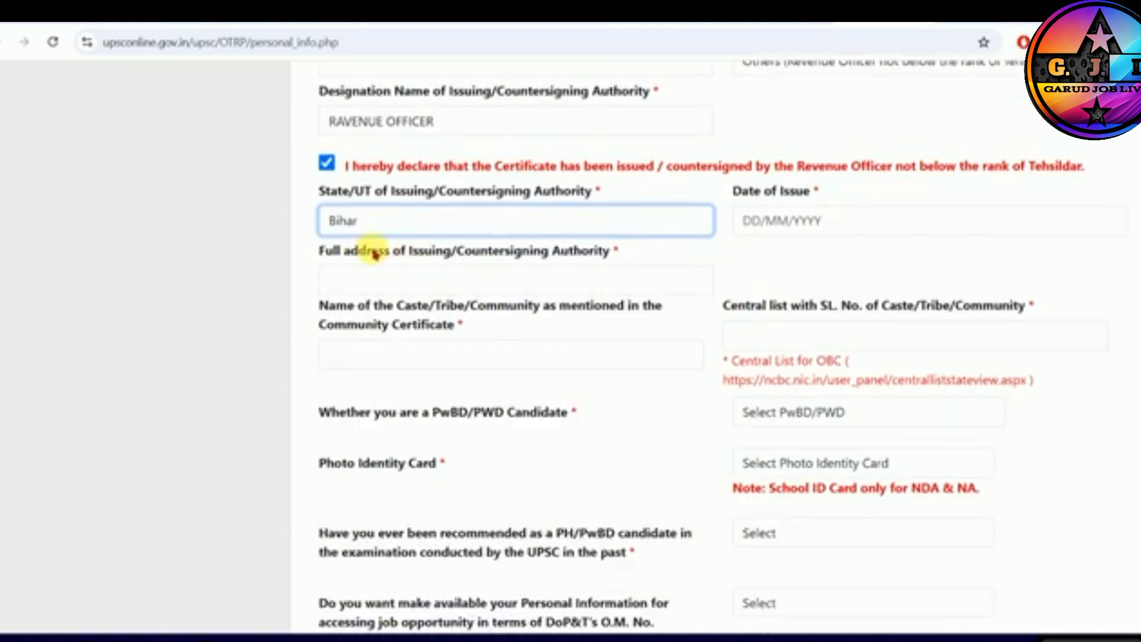
{"action": "left_click", "coordinate": [483, 285]}
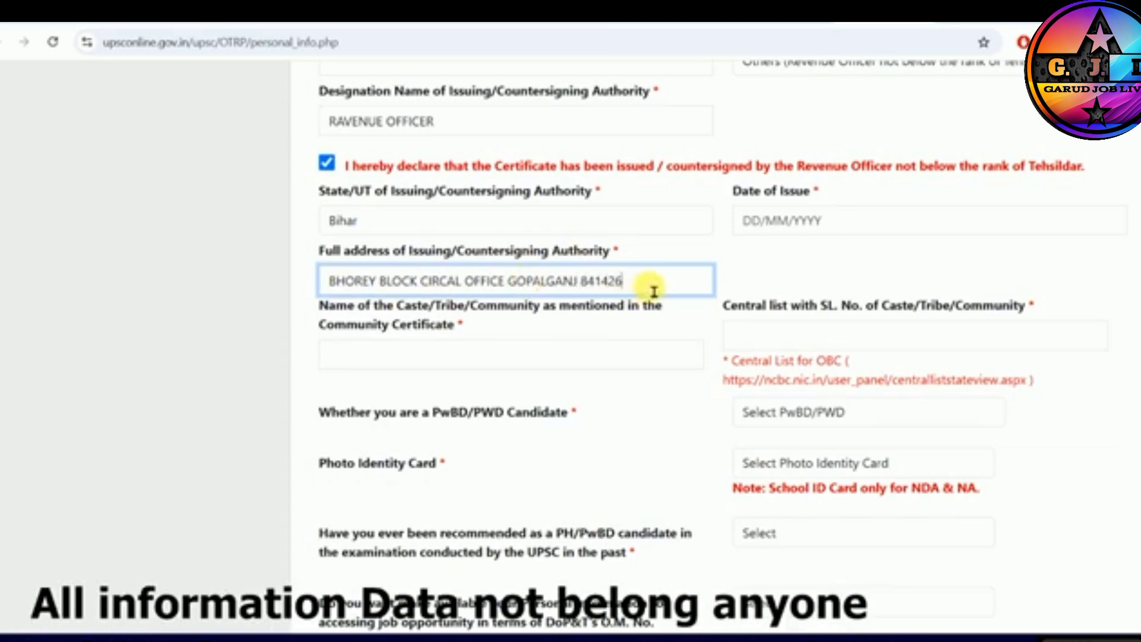
- Go through the caste name and central list serial number fields, leaving both blank
{"action": "left_click", "coordinate": [421, 366]}
{"action": "left_click_drag", "start_coordinate": [571, 306], "coordinate": [656, 306]}
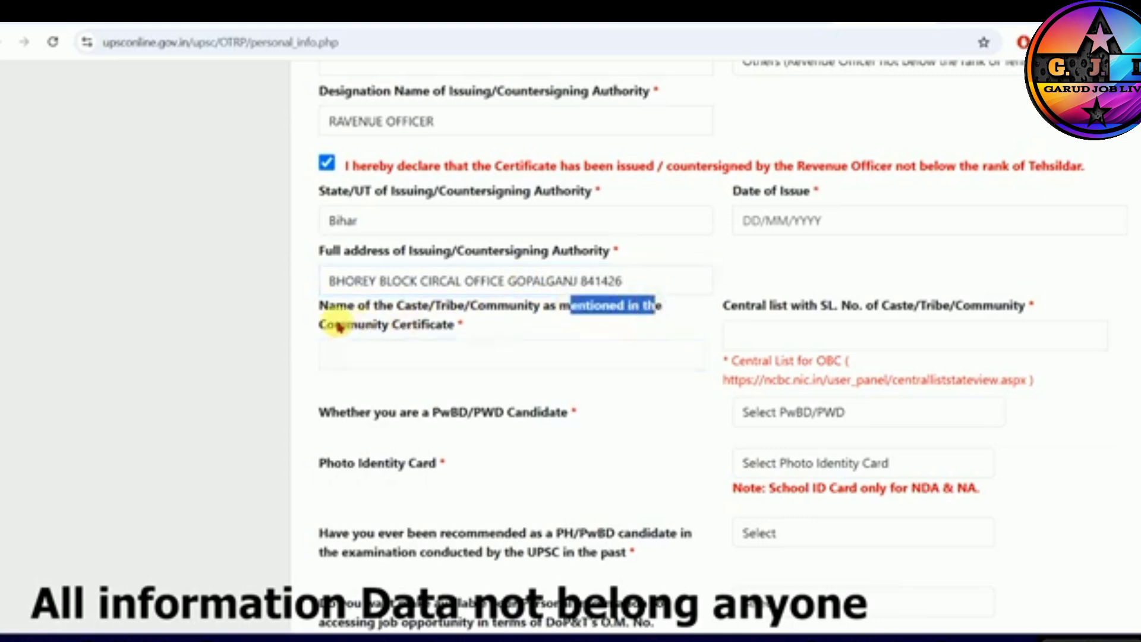
{"action": "left_click_drag", "start_coordinate": [339, 327], "coordinate": [390, 338]}
{"action": "left_click", "coordinate": [476, 362]}
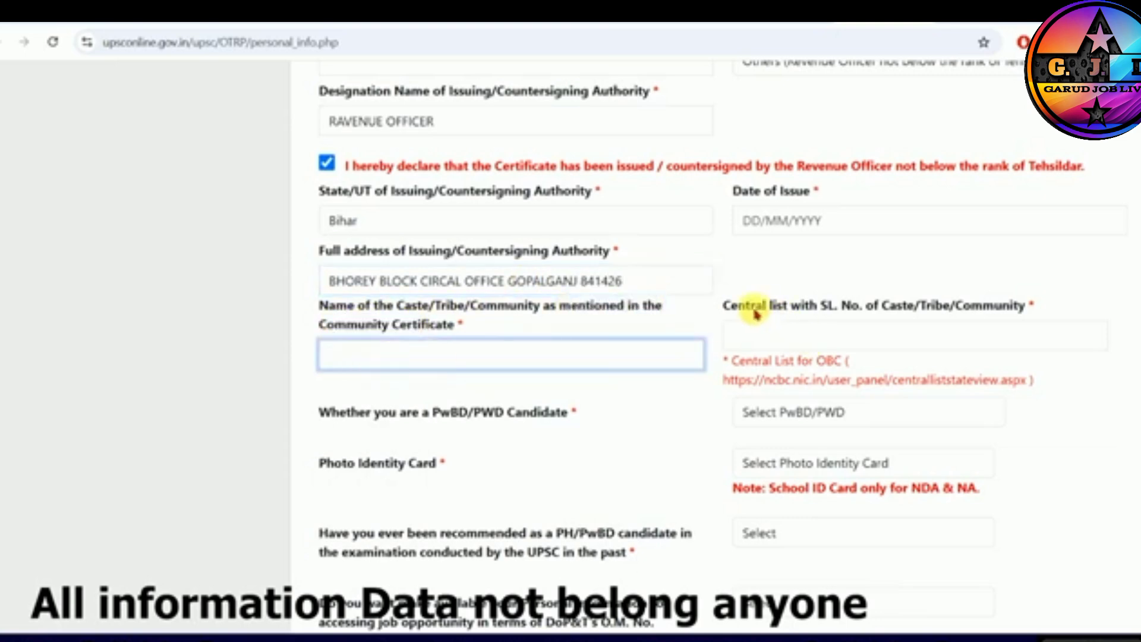
{"action": "left_click_drag", "start_coordinate": [819, 306], "coordinate": [952, 309]}
{"action": "left_click", "coordinate": [951, 317]}
{"action": "left_click", "coordinate": [800, 348]}
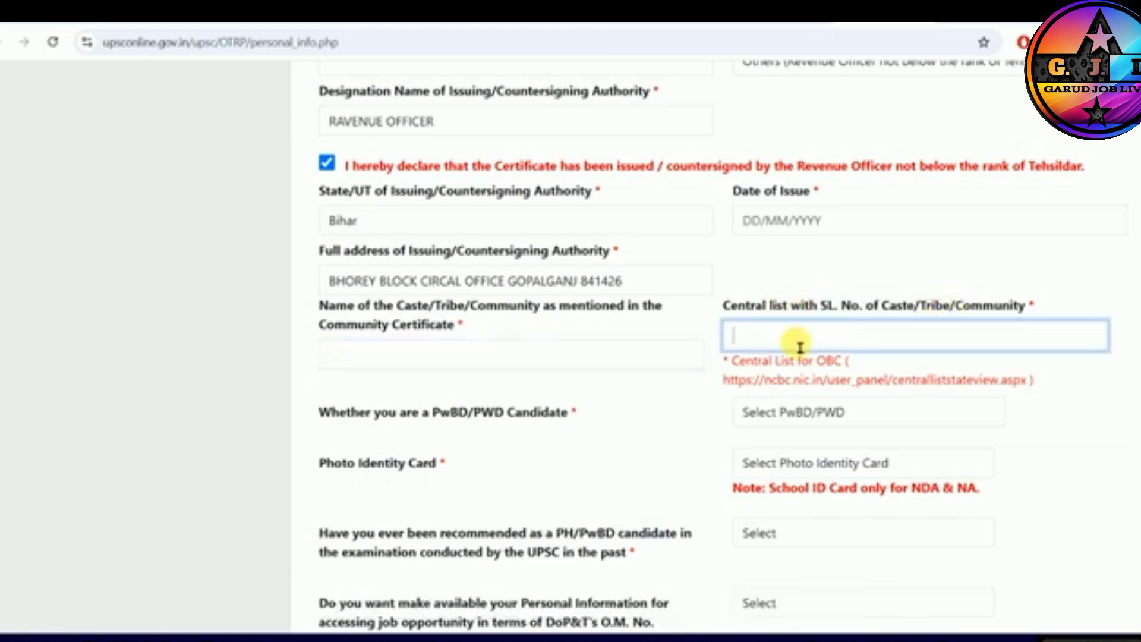
- Open the Central List of OBCs from the address given on the form and look through the caste entries for Bihar
{"action": "left_click_drag", "start_coordinate": [730, 383], "coordinate": [1031, 393]}
{"action": "left_click_drag", "start_coordinate": [728, 385], "coordinate": [1034, 390]}
{"action": "right_click", "coordinate": [968, 391]}
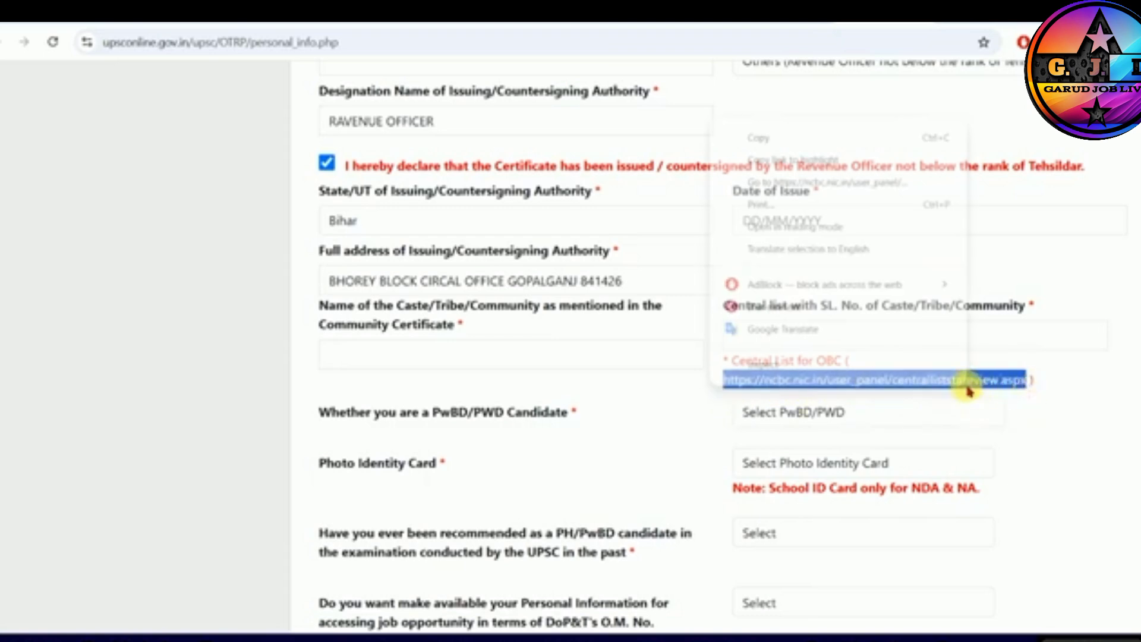
{"action": "left_click", "coordinate": [799, 183]}
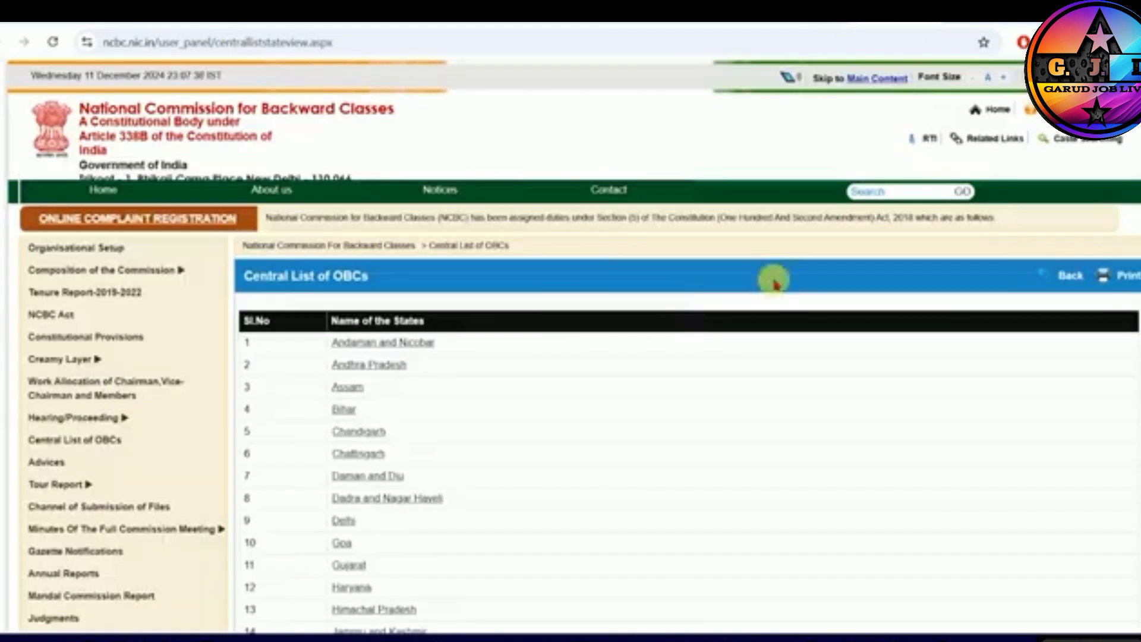
{"action": "scroll", "coordinate": [537, 327], "scroll_direction": "down", "scroll_amount": 3}
{"action": "left_click", "coordinate": [343, 250]}
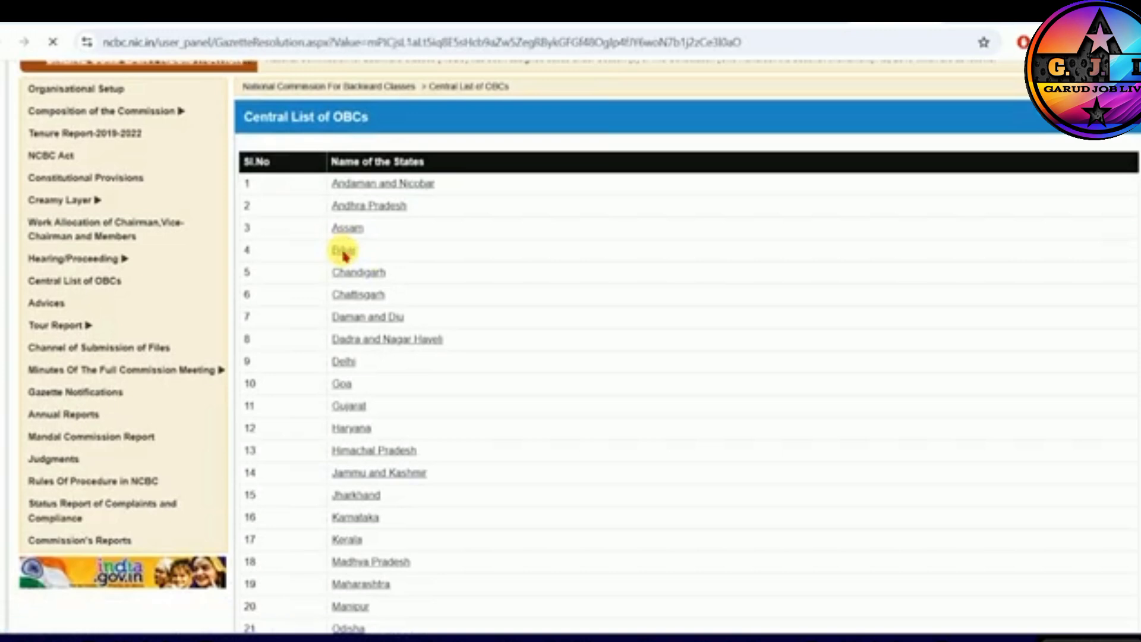
{"action": "scroll", "coordinate": [353, 361], "scroll_direction": "down", "scroll_amount": 6}
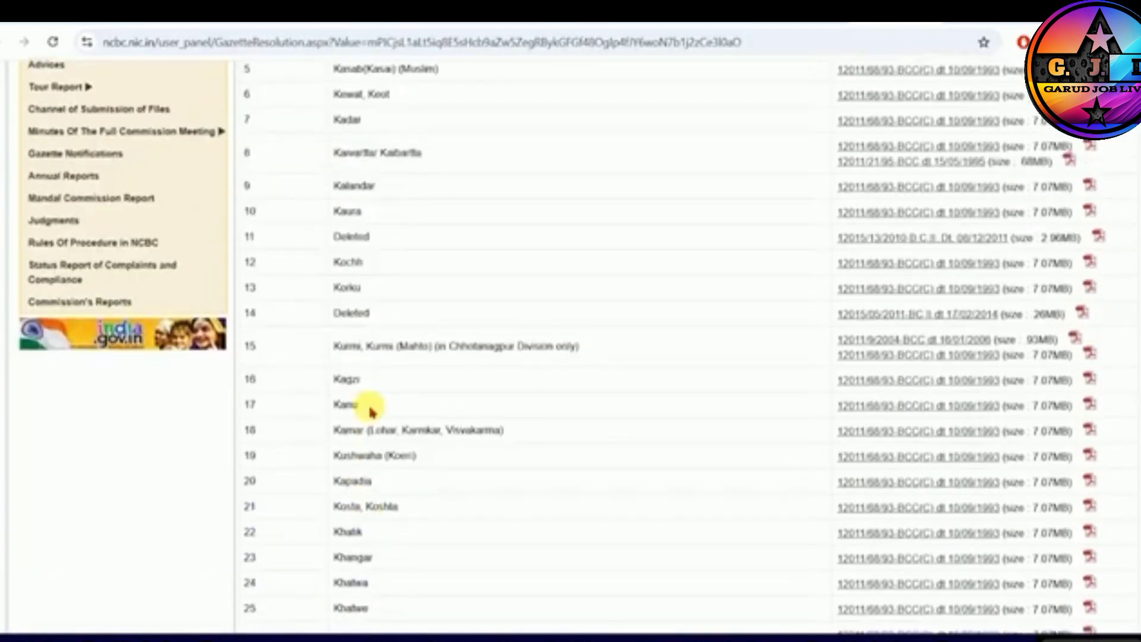
{"action": "scroll", "coordinate": [353, 343], "scroll_direction": "down", "scroll_amount": 12}
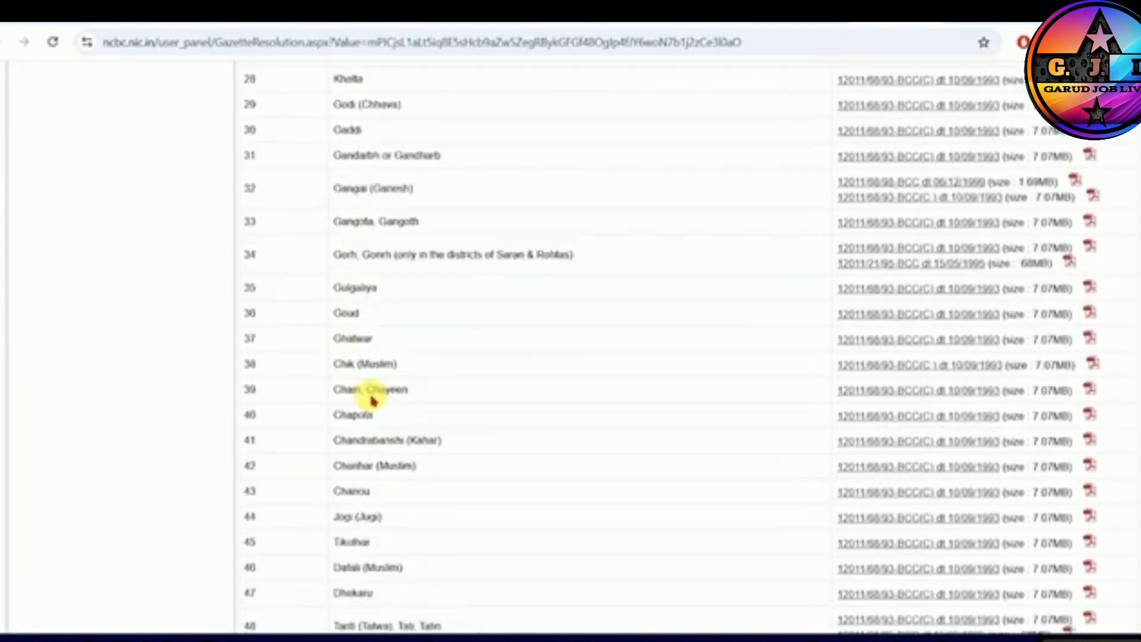
{"action": "scroll", "coordinate": [359, 470], "scroll_direction": "down", "scroll_amount": 3}
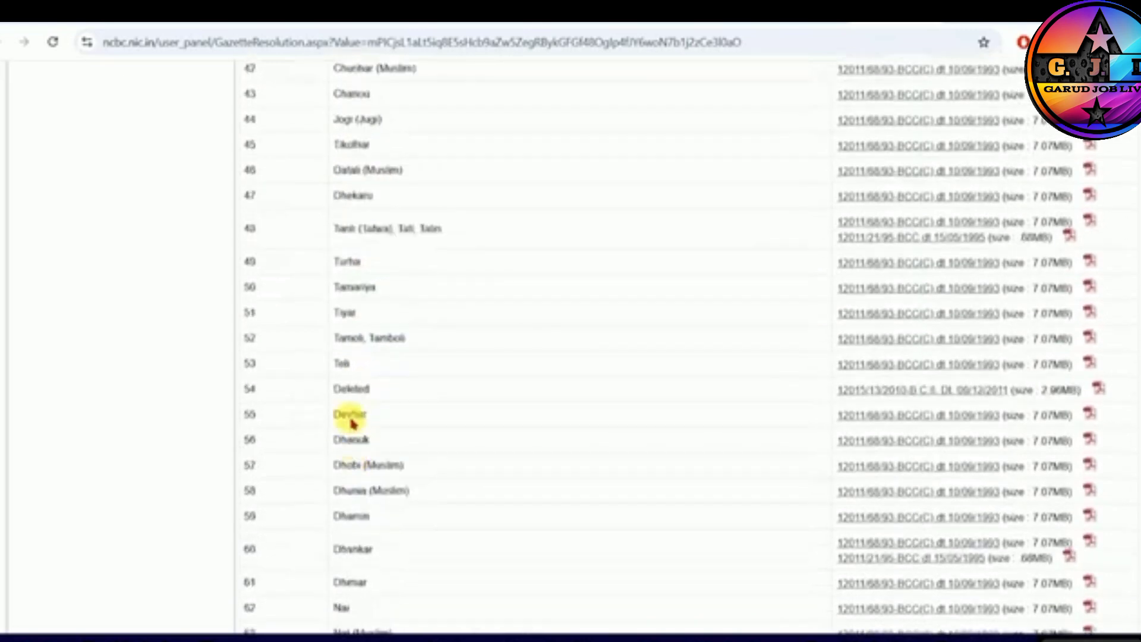
- View the gazette resolution PDF for the Teli entry, and return to the personal information form
{"action": "left_click", "coordinate": [930, 364]}
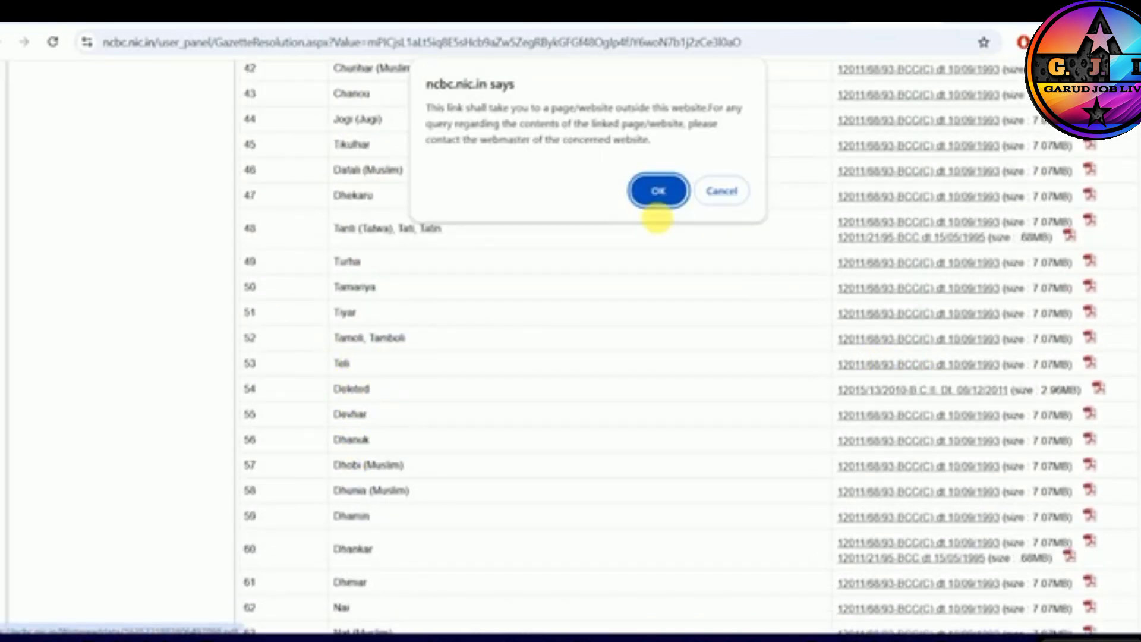
{"action": "left_click", "coordinate": [657, 191]}
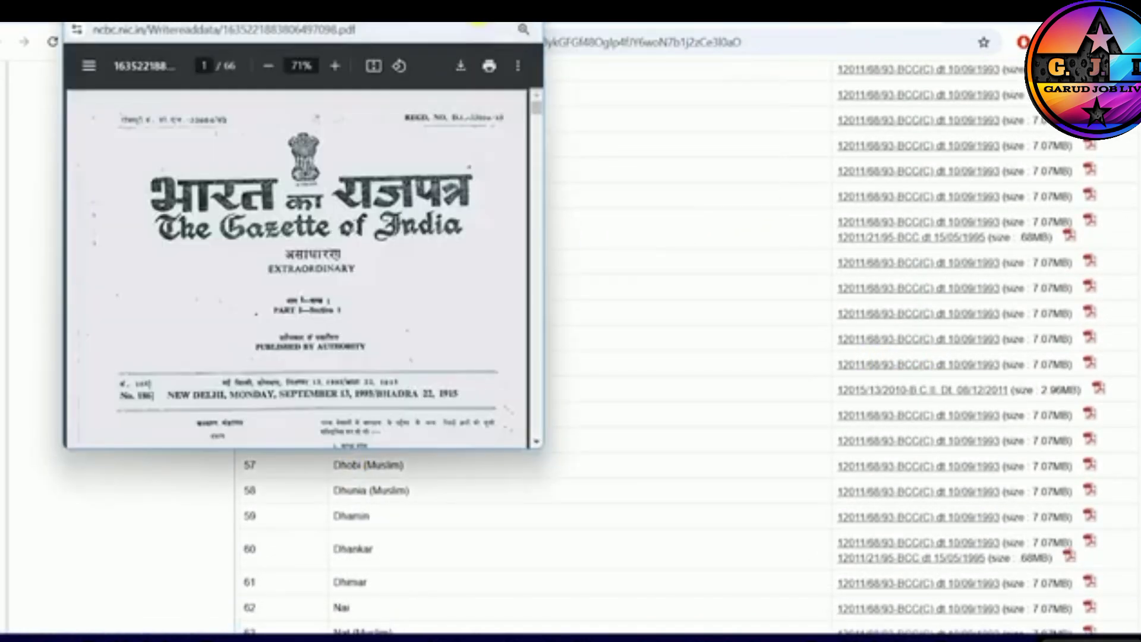
{"action": "left_click", "coordinate": [490, 12]}
{"action": "scroll", "coordinate": [538, 339], "scroll_direction": "down", "scroll_amount": 7}
{"action": "scroll", "coordinate": [539, 339], "scroll_direction": "down", "scroll_amount": 5}
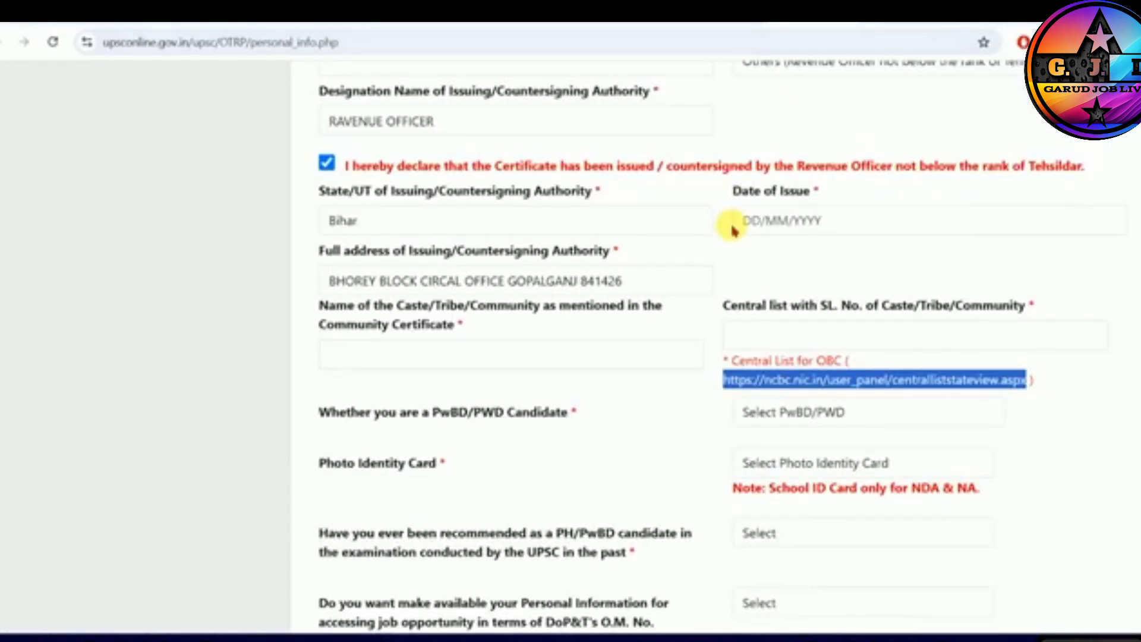
{"action": "left_click", "coordinate": [785, 369]}
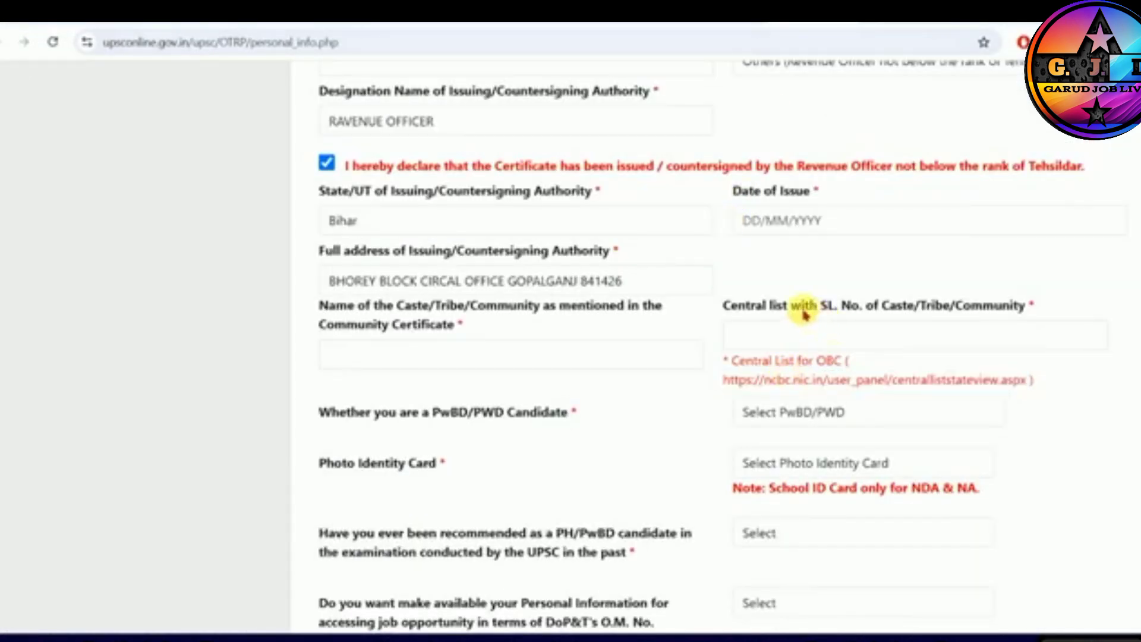
{"action": "left_click_drag", "start_coordinate": [810, 306], "coordinate": [938, 308]}
{"action": "left_click", "coordinate": [937, 309]}
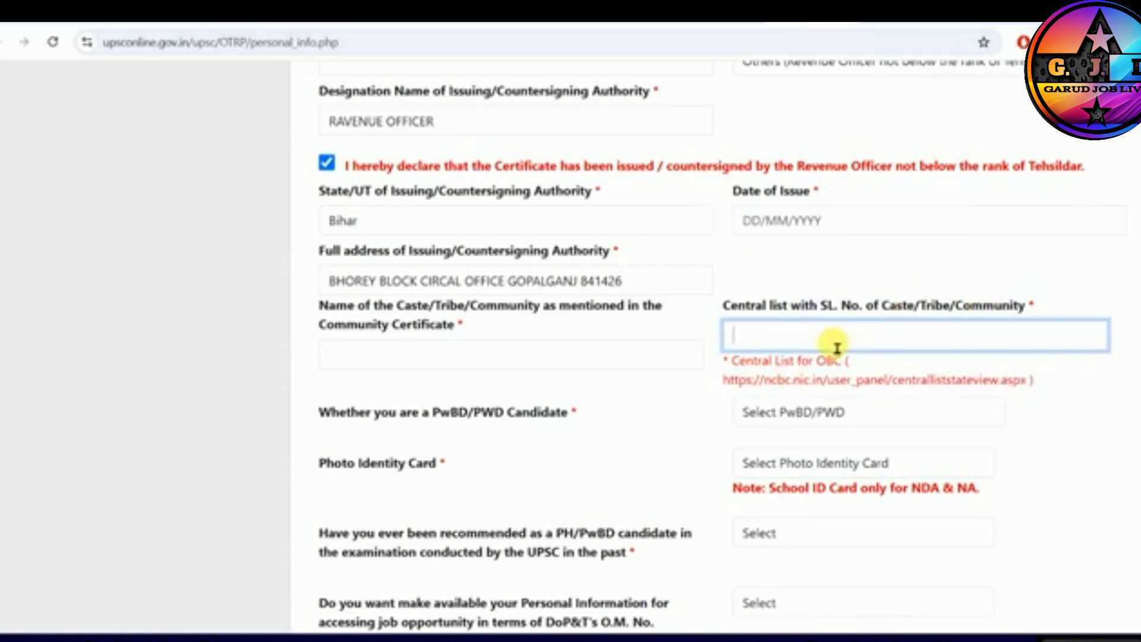
{"action": "left_click_drag", "start_coordinate": [724, 380], "coordinate": [1023, 384]}
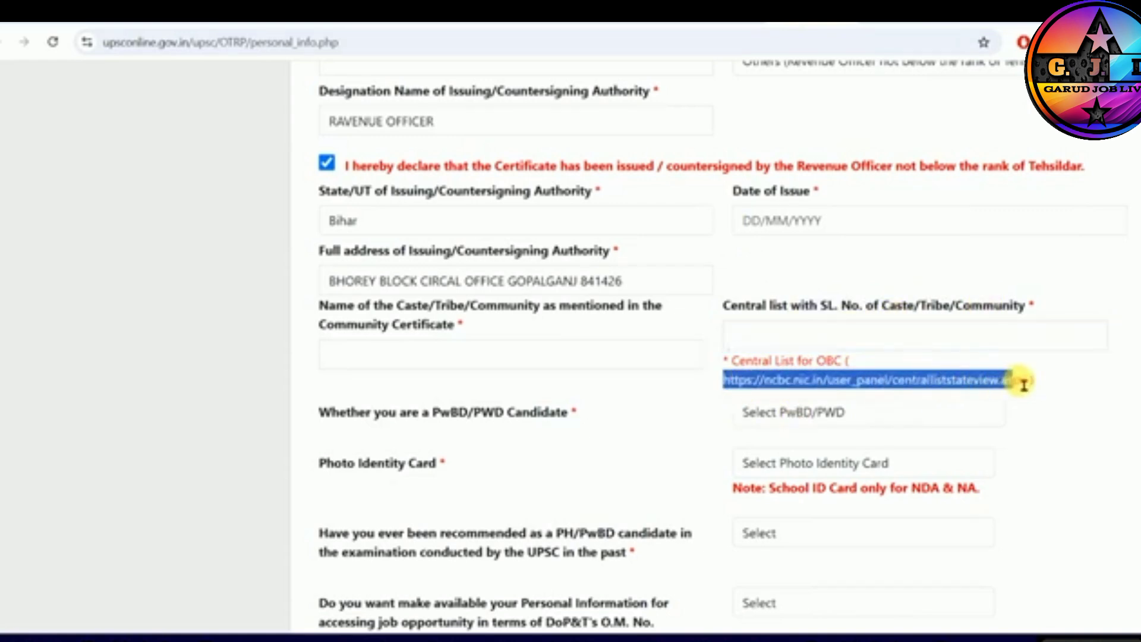
{"action": "left_click", "coordinate": [1001, 387]}
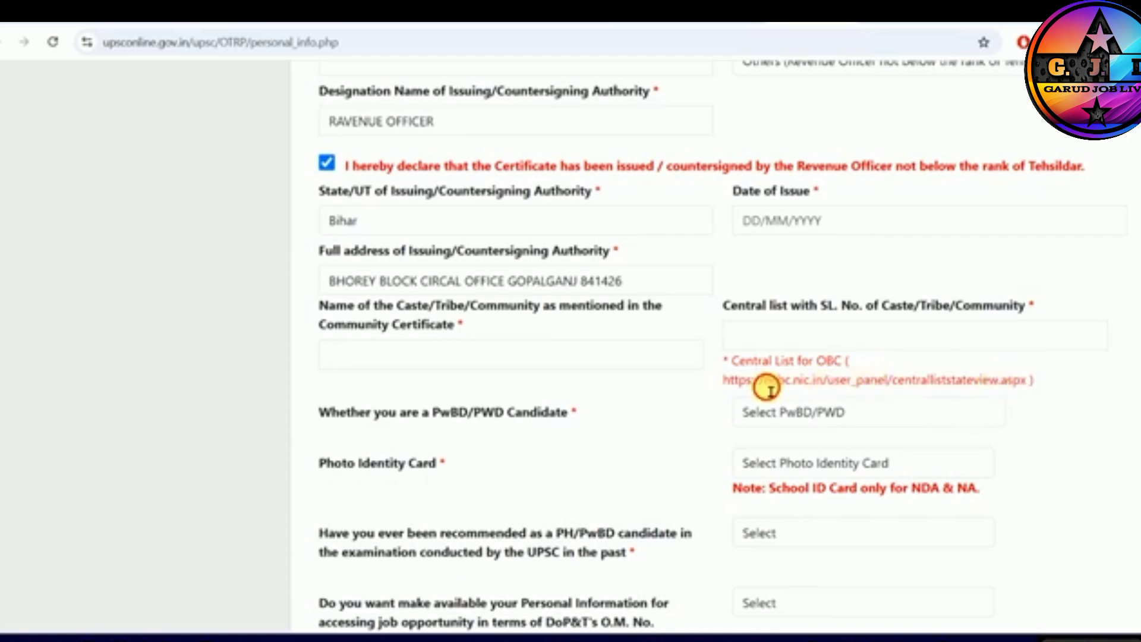
{"action": "left_click_drag", "start_coordinate": [764, 387], "coordinate": [884, 390]}
{"action": "left_click", "coordinate": [885, 392]}
- Answer No to the question whether the applicant is a PwBD/PWD candidate
{"action": "scroll", "coordinate": [884, 391], "scroll_direction": "down", "scroll_amount": 3}
{"action": "left_click", "coordinate": [792, 257]}
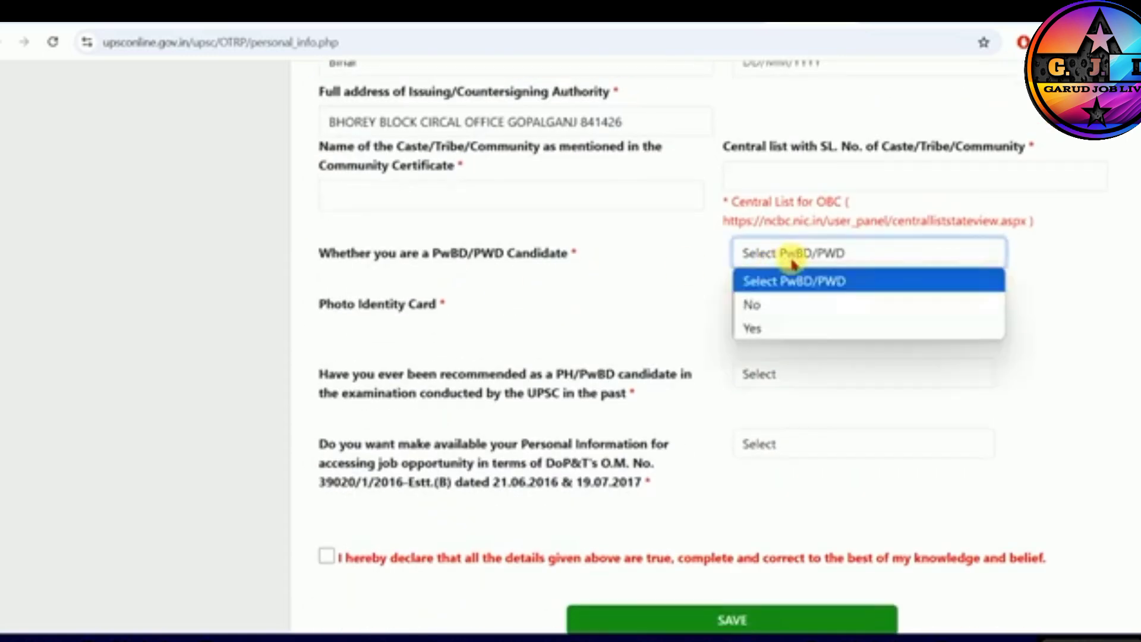
{"action": "left_click", "coordinate": [760, 311]}
- Switch the community to SC, try ST for comparison, and return the selection to SC
{"action": "scroll", "coordinate": [560, 301], "scroll_direction": "up", "scroll_amount": 9}
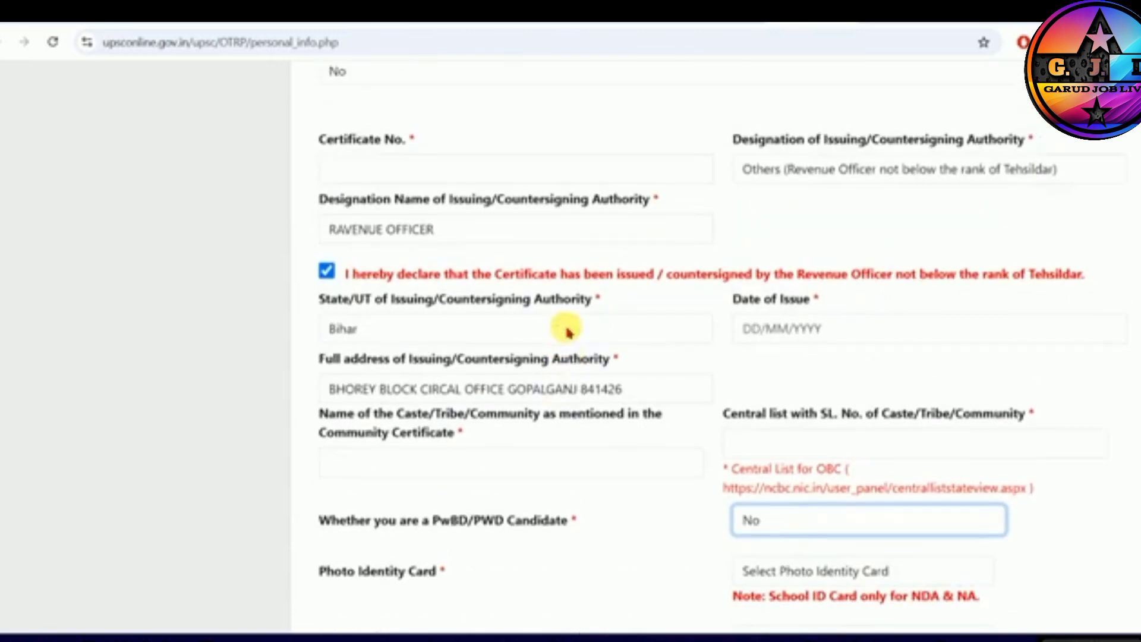
{"action": "left_click", "coordinate": [519, 217]}
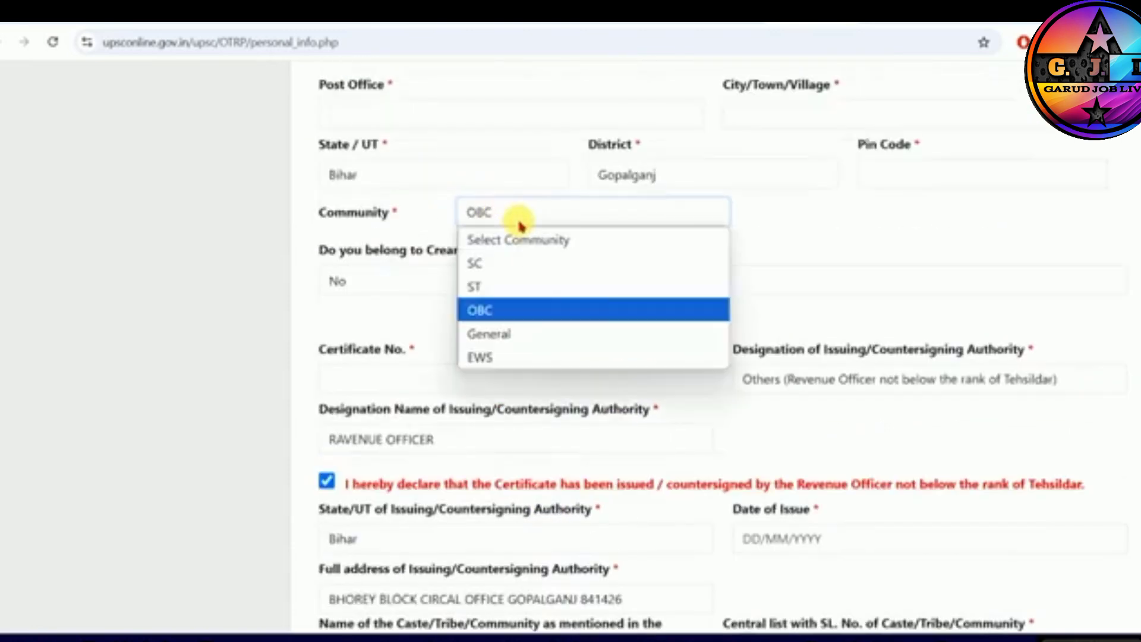
{"action": "left_click", "coordinate": [494, 261]}
{"action": "scroll", "coordinate": [497, 262], "scroll_direction": "down", "scroll_amount": 2}
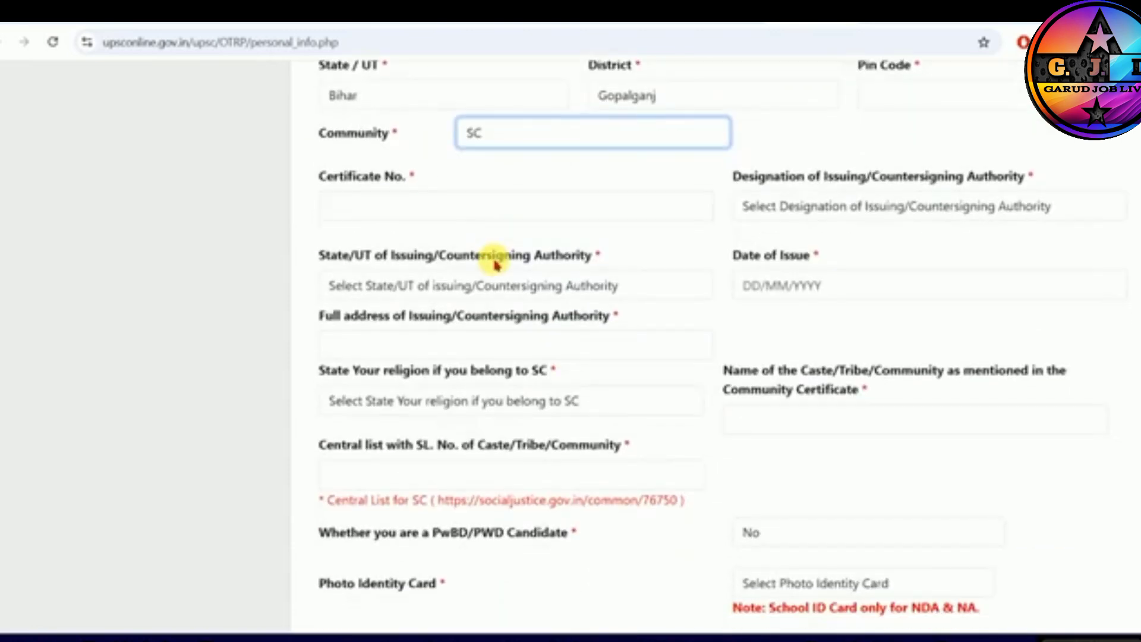
{"action": "left_click", "coordinate": [434, 213]}
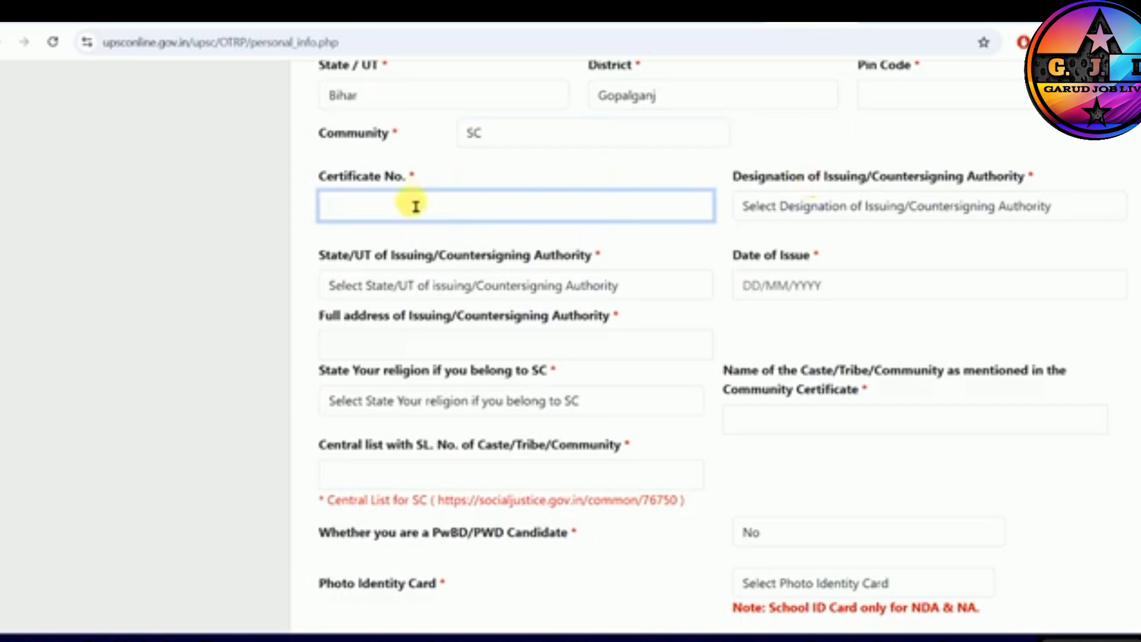
{"action": "left_click", "coordinate": [505, 138]}
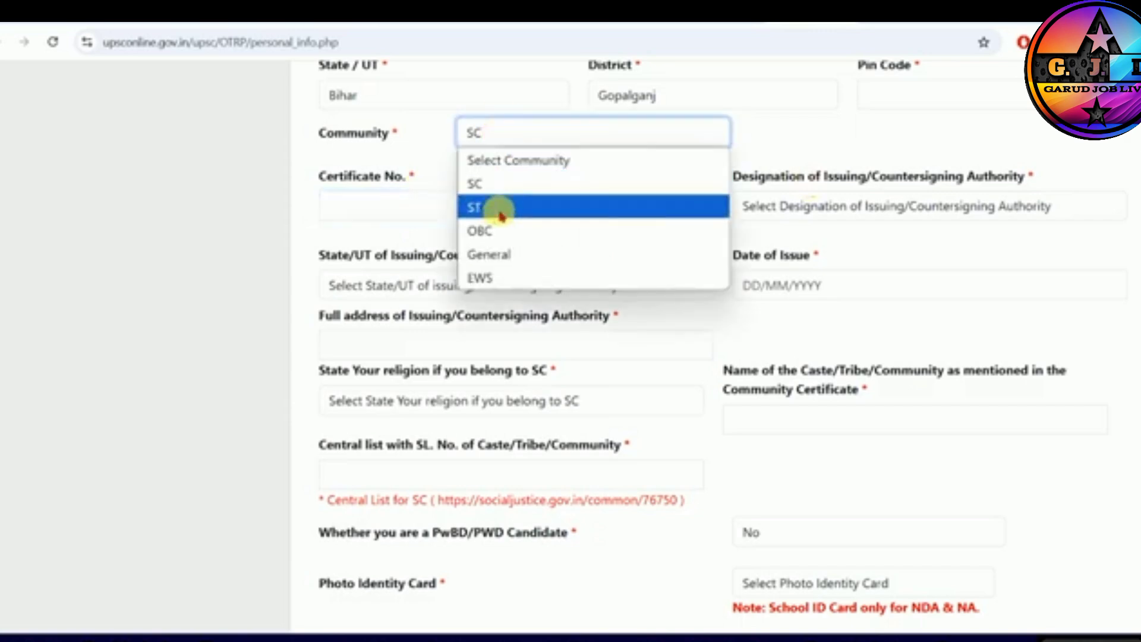
{"action": "left_click", "coordinate": [497, 217]}
{"action": "left_click", "coordinate": [483, 142]}
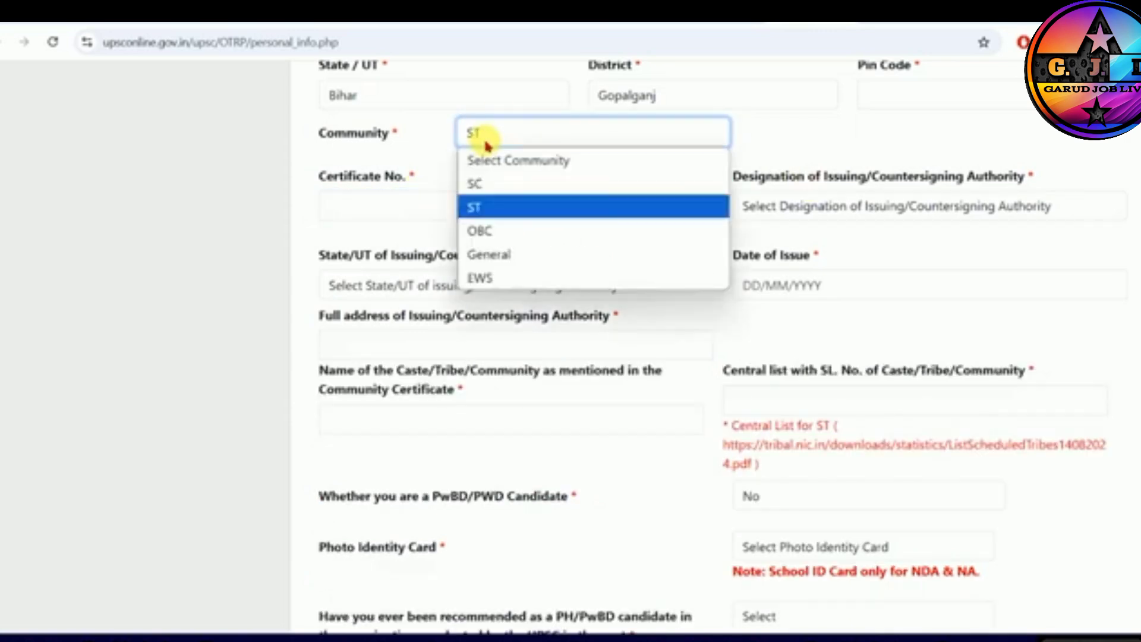
{"action": "left_click", "coordinate": [474, 184]}
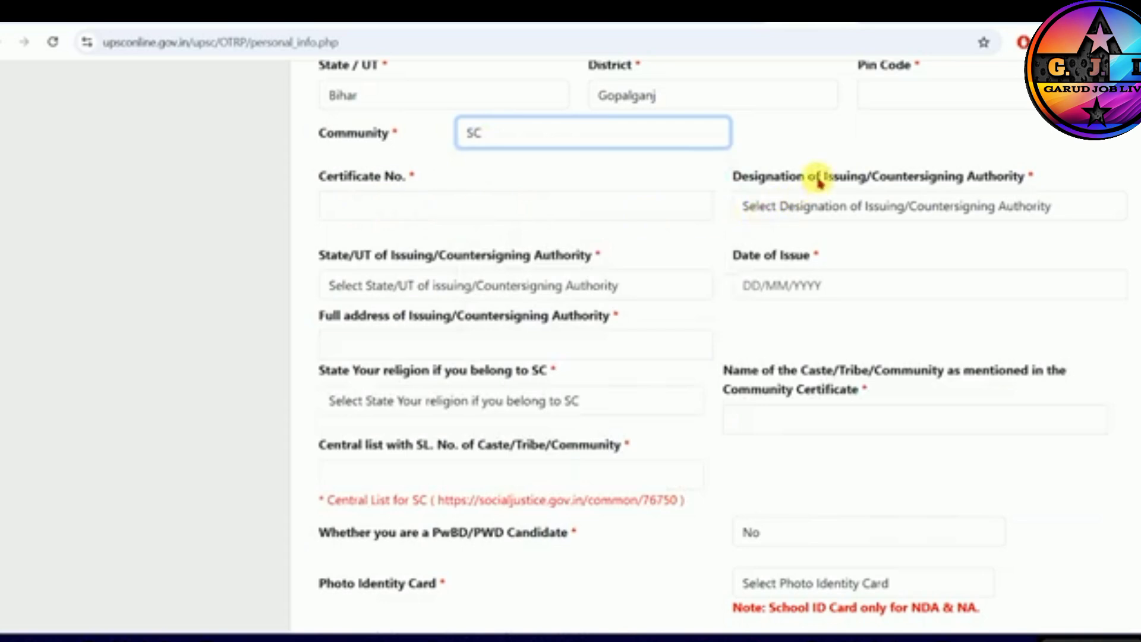
- Set the SC certificate's issuing authority designation to Others (Revenue Officer not below the rank of Tehsildar), leaving its name, state and address unfilled
{"action": "left_click", "coordinate": [834, 211]}
{"action": "left_click", "coordinate": [678, 630]}
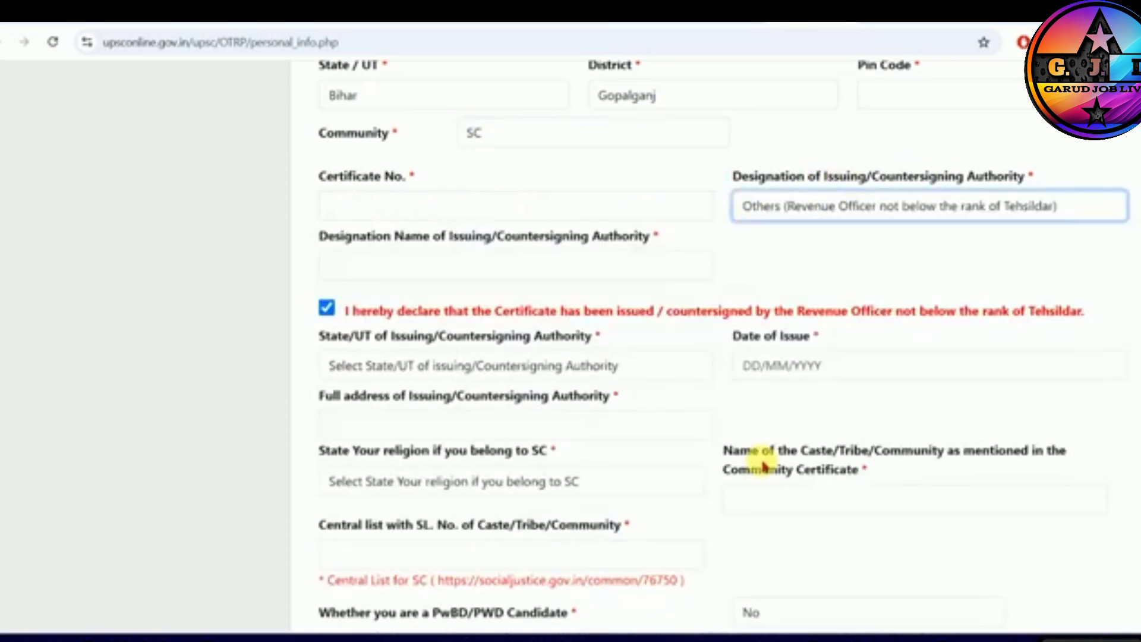
{"action": "left_click", "coordinate": [424, 266]}
{"action": "left_click", "coordinate": [382, 365]}
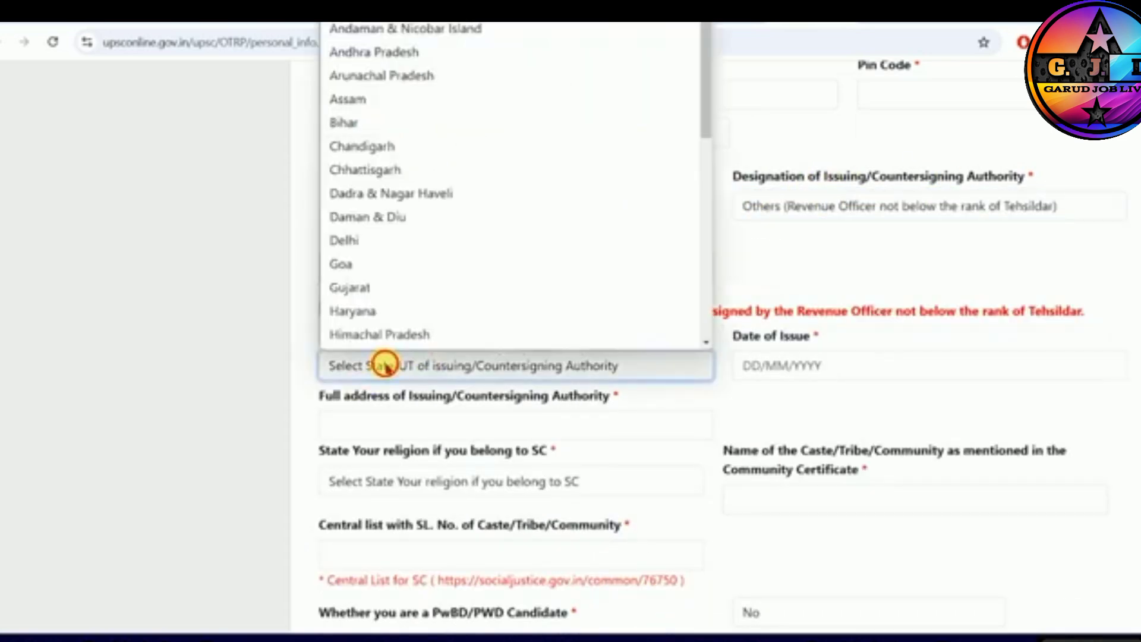
{"action": "left_click", "coordinate": [382, 366]}
{"action": "scroll", "coordinate": [625, 395], "scroll_direction": "down", "scroll_amount": 1}
{"action": "left_click", "coordinate": [356, 344]}
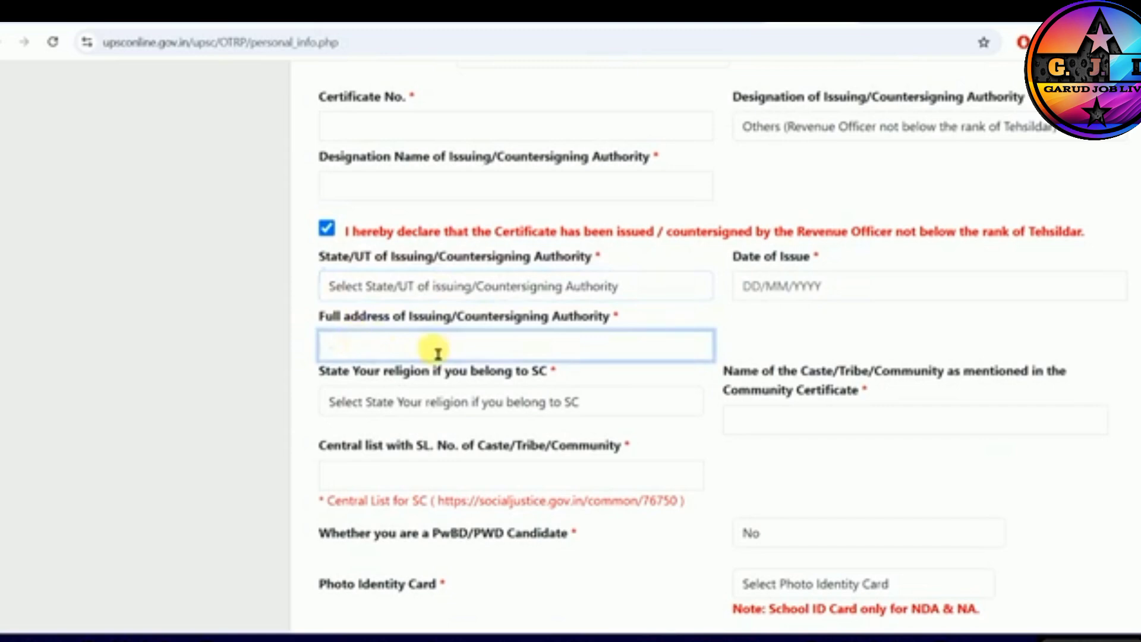
- Set the religion for the SC community to Hindu
{"action": "scroll", "coordinate": [437, 357], "scroll_direction": "down", "scroll_amount": 2}
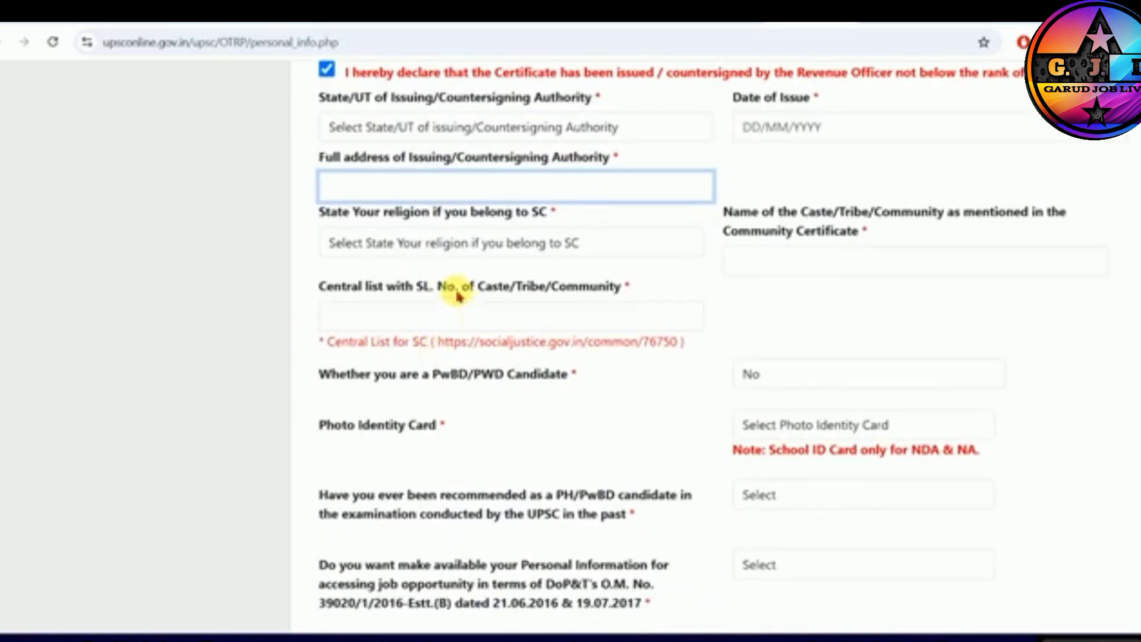
{"action": "left_click", "coordinate": [355, 220]}
{"action": "left_click_drag", "start_coordinate": [355, 220], "coordinate": [537, 216]}
{"action": "left_click", "coordinate": [433, 245]}
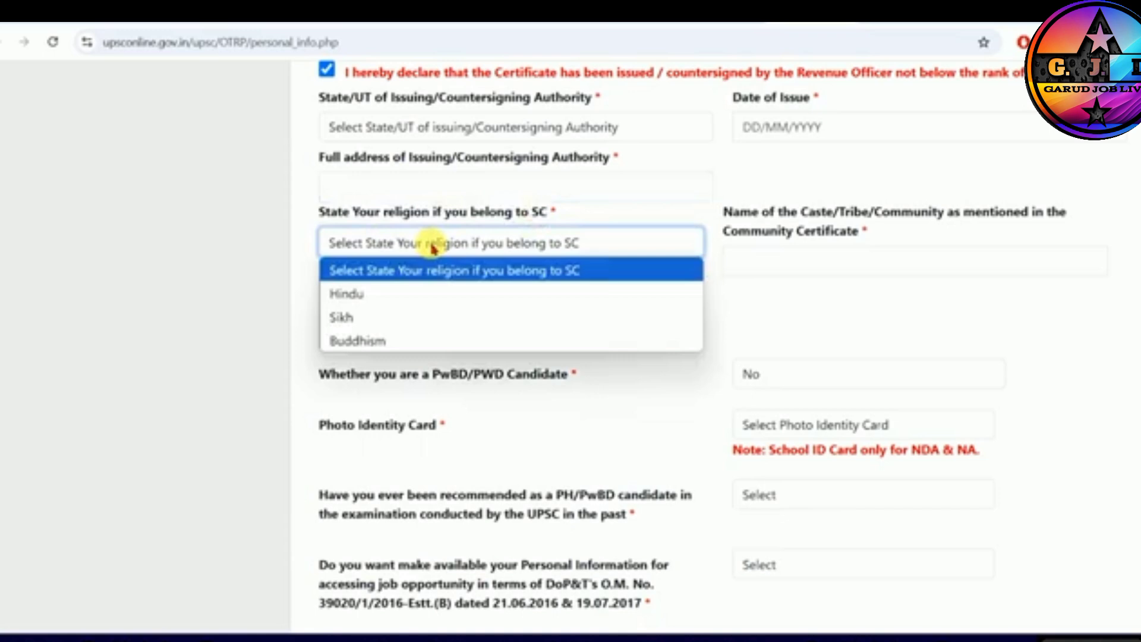
{"action": "left_click", "coordinate": [362, 291]}
{"action": "left_click_drag", "start_coordinate": [383, 213], "coordinate": [452, 213]}
- Go through the caste name and central list serial number fields for SC, leaving both blank
{"action": "left_click_drag", "start_coordinate": [759, 213], "coordinate": [892, 216]}
{"action": "left_click", "coordinate": [755, 266]}
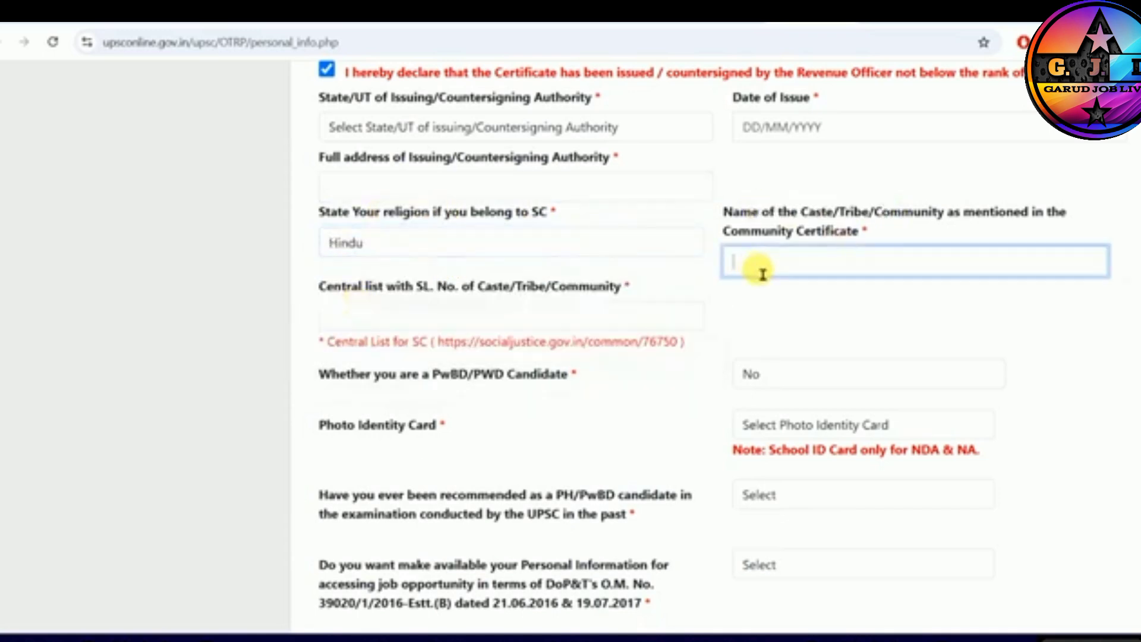
{"action": "left_click", "coordinate": [368, 318]}
{"action": "left_click_drag", "start_coordinate": [413, 289], "coordinate": [477, 290]}
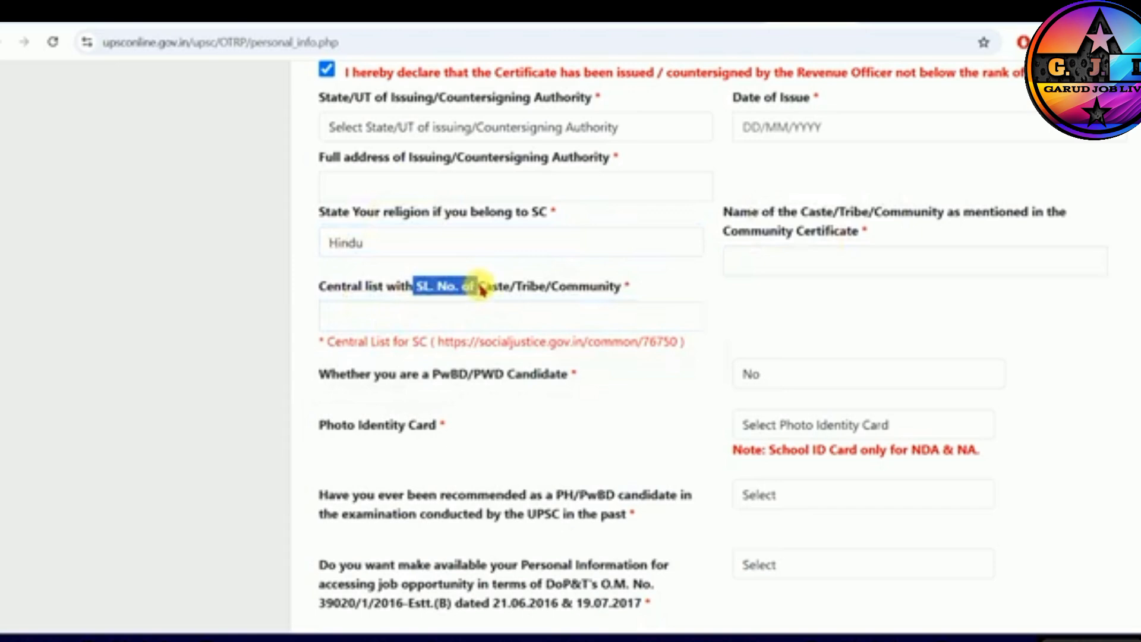
{"action": "left_click", "coordinate": [479, 319]}
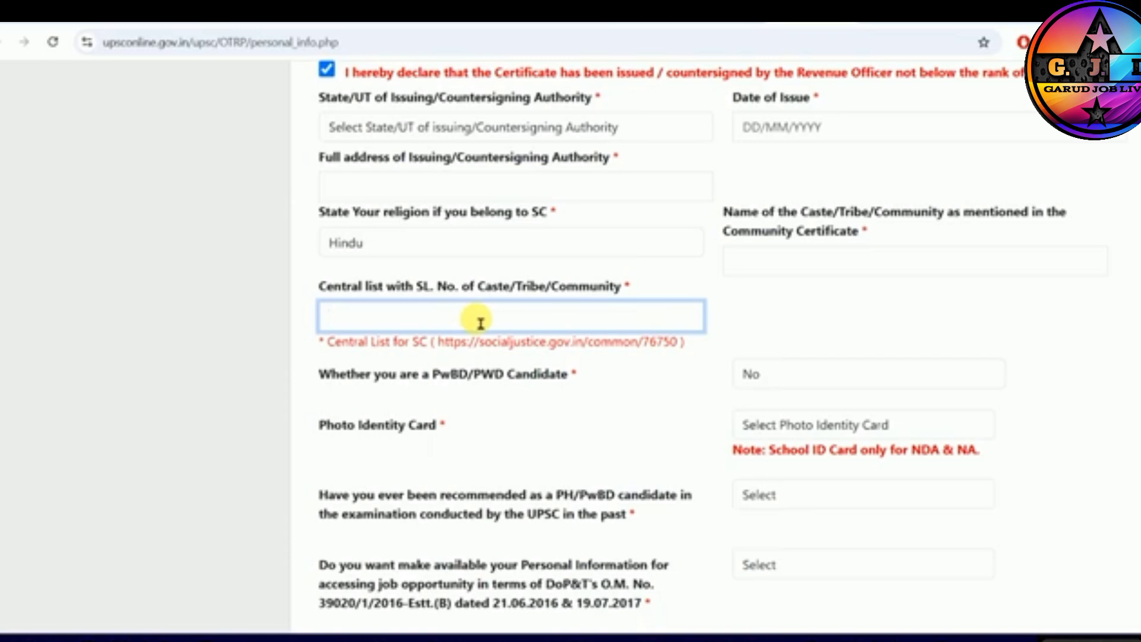
{"action": "scroll", "coordinate": [481, 322], "scroll_direction": "up", "scroll_amount": 4}
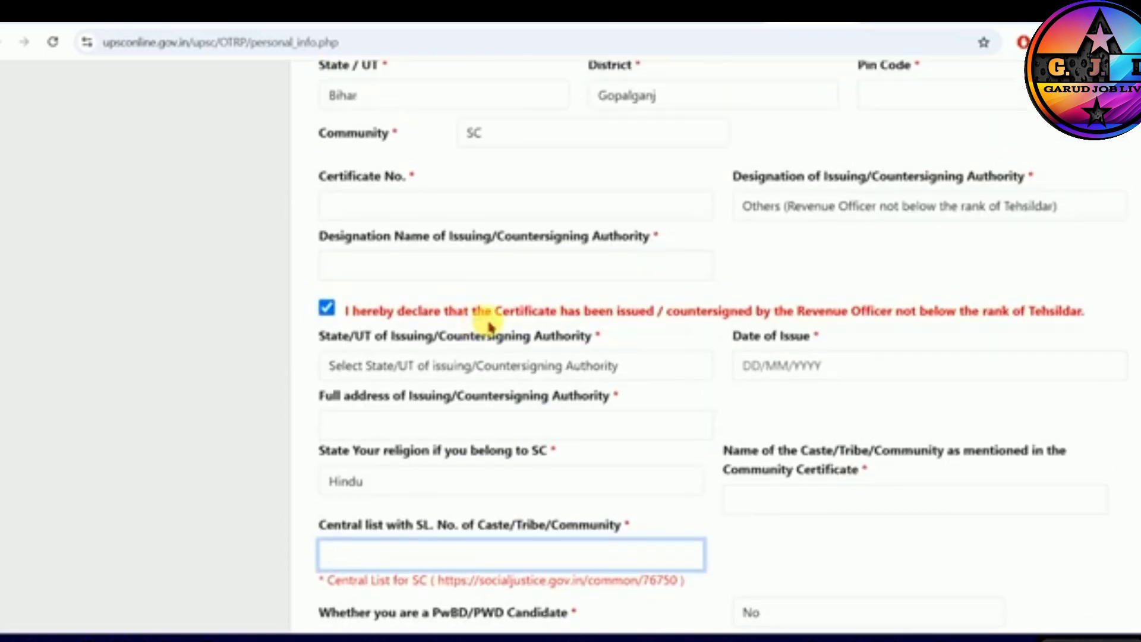
{"action": "scroll", "coordinate": [481, 309], "scroll_direction": "down", "scroll_amount": 1}
{"action": "left_click", "coordinate": [472, 288]}
{"action": "left_click", "coordinate": [472, 288]}
- Switch the community to EWS to check its certificate fields, and change it to General
{"action": "scroll", "coordinate": [451, 262], "scroll_direction": "up", "scroll_amount": 3}
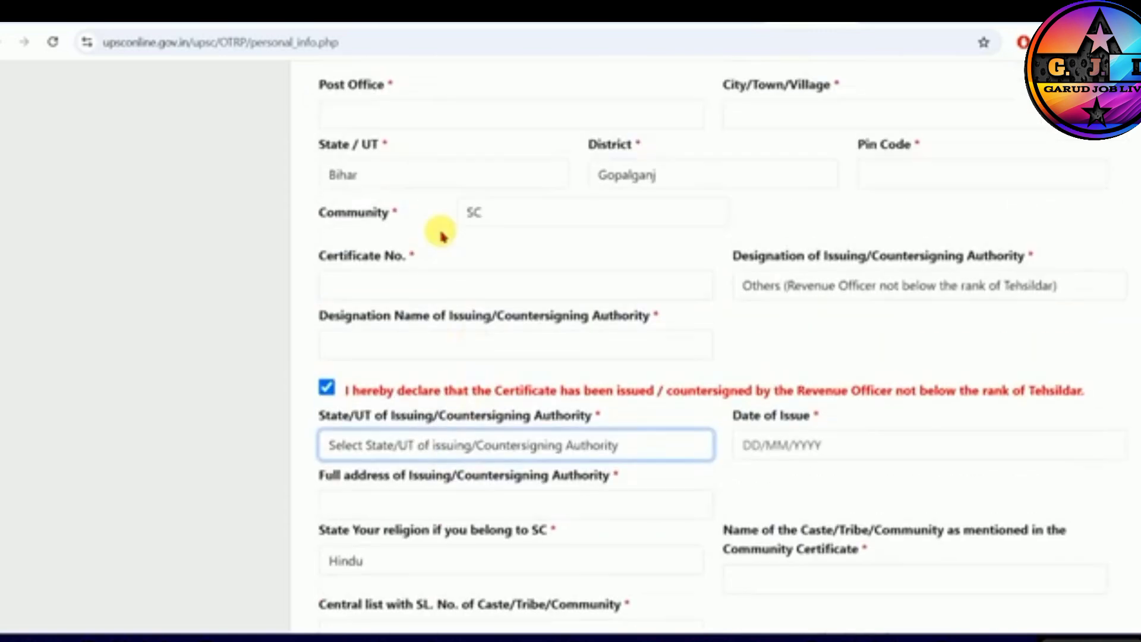
{"action": "left_click", "coordinate": [475, 213]}
{"action": "left_click", "coordinate": [485, 330]}
{"action": "left_click", "coordinate": [415, 299]}
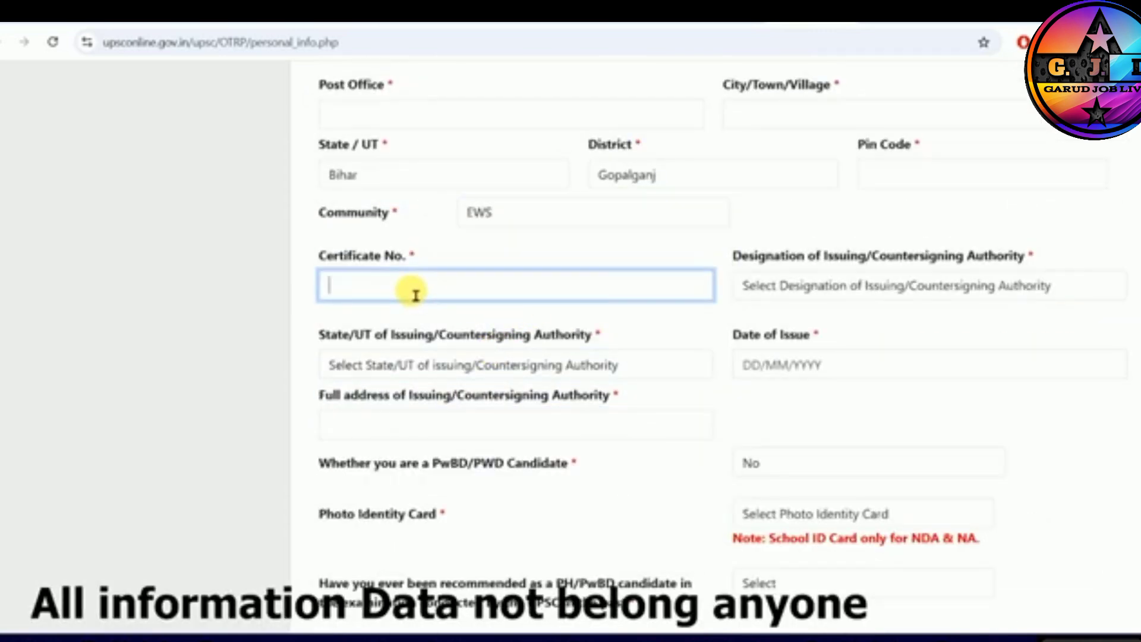
{"action": "scroll", "coordinate": [607, 371], "scroll_direction": "down", "scroll_amount": 1}
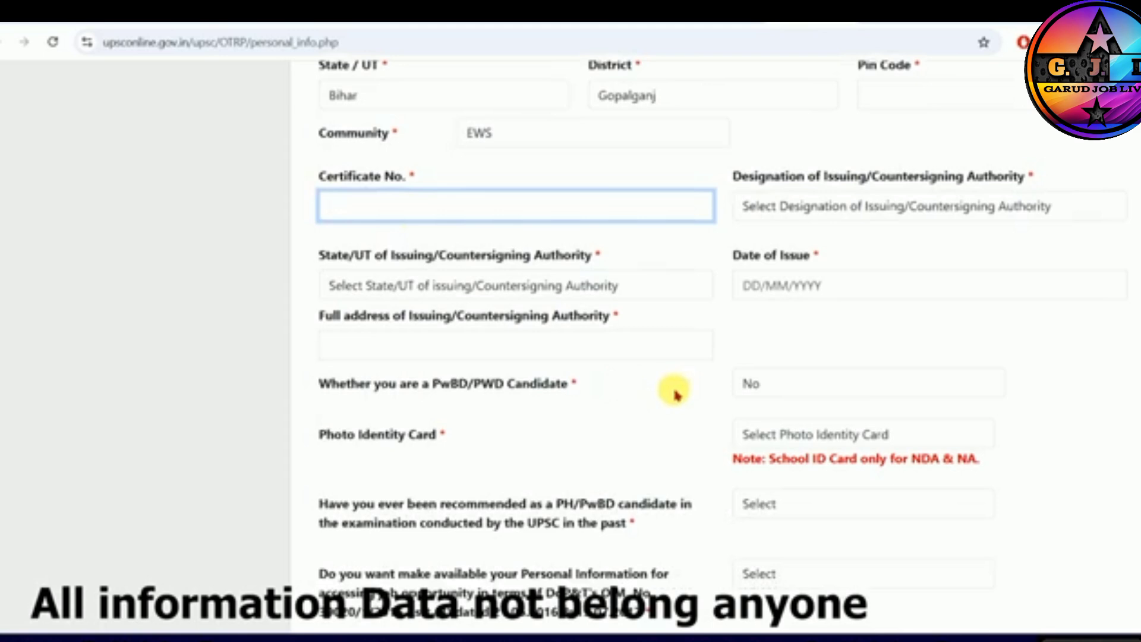
{"action": "scroll", "coordinate": [654, 369], "scroll_direction": "up", "scroll_amount": 1}
{"action": "left_click", "coordinate": [535, 212]}
{"action": "left_click", "coordinate": [511, 333]}
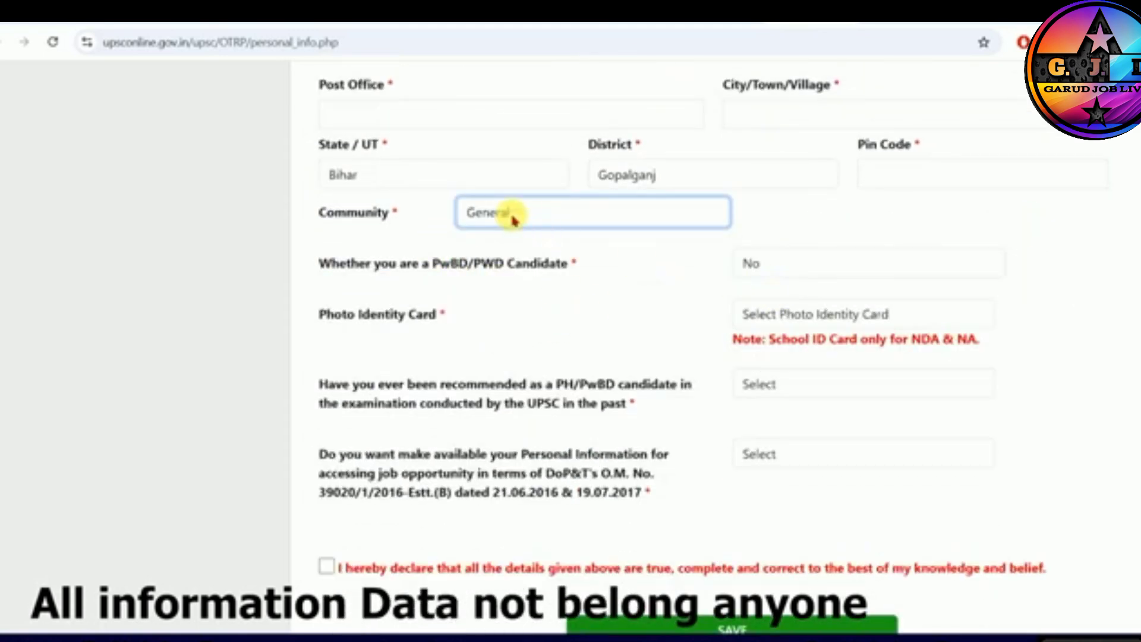
- Set the community back to OBC and answer No to belonging to the creamy layer
{"action": "left_click", "coordinate": [512, 220]}
{"action": "left_click", "coordinate": [500, 307]}
{"action": "left_click", "coordinate": [476, 281]}
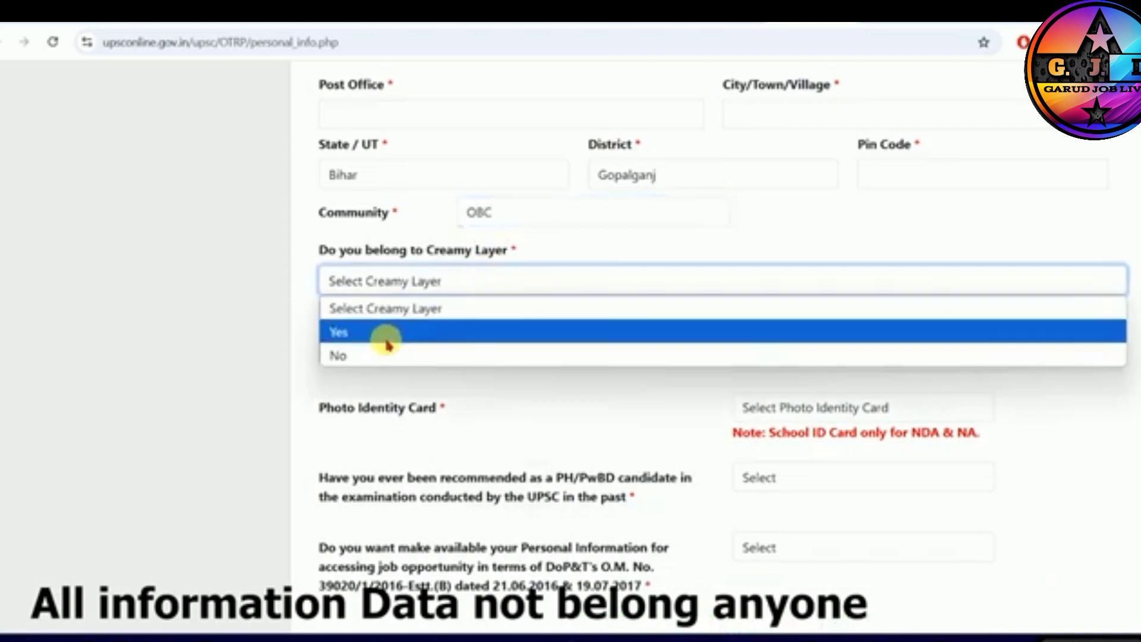
{"action": "left_click", "coordinate": [387, 355]}
- Choose Aadhaar Card / VID of Aadhaar Card as the photo identity card and give consent with Yes, leaving the card number blank
{"action": "scroll", "coordinate": [541, 326], "scroll_direction": "down", "scroll_amount": 6}
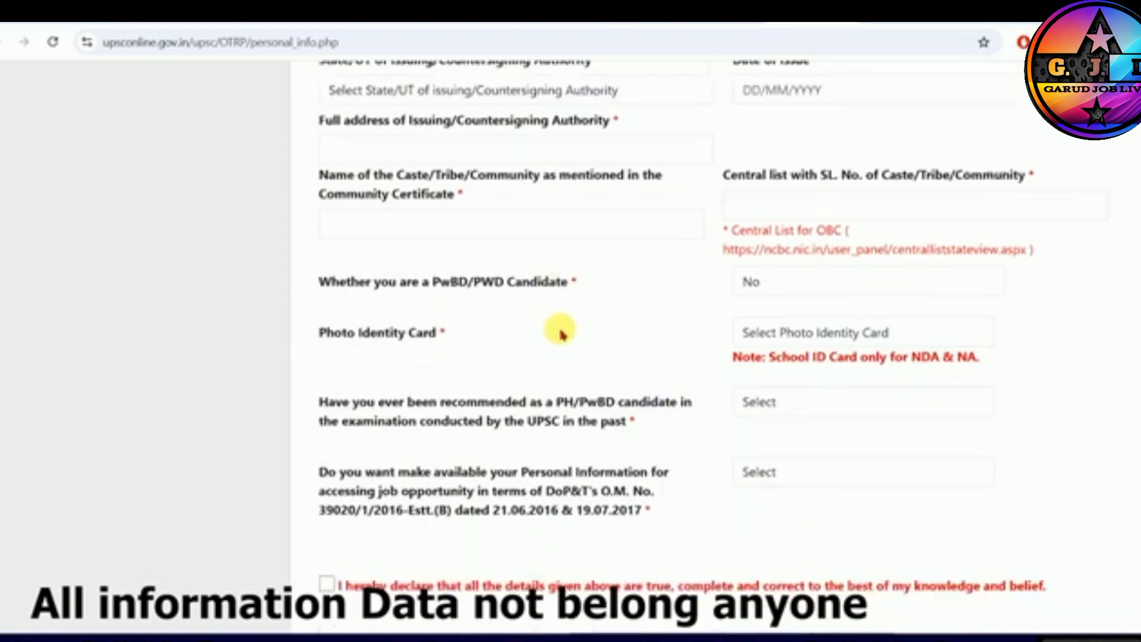
{"action": "scroll", "coordinate": [535, 321], "scroll_direction": "down", "scroll_amount": 2}
{"action": "left_click_drag", "start_coordinate": [356, 224], "coordinate": [410, 225]}
{"action": "left_click", "coordinate": [821, 232]}
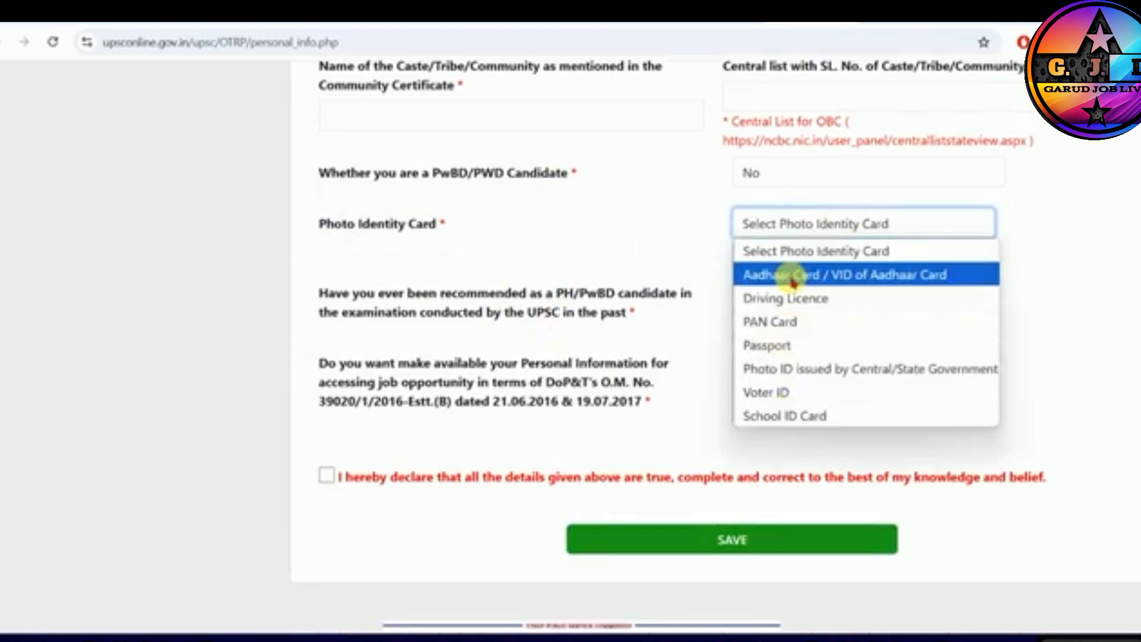
{"action": "left_click", "coordinate": [794, 279]}
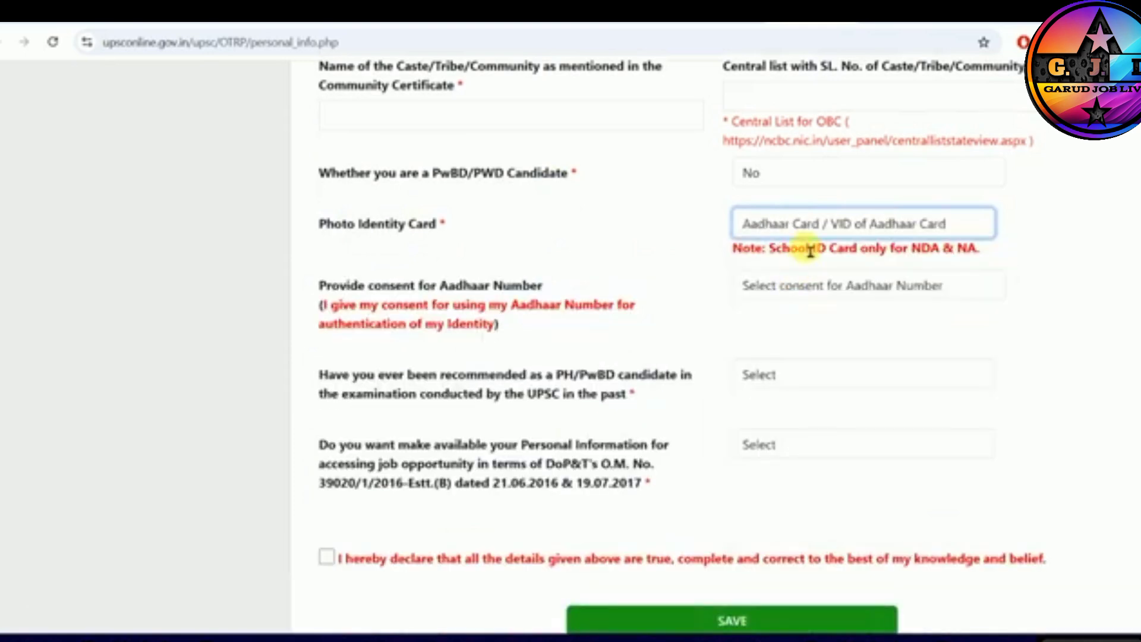
{"action": "left_click", "coordinate": [799, 285]}
{"action": "left_click", "coordinate": [758, 335]}
{"action": "left_click_drag", "start_coordinate": [419, 286], "coordinate": [493, 286]}
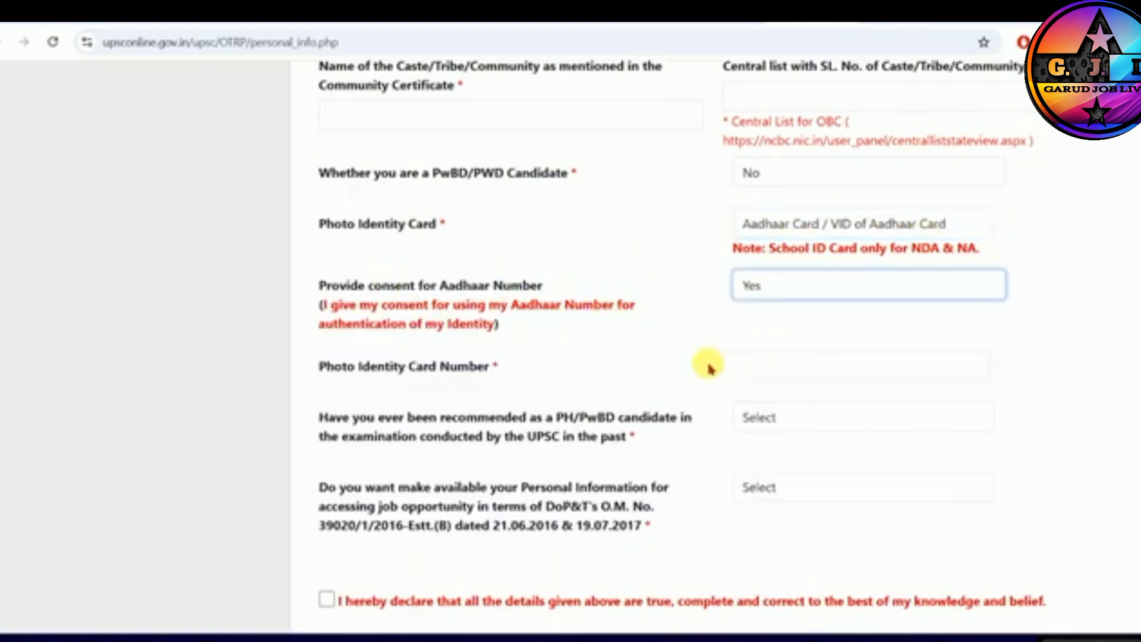
{"action": "left_click", "coordinate": [881, 375]}
- Change the photo identity card to PAN Card, leaving the card number blank
{"action": "left_click", "coordinate": [806, 229]}
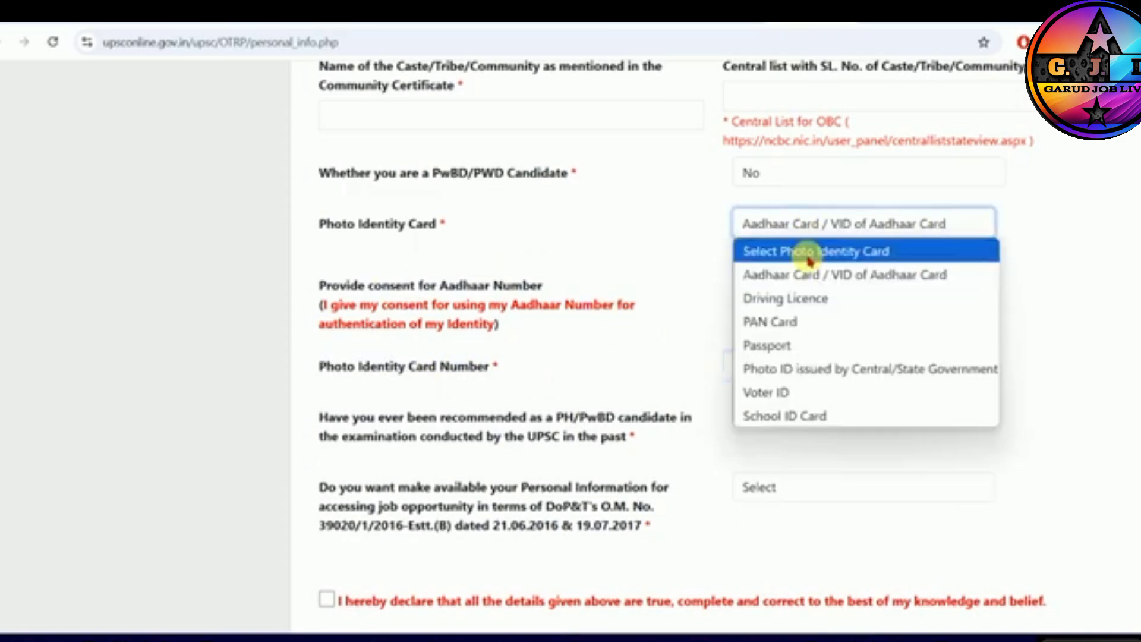
{"action": "left_click", "coordinate": [769, 318]}
{"action": "left_click", "coordinate": [766, 297]}
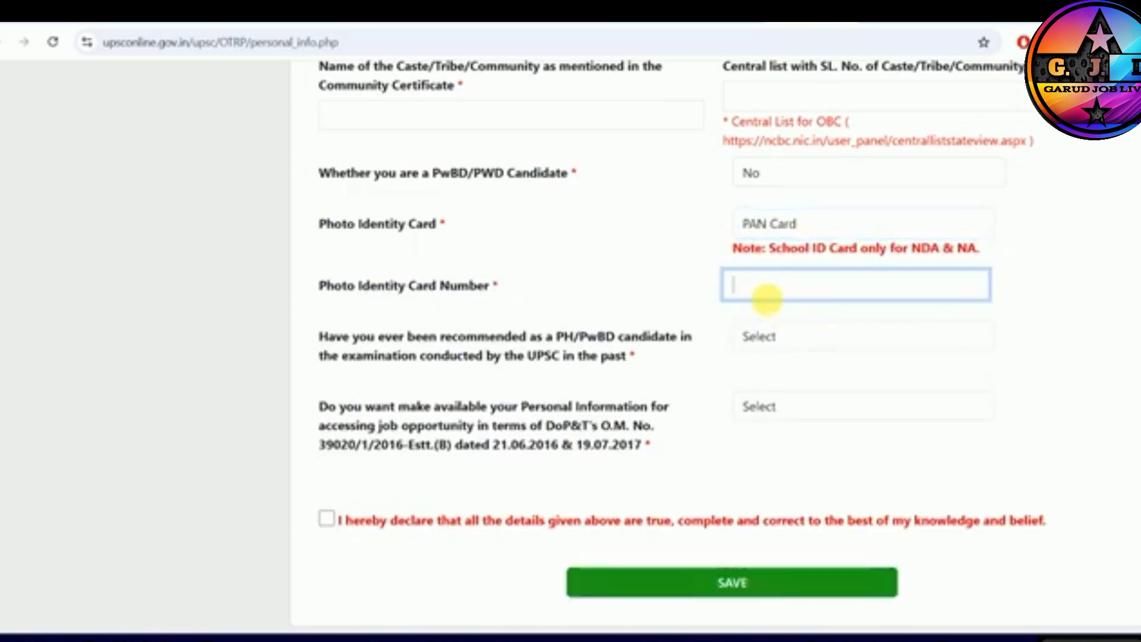
- Answer No to ever having been recommended as a PH/PwBD candidate in a past UPSC examination
{"action": "scroll", "coordinate": [654, 298], "scroll_direction": "down", "scroll_amount": 1}
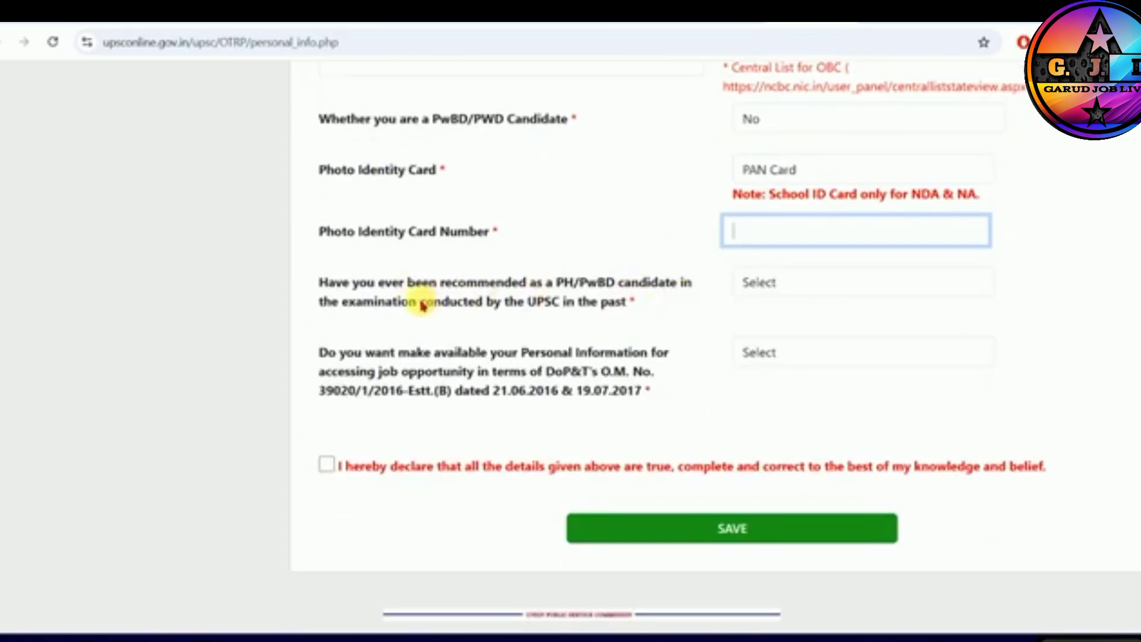
{"action": "key", "text": "Tab"}
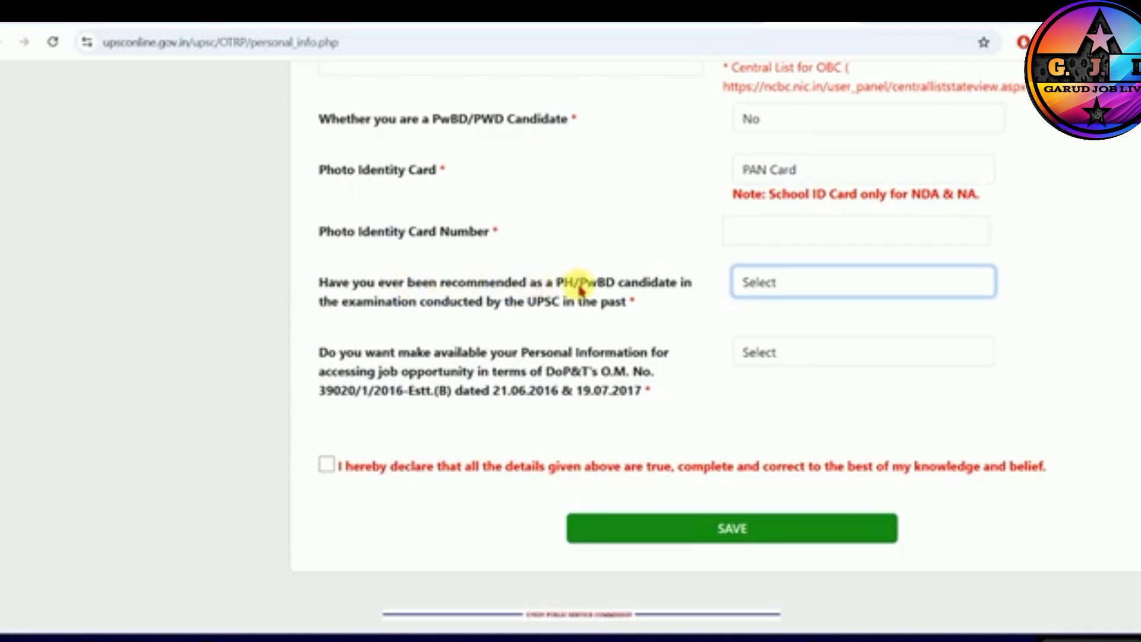
{"action": "left_click_drag", "start_coordinate": [363, 301], "coordinate": [492, 303]}
{"action": "left_click", "coordinate": [493, 303]}
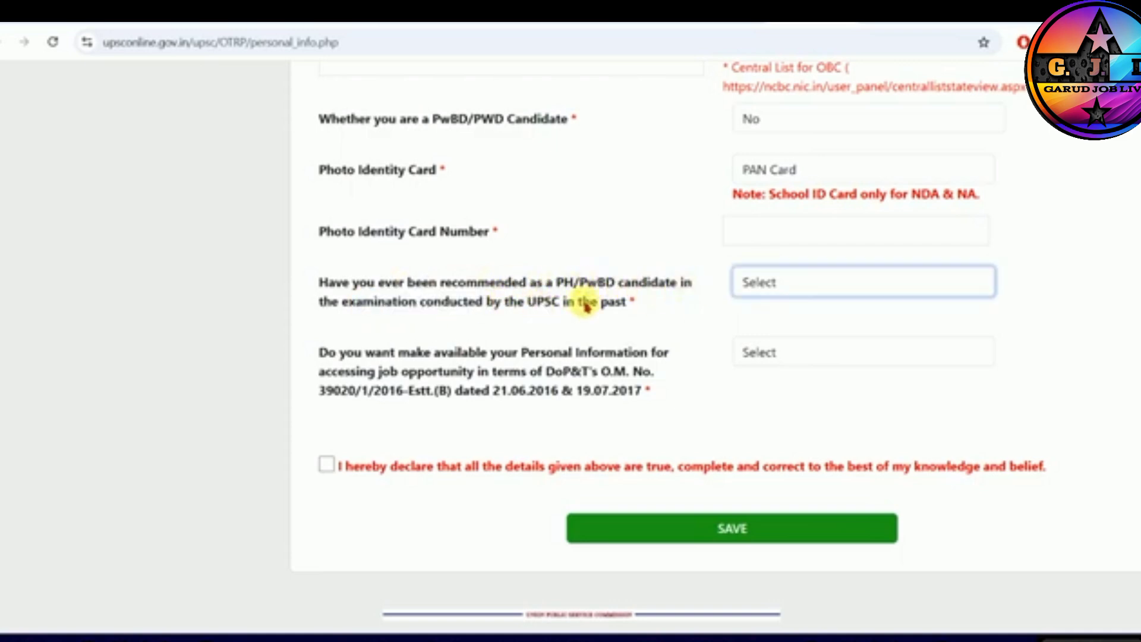
{"action": "left_click", "coordinate": [773, 284]}
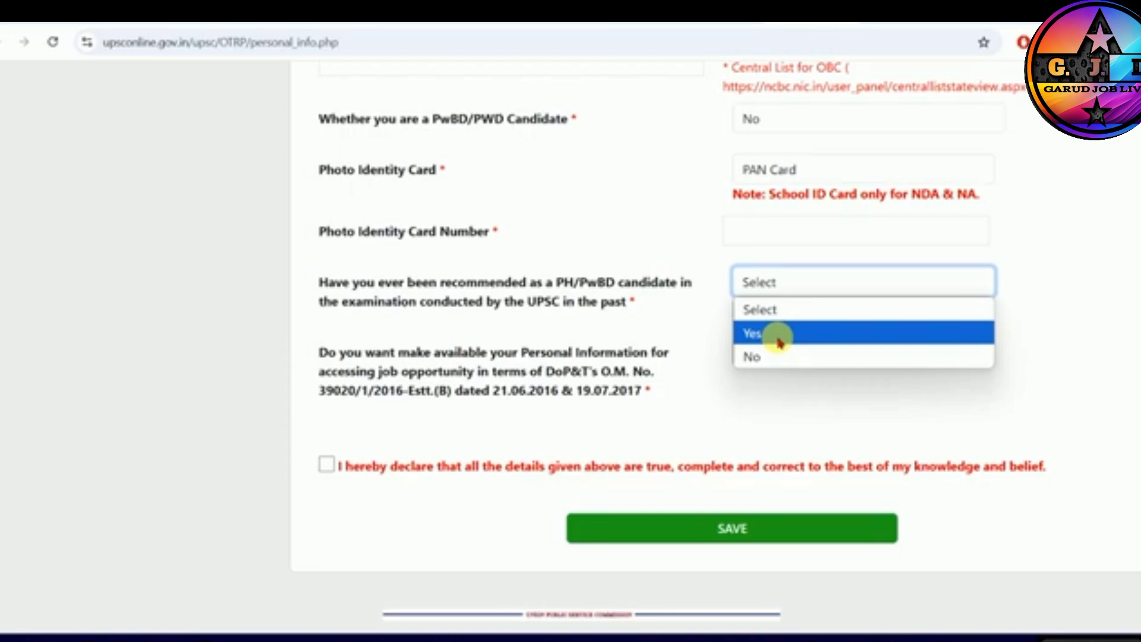
{"action": "left_click", "coordinate": [773, 356]}
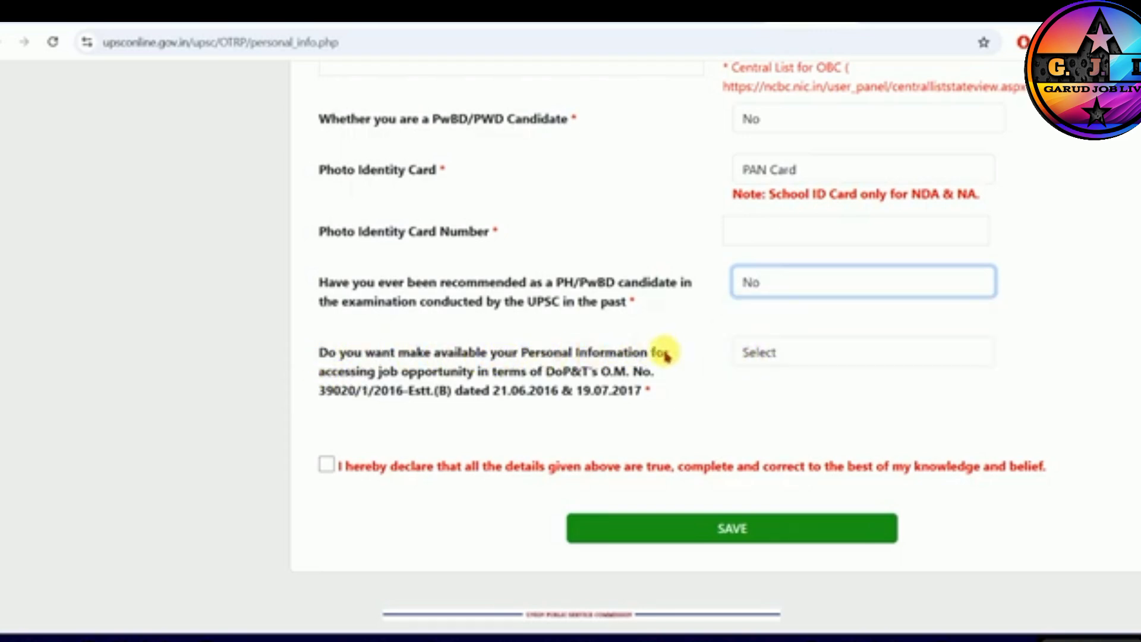
- Answer No to making personal information available for job opportunities, and accept the declaration that all details are true
{"action": "left_click", "coordinate": [459, 349]}
{"action": "left_click", "coordinate": [599, 355]}
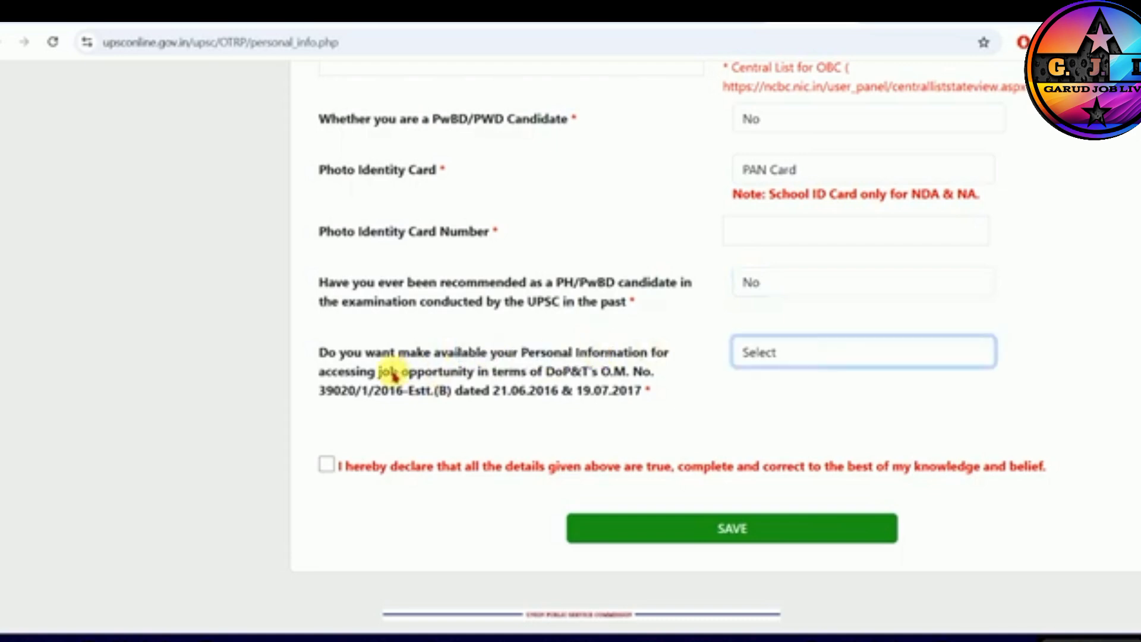
{"action": "left_click_drag", "start_coordinate": [381, 371], "coordinate": [559, 369]}
{"action": "left_click", "coordinate": [772, 364]}
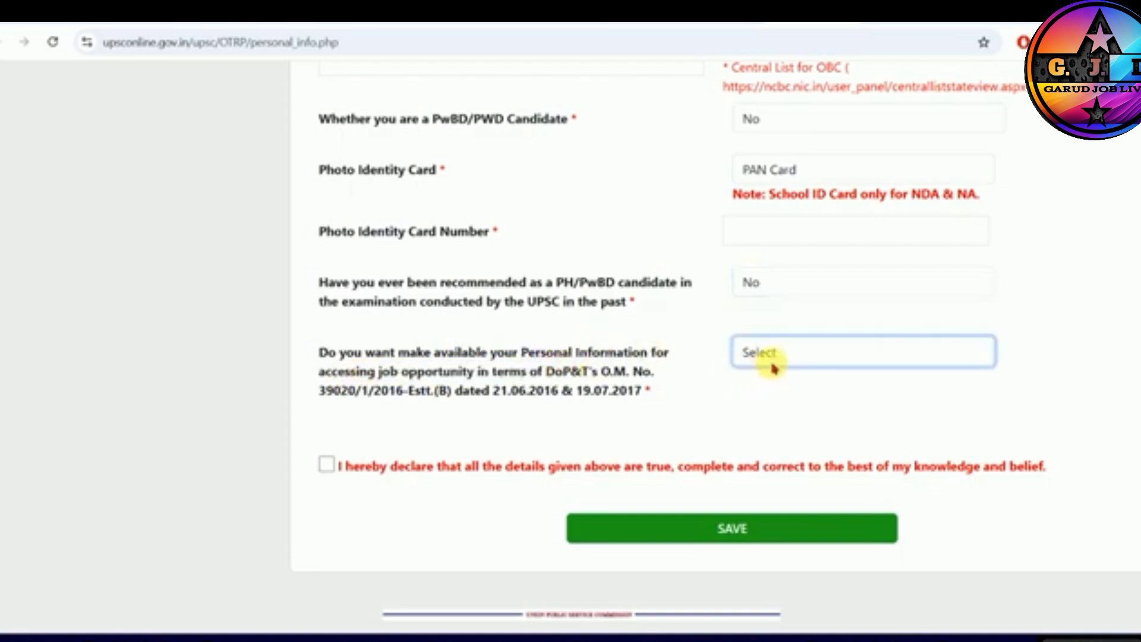
{"action": "left_click", "coordinate": [755, 422]}
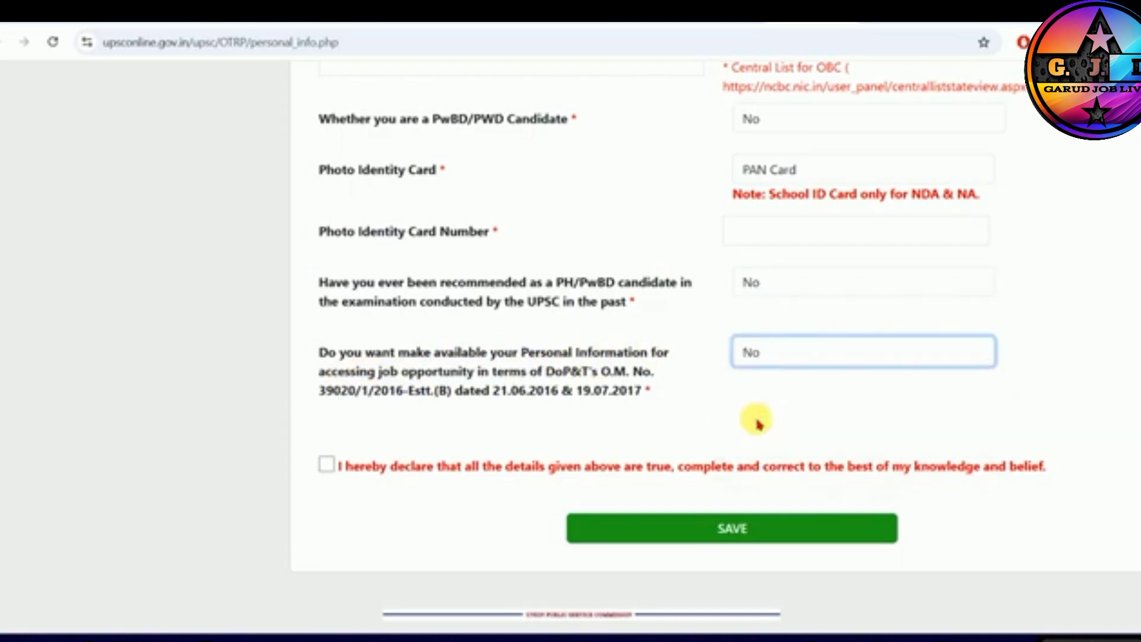
{"action": "left_click", "coordinate": [326, 466]}
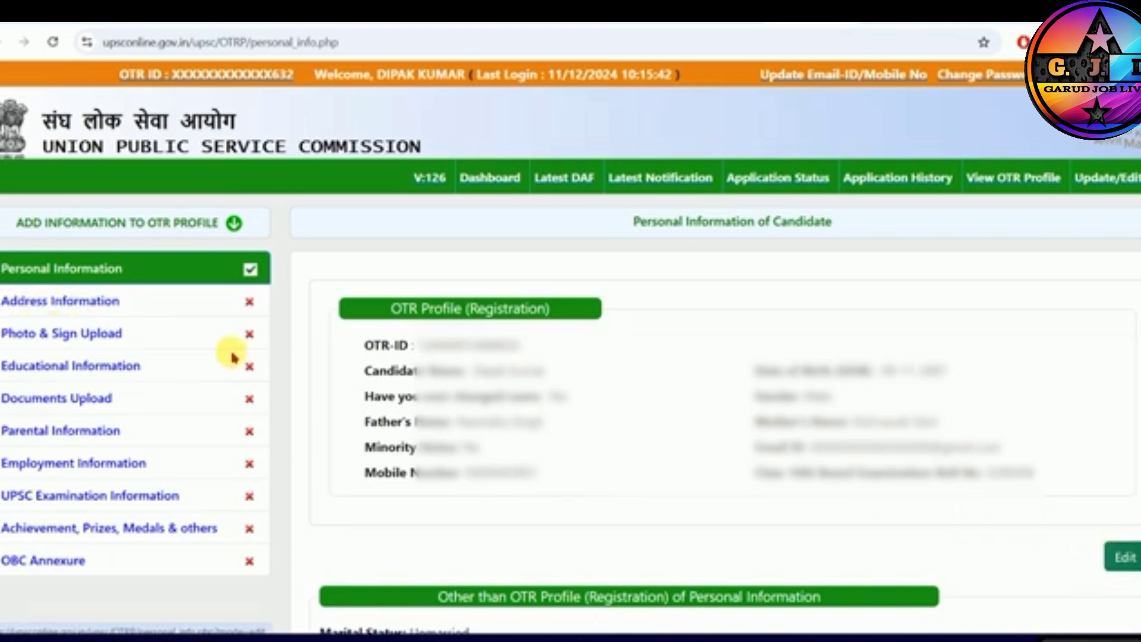
- Open the Address Information section and go through the correspondence address fields from house number to fax, leaving them blank
{"action": "left_click", "coordinate": [47, 305]}
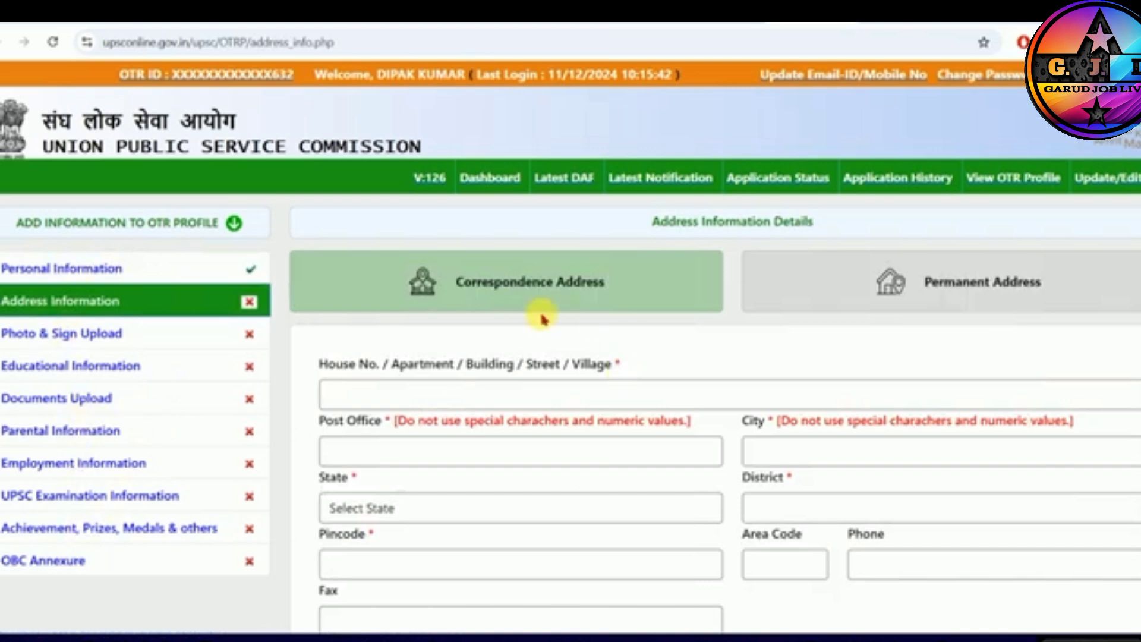
{"action": "scroll", "coordinate": [597, 287], "scroll_direction": "down", "scroll_amount": 3}
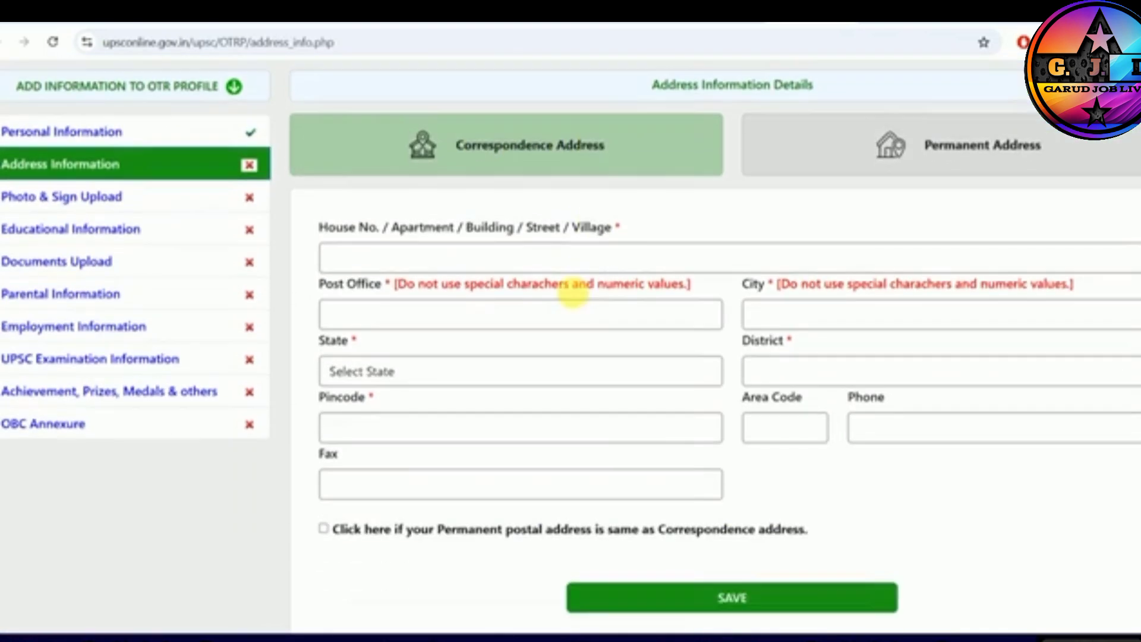
{"action": "left_click", "coordinate": [467, 254]}
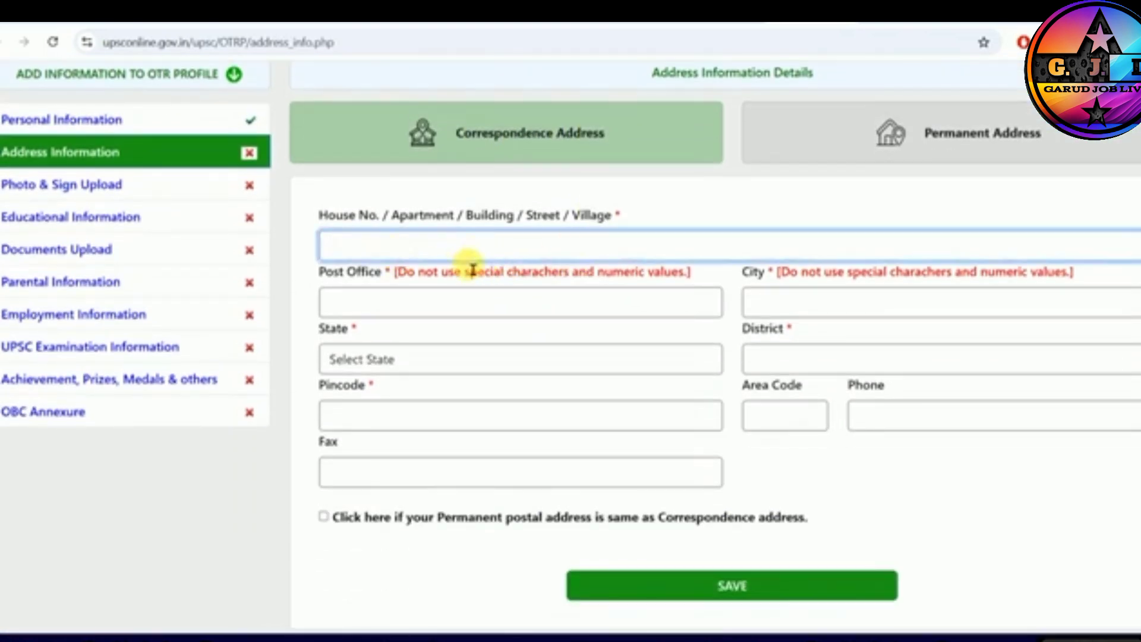
{"action": "left_click", "coordinate": [416, 304]}
{"action": "left_click", "coordinate": [754, 303]}
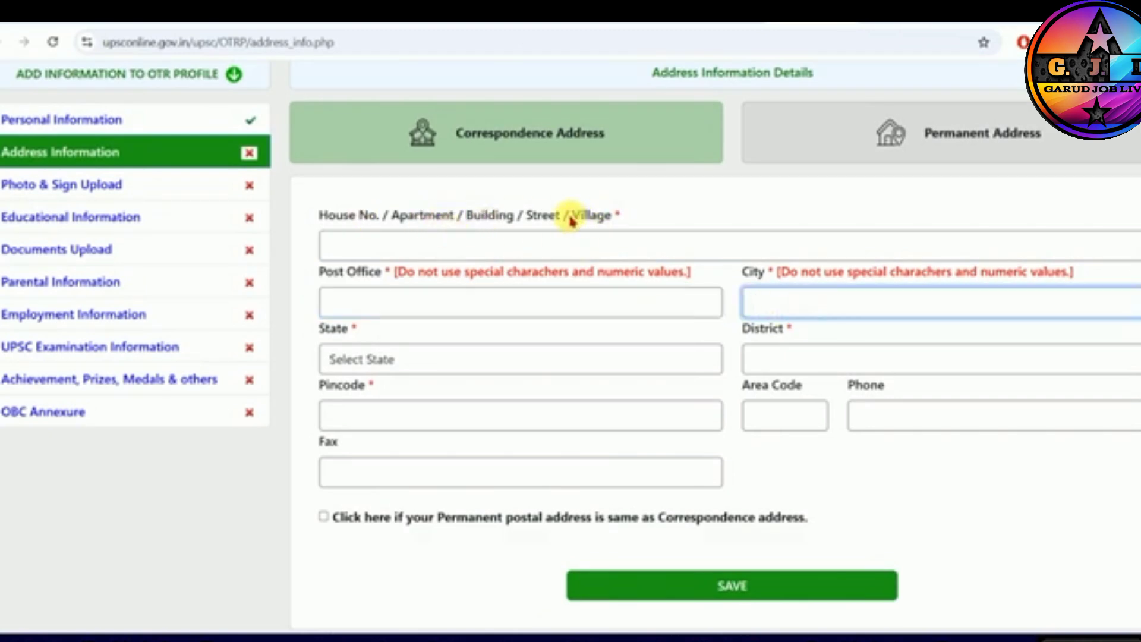
{"action": "left_click_drag", "start_coordinate": [572, 217], "coordinate": [613, 216]}
{"action": "left_click", "coordinate": [488, 253]}
{"action": "left_click", "coordinate": [414, 310]}
{"action": "left_click", "coordinate": [756, 311]}
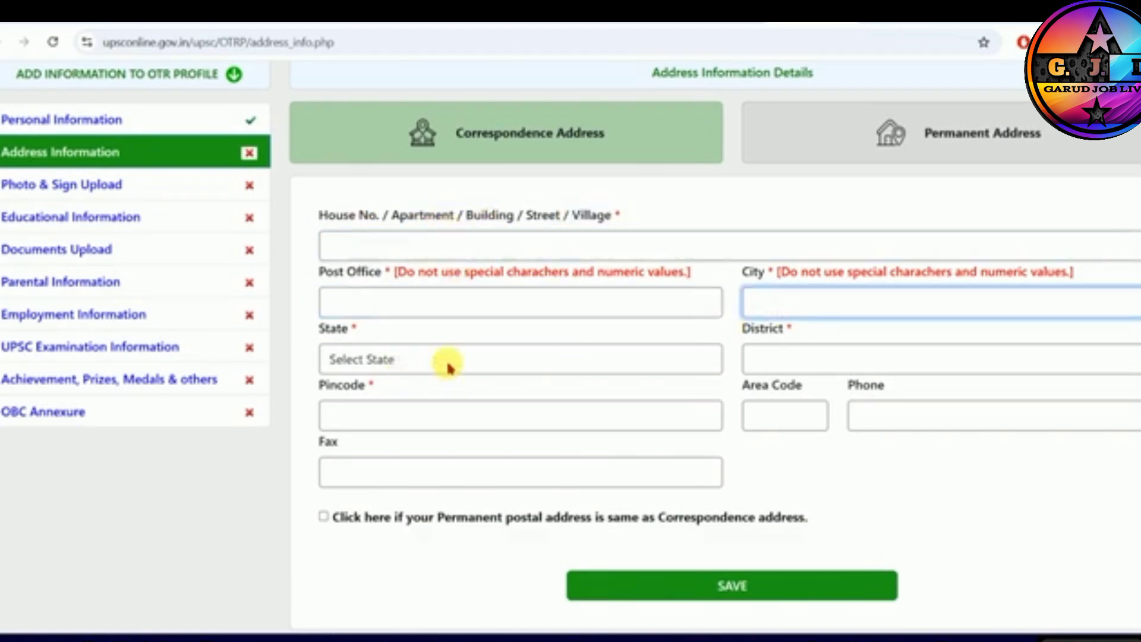
{"action": "left_click_drag", "start_coordinate": [750, 385], "coordinate": [912, 391]}
{"action": "left_click_drag", "start_coordinate": [327, 441], "coordinate": [367, 507]}
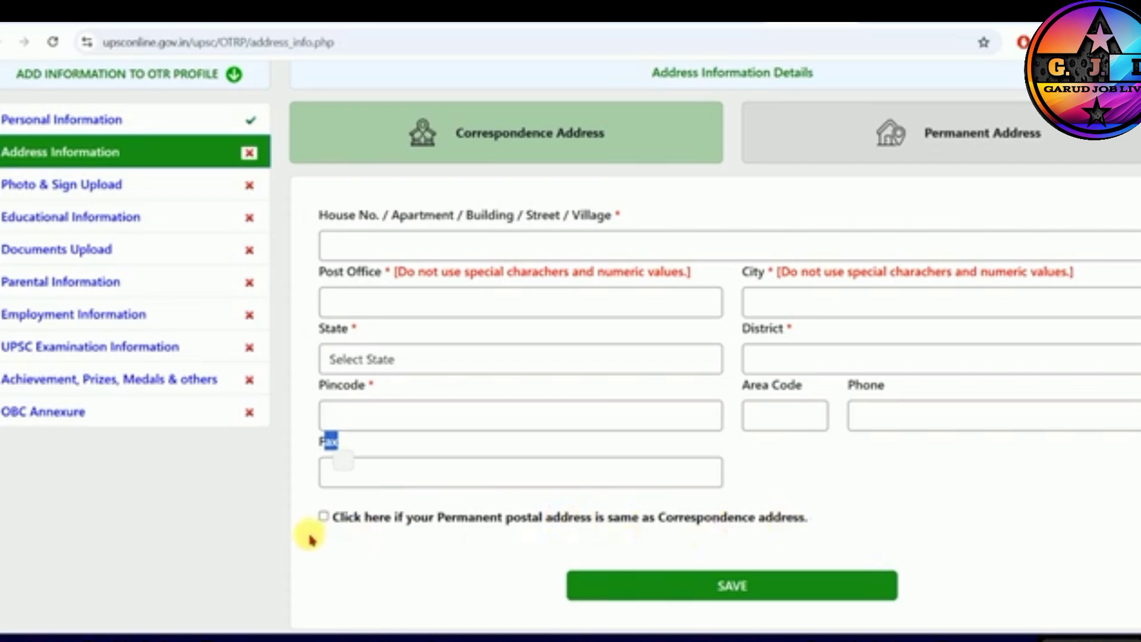
- Mark the permanent postal address as the same as the correspondence address, and review the permanent address details
{"action": "left_click", "coordinate": [324, 517]}
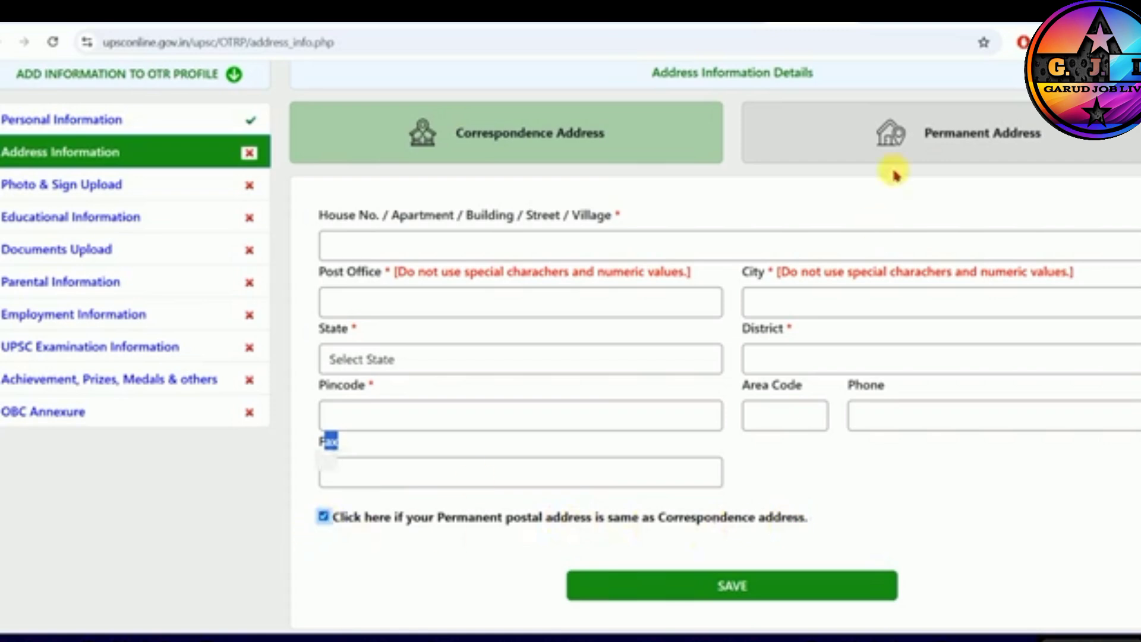
{"action": "left_click", "coordinate": [937, 137]}
{"action": "left_click", "coordinate": [474, 246]}
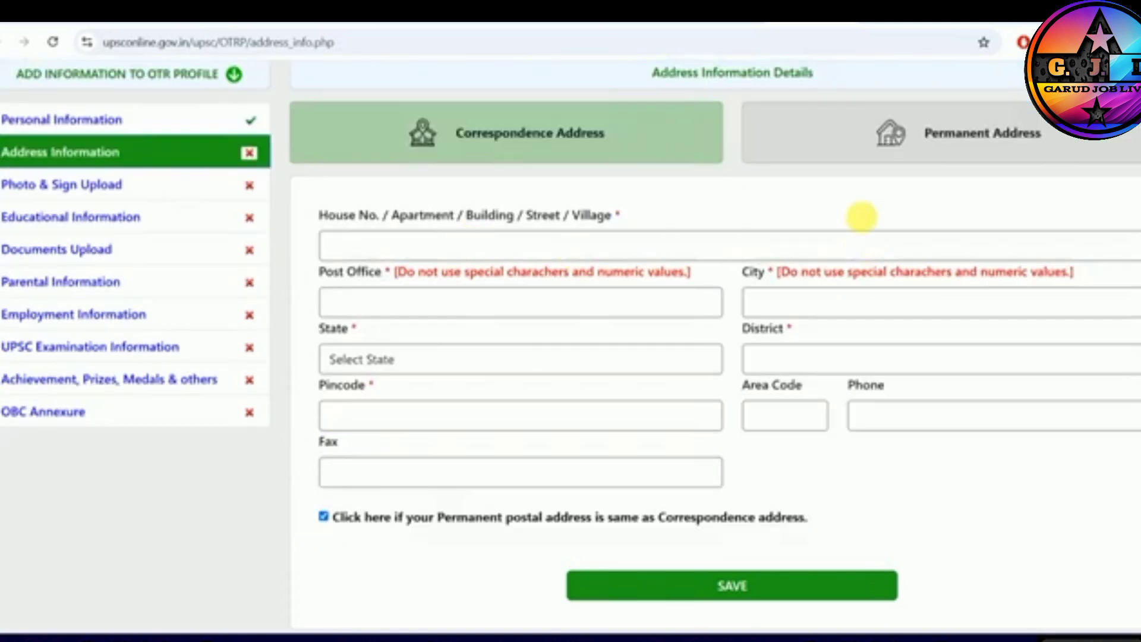
{"action": "left_click", "coordinate": [886, 143]}
{"action": "left_click", "coordinate": [565, 254]}
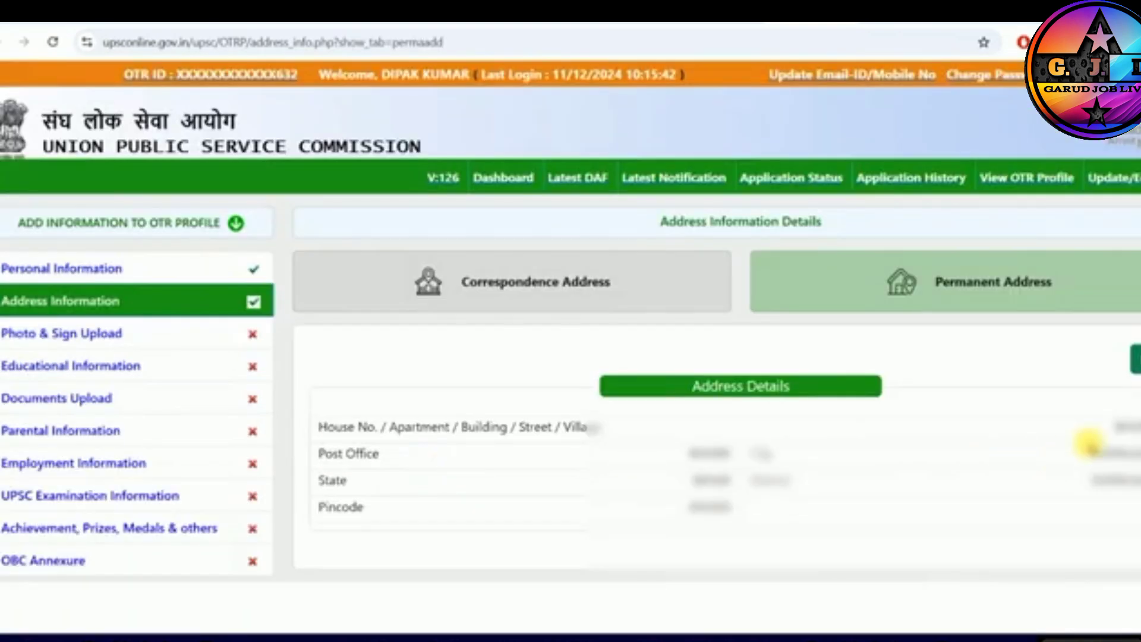
{"action": "left_click_drag", "start_coordinate": [698, 460], "coordinate": [1125, 455]}
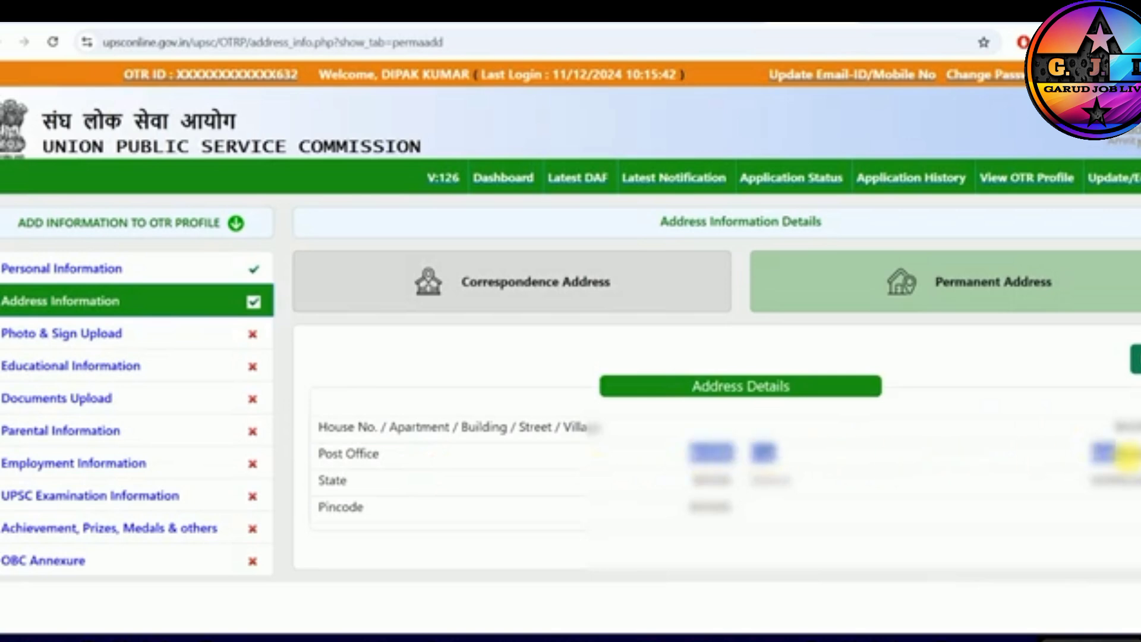
{"action": "left_click_drag", "start_coordinate": [691, 478], "coordinate": [793, 477]}
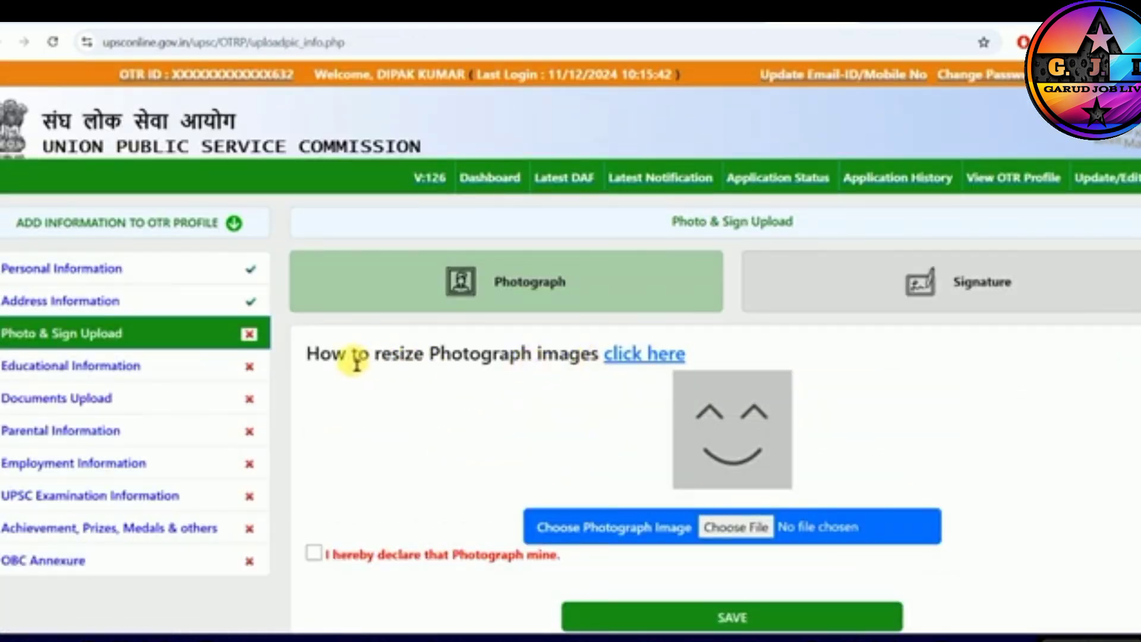
- Examine the photograph upload page, from the image resizing help line to the acceptable and non-acceptable photo samples
{"action": "left_click_drag", "start_coordinate": [349, 359], "coordinate": [567, 359]}
{"action": "left_click", "coordinate": [567, 359]}
{"action": "scroll", "coordinate": [566, 357], "scroll_direction": "down", "scroll_amount": 3}
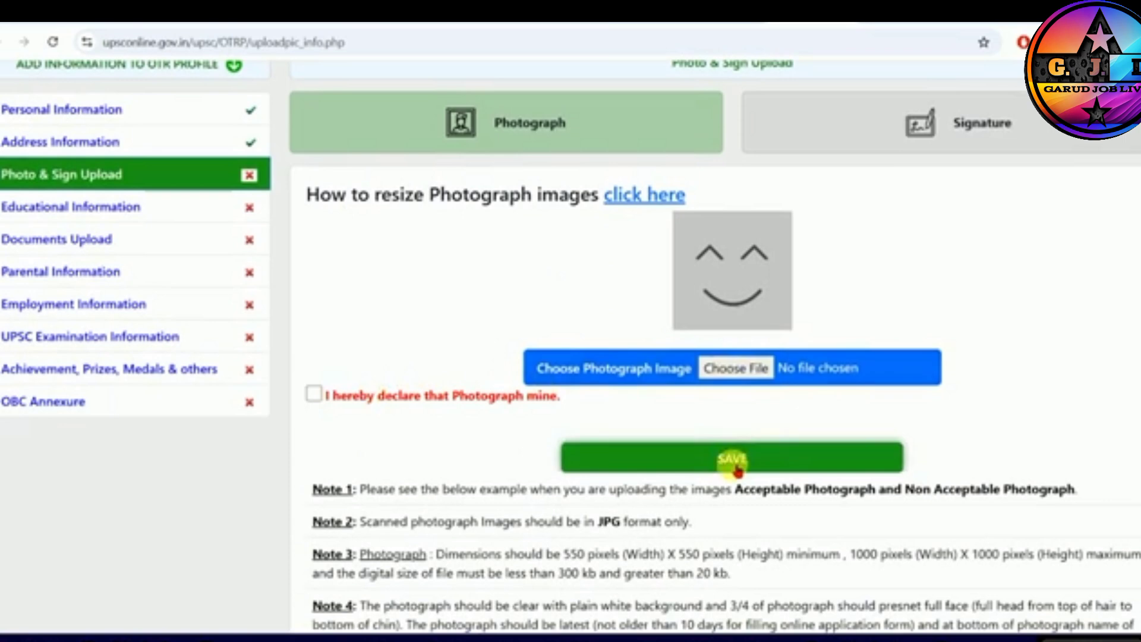
{"action": "scroll", "coordinate": [508, 439], "scroll_direction": "down", "scroll_amount": 3}
{"action": "scroll", "coordinate": [586, 402], "scroll_direction": "down", "scroll_amount": 1}
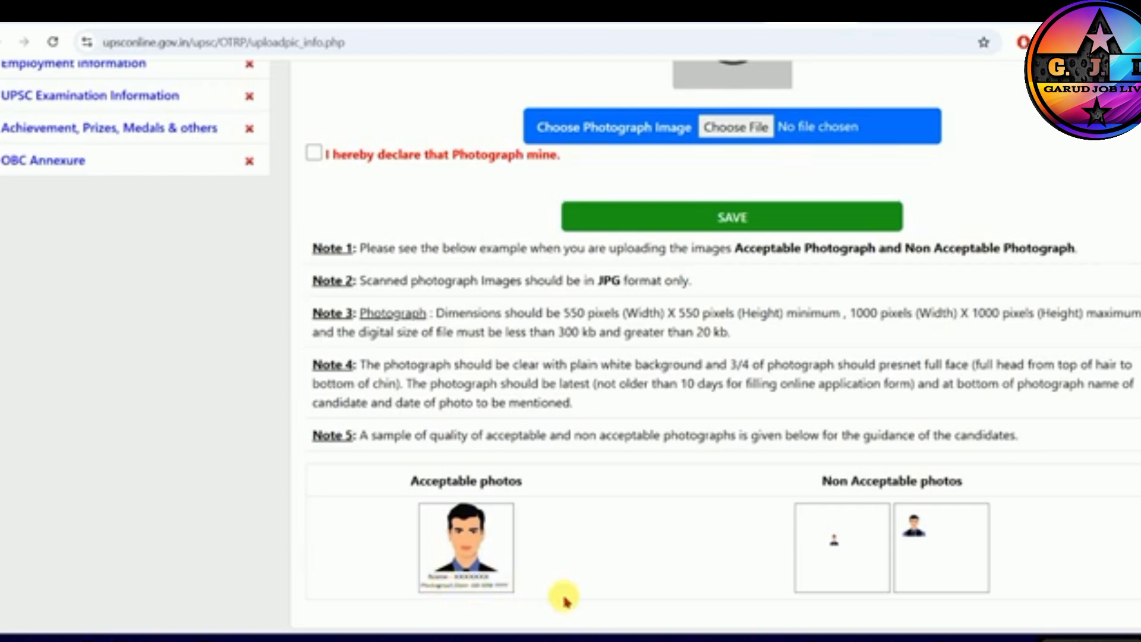
{"action": "left_click_drag", "start_coordinate": [426, 491], "coordinate": [515, 491]}
{"action": "left_click", "coordinate": [515, 491]}
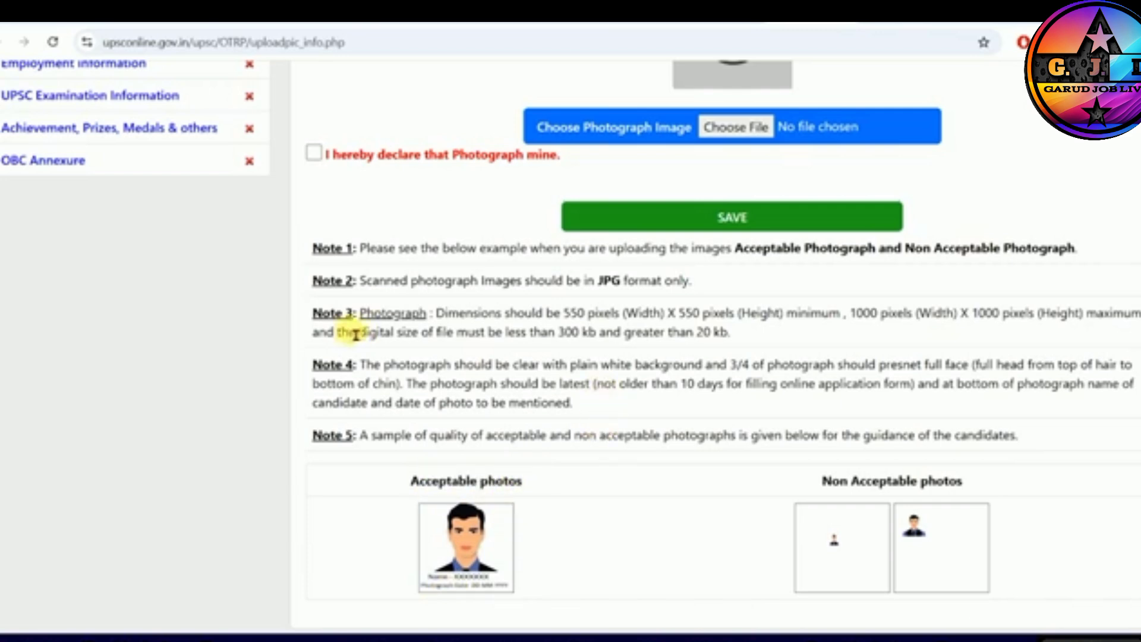
- Examine Note 3 for the photograph's minimum and maximum pixel dimensions and its file size limits
{"action": "left_click_drag", "start_coordinate": [360, 318], "coordinate": [578, 324]}
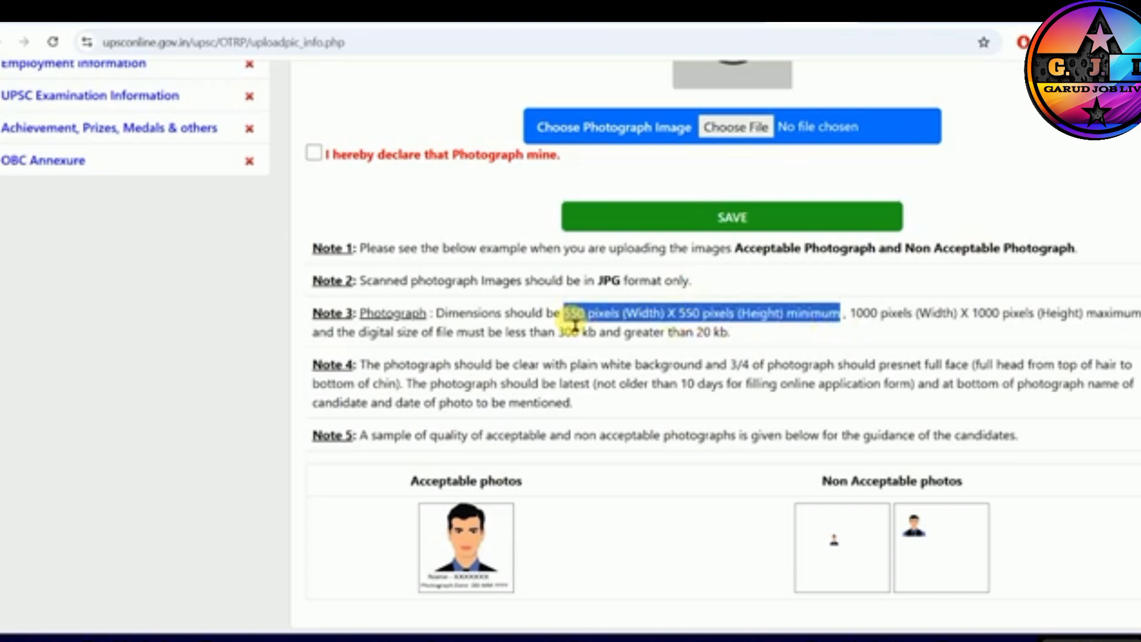
{"action": "left_click_drag", "start_coordinate": [852, 324], "coordinate": [1083, 325]}
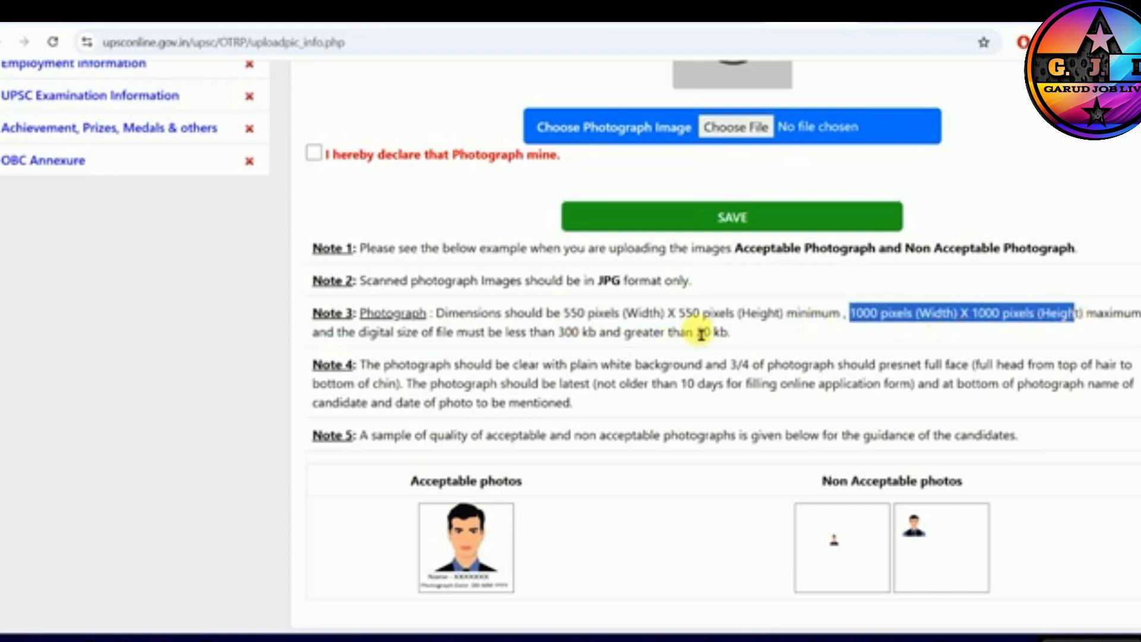
{"action": "left_click", "coordinate": [865, 328]}
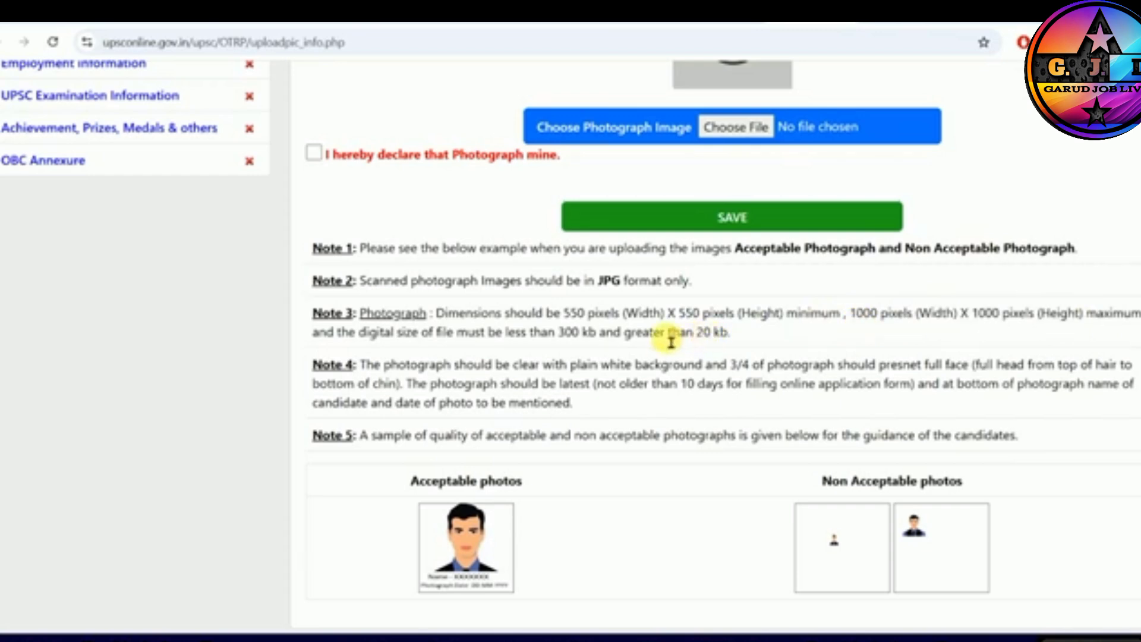
{"action": "left_click_drag", "start_coordinate": [562, 333], "coordinate": [705, 338]}
{"action": "left_click", "coordinate": [651, 320]}
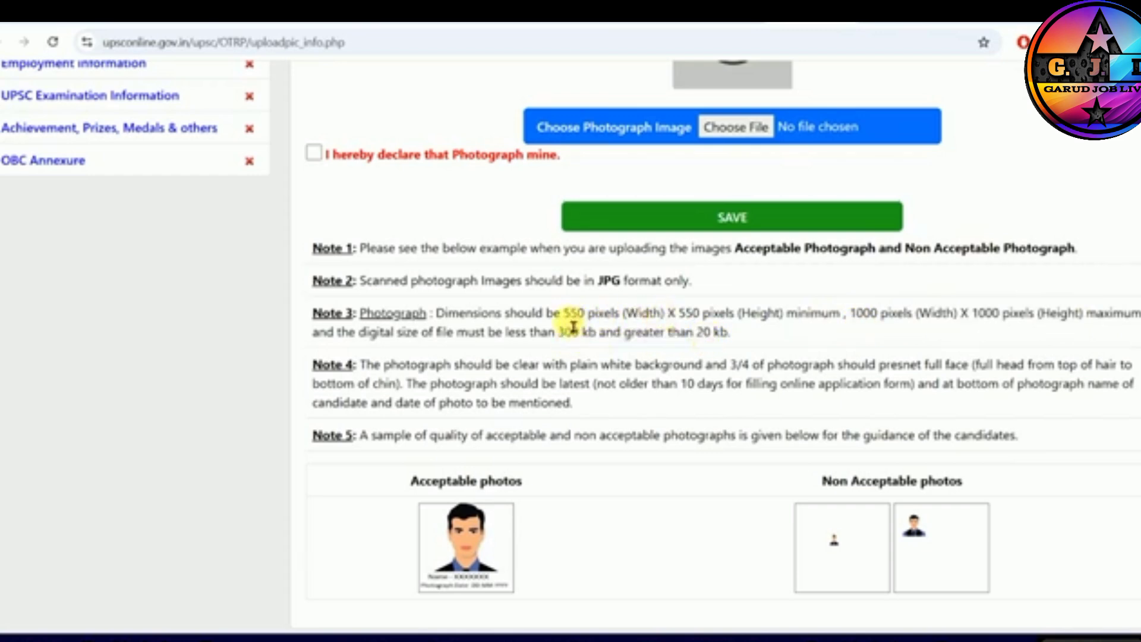
{"action": "left_click_drag", "start_coordinate": [565, 314], "coordinate": [718, 319]}
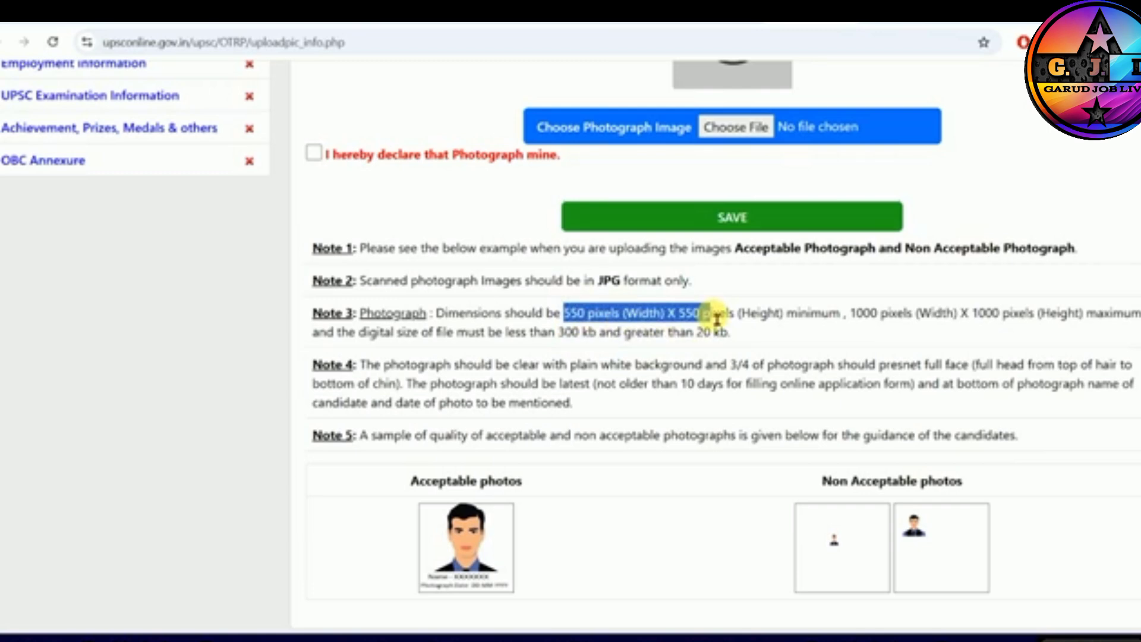
{"action": "left_click", "coordinate": [944, 322]}
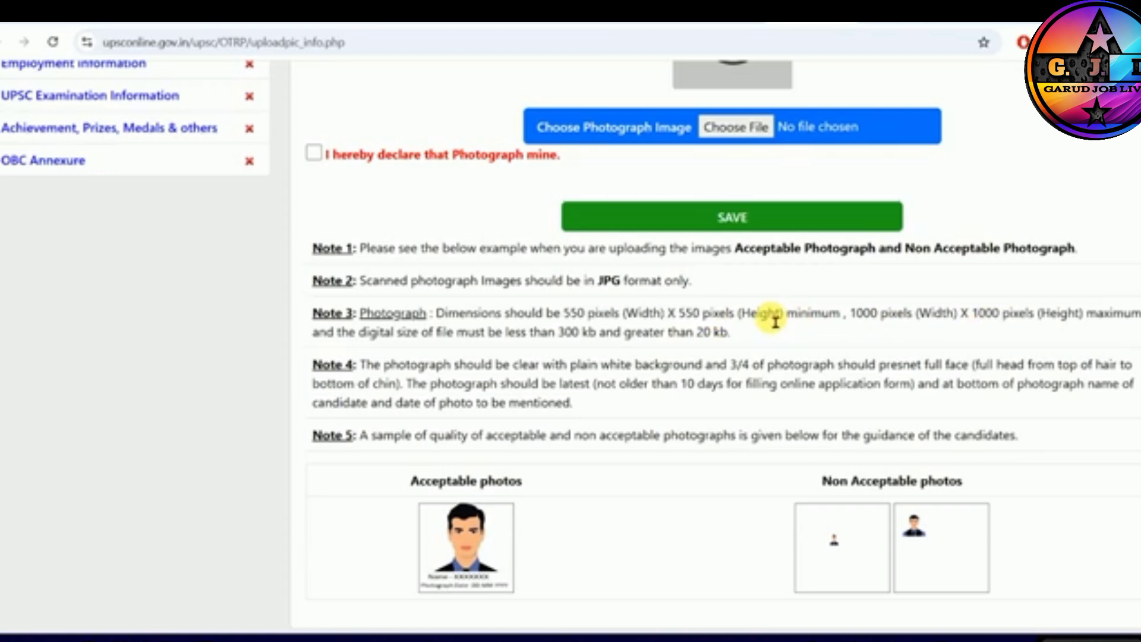
{"action": "left_click_drag", "start_coordinate": [564, 319], "coordinate": [743, 321]}
{"action": "left_click_drag", "start_coordinate": [850, 319], "coordinate": [1018, 321]}
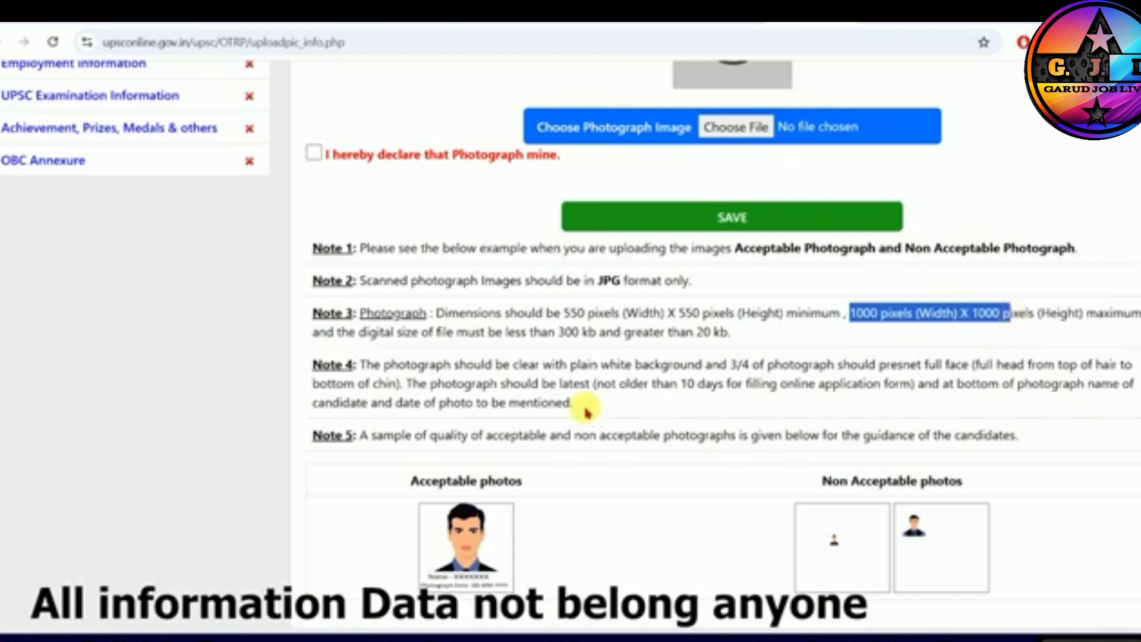
- Open the guide on resizing photograph images and read through its MS Paint resizing instructions
{"action": "scroll", "coordinate": [739, 215], "scroll_direction": "up", "scroll_amount": 3}
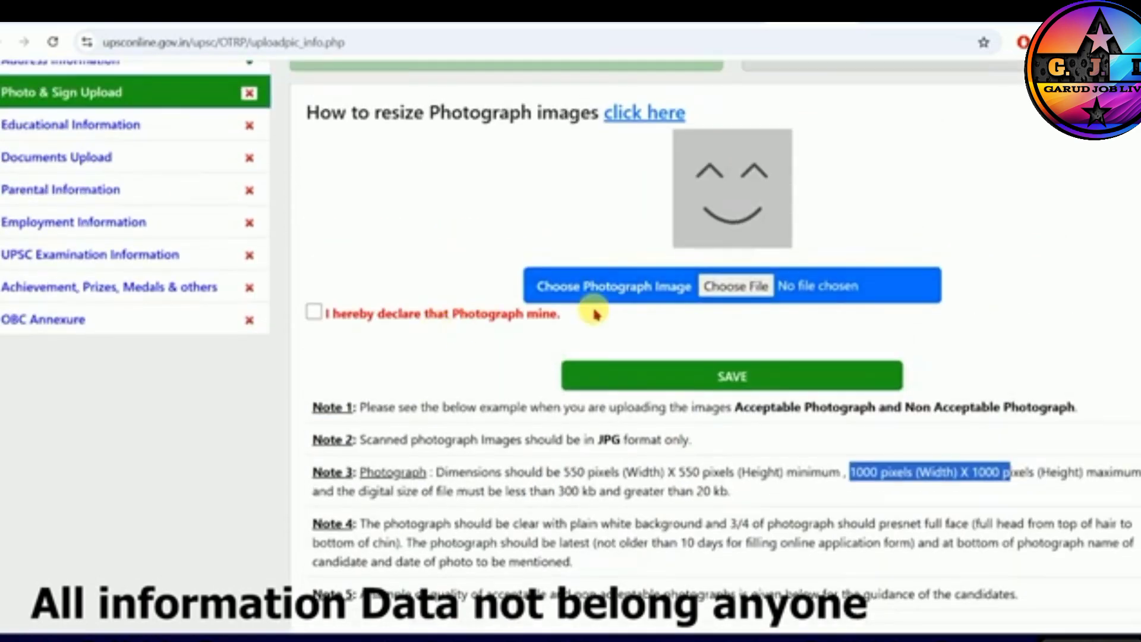
{"action": "left_click", "coordinate": [629, 113]}
{"action": "left_click", "coordinate": [619, 83]}
{"action": "left_click", "coordinate": [620, 83]}
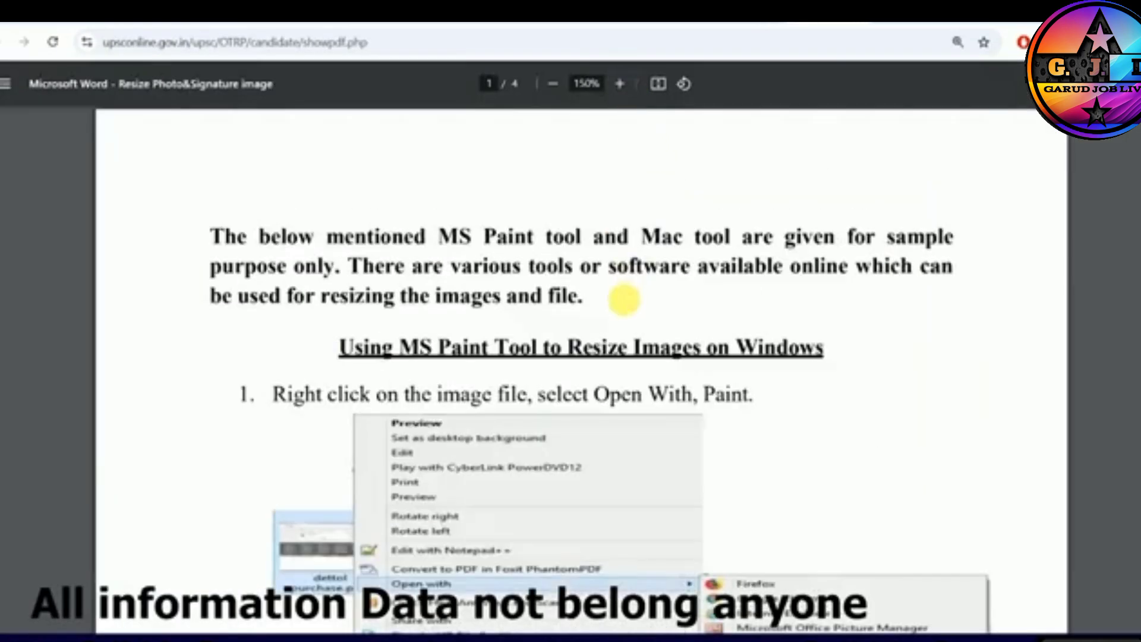
{"action": "scroll", "coordinate": [553, 344], "scroll_direction": "down", "scroll_amount": 10}
{"action": "scroll", "coordinate": [550, 345], "scroll_direction": "down", "scroll_amount": 10}
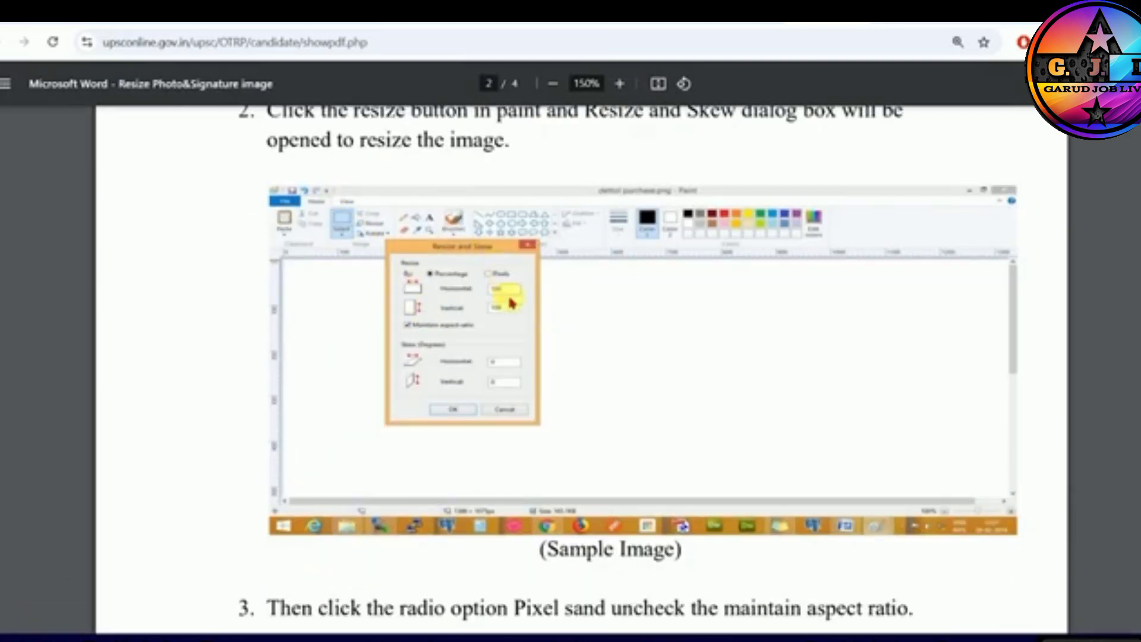
{"action": "scroll", "coordinate": [509, 323], "scroll_direction": "down", "scroll_amount": 8}
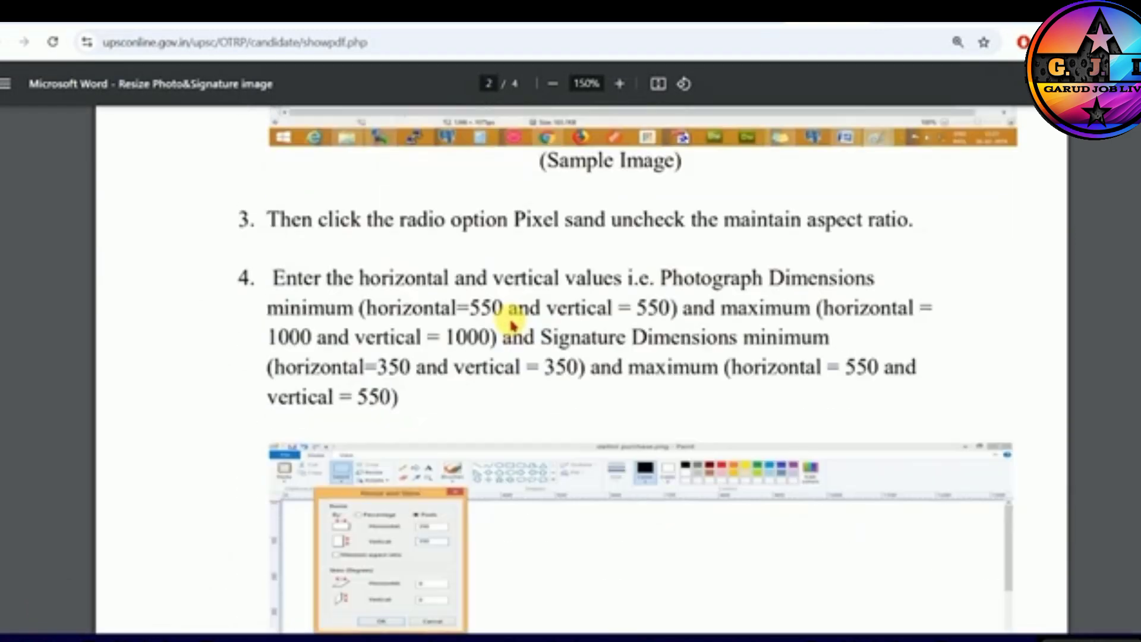
{"action": "scroll", "coordinate": [450, 307], "scroll_direction": "down", "scroll_amount": 2}
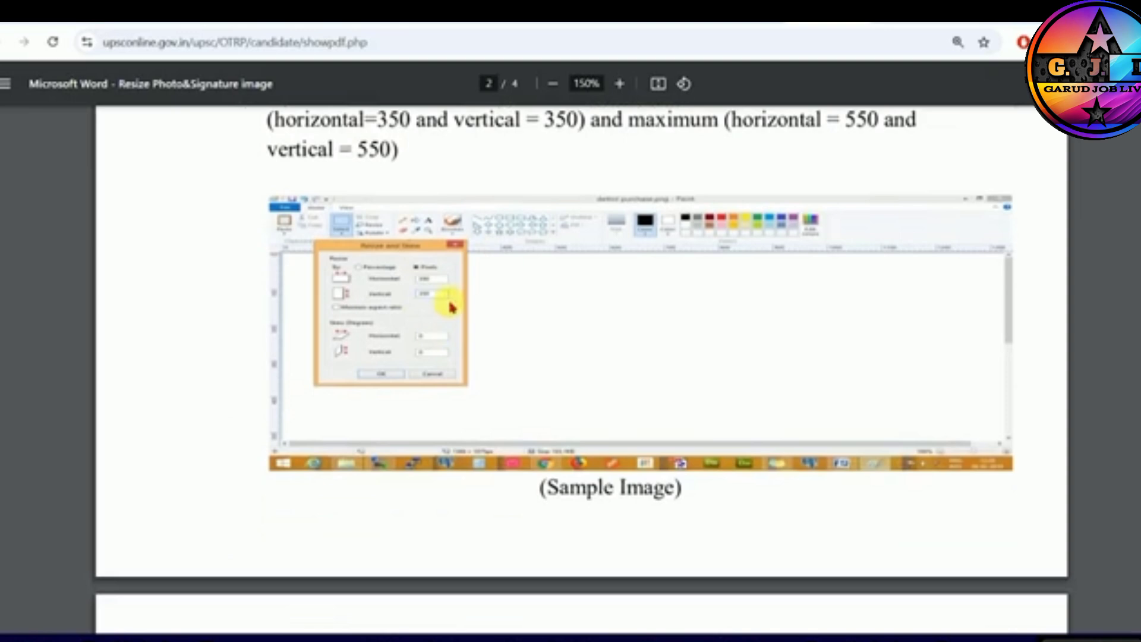
- Enlarge the resizing guide to 250% and read its pixel resizing and JPEG saving instructions, then return to the photo upload page
{"action": "left_click", "coordinate": [620, 84]}
{"action": "left_click", "coordinate": [620, 83]}
{"action": "left_click", "coordinate": [619, 83]}
{"action": "scroll", "coordinate": [709, 323], "scroll_direction": "up", "scroll_amount": 1}
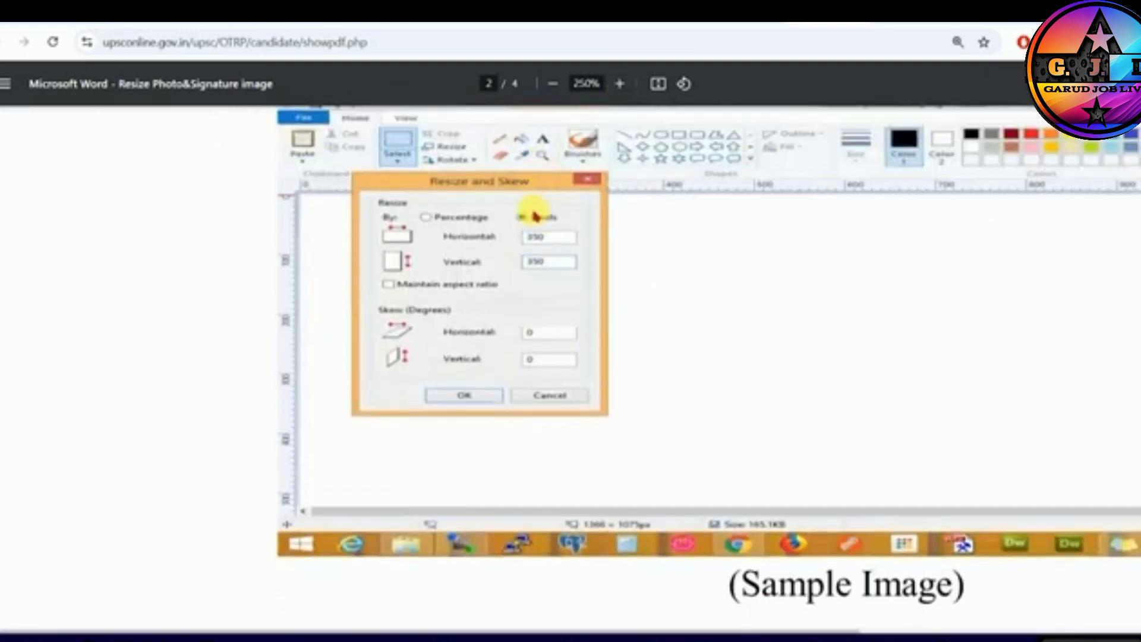
{"action": "scroll", "coordinate": [530, 247], "scroll_direction": "down", "scroll_amount": 14}
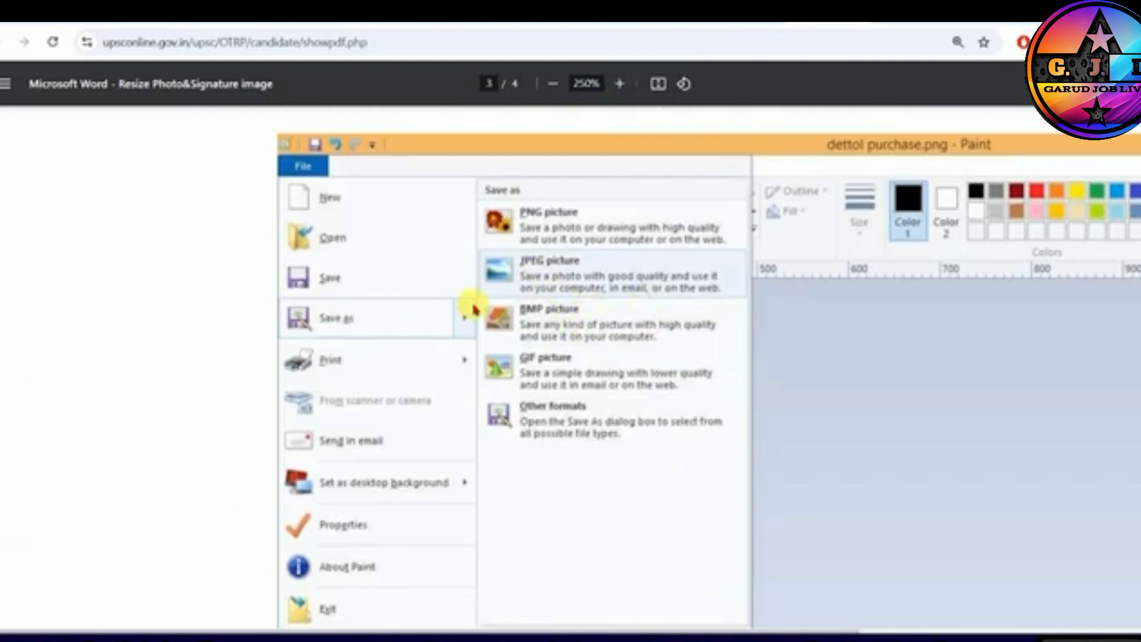
{"action": "scroll", "coordinate": [713, 323], "scroll_direction": "down", "scroll_amount": 5}
{"action": "scroll", "coordinate": [713, 323], "scroll_direction": "down", "scroll_amount": 6}
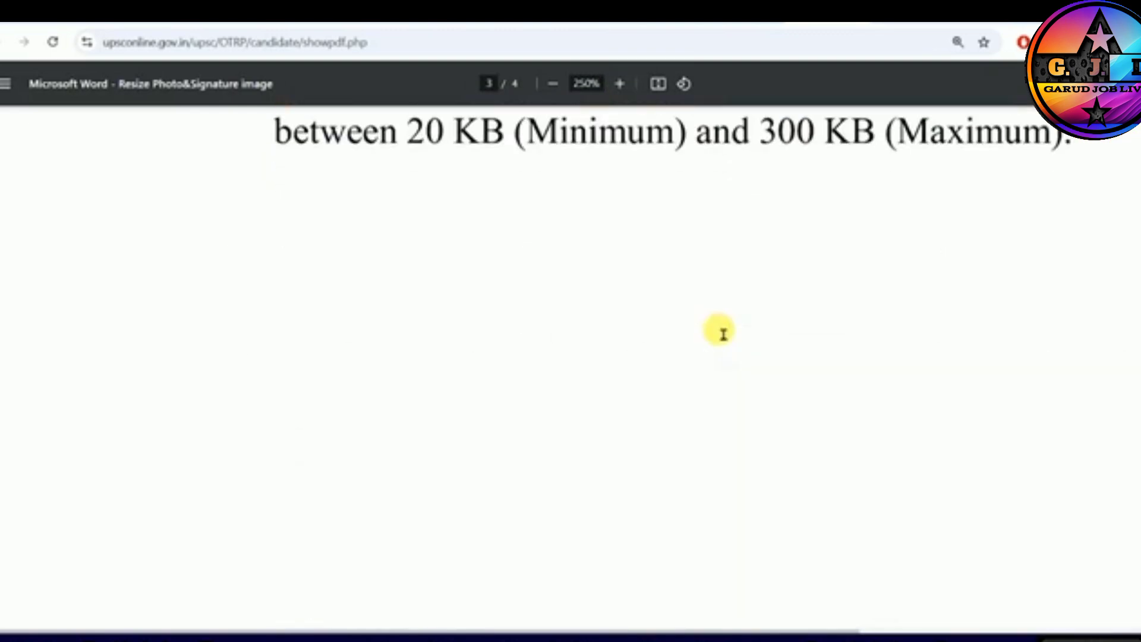
{"action": "left_click", "coordinate": [793, 12]}
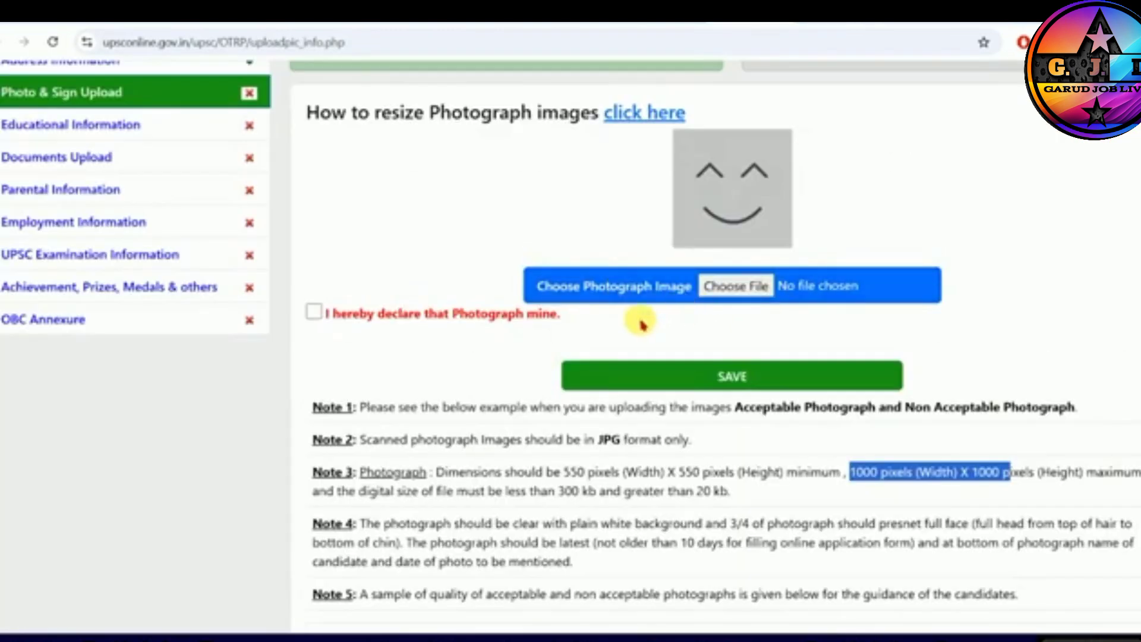
- Open the signature upload form and tick the declaration that the signature is the candidate's own
{"action": "scroll", "coordinate": [645, 327], "scroll_direction": "up", "scroll_amount": 1}
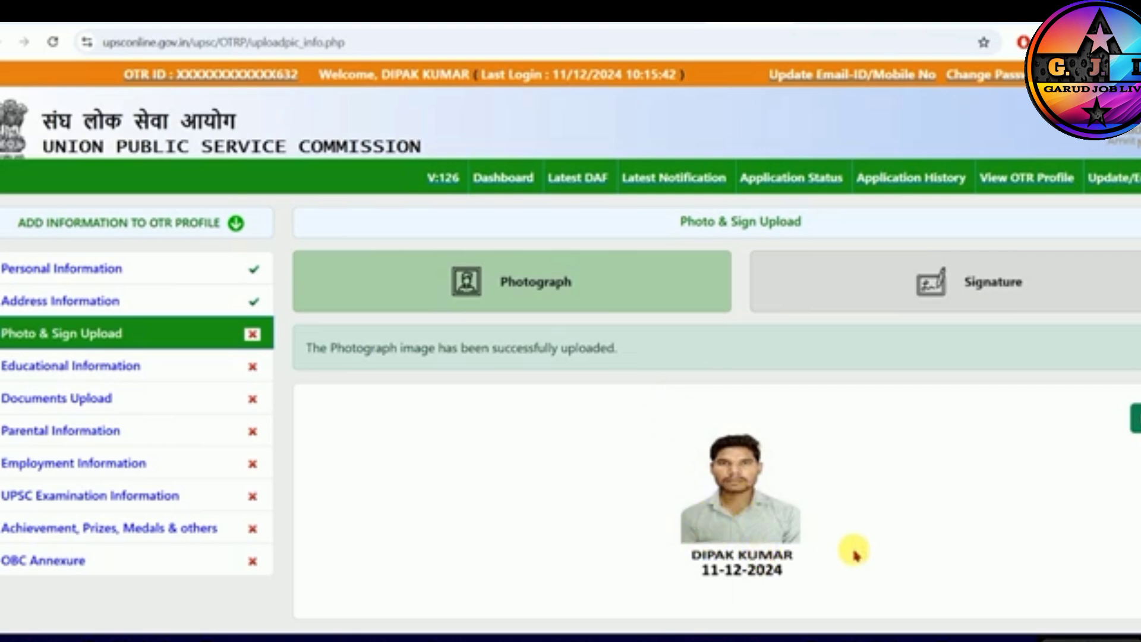
{"action": "left_click", "coordinate": [940, 291]}
{"action": "scroll", "coordinate": [832, 321], "scroll_direction": "down", "scroll_amount": 4}
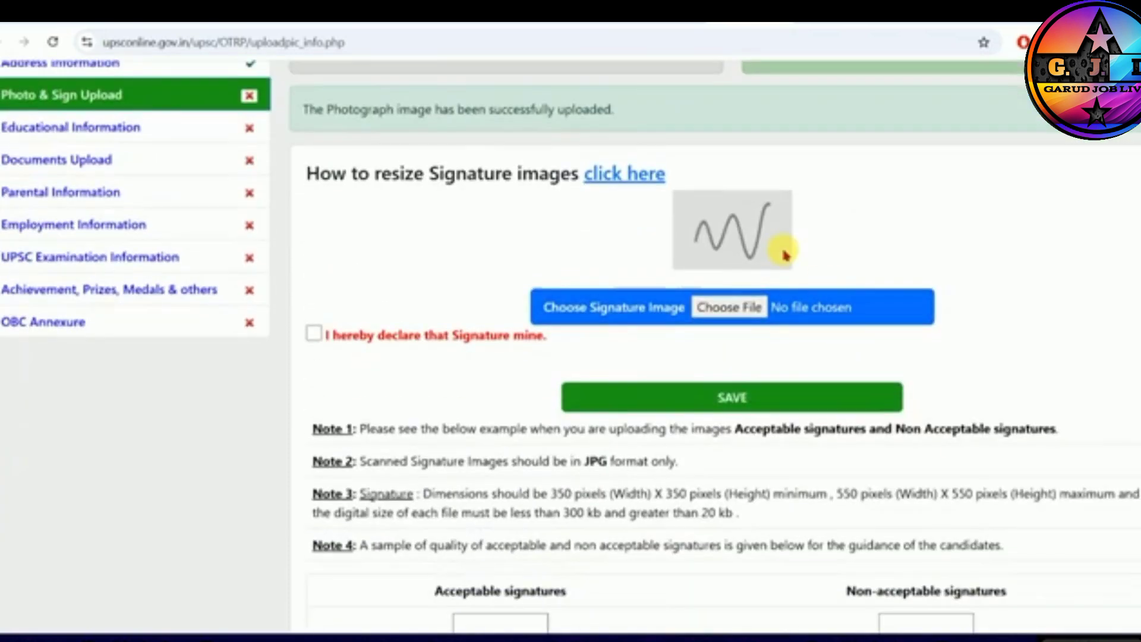
{"action": "left_click", "coordinate": [314, 334]}
- Examine the signature notes on file format, minimum and maximum pixel dimensions, and the acceptable signature sample
{"action": "scroll", "coordinate": [657, 374], "scroll_direction": "down", "scroll_amount": 2}
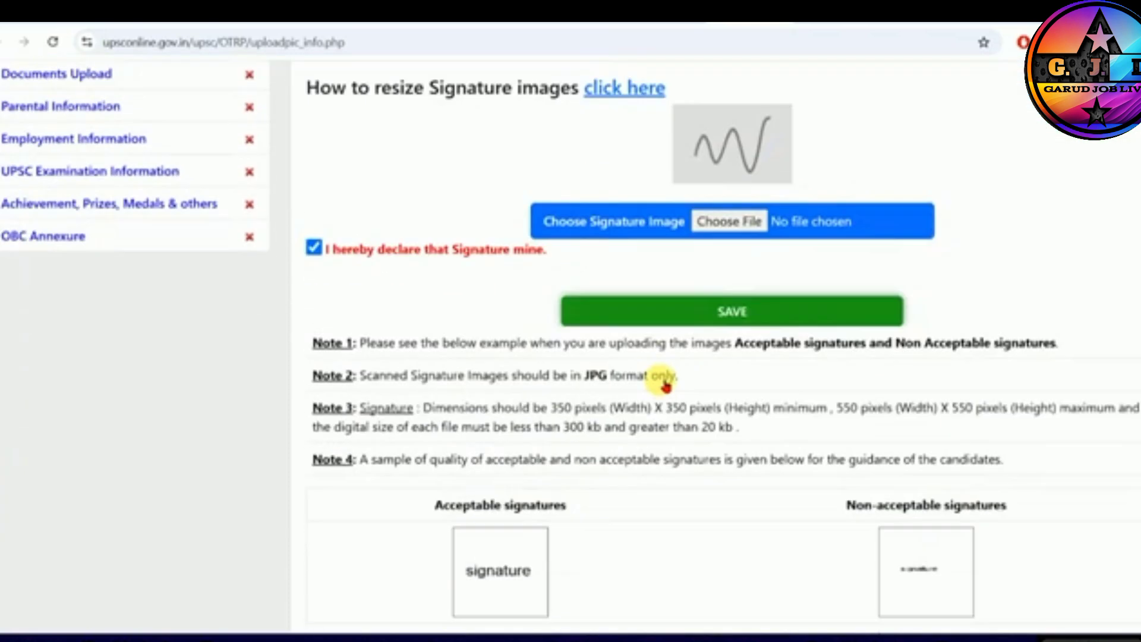
{"action": "left_click_drag", "start_coordinate": [591, 351], "coordinate": [637, 352]}
{"action": "mouse_move", "coordinate": [718, 404]}
{"action": "left_mouse_down"}
{"action": "mouse_move", "coordinate": [575, 403]}
{"action": "mouse_move", "coordinate": [700, 392]}
{"action": "left_mouse_up"}
{"action": "left_click", "coordinate": [568, 399]}
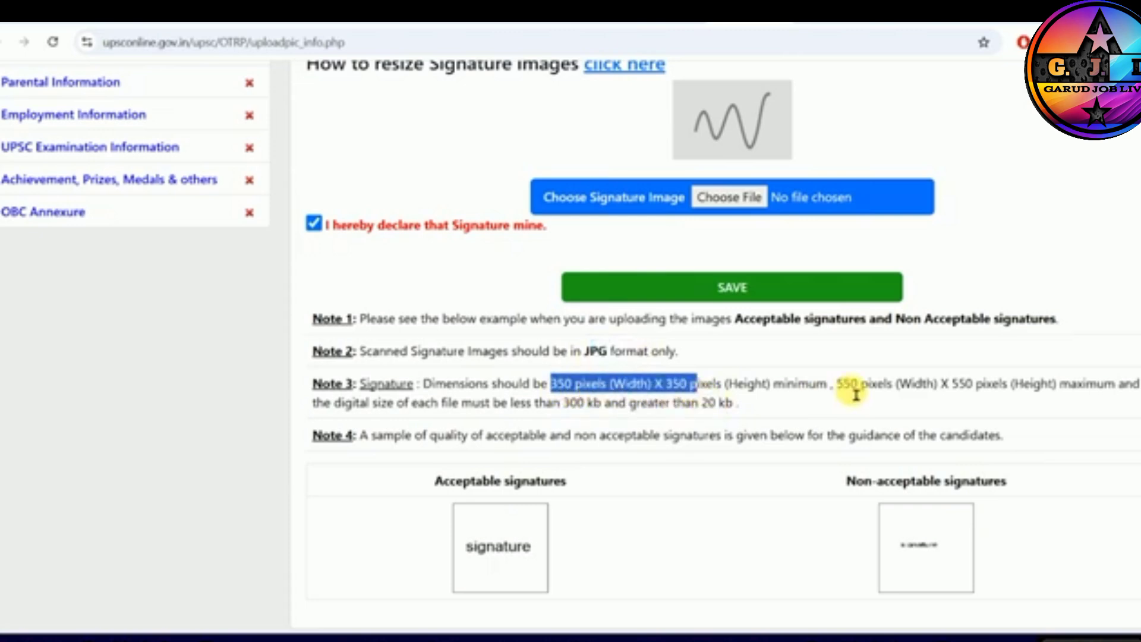
{"action": "left_click_drag", "start_coordinate": [838, 387], "coordinate": [988, 392]}
{"action": "left_click", "coordinate": [988, 392]}
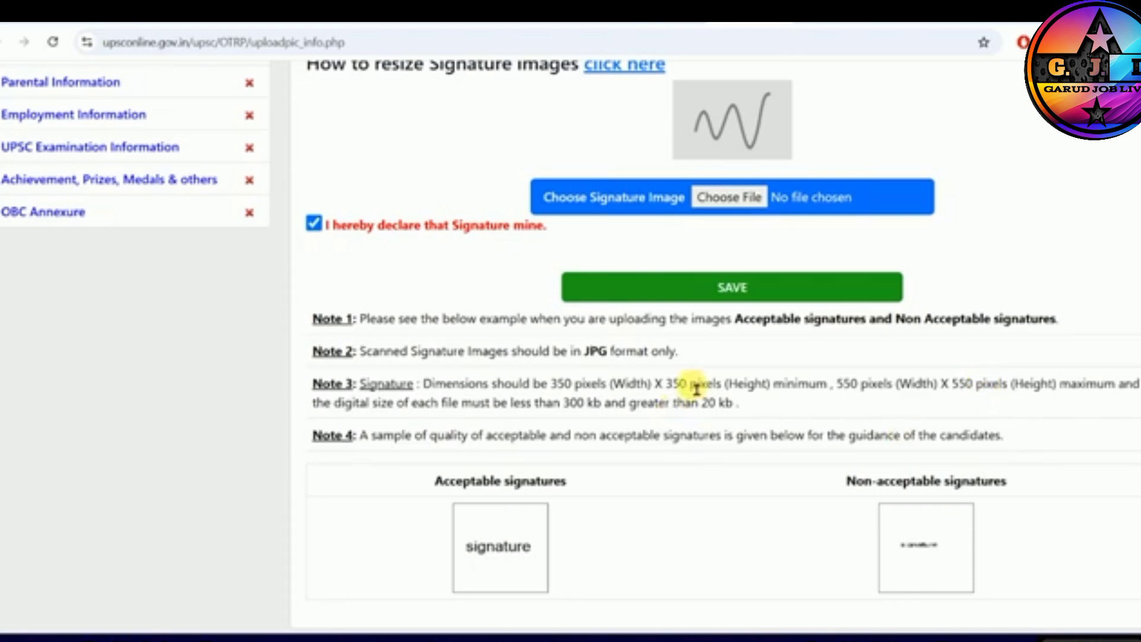
{"action": "left_click_drag", "start_coordinate": [456, 497], "coordinate": [558, 492]}
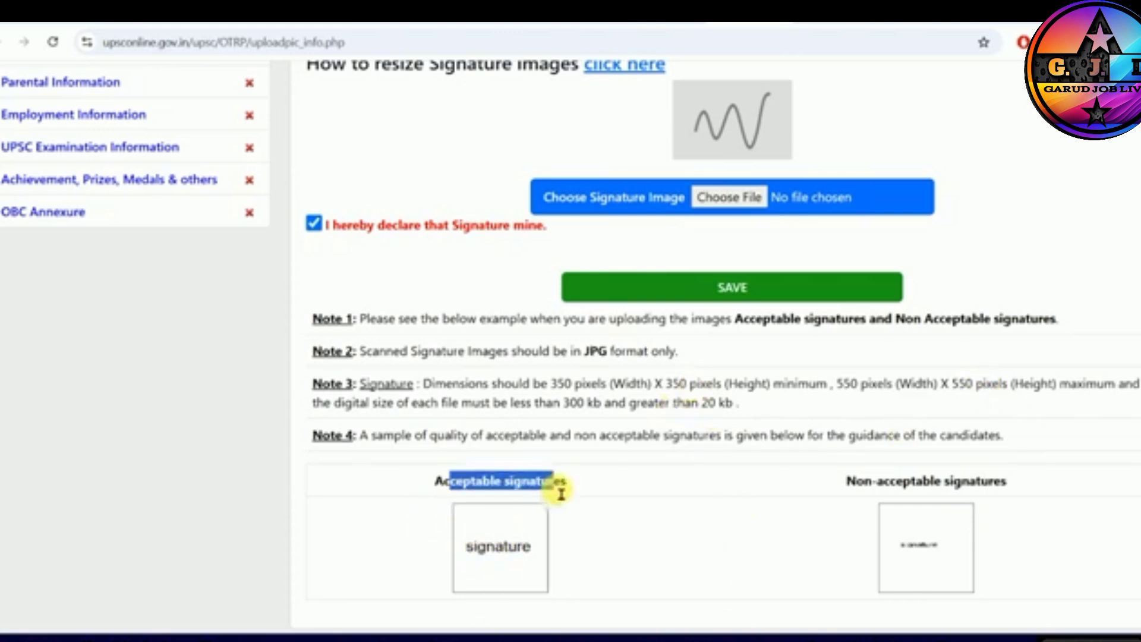
{"action": "left_click", "coordinate": [559, 492]}
- Try to upload SINGH.jpg as the signature image and read the message about the file
{"action": "scroll", "coordinate": [561, 493], "scroll_direction": "up", "scroll_amount": 3}
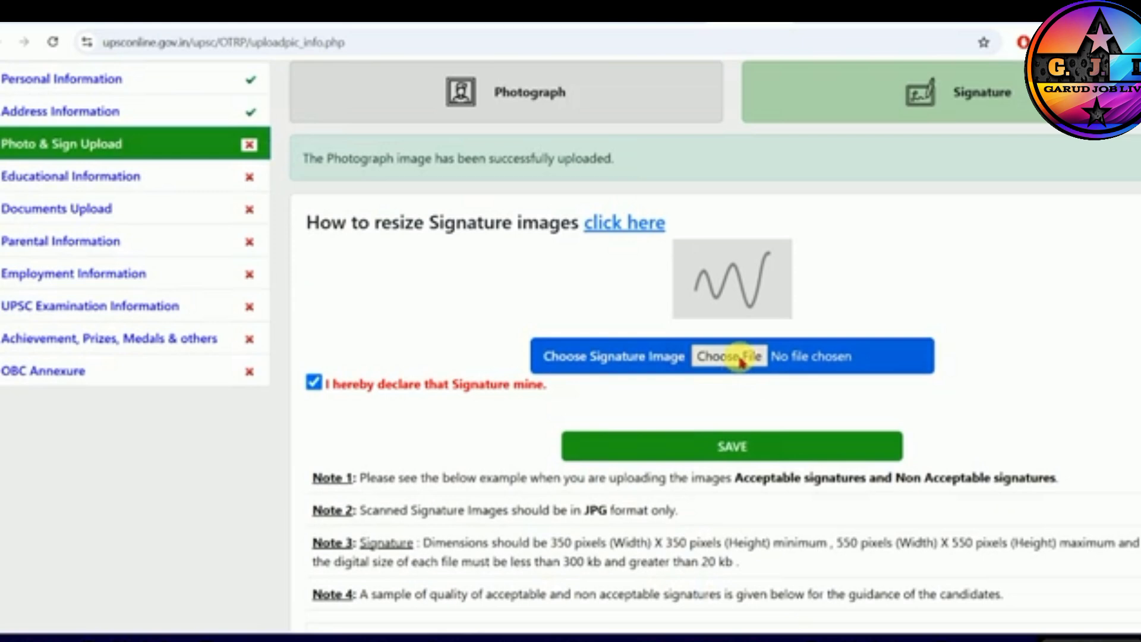
{"action": "left_click", "coordinate": [739, 359]}
{"action": "left_click", "coordinate": [561, 237]}
{"action": "left_click", "coordinate": [904, 609]}
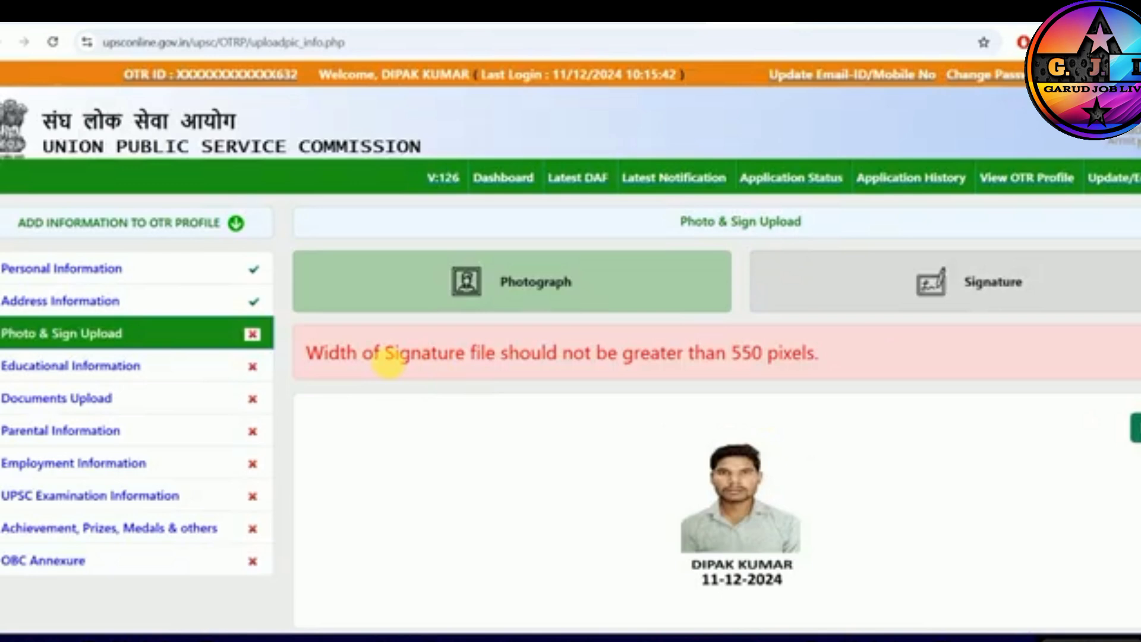
{"action": "left_click_drag", "start_coordinate": [383, 357], "coordinate": [513, 365]}
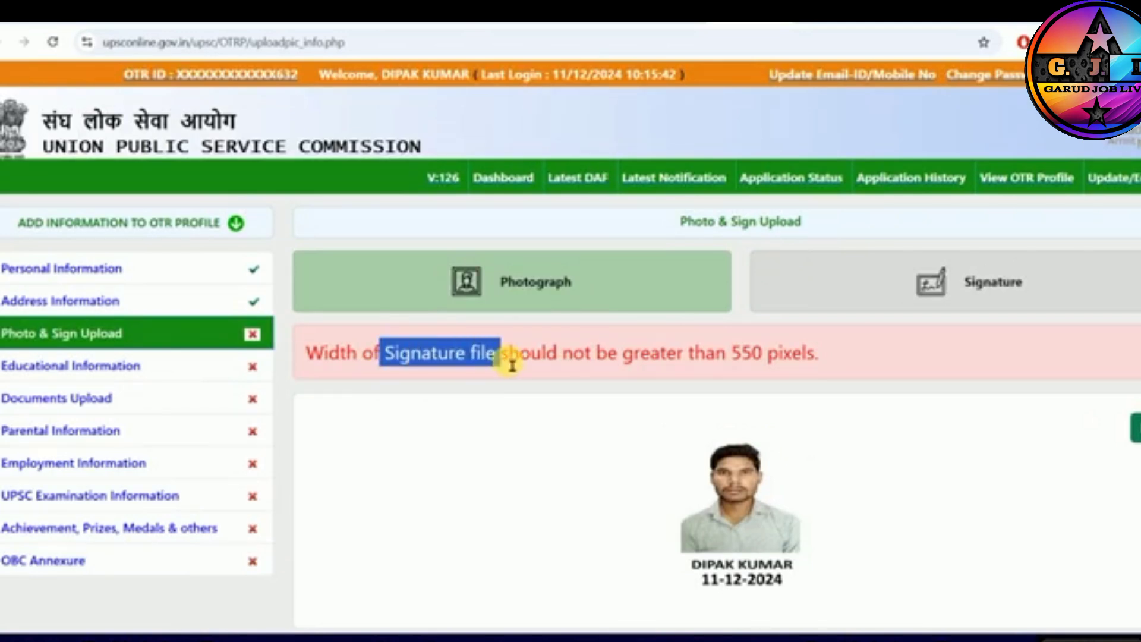
{"action": "left_click", "coordinate": [632, 357]}
{"action": "left_click_drag", "start_coordinate": [632, 357], "coordinate": [734, 357]}
{"action": "left_click", "coordinate": [735, 357]}
- Return to the signature upload form and open the SINGH image from the nda folder in Paint
{"action": "left_click", "coordinate": [969, 306]}
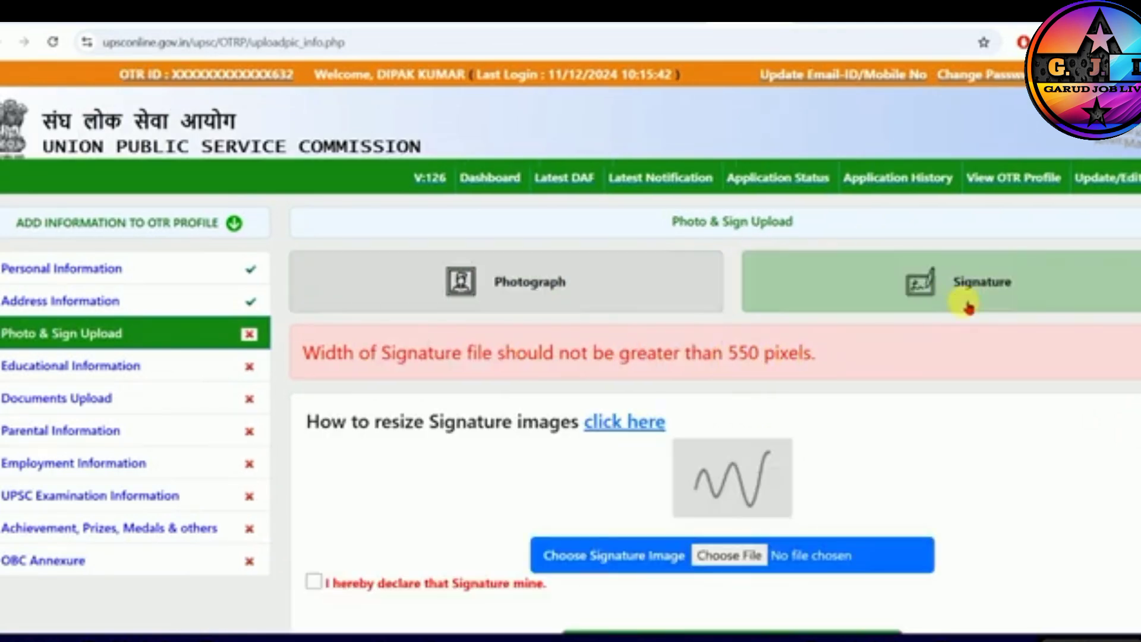
{"action": "scroll", "coordinate": [717, 408], "scroll_direction": "down", "scroll_amount": 3}
{"action": "left_click", "coordinate": [722, 396]}
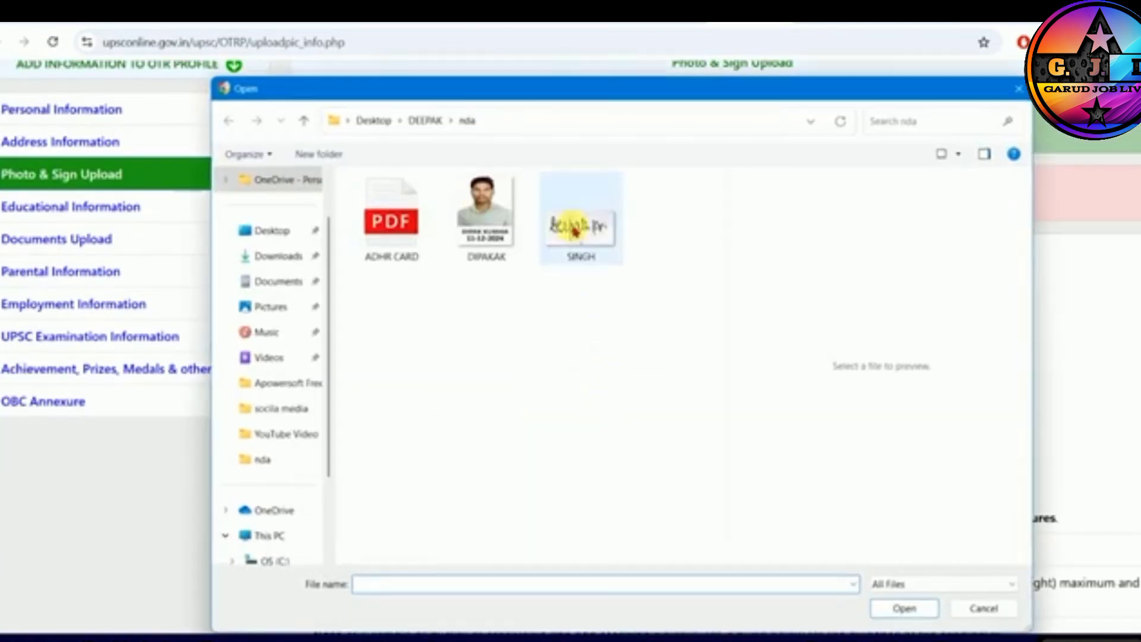
{"action": "left_click", "coordinate": [576, 232]}
{"action": "right_click", "coordinate": [575, 227]}
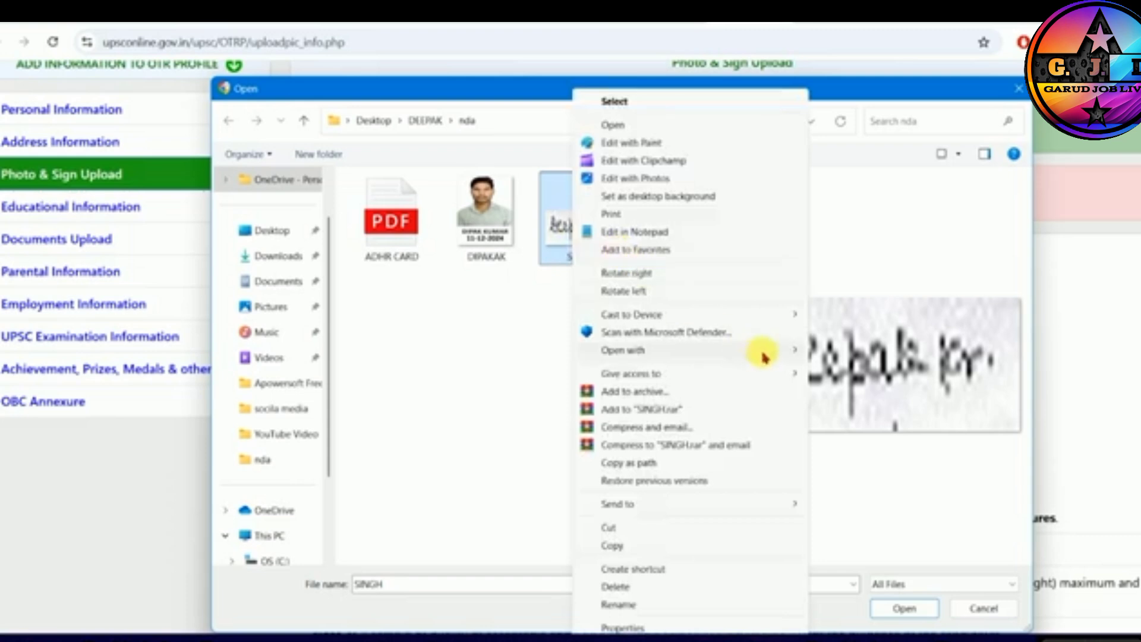
{"action": "mouse_move", "coordinate": [762, 352]}
{"action": "left_click", "coordinate": [828, 367]}
- Resize the signature image by pixels to a horizontal size of 350 without keeping the aspect ratio
{"action": "left_click", "coordinate": [142, 80]}
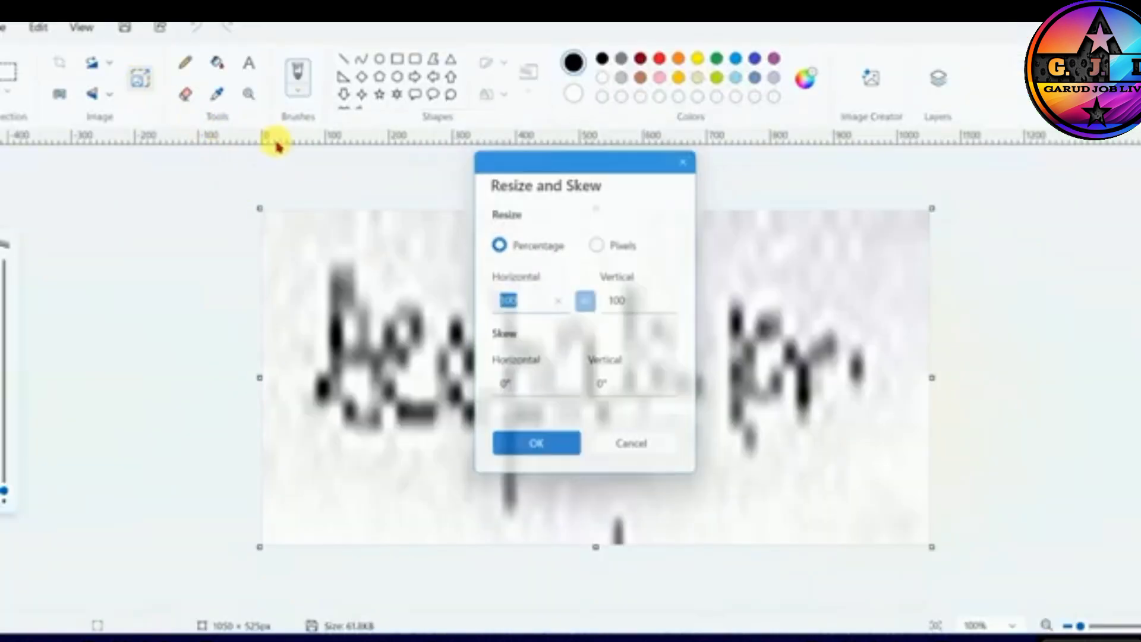
{"action": "left_click", "coordinate": [601, 242]}
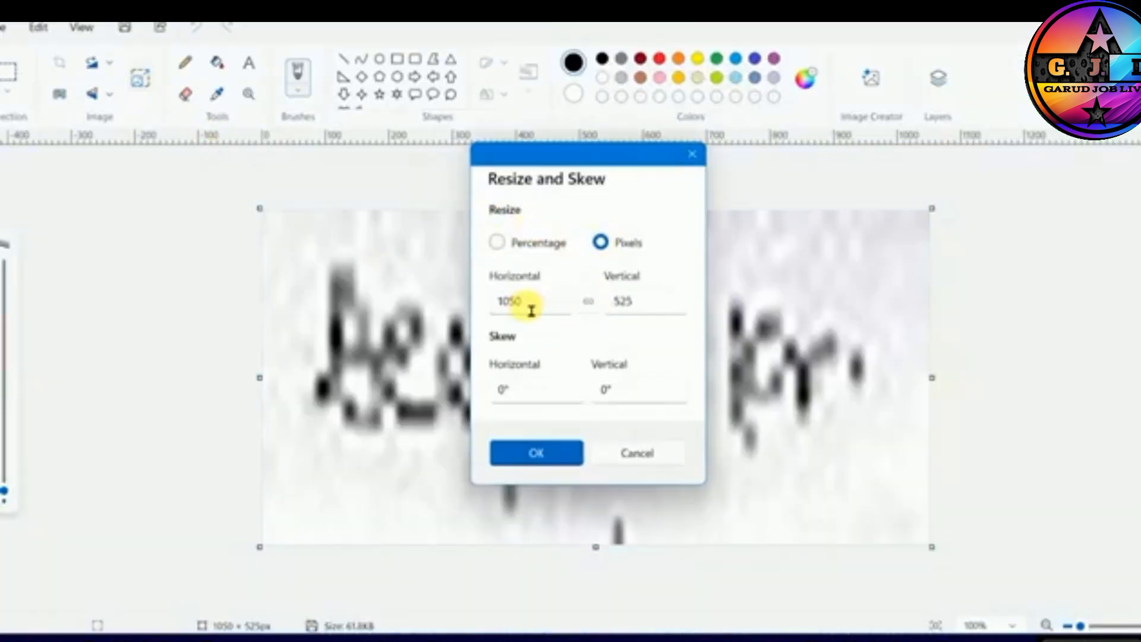
{"action": "left_click_drag", "start_coordinate": [499, 301], "coordinate": [536, 314]}
{"action": "type", "text": "350"}
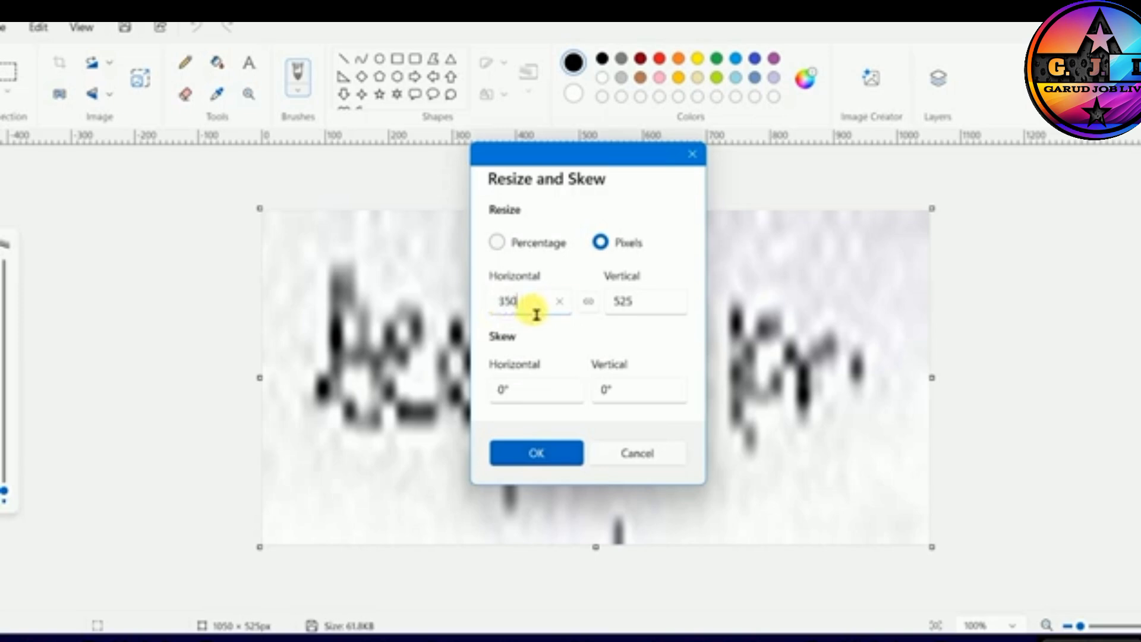
{"action": "type", "text": "000"}
{"action": "key", "text": "BackSpace"}
{"action": "key", "text": "Tab"}
{"action": "left_click", "coordinate": [541, 461]}
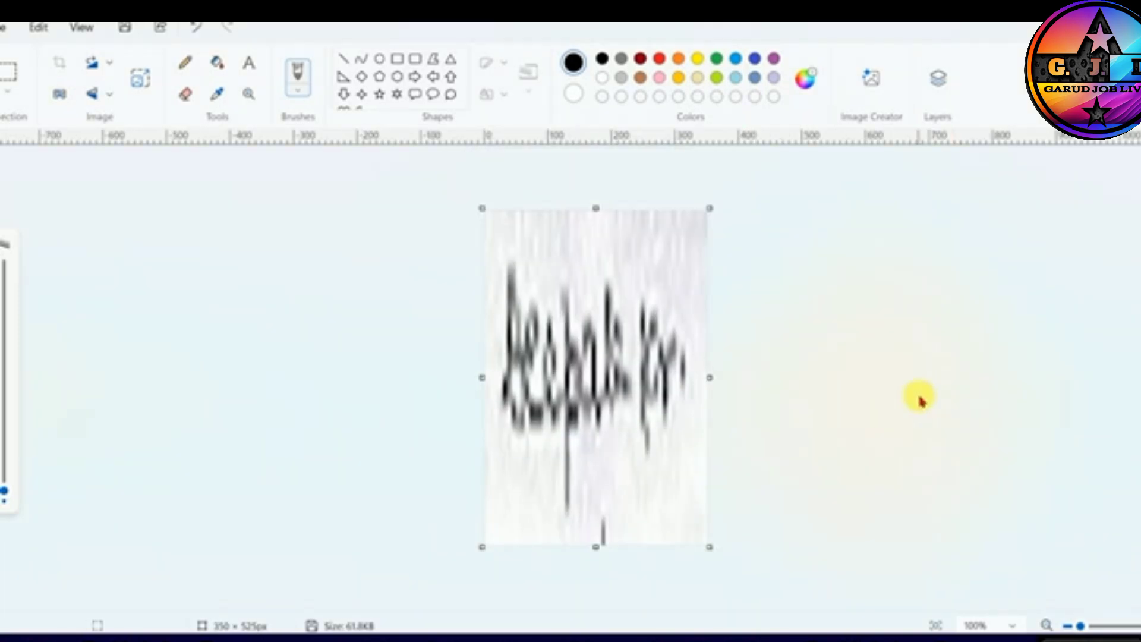
- Resize the signature image by pixels to 500 horizontally and a smaller vertical size, without keeping the aspect ratio
{"action": "left_click", "coordinate": [140, 78]}
{"action": "left_click", "coordinate": [600, 242]}
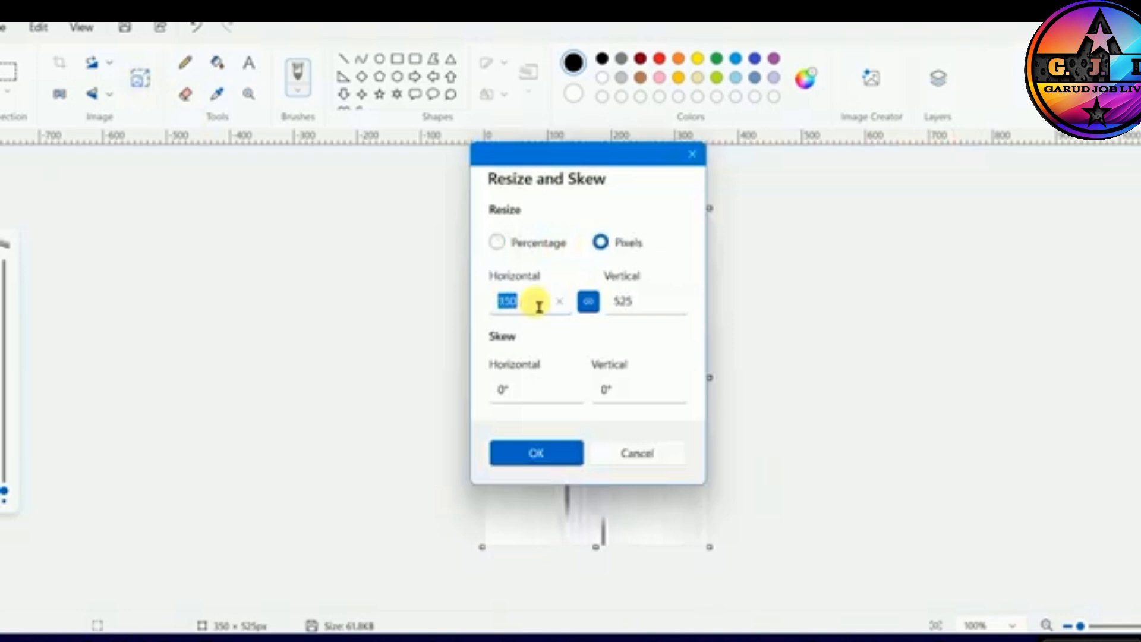
{"action": "type", "text": "400"}
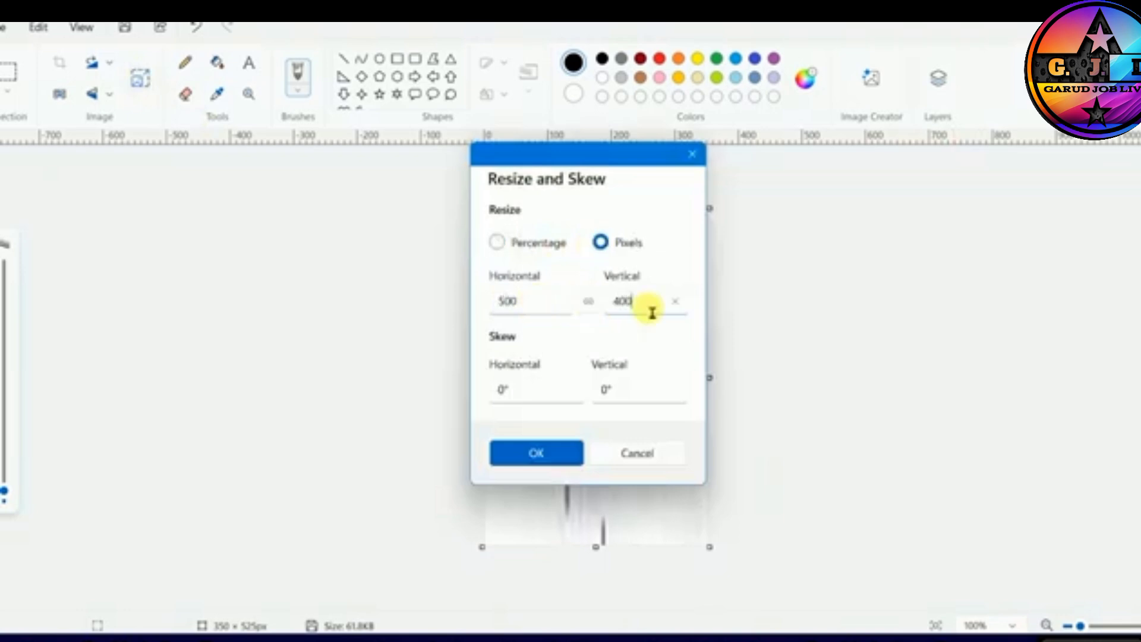
{"action": "left_click", "coordinate": [546, 451]}
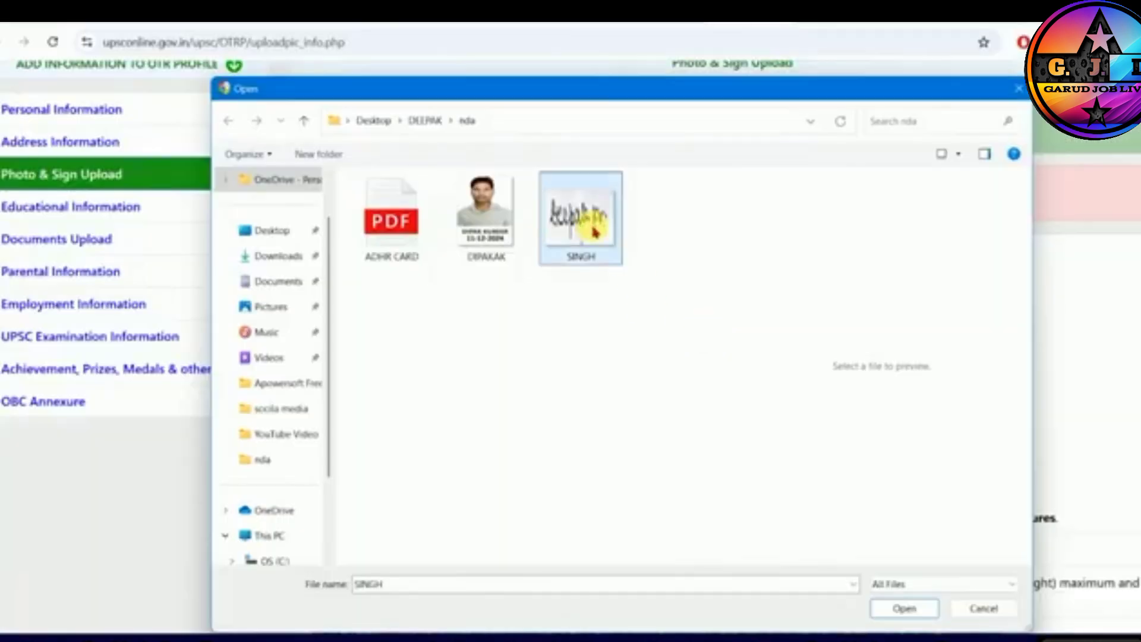
- Upload the resized SINGH image as the signature and review the upload message
{"action": "left_click", "coordinate": [897, 605]}
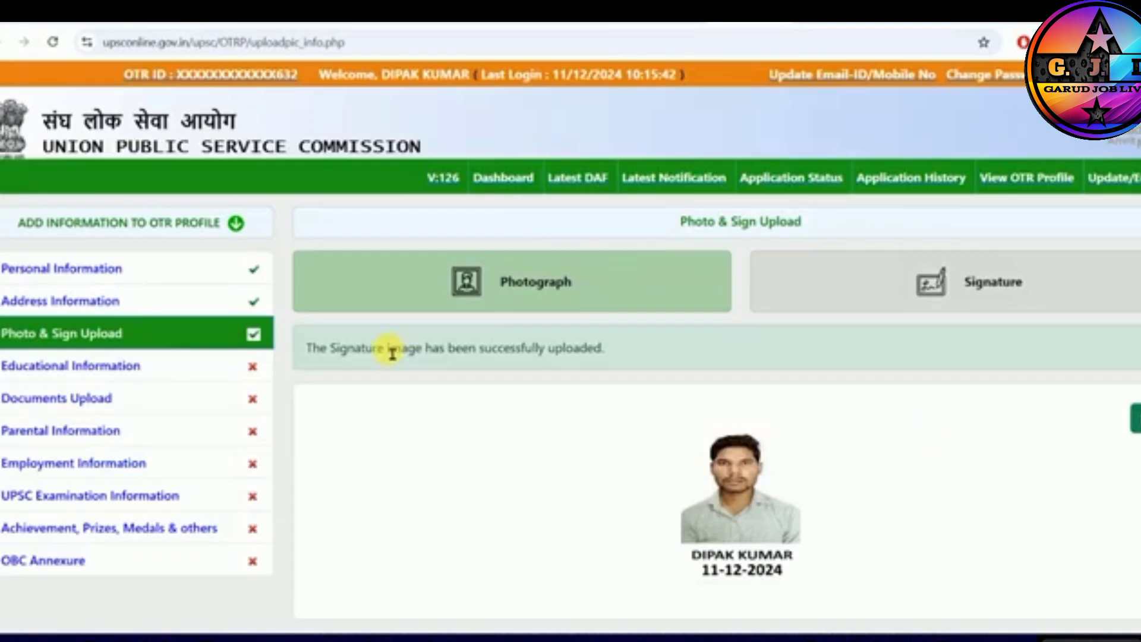
{"action": "left_click_drag", "start_coordinate": [358, 348], "coordinate": [515, 351]}
{"action": "left_click", "coordinate": [565, 350]}
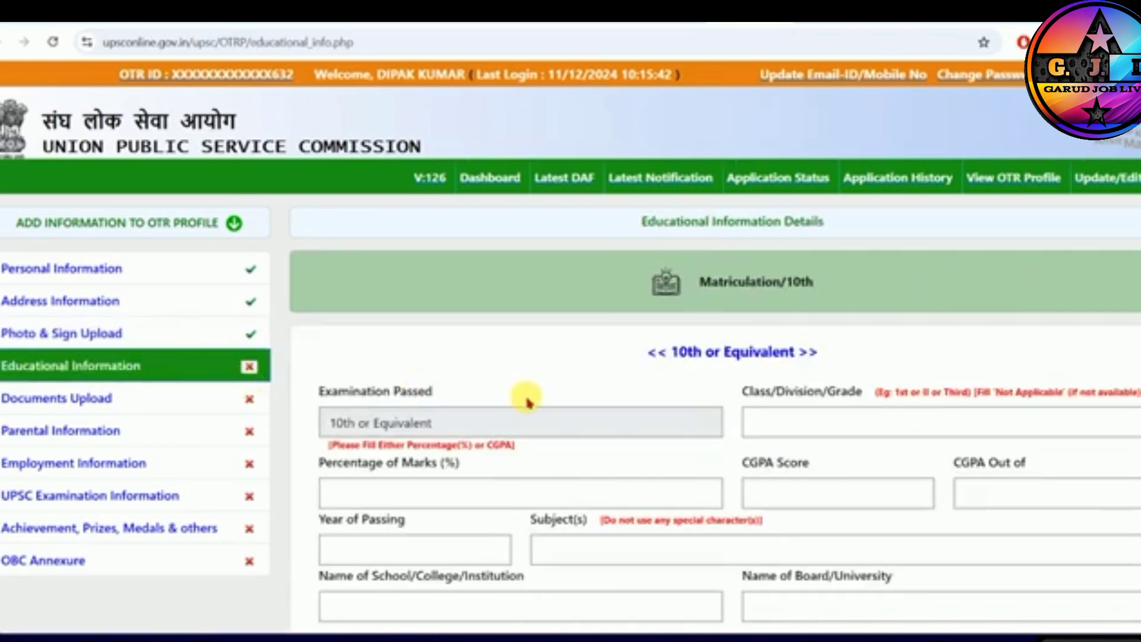
- Fill in and save the 10th or Equivalent details: division, marks percentage, passing year 2018, subjects, school and board
{"action": "scroll", "coordinate": [752, 279], "scroll_direction": "down", "scroll_amount": 1}
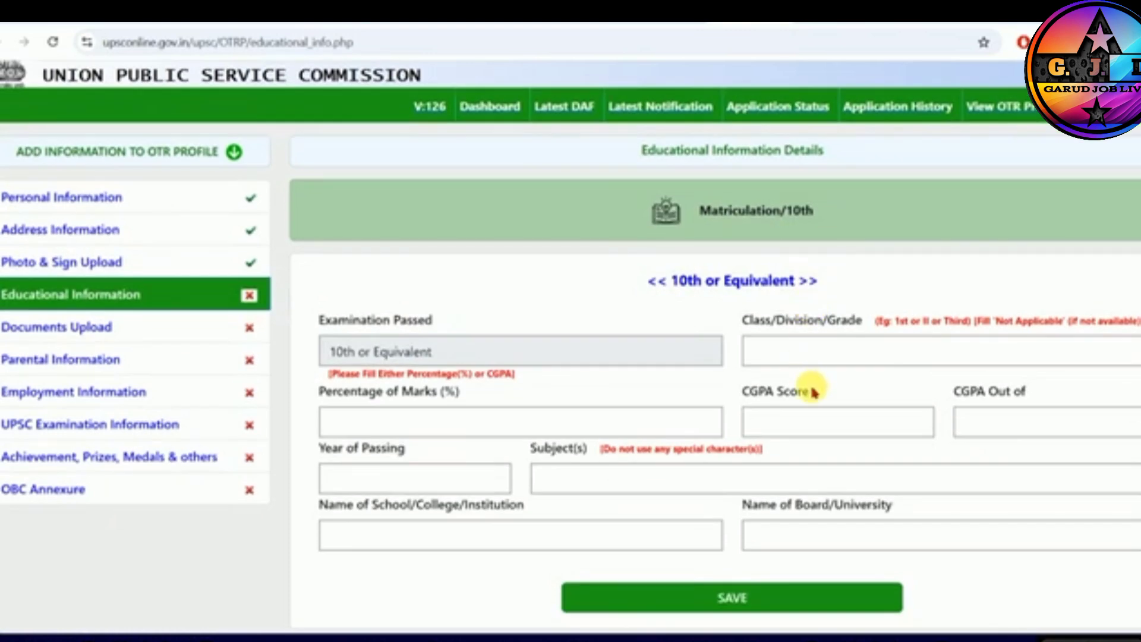
{"action": "left_click", "coordinate": [790, 364]}
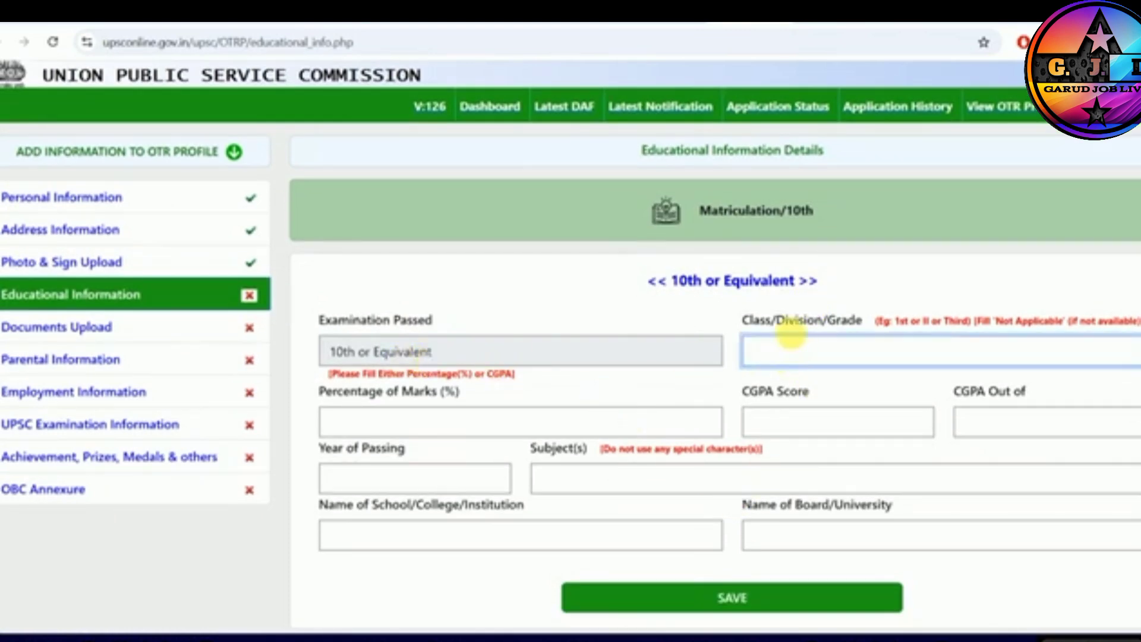
{"action": "left_click_drag", "start_coordinate": [781, 323], "coordinate": [1044, 323]}
{"action": "left_click", "coordinate": [1047, 337]}
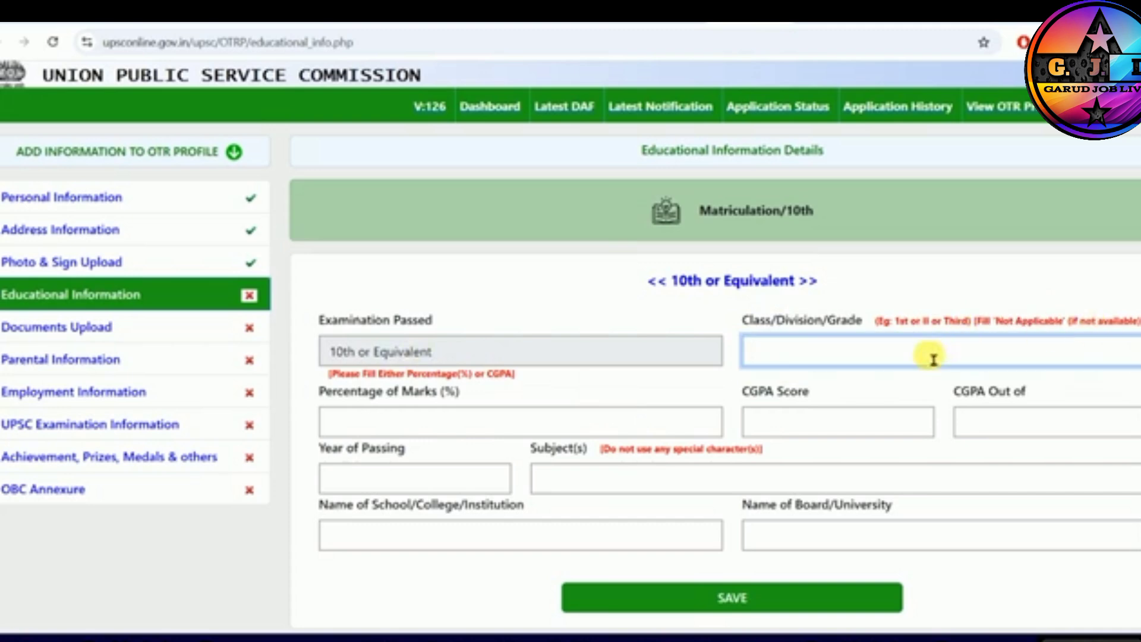
{"action": "left_click", "coordinate": [451, 436]}
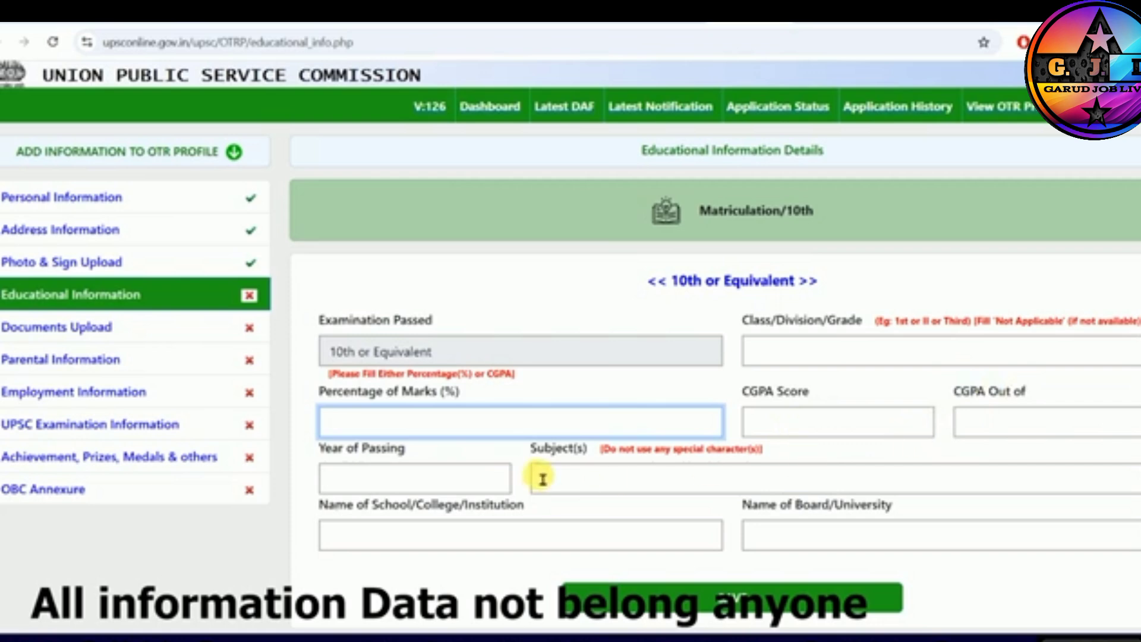
{"action": "left_click", "coordinate": [357, 482]}
{"action": "left_click", "coordinate": [588, 482]}
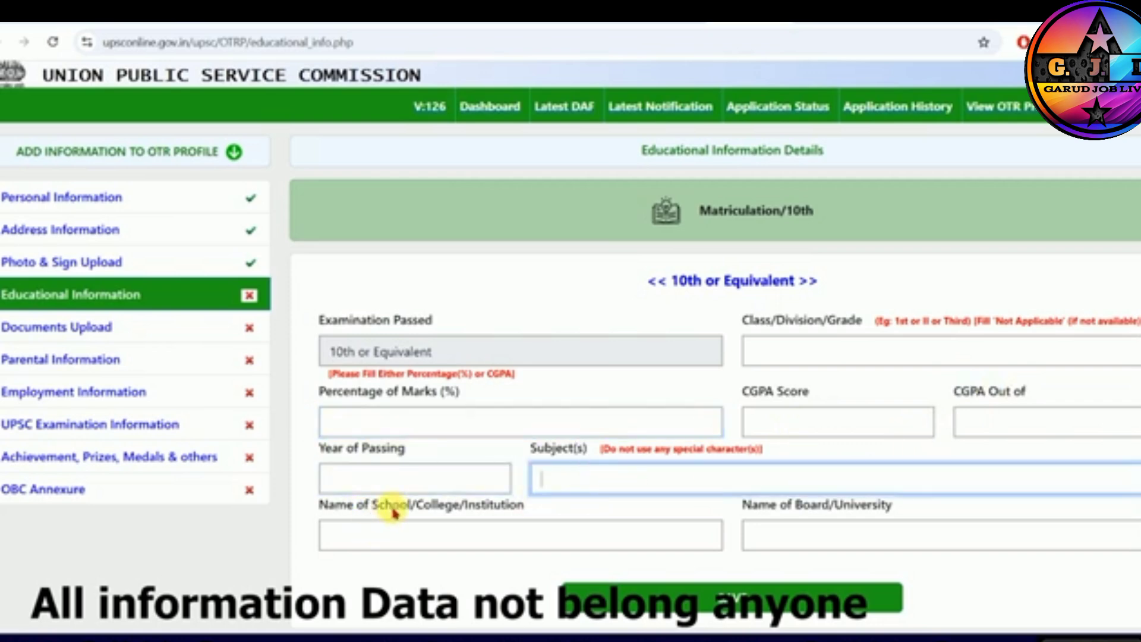
{"action": "left_click_drag", "start_coordinate": [416, 505], "coordinate": [505, 506]}
{"action": "left_click", "coordinate": [862, 533]}
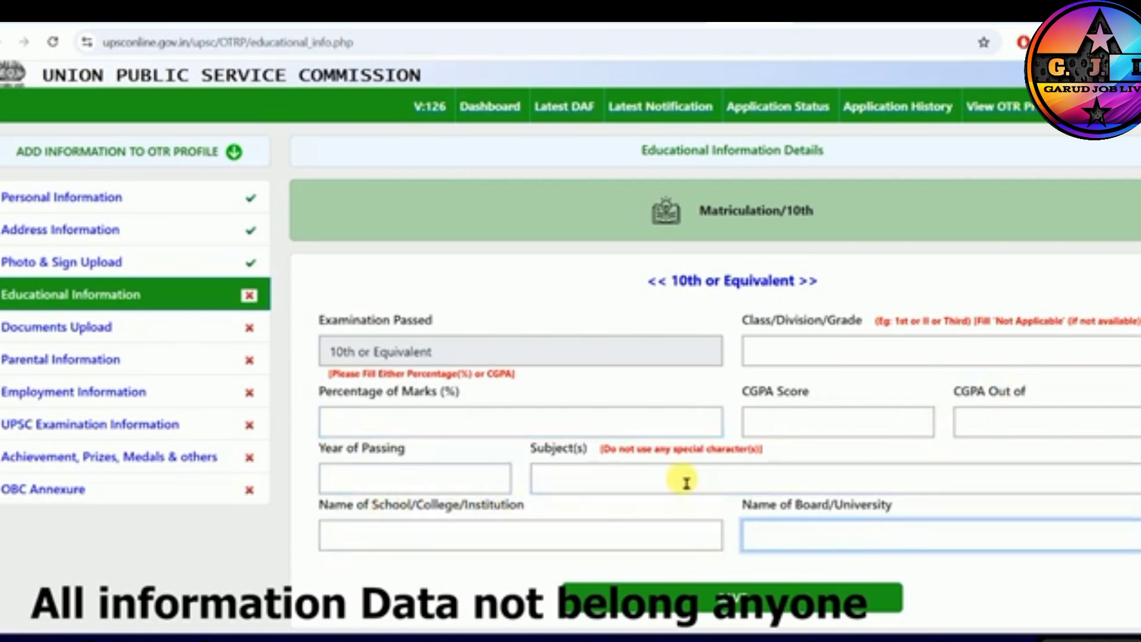
{"action": "left_click", "coordinate": [714, 593]}
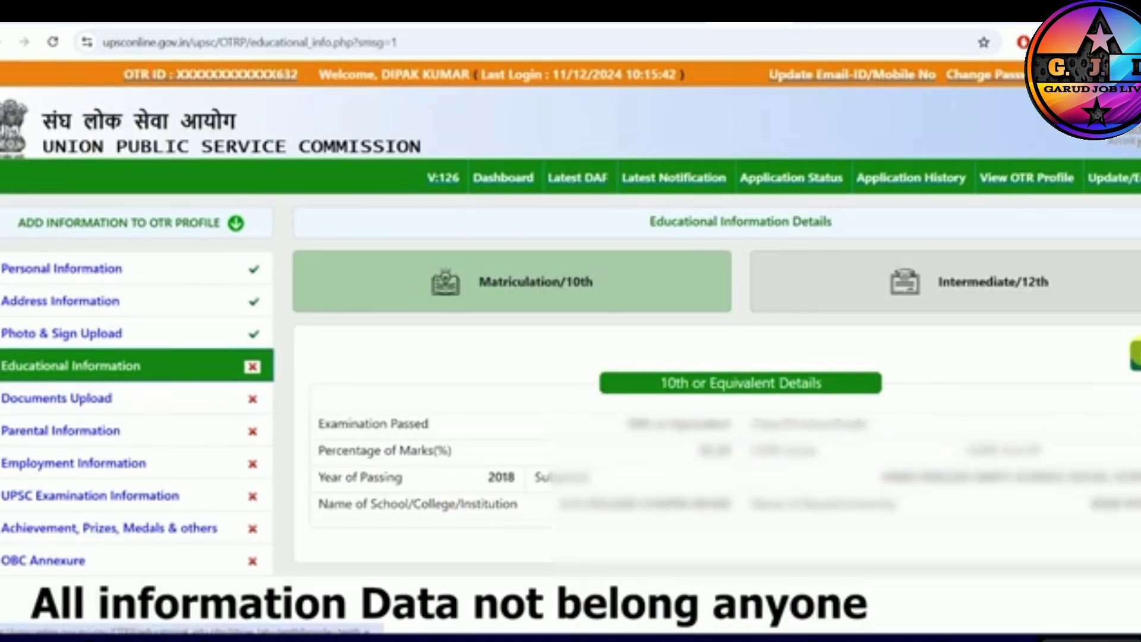
- Open the Intermediate/12th education section and set the 12th or Equivalent status to Completed
{"action": "left_click", "coordinate": [960, 295]}
{"action": "left_click", "coordinate": [450, 424]}
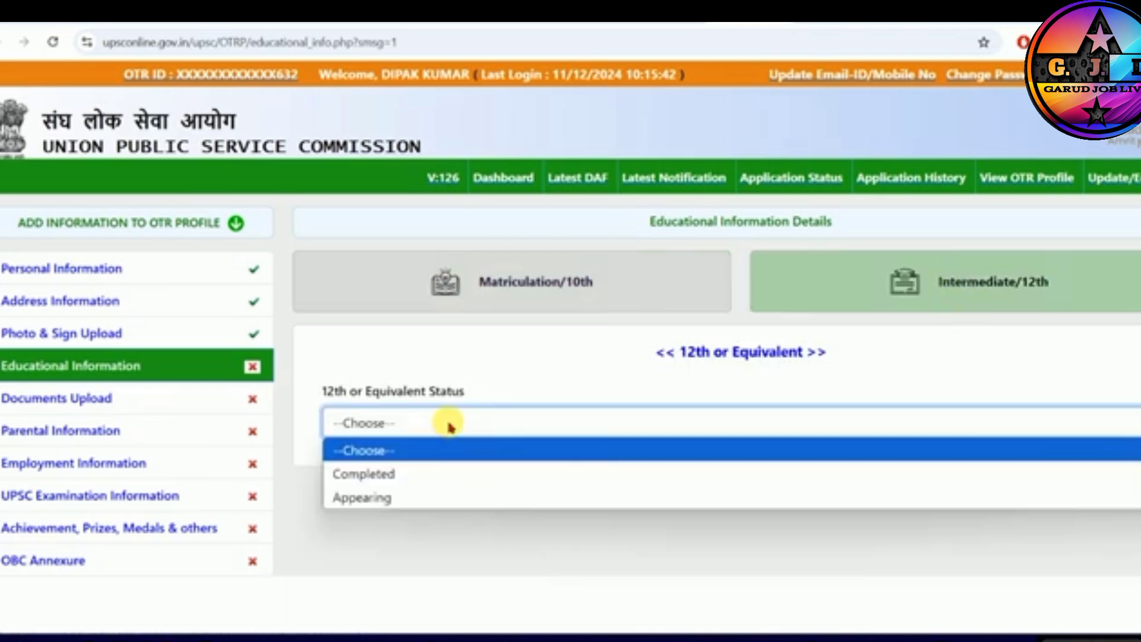
{"action": "left_click", "coordinate": [393, 475]}
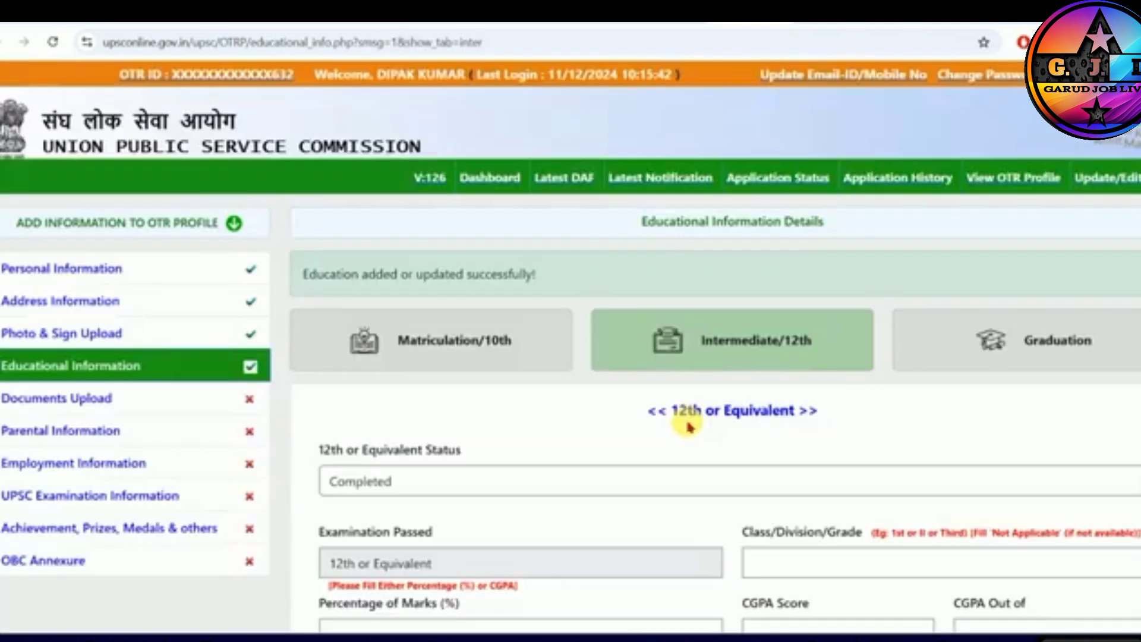
- Try 1ST as the 12th class or division, clear it and check the Not Applicable note
{"action": "scroll", "coordinate": [688, 428], "scroll_direction": "down", "scroll_amount": 3}
{"action": "left_click", "coordinate": [799, 364]}
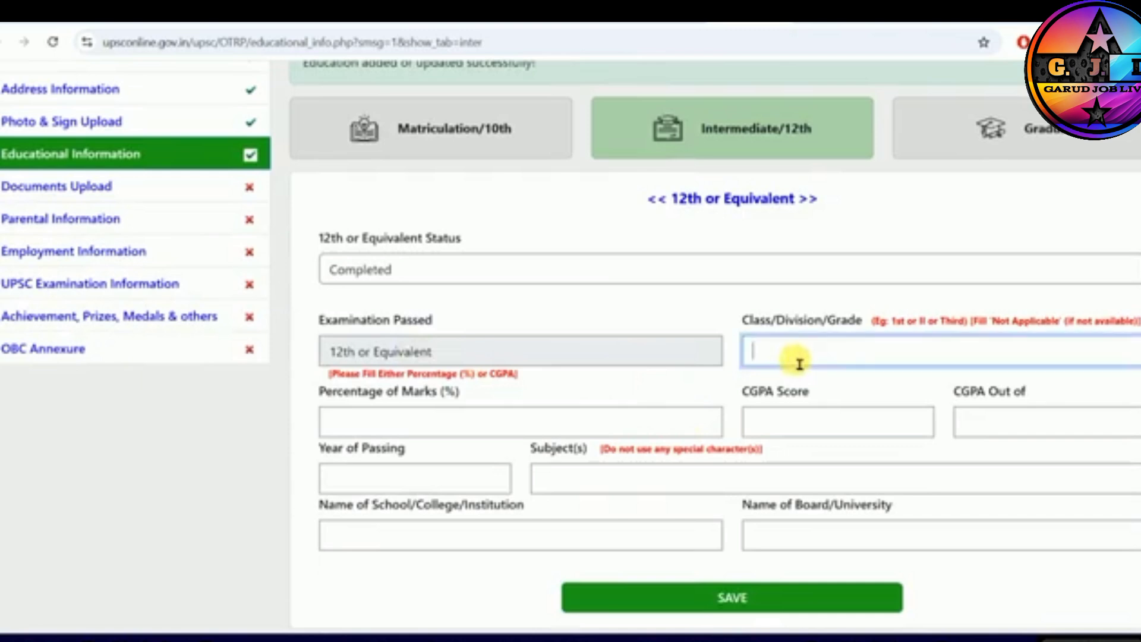
{"action": "type", "text": "1ST"}
{"action": "key", "text": "BackSpace"}
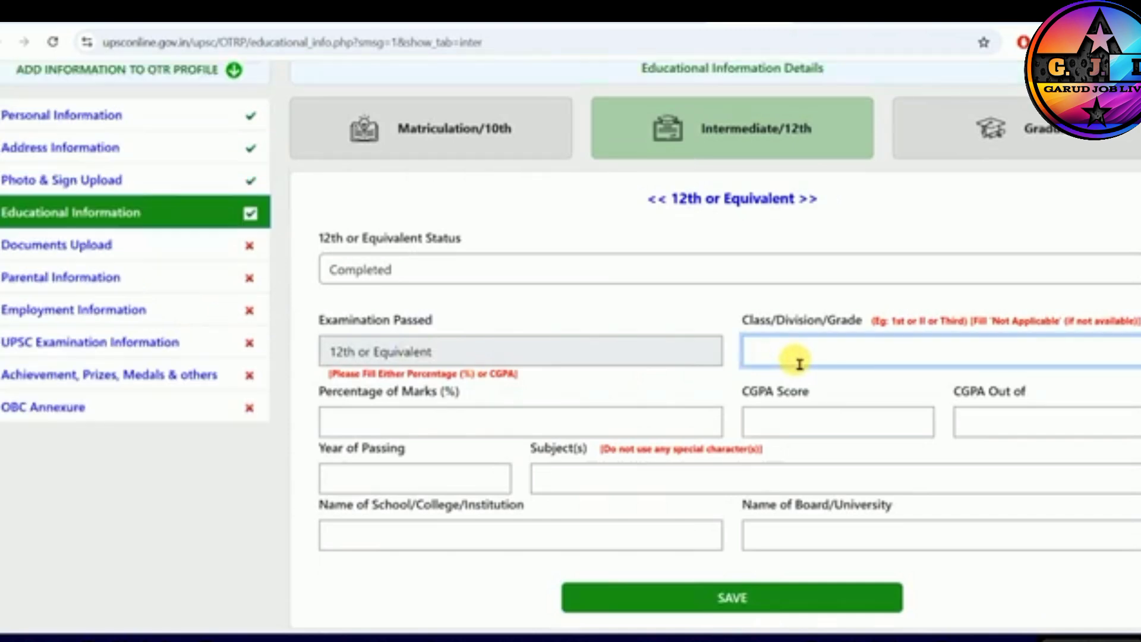
{"action": "left_click_drag", "start_coordinate": [1055, 321], "coordinate": [1090, 324]}
{"action": "left_click", "coordinate": [999, 331]}
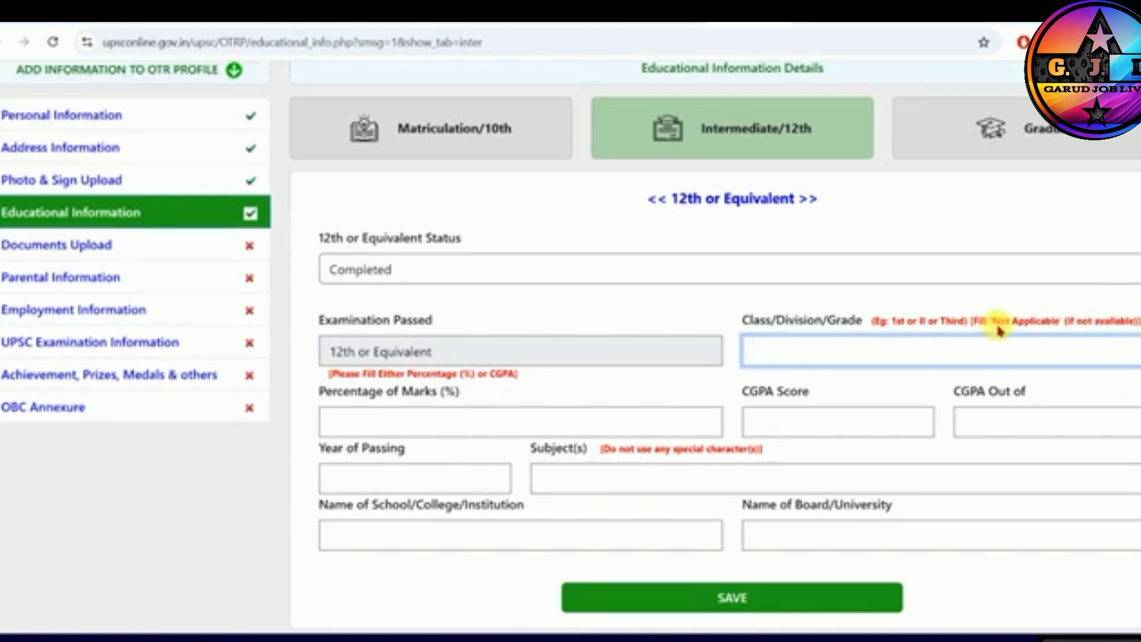
- Examine the 12th details fields for marks percentage, CGPA, year of passing, subjects, school and board
{"action": "left_click", "coordinate": [385, 431]}
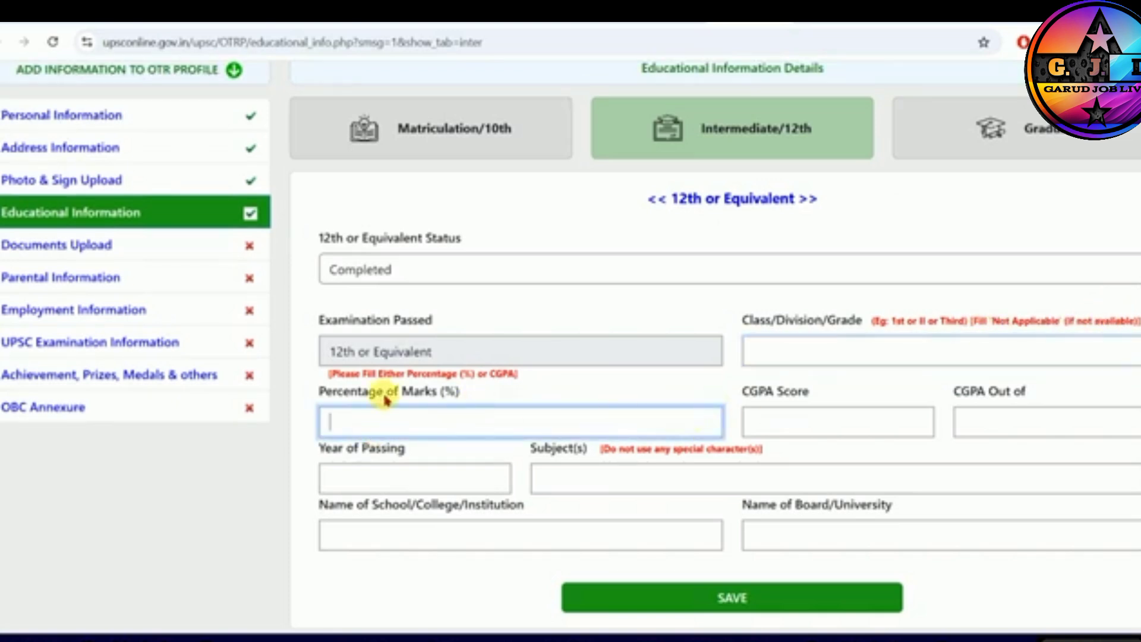
{"action": "left_click_drag", "start_coordinate": [363, 395], "coordinate": [435, 395]}
{"action": "left_click", "coordinate": [408, 424]}
{"action": "left_click_drag", "start_coordinate": [750, 398], "coordinate": [798, 397]}
{"action": "left_click_drag", "start_coordinate": [977, 395], "coordinate": [1022, 395]}
{"action": "left_click", "coordinate": [1024, 397]}
{"action": "left_click", "coordinate": [460, 433]}
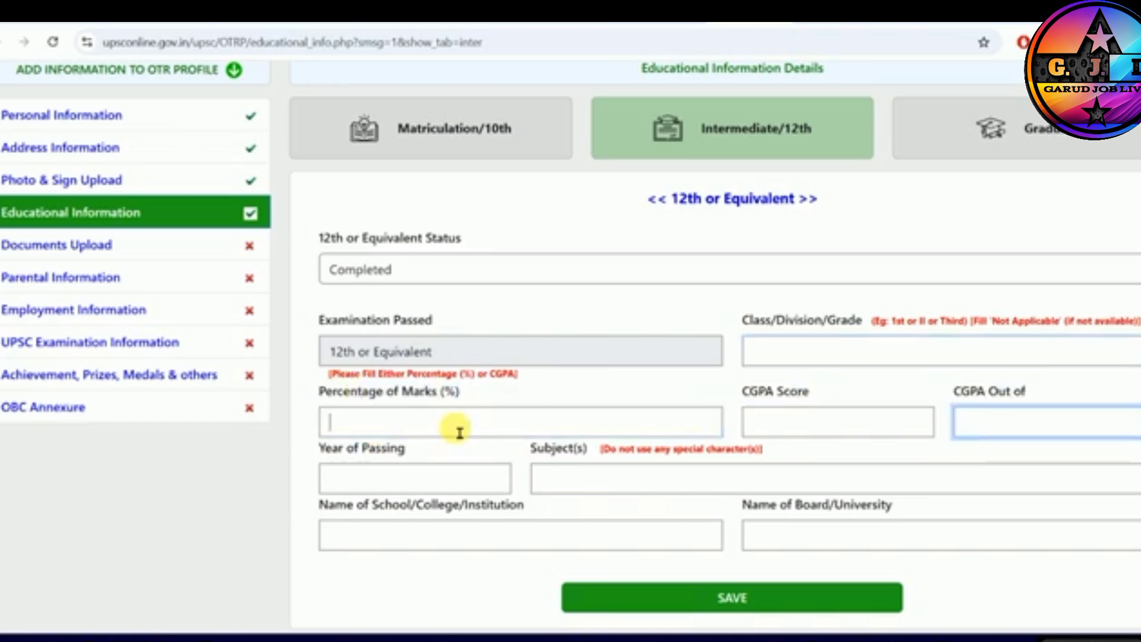
{"action": "left_click", "coordinate": [824, 432]}
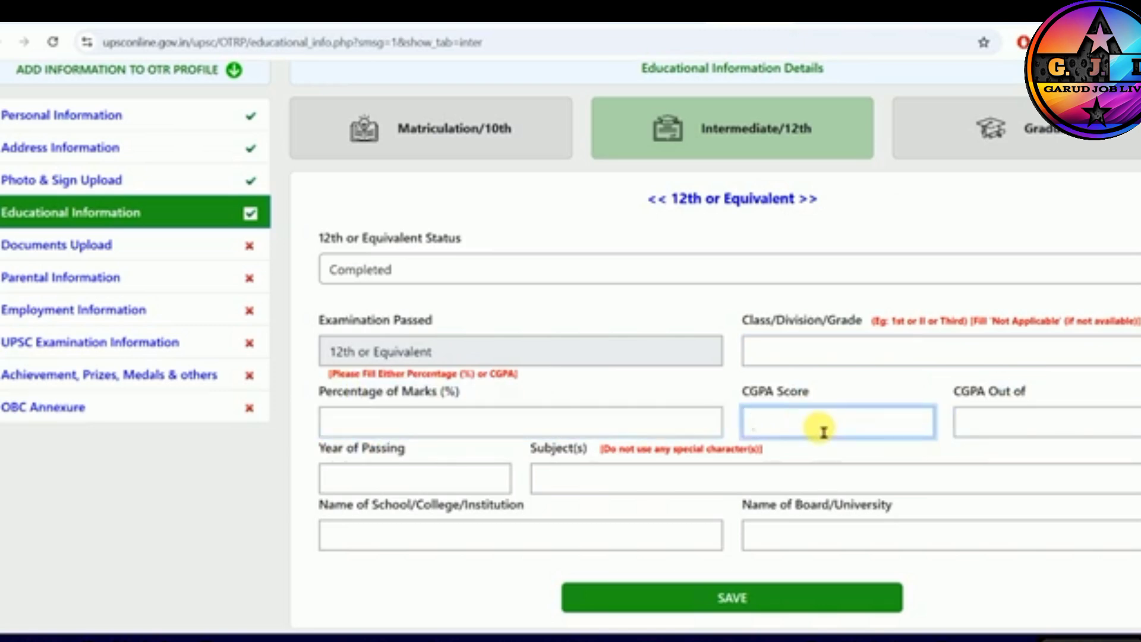
{"action": "left_click", "coordinate": [559, 434]}
{"action": "left_click", "coordinate": [393, 483]}
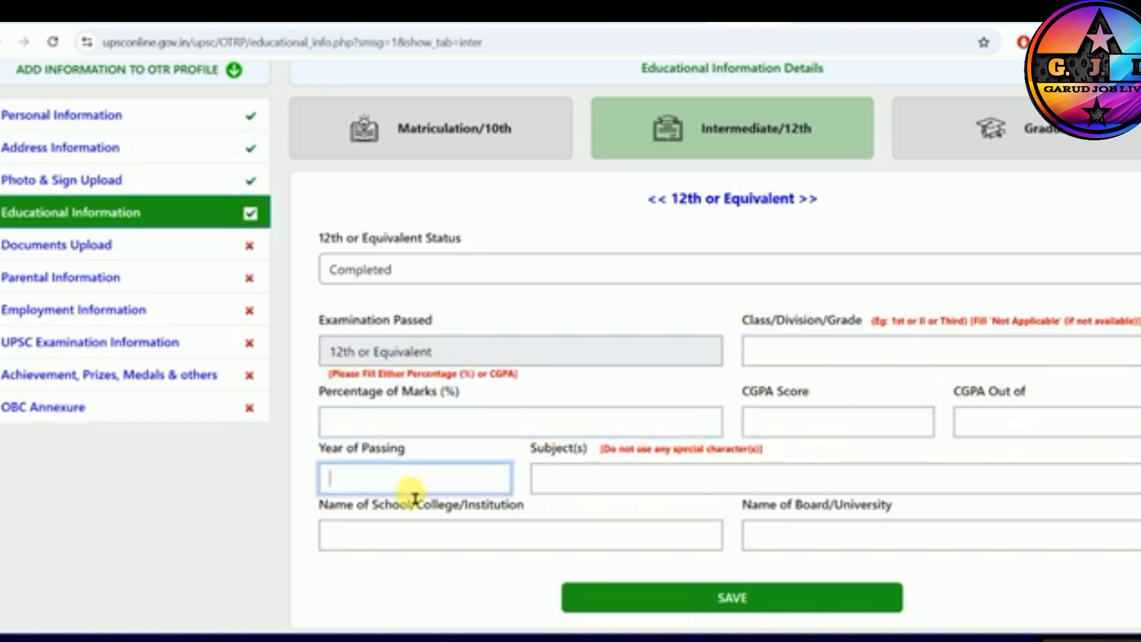
{"action": "left_click", "coordinate": [586, 490]}
{"action": "left_click", "coordinate": [397, 538]}
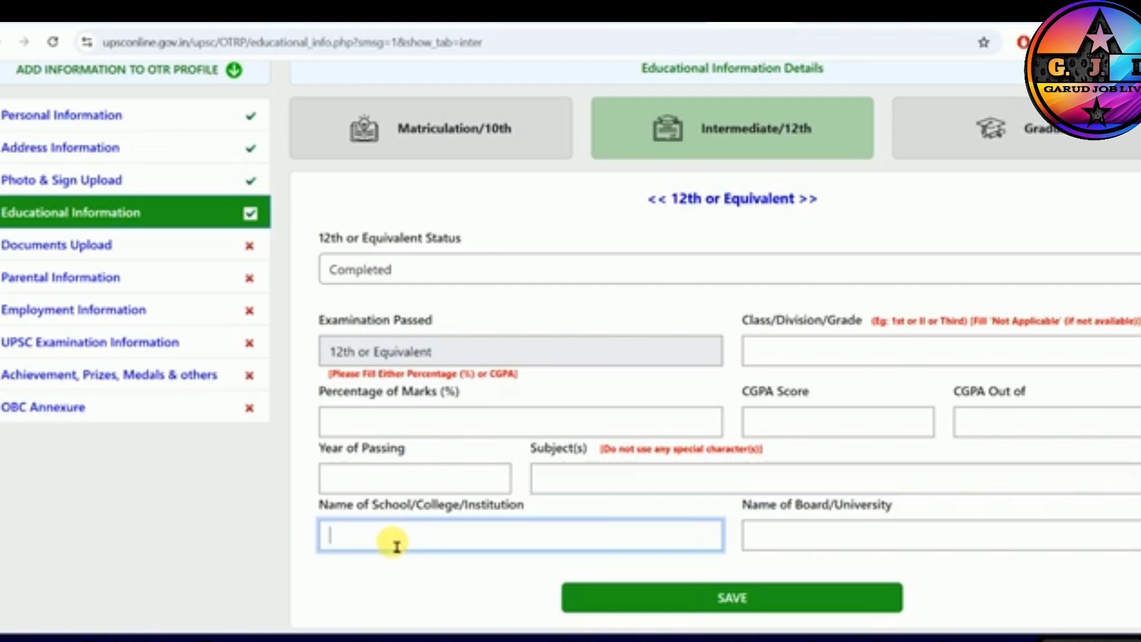
{"action": "left_click", "coordinate": [834, 539]}
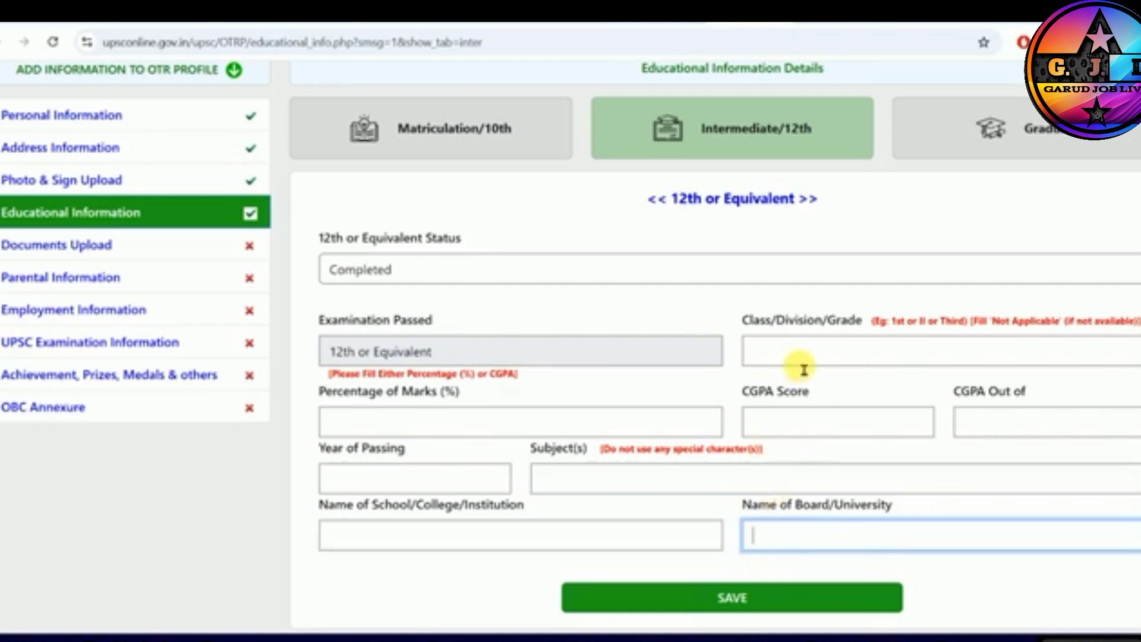
- Set the 12th or Equivalent status to Appearing and save it
{"action": "left_click", "coordinate": [354, 278]}
{"action": "left_click", "coordinate": [361, 348]}
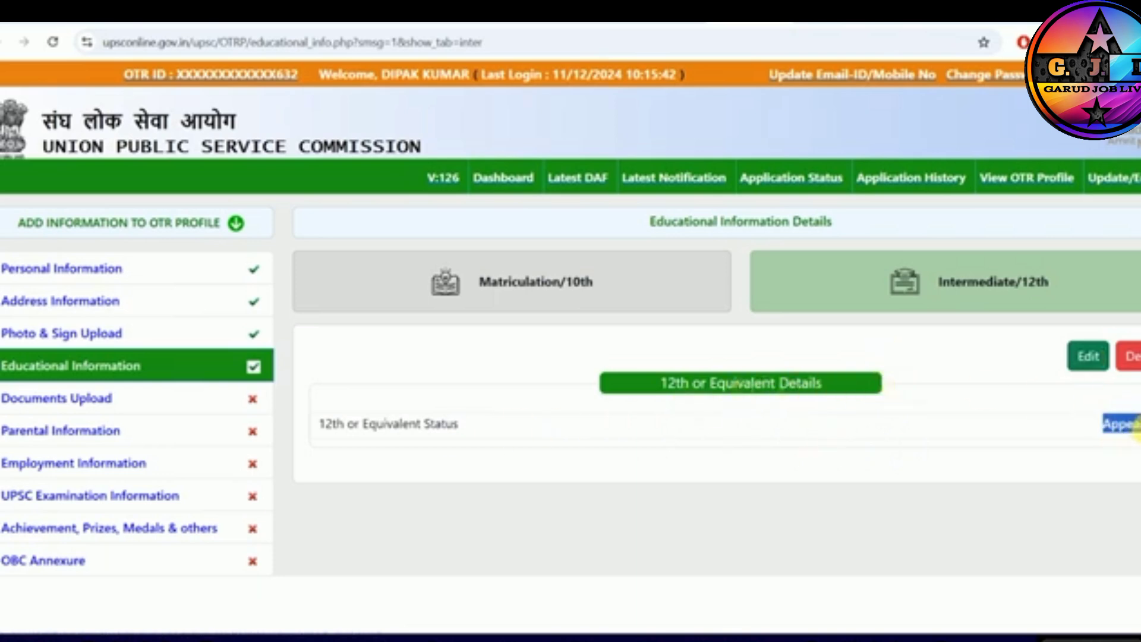
- Open Documents Upload and read the requirements for the matriculation certificate and the NDA(I), 2025 12th class certificate
{"action": "left_click", "coordinate": [62, 400]}
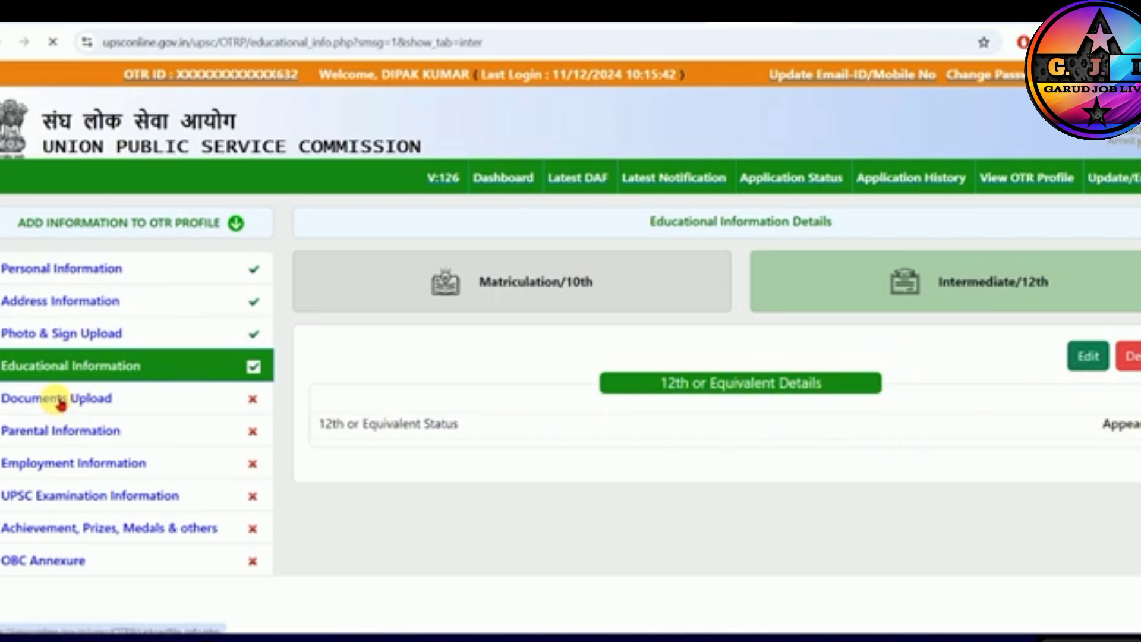
{"action": "scroll", "coordinate": [569, 416], "scroll_direction": "down", "scroll_amount": 3}
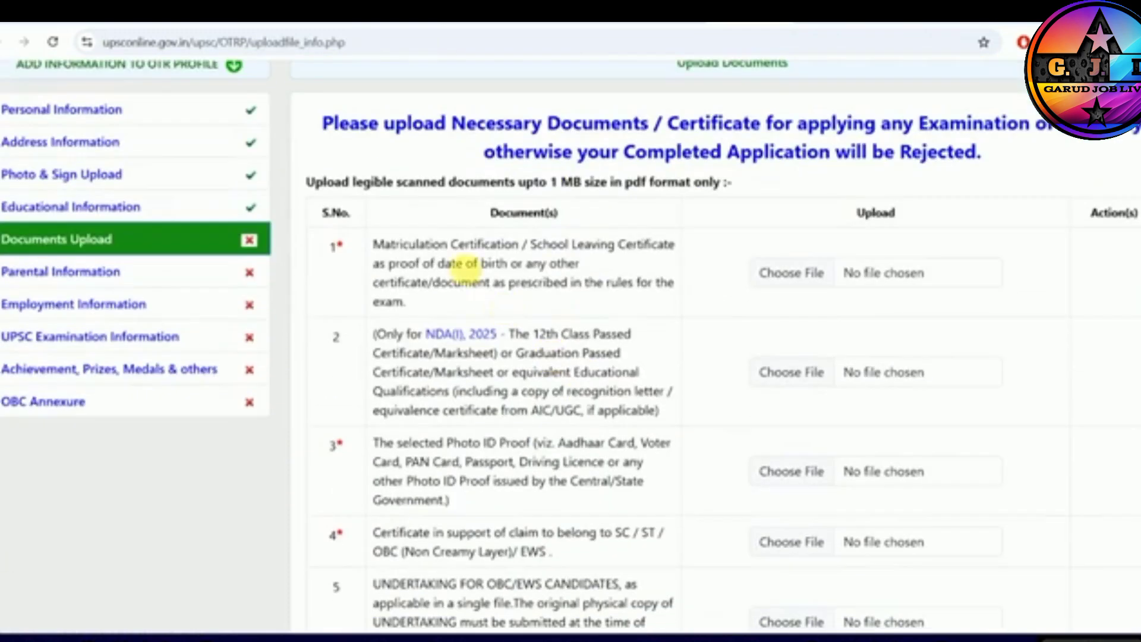
{"action": "left_click_drag", "start_coordinate": [451, 245], "coordinate": [660, 248]}
{"action": "left_click", "coordinate": [475, 269]}
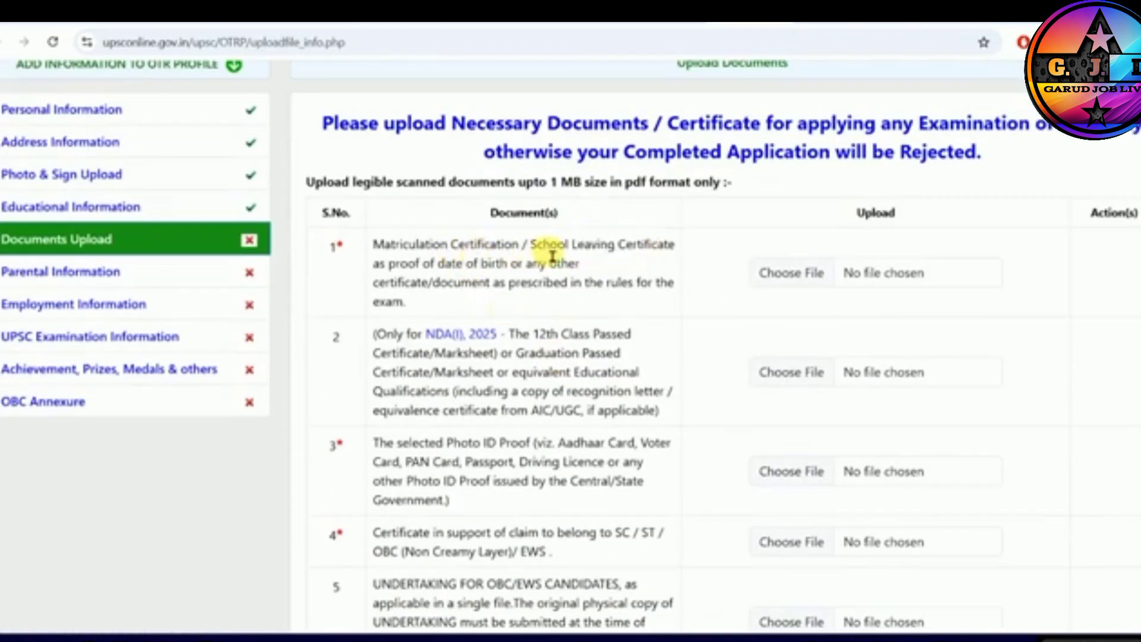
{"action": "left_click_drag", "start_coordinate": [400, 264], "coordinate": [557, 263]}
{"action": "scroll", "coordinate": [528, 291], "scroll_direction": "down", "scroll_amount": 1}
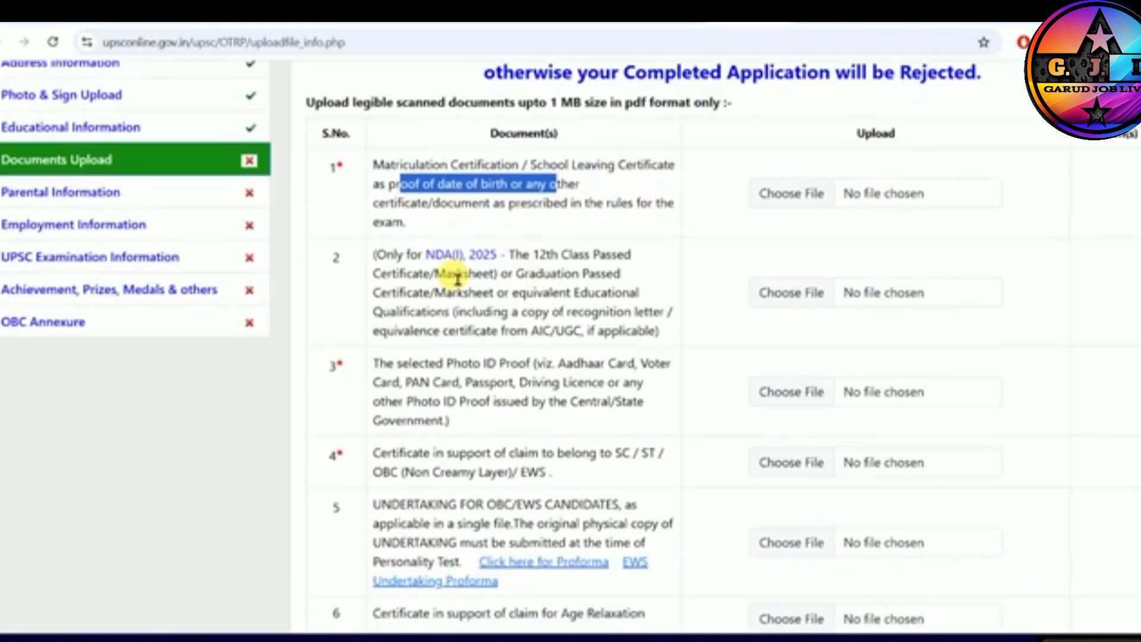
{"action": "left_click_drag", "start_coordinate": [381, 278], "coordinate": [621, 280]}
{"action": "left_click", "coordinate": [445, 299]}
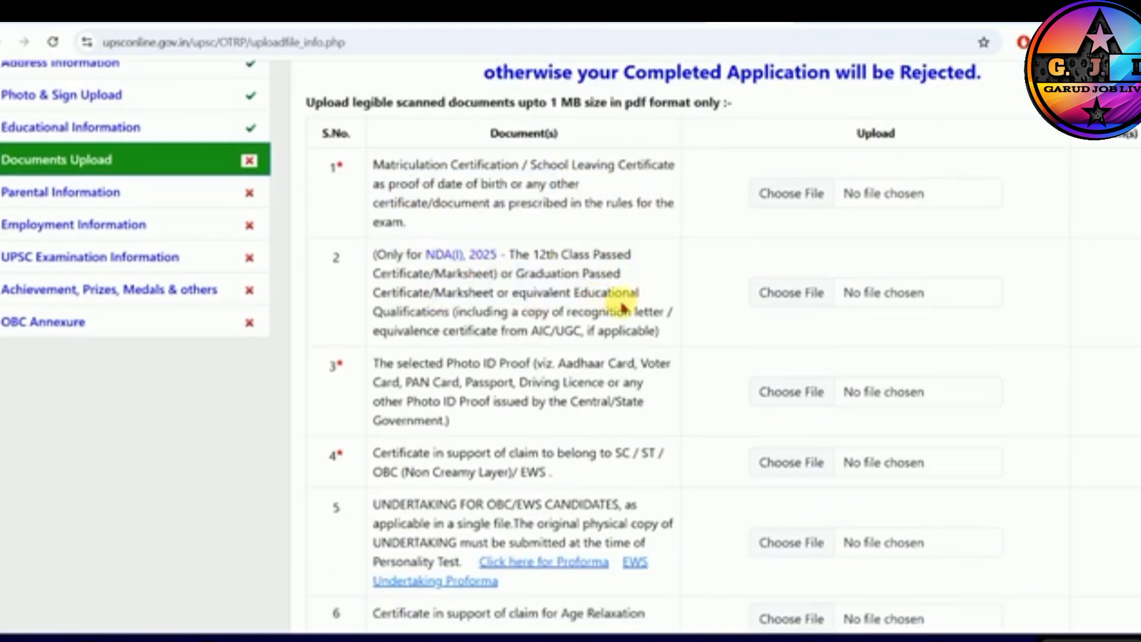
{"action": "left_click_drag", "start_coordinate": [344, 267], "coordinate": [408, 257]}
{"action": "left_click_drag", "start_coordinate": [531, 254], "coordinate": [591, 268]}
{"action": "left_click", "coordinate": [345, 267]}
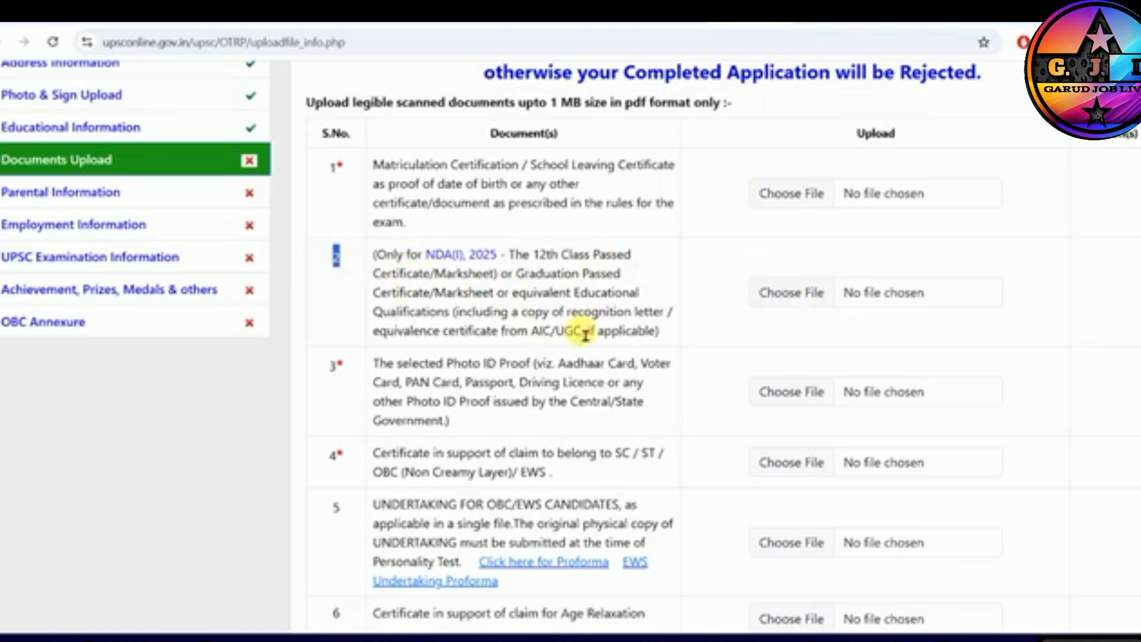
- Read the upload requirements for the photo ID proof and the SC/ST/OBC/EWS category certificate
{"action": "scroll", "coordinate": [581, 331], "scroll_direction": "down", "scroll_amount": 1}
{"action": "left_click_drag", "start_coordinate": [419, 284], "coordinate": [536, 290]}
{"action": "left_click", "coordinate": [624, 294]}
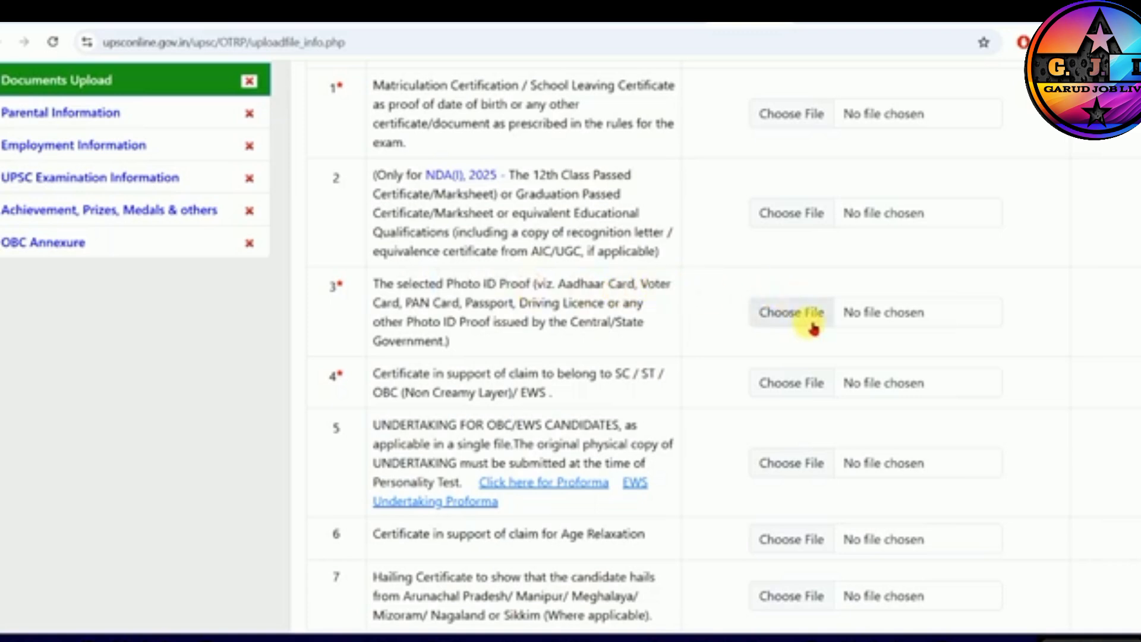
{"action": "left_click_drag", "start_coordinate": [423, 289], "coordinate": [577, 292]}
{"action": "left_click", "coordinate": [840, 331]}
{"action": "scroll", "coordinate": [759, 323], "scroll_direction": "down", "scroll_amount": 1}
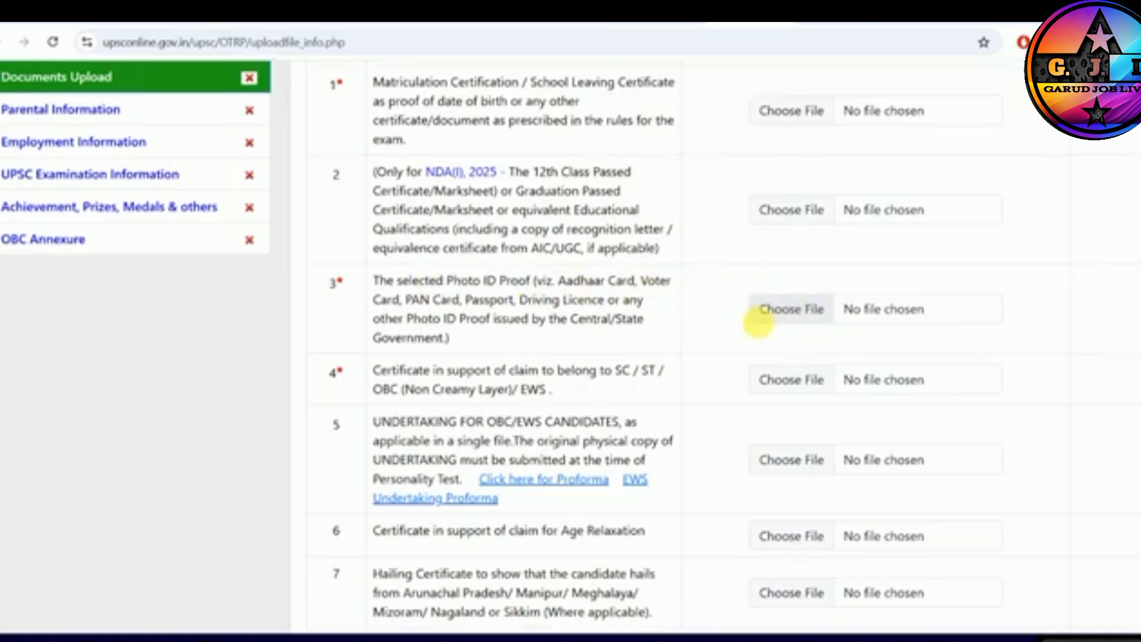
{"action": "left_click_drag", "start_coordinate": [411, 303], "coordinate": [614, 303]}
{"action": "left_click", "coordinate": [610, 308]}
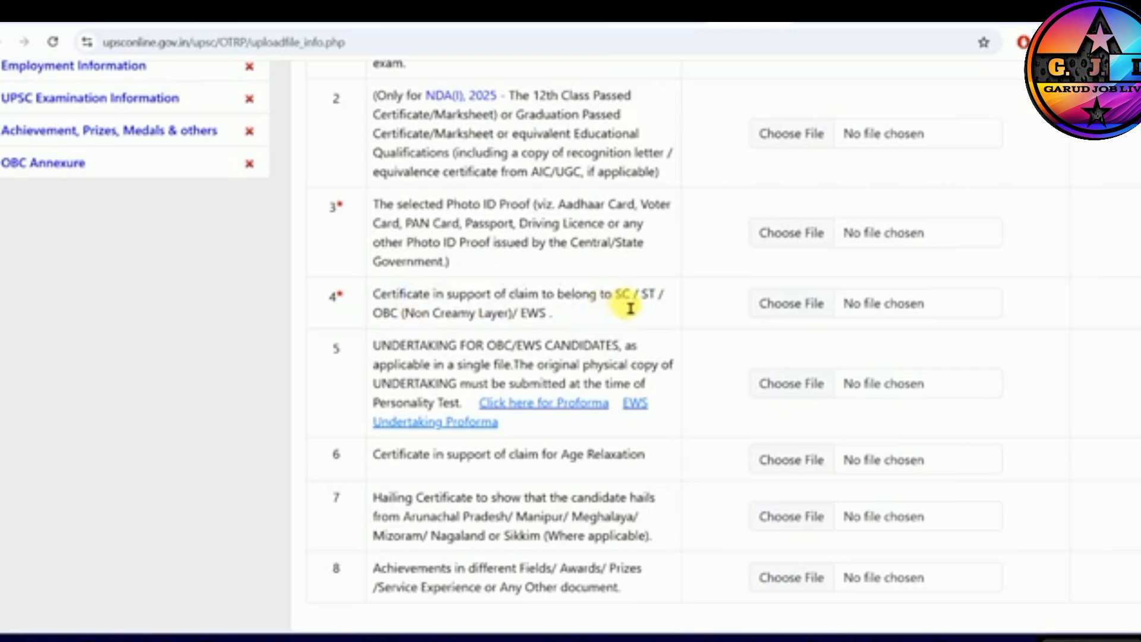
{"action": "left_click_drag", "start_coordinate": [449, 301], "coordinate": [568, 301]}
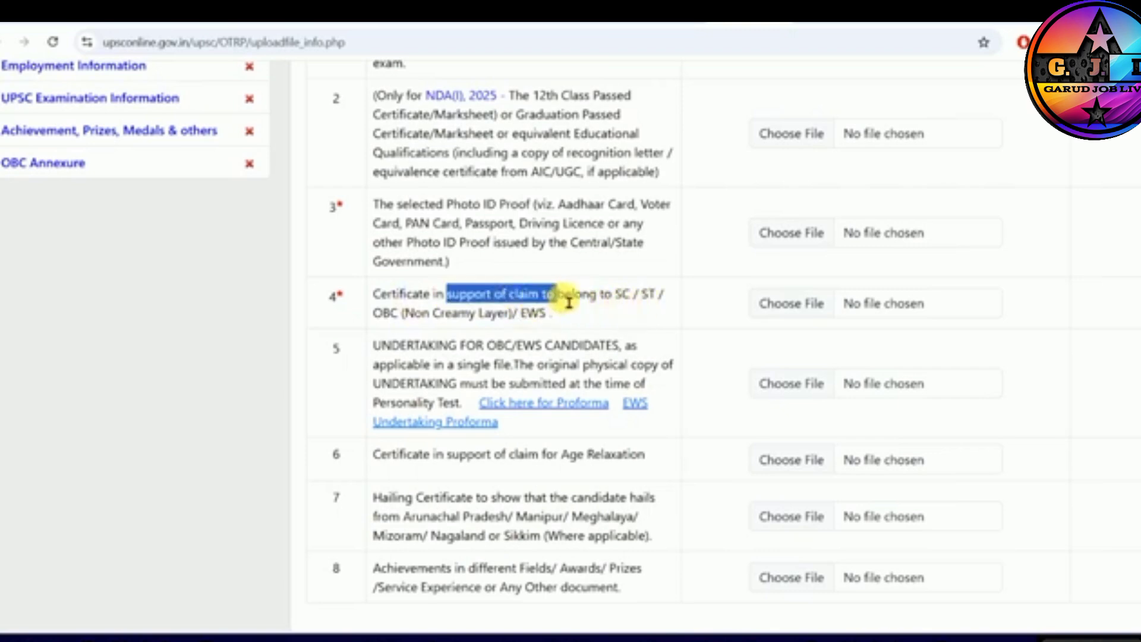
{"action": "left_click", "coordinate": [571, 300]}
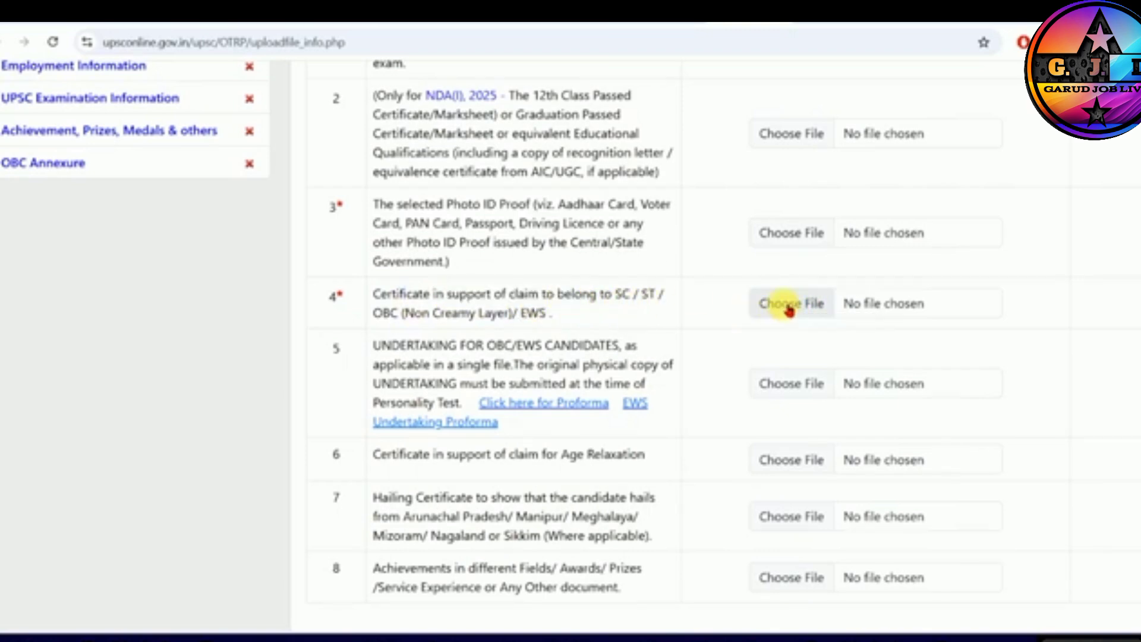
{"action": "scroll", "coordinate": [767, 318], "scroll_direction": "down", "scroll_amount": 1}
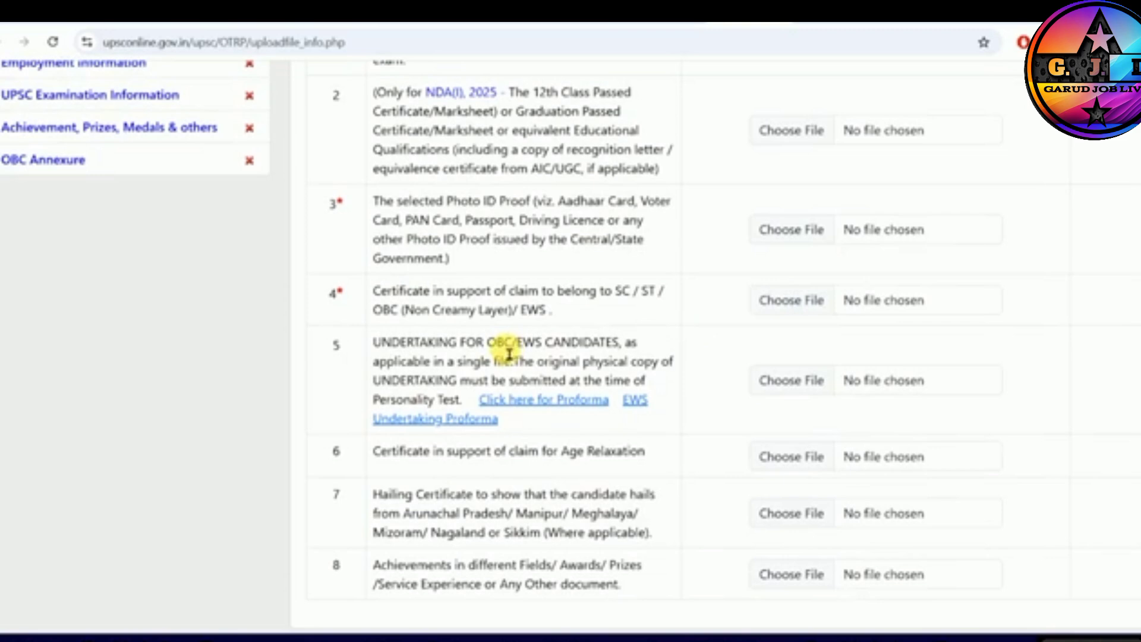
- Read the OBC/EWS undertaking requirement, open its proforma link and examine the OBC certificate entries under Forms and Downloads
{"action": "left_click_drag", "start_coordinate": [535, 344], "coordinate": [642, 357]}
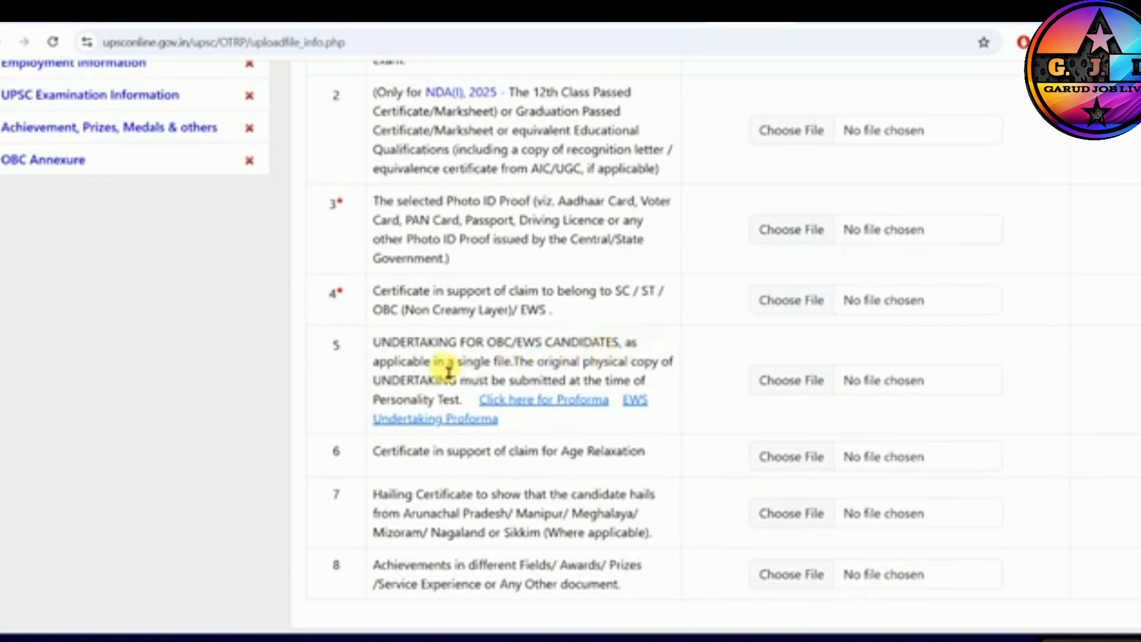
{"action": "left_click_drag", "start_coordinate": [436, 362], "coordinate": [490, 371]}
{"action": "left_click", "coordinate": [654, 375]}
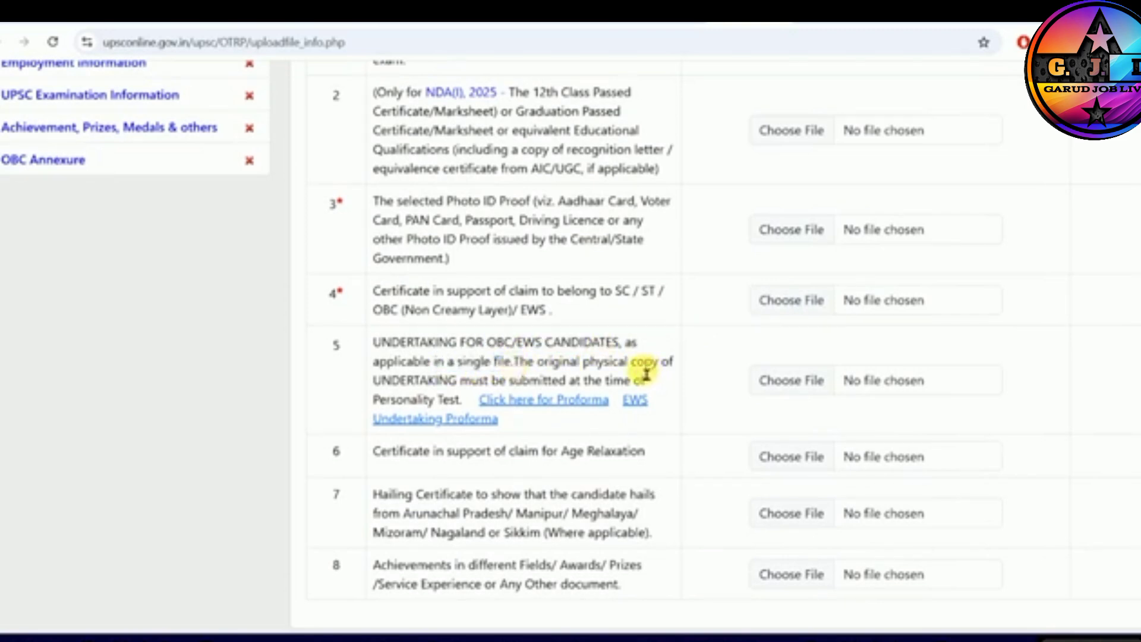
{"action": "left_click", "coordinate": [547, 400]}
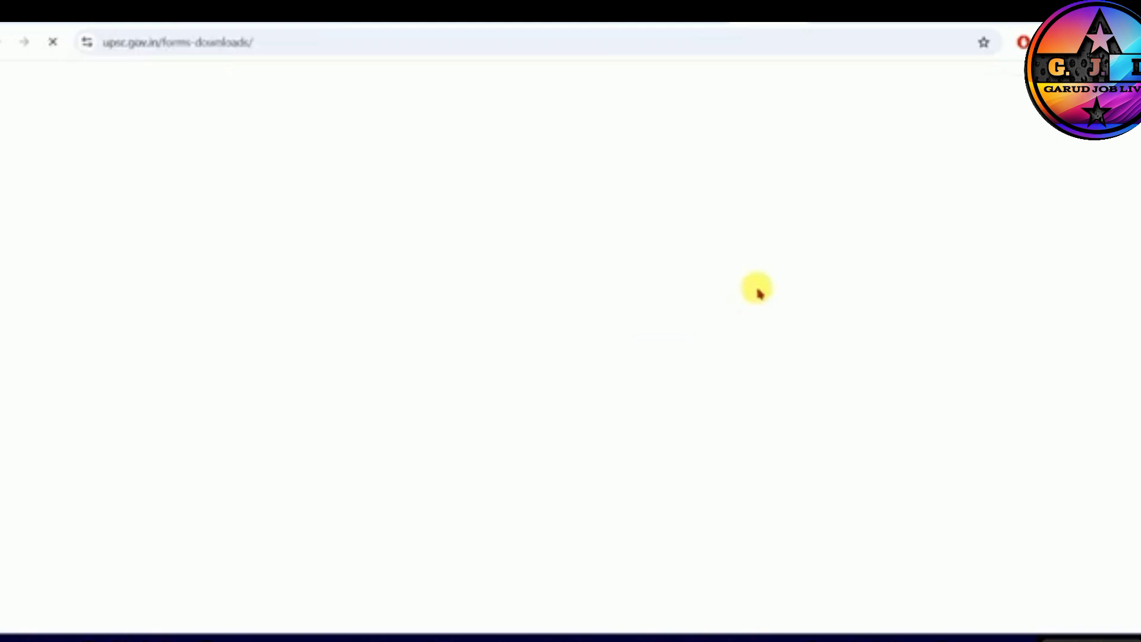
{"action": "scroll", "coordinate": [480, 294], "scroll_direction": "down", "scroll_amount": 3}
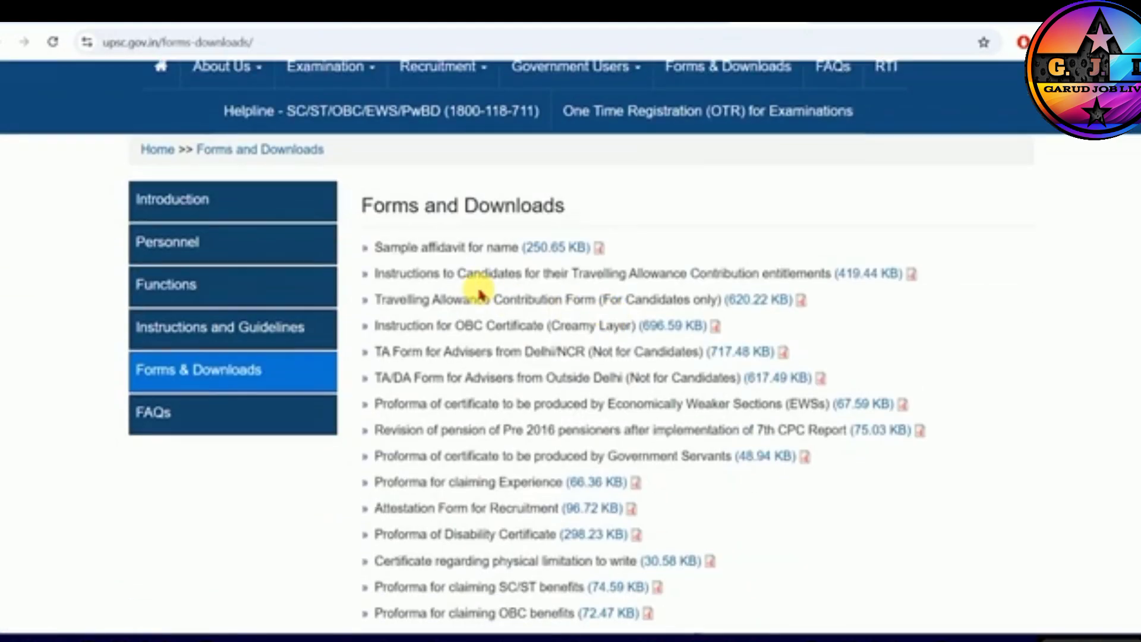
{"action": "left_click_drag", "start_coordinate": [401, 331], "coordinate": [562, 331]}
{"action": "left_click", "coordinate": [596, 331]}
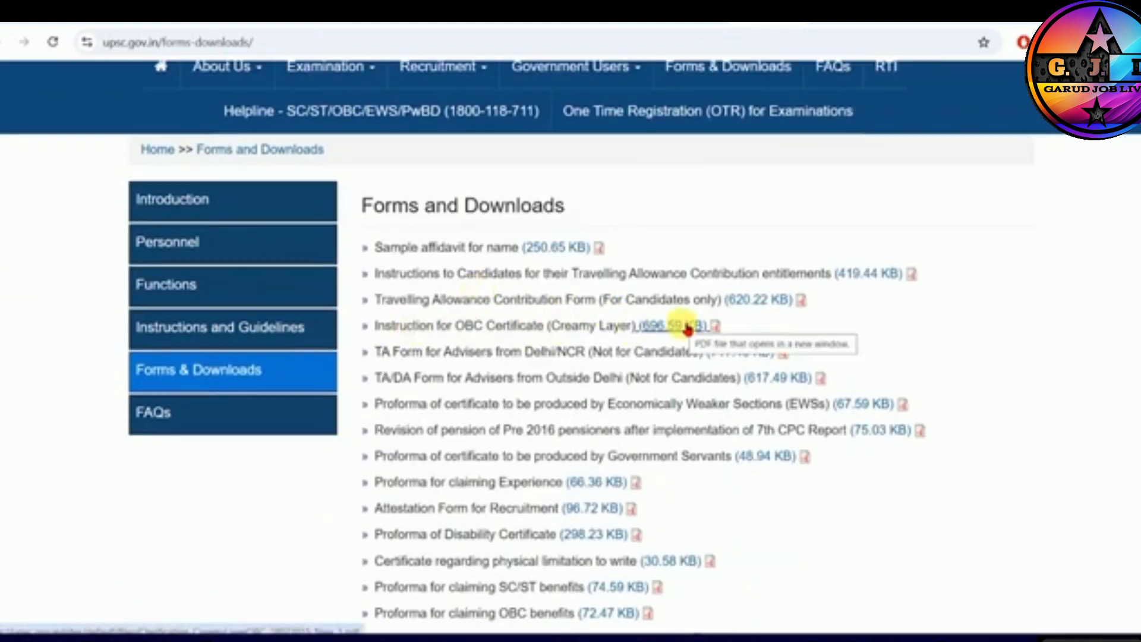
{"action": "scroll", "coordinate": [688, 329], "scroll_direction": "down", "scroll_amount": 1}
{"action": "scroll", "coordinate": [687, 329], "scroll_direction": "down", "scroll_amount": 2}
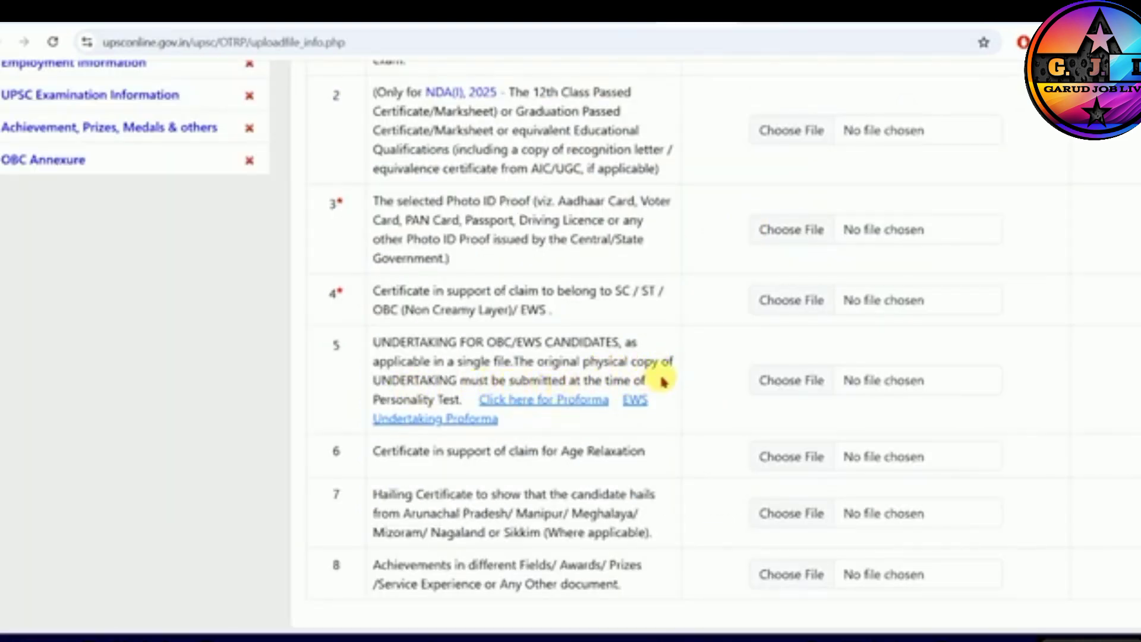
- Open the EWS Undertaking Proforma from the documents list and read through its format down to the signature block
{"action": "left_click_drag", "start_coordinate": [376, 404], "coordinate": [448, 403]}
{"action": "left_click", "coordinate": [452, 402]}
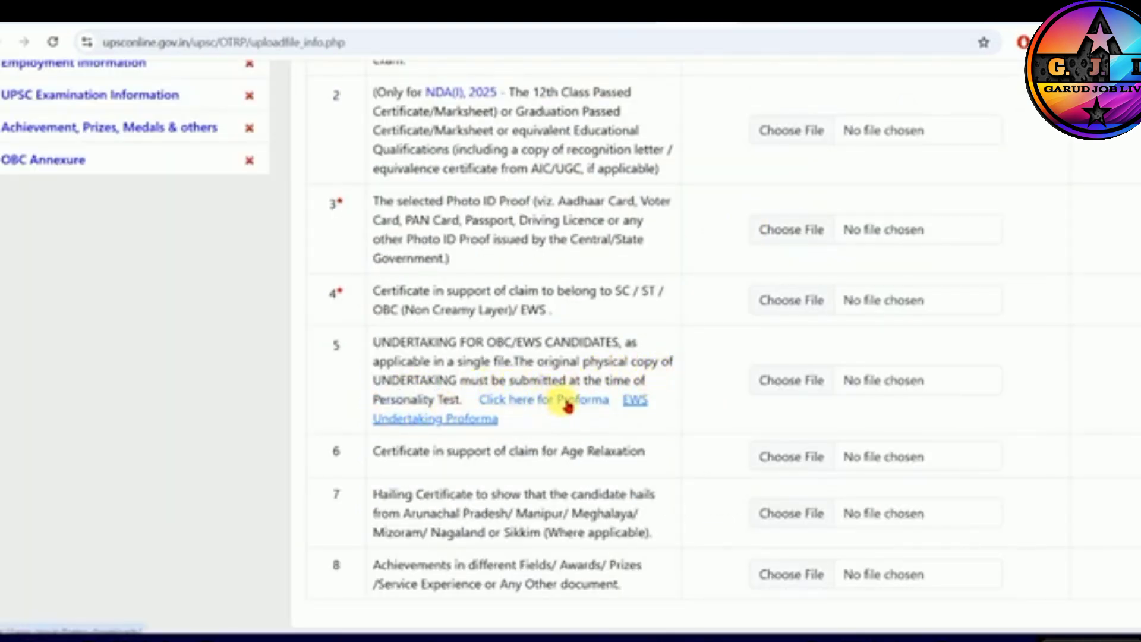
{"action": "left_click", "coordinate": [437, 419]}
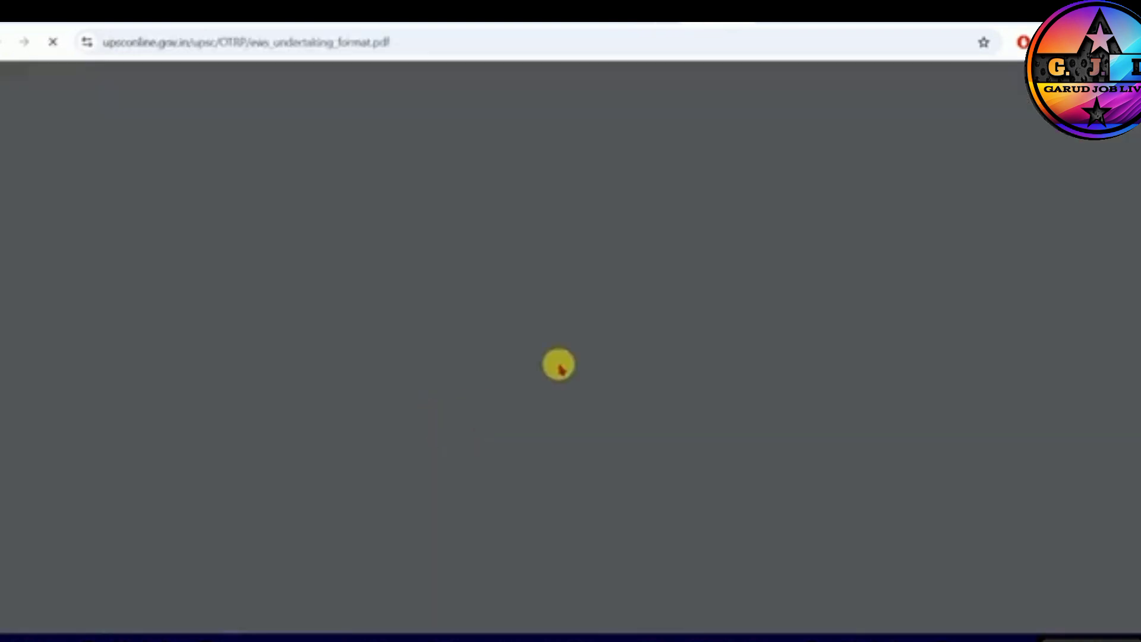
{"action": "left_click", "coordinate": [620, 83]}
{"action": "left_click", "coordinate": [619, 83]}
{"action": "left_click", "coordinate": [619, 83]}
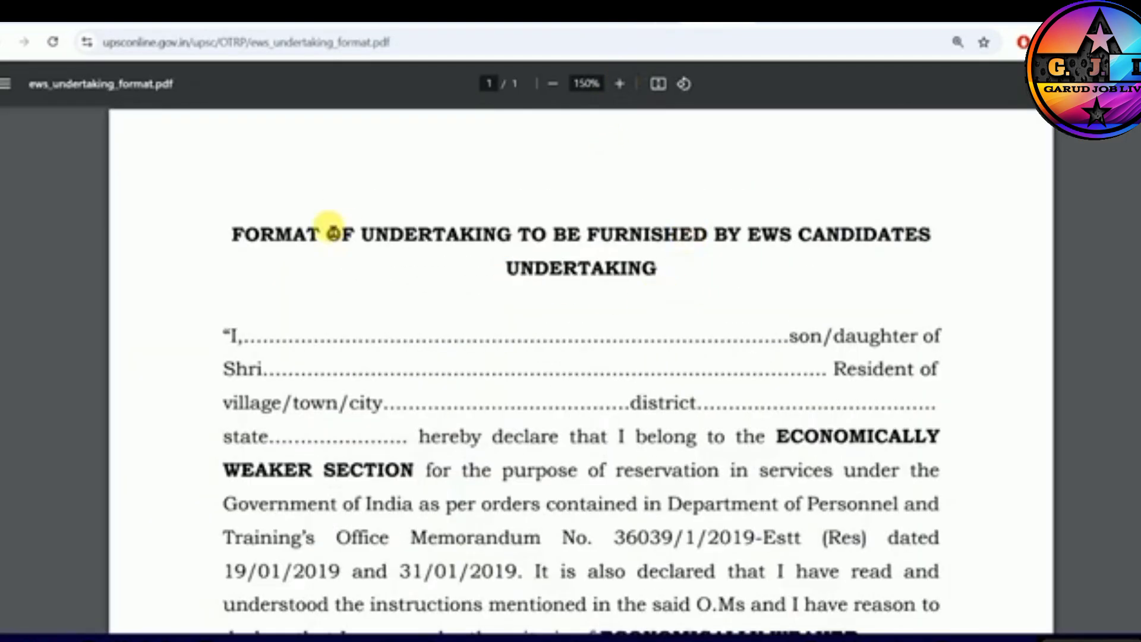
{"action": "left_click_drag", "start_coordinate": [279, 237], "coordinate": [635, 240]}
{"action": "left_click", "coordinate": [641, 250]}
{"action": "scroll", "coordinate": [642, 252], "scroll_direction": "down", "scroll_amount": 6}
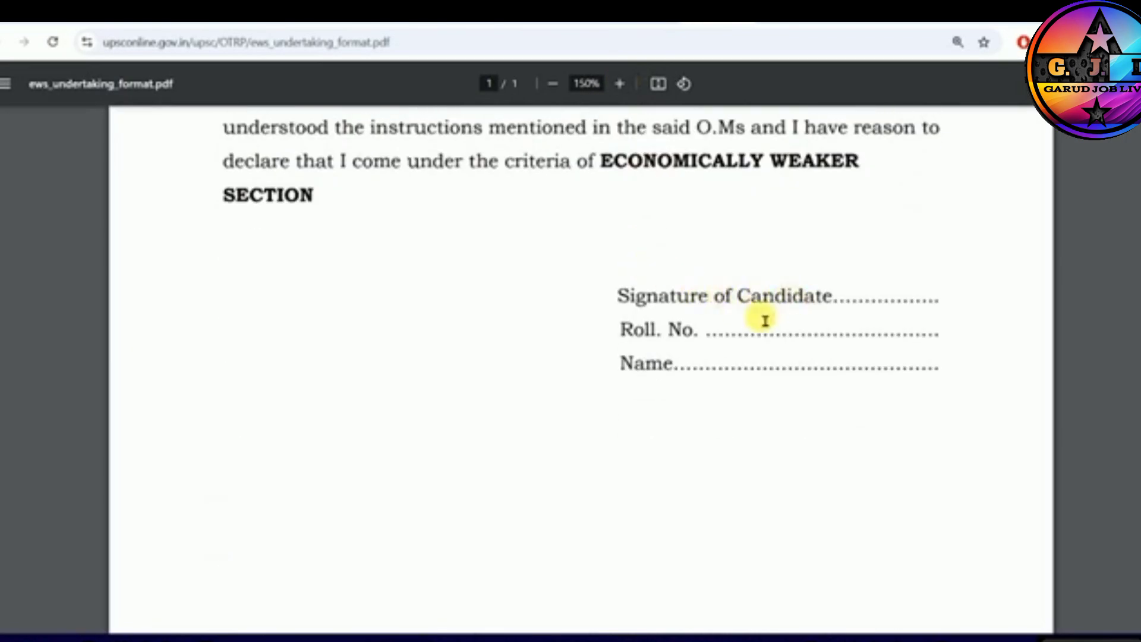
{"action": "scroll", "coordinate": [639, 385], "scroll_direction": "up", "scroll_amount": 1}
{"action": "scroll", "coordinate": [639, 385], "scroll_direction": "up", "scroll_amount": 6}
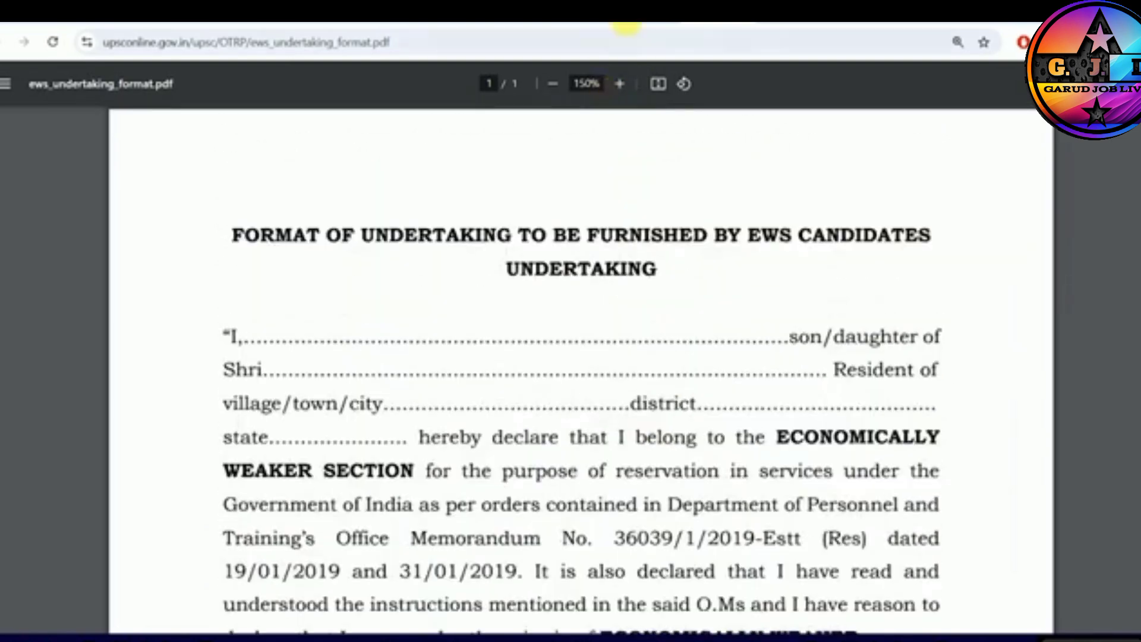
- Return to the documents list and read the requirements for the OBC/EWS undertaking and the age relaxation certificate
{"action": "left_click", "coordinate": [629, 25]}
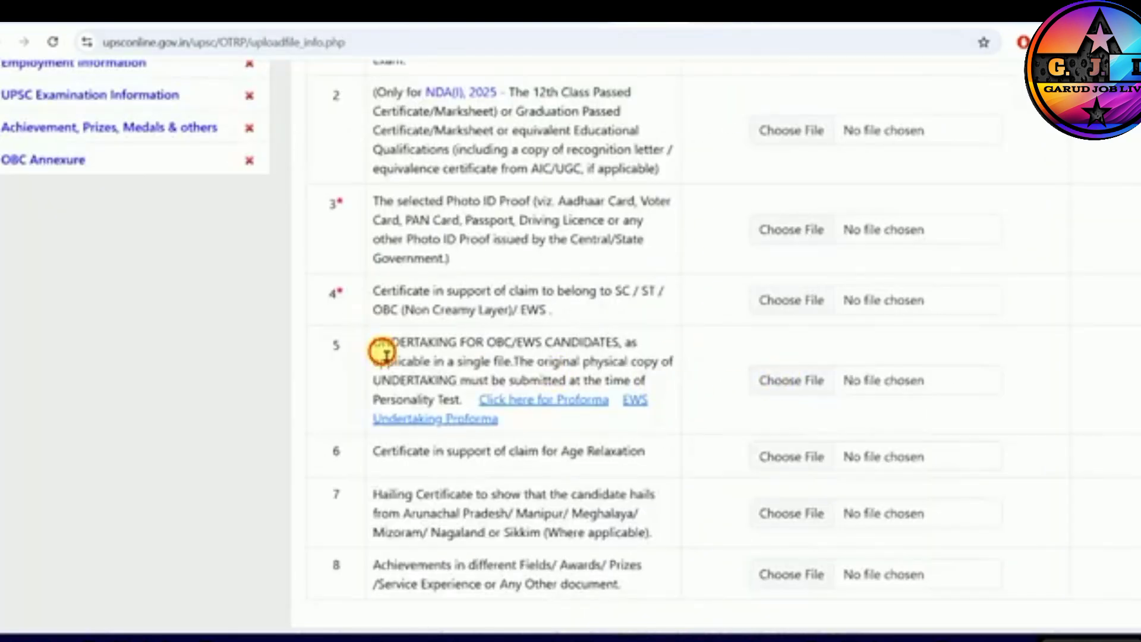
{"action": "left_click_drag", "start_coordinate": [382, 352], "coordinate": [603, 351]}
{"action": "left_click", "coordinate": [550, 350]}
{"action": "double_click", "coordinate": [337, 345]}
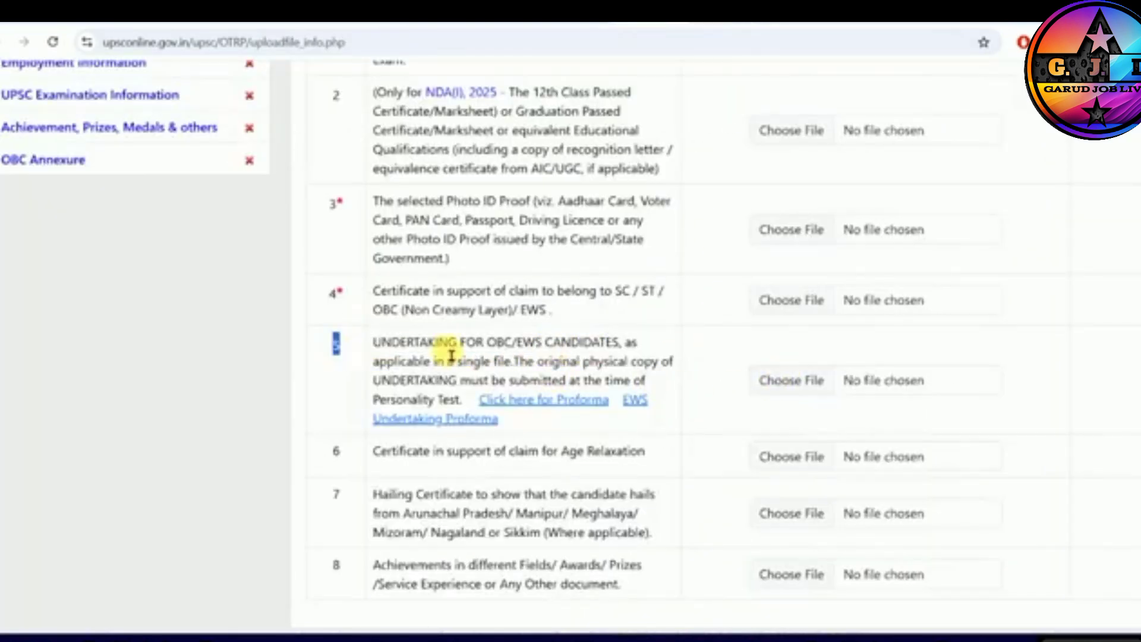
{"action": "left_click_drag", "start_coordinate": [392, 452], "coordinate": [610, 455]}
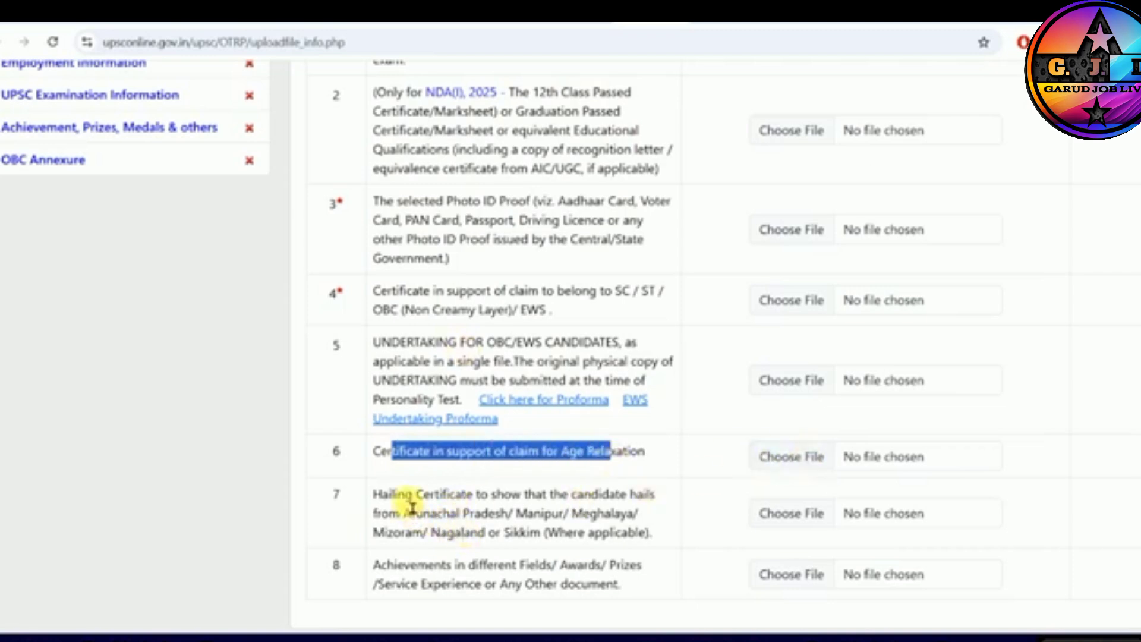
- Read the hailing certificate requirement and the north-eastern states it applies to
{"action": "double_click", "coordinate": [437, 494]}
{"action": "left_click", "coordinate": [548, 509]}
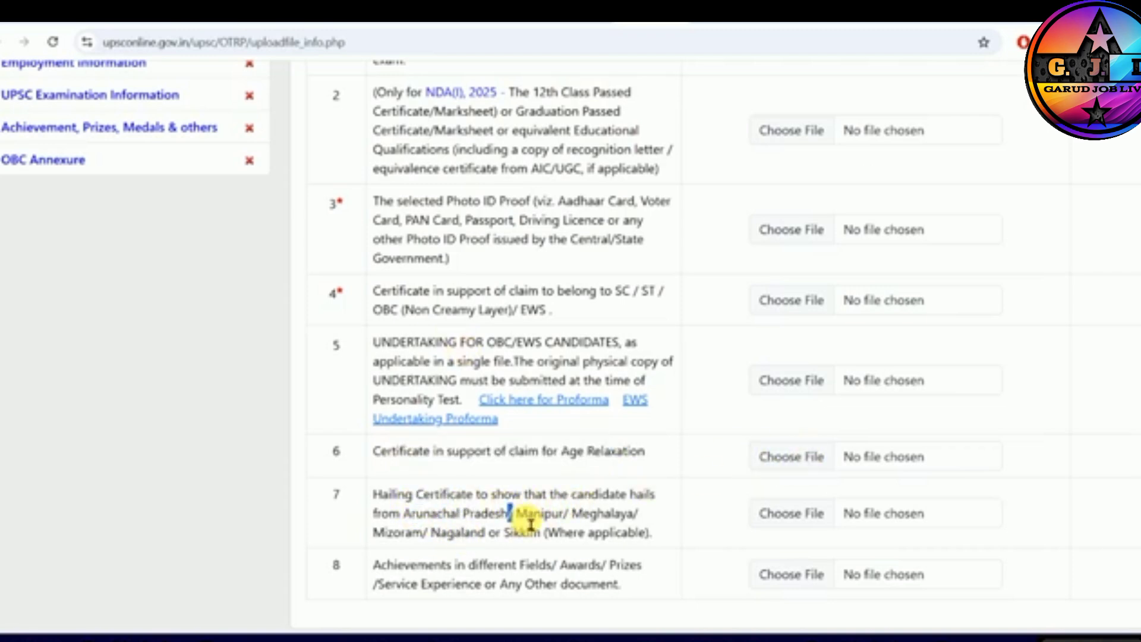
{"action": "left_click_drag", "start_coordinate": [531, 525], "coordinate": [597, 521]}
{"action": "left_click", "coordinate": [565, 523]}
{"action": "left_click_drag", "start_coordinate": [424, 521], "coordinate": [633, 521]}
{"action": "left_click_drag", "start_coordinate": [432, 540], "coordinate": [507, 544]}
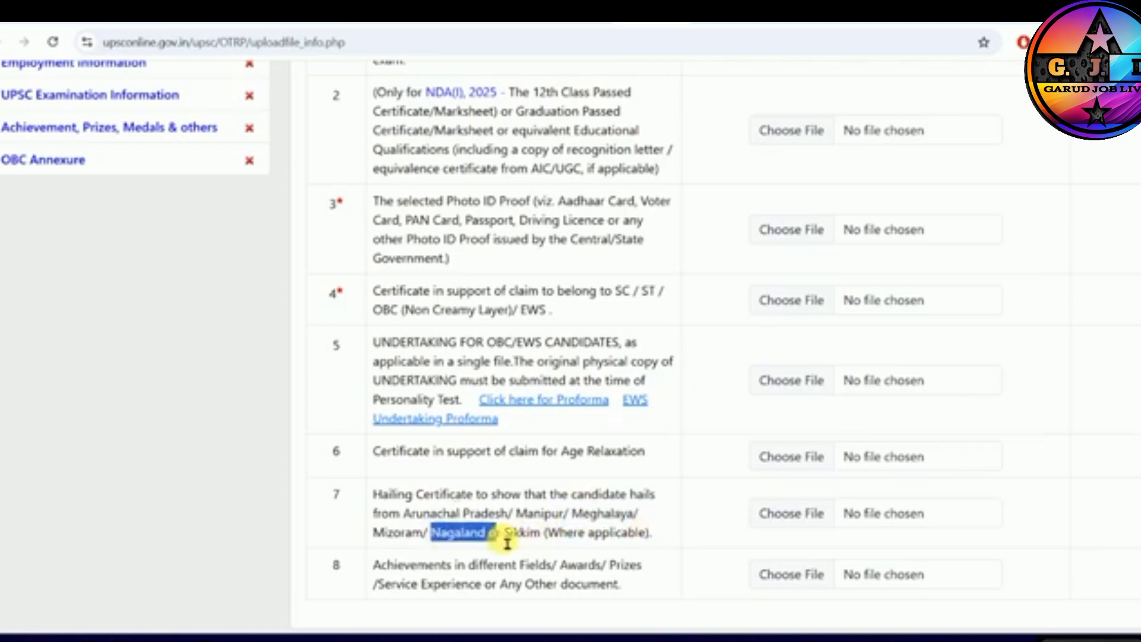
{"action": "left_click_drag", "start_coordinate": [383, 501], "coordinate": [537, 506]}
{"action": "left_click", "coordinate": [542, 506]}
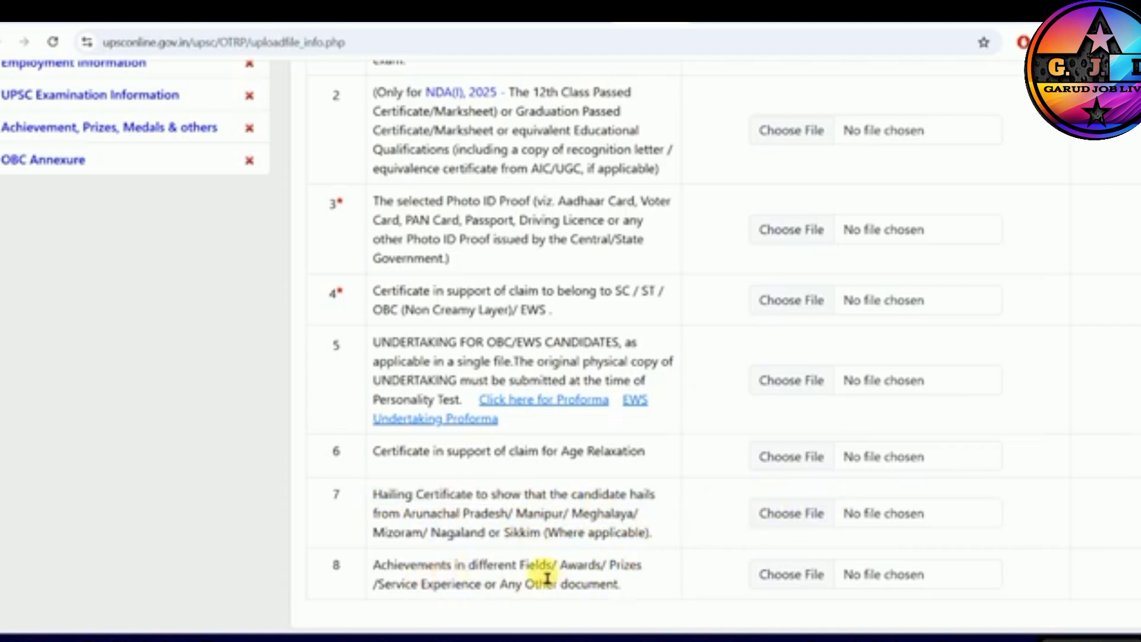
- Read the requirement for achievements, awards, prizes, service experience or any other document
{"action": "left_click_drag", "start_coordinate": [527, 574], "coordinate": [585, 573]}
{"action": "left_click_drag", "start_coordinate": [402, 591], "coordinate": [476, 591]}
{"action": "left_click", "coordinate": [593, 592]}
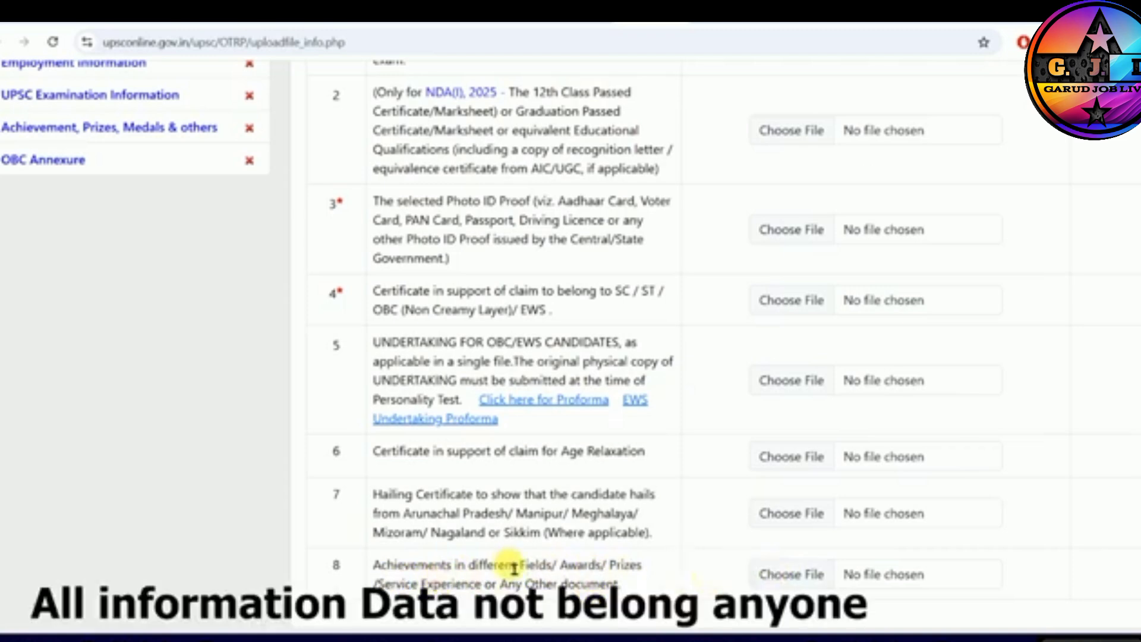
- Review the mandatory rows of the documents list and open the uploaded matriculation certificate for viewing
{"action": "scroll", "coordinate": [357, 452], "scroll_direction": "up", "scroll_amount": 1}
{"action": "scroll", "coordinate": [351, 550], "scroll_direction": "down", "scroll_amount": 1}
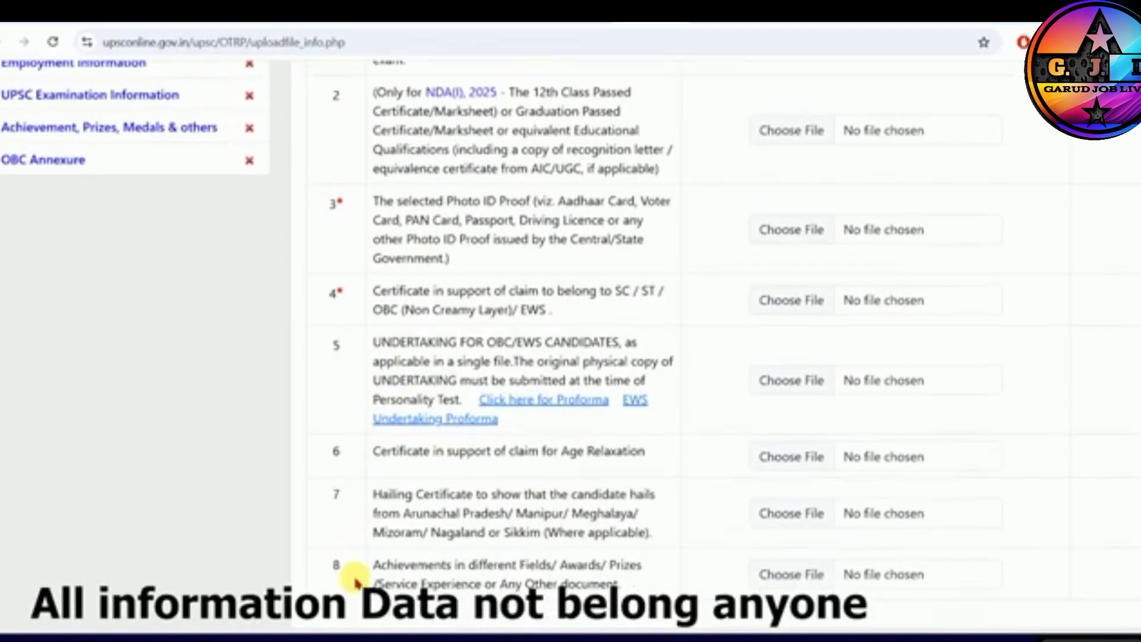
{"action": "scroll", "coordinate": [355, 455], "scroll_direction": "up", "scroll_amount": 2}
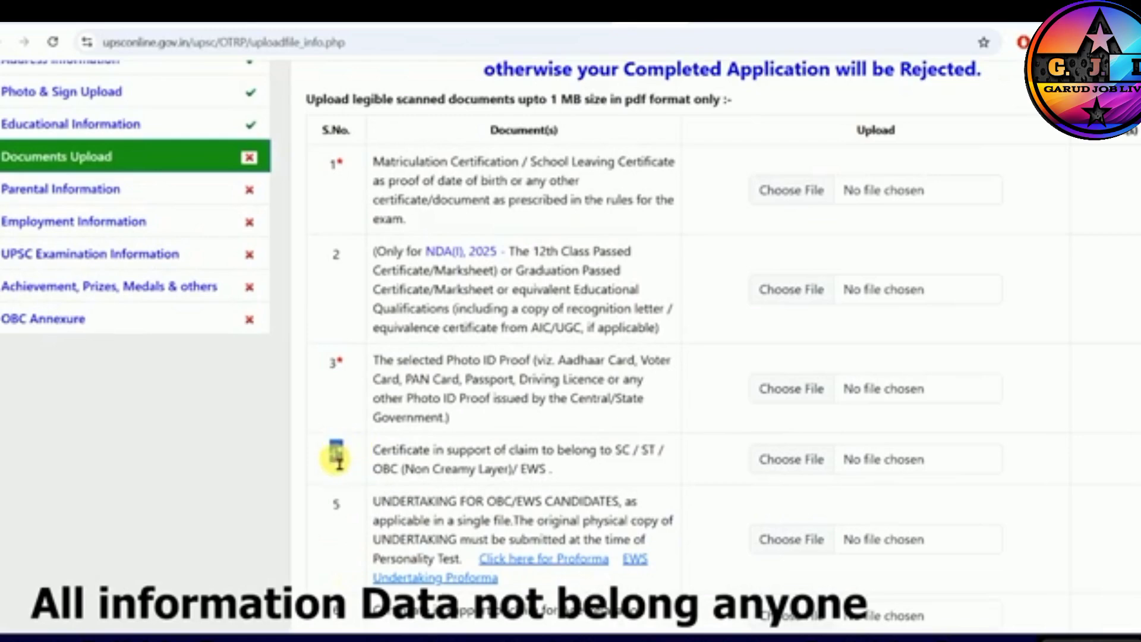
{"action": "scroll", "coordinate": [505, 356], "scroll_direction": "down", "scroll_amount": 2}
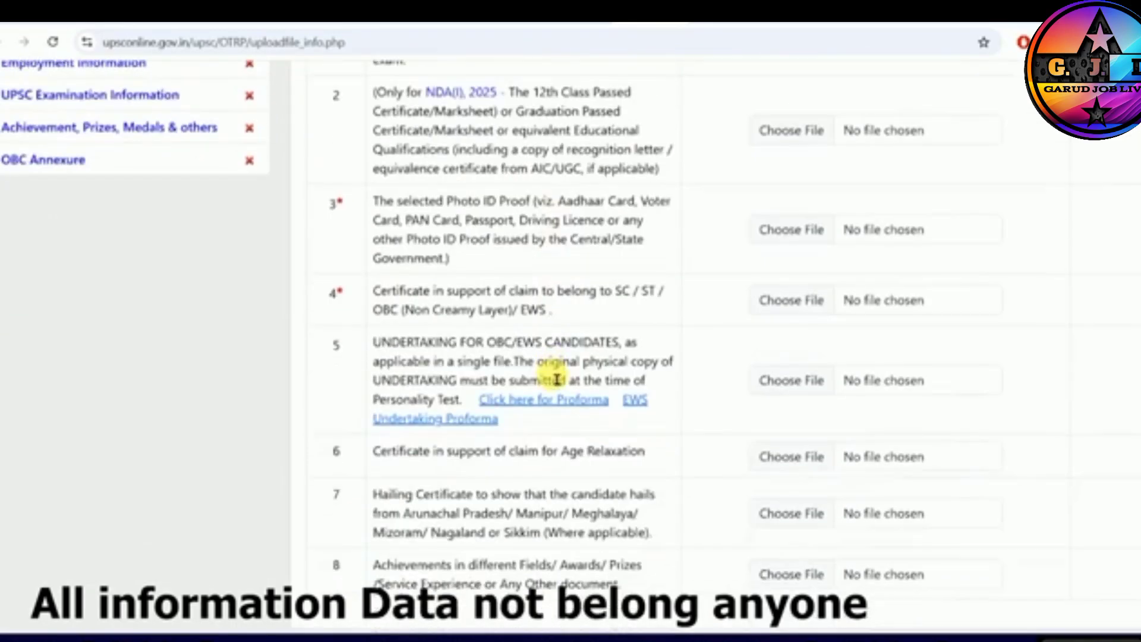
{"action": "scroll", "coordinate": [557, 379], "scroll_direction": "up", "scroll_amount": 5}
{"action": "scroll", "coordinate": [559, 379], "scroll_direction": "down", "scroll_amount": 4}
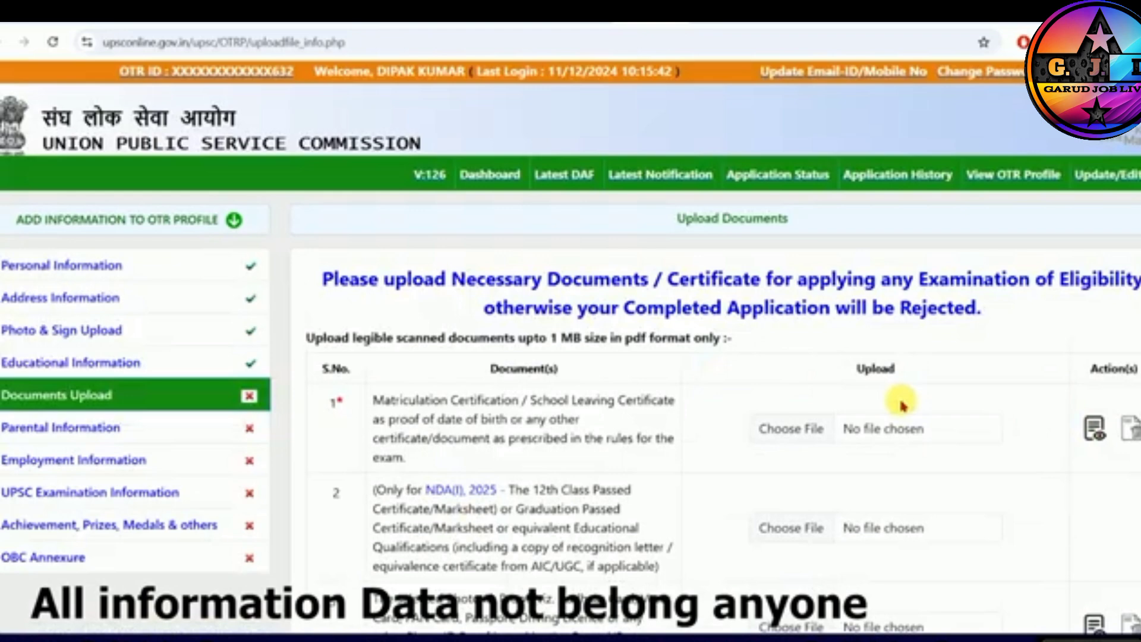
{"action": "scroll", "coordinate": [990, 407], "scroll_direction": "down", "scroll_amount": 4}
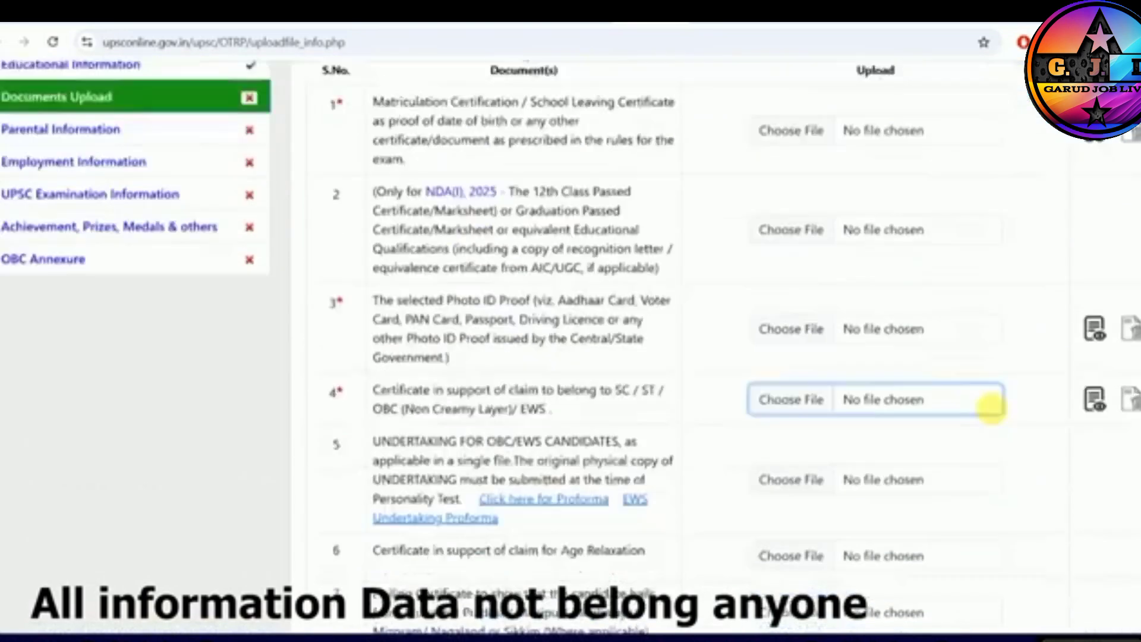
{"action": "scroll", "coordinate": [990, 408], "scroll_direction": "down", "scroll_amount": 2}
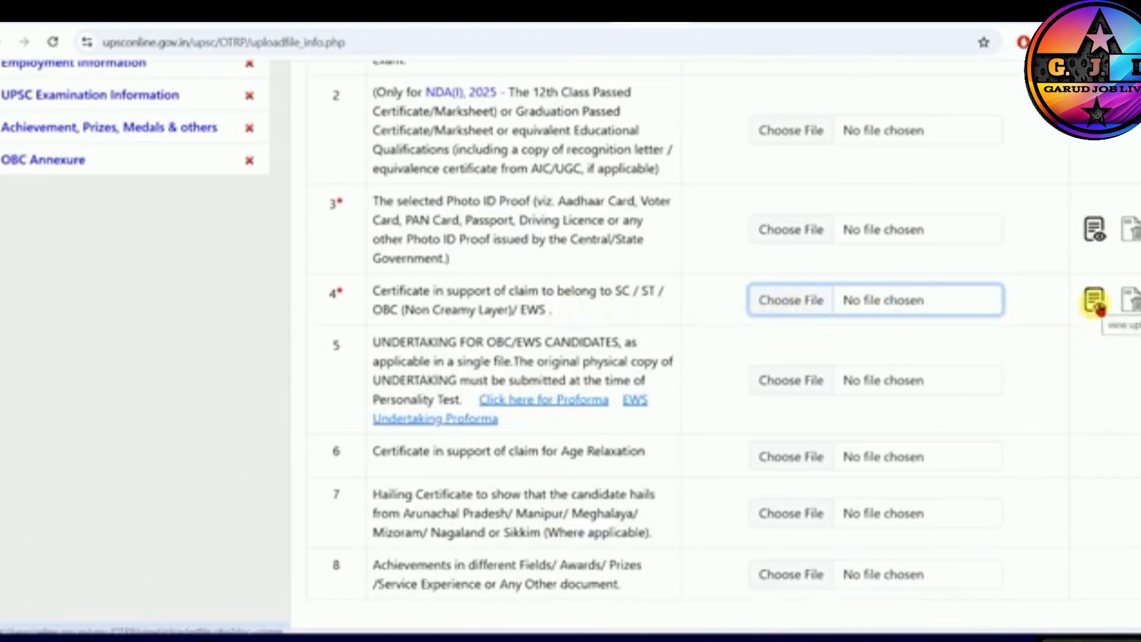
{"action": "scroll", "coordinate": [1099, 333], "scroll_direction": "up", "scroll_amount": 5}
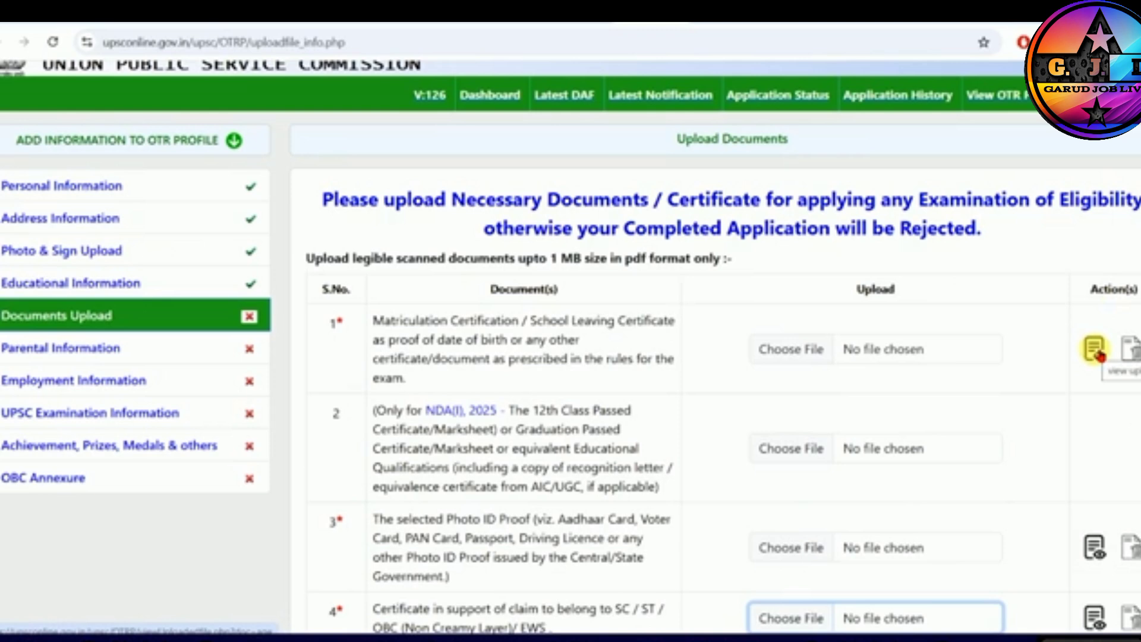
{"action": "left_click", "coordinate": [1099, 355]}
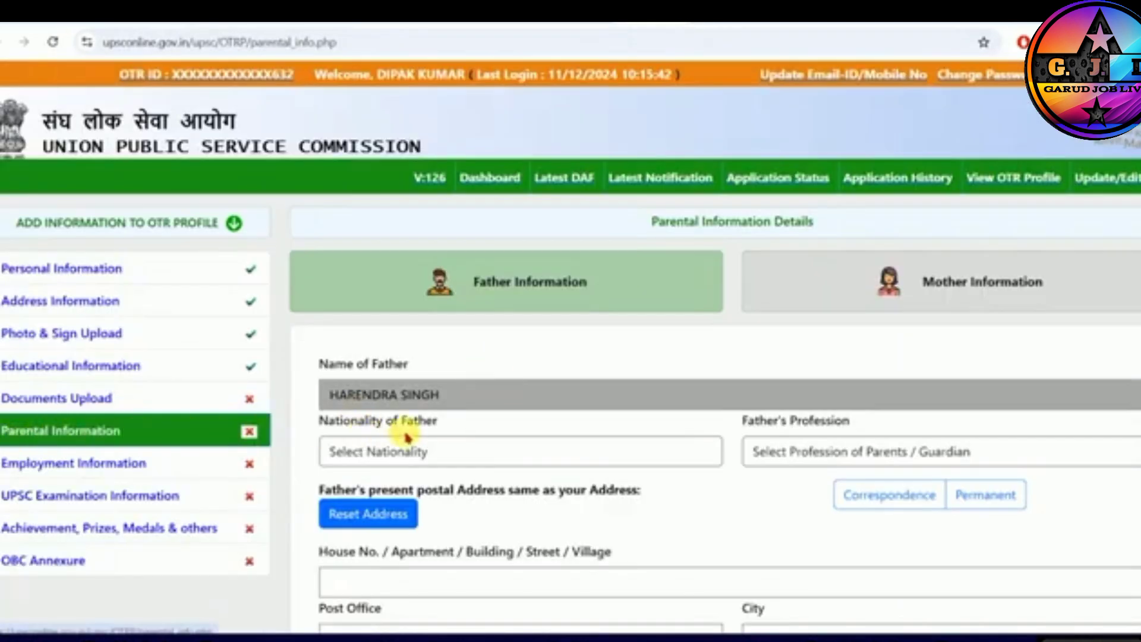
- Set the father's nationality to INDIAN and his profession to Agriculture in the parental information
{"action": "scroll", "coordinate": [406, 437], "scroll_direction": "down", "scroll_amount": 3}
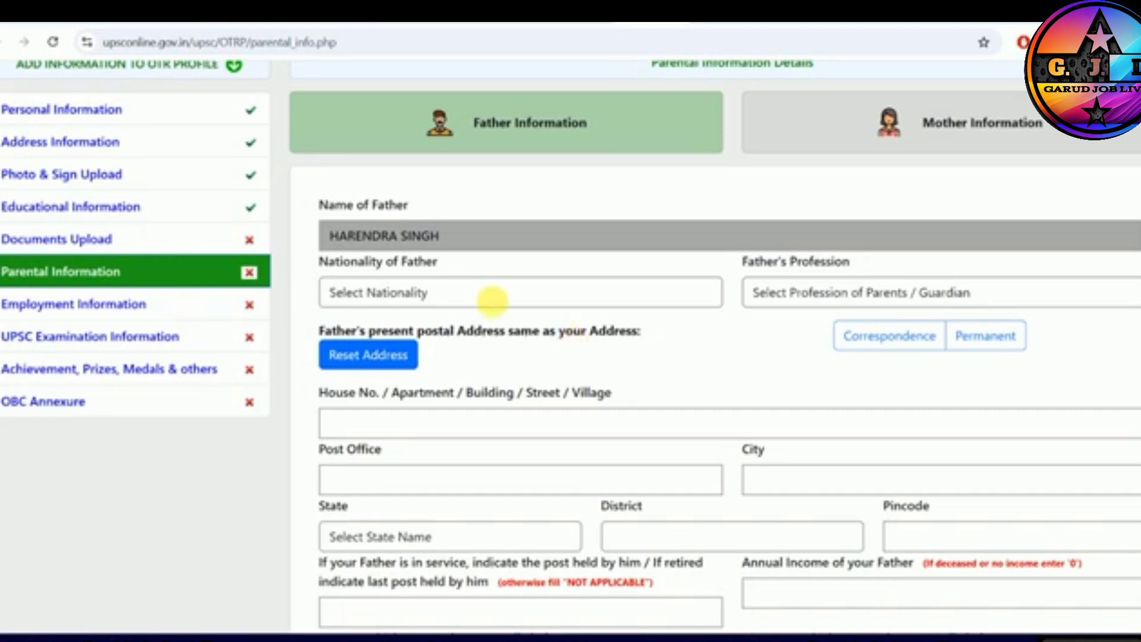
{"action": "left_click", "coordinate": [393, 296]}
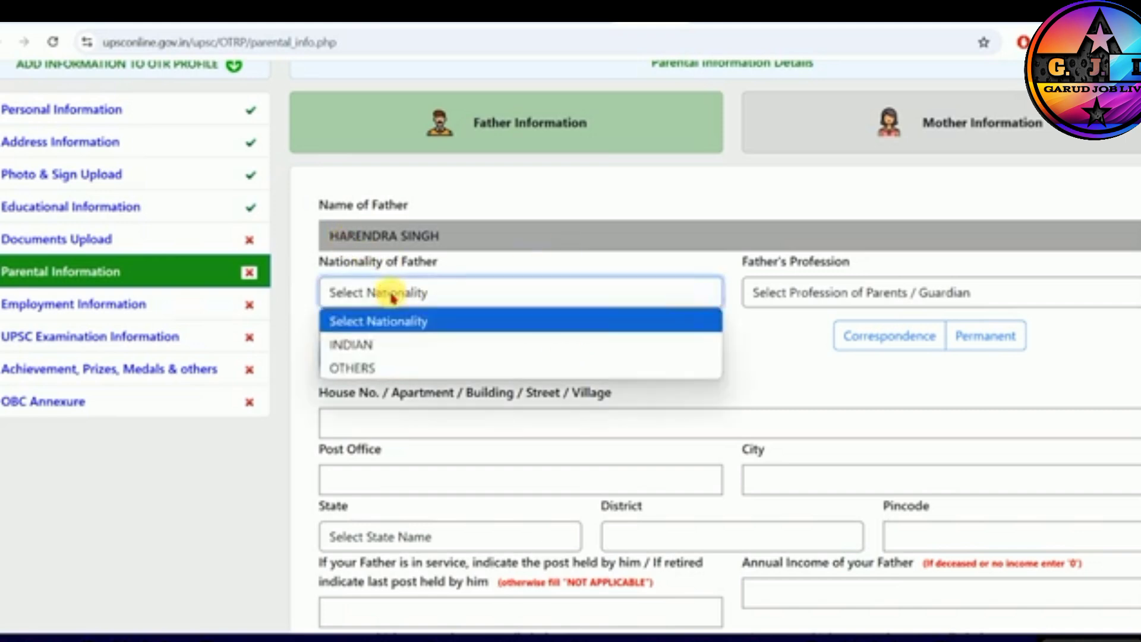
{"action": "left_click", "coordinate": [364, 344]}
{"action": "left_click", "coordinate": [794, 293]}
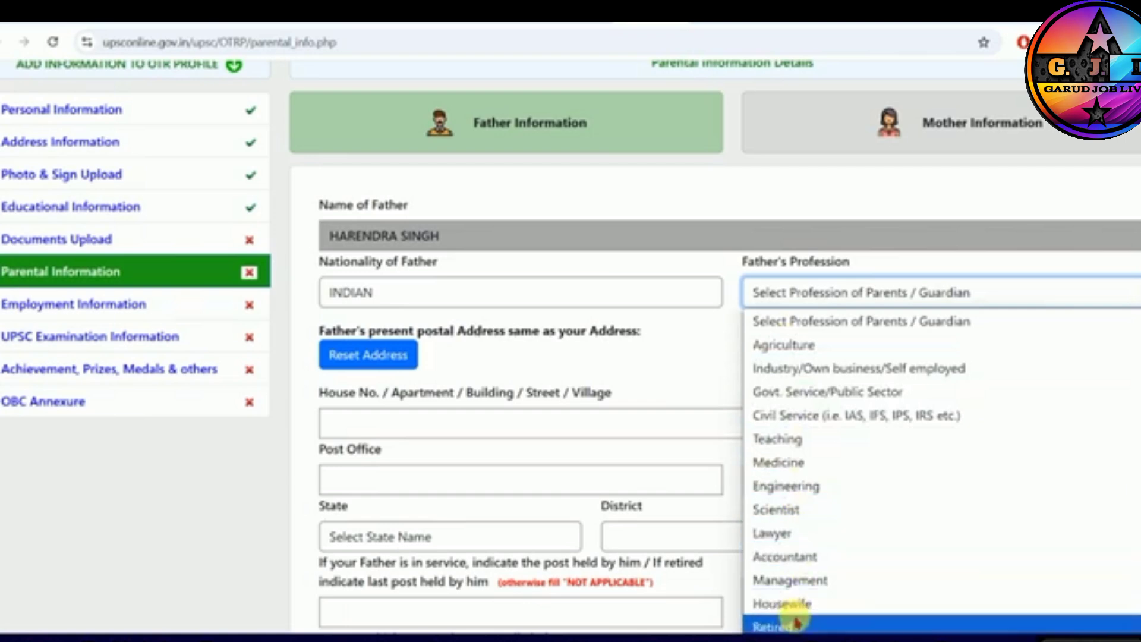
{"action": "left_click", "coordinate": [783, 346]}
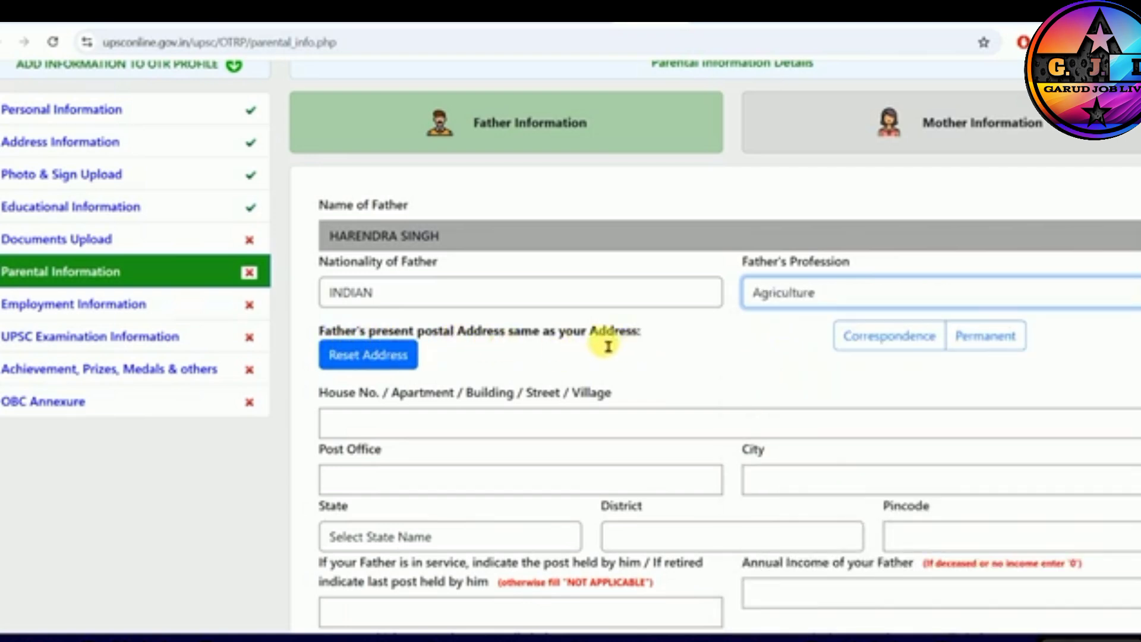
- Set the father's state and district of origin to Bihar and Gopalganj, and fill his postal address from the correspondence address
{"action": "left_click_drag", "start_coordinate": [534, 331], "coordinate": [618, 333]}
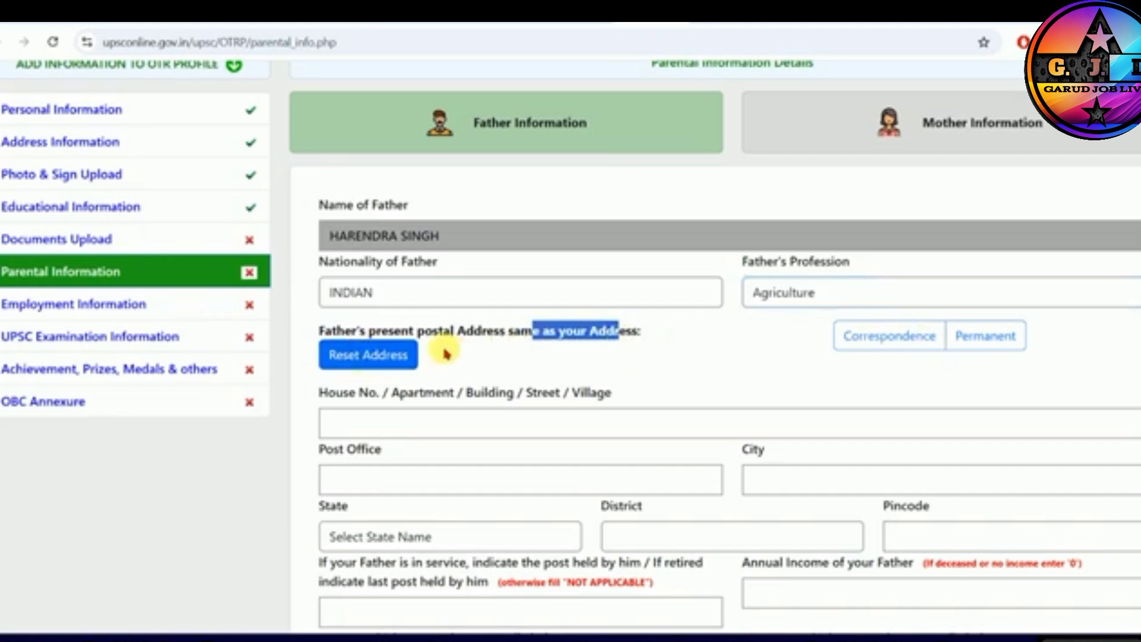
{"action": "left_click", "coordinate": [573, 334]}
{"action": "scroll", "coordinate": [568, 348], "scroll_direction": "down", "scroll_amount": 1}
{"action": "scroll", "coordinate": [568, 348], "scroll_direction": "down", "scroll_amount": 1}
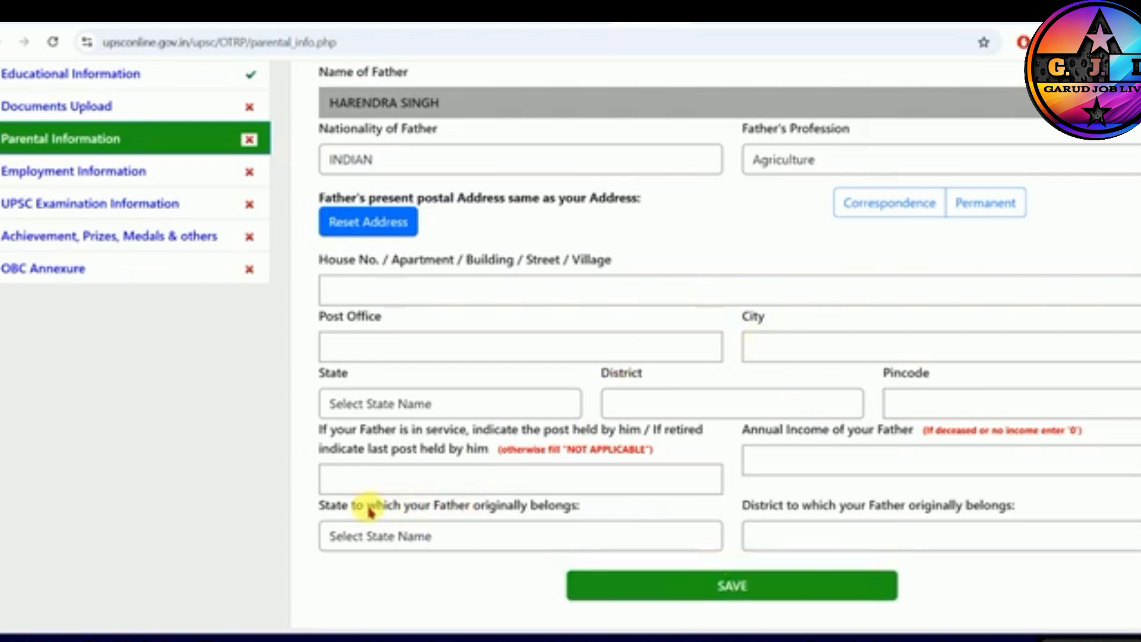
{"action": "left_click_drag", "start_coordinate": [369, 510], "coordinate": [525, 512]}
{"action": "left_click", "coordinate": [463, 536]}
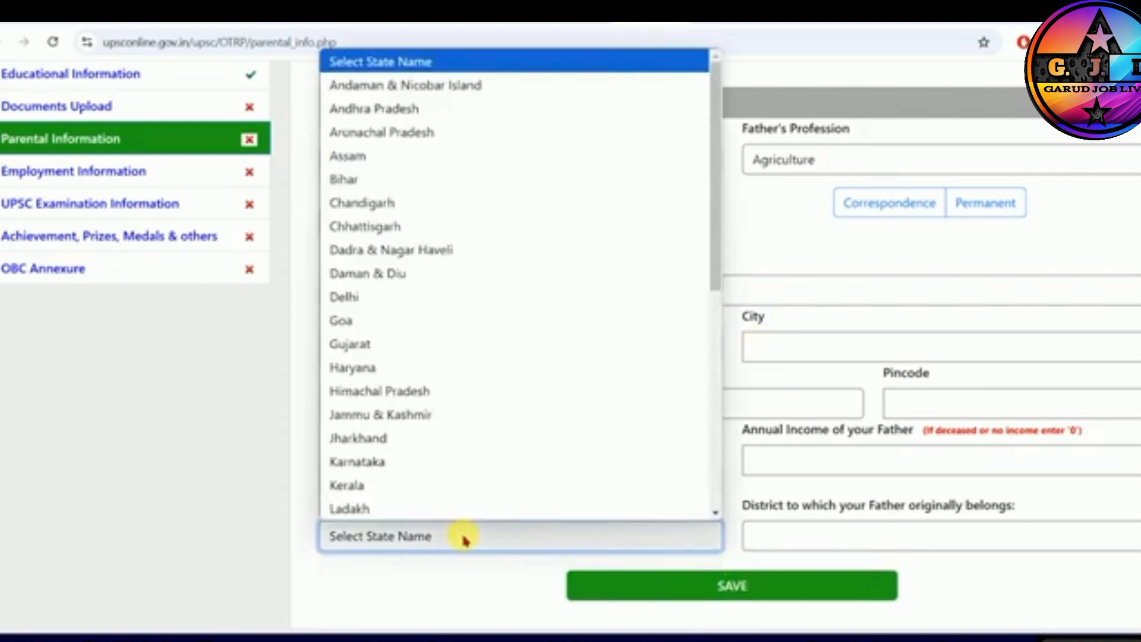
{"action": "left_click", "coordinate": [344, 181]}
{"action": "left_click", "coordinate": [850, 537]}
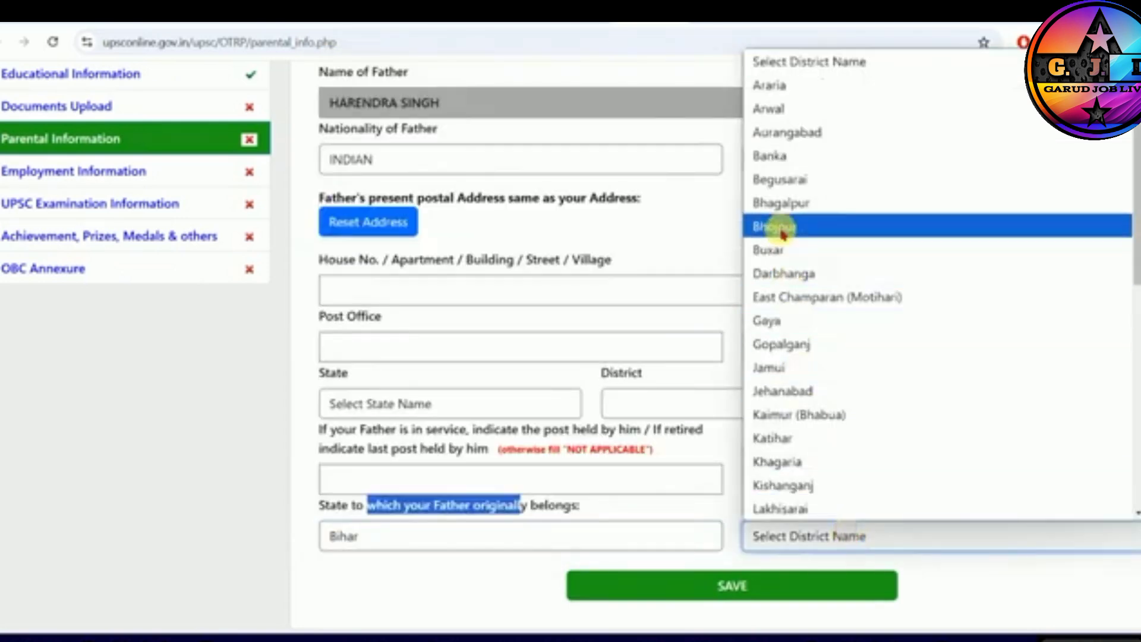
{"action": "left_click", "coordinate": [781, 344]}
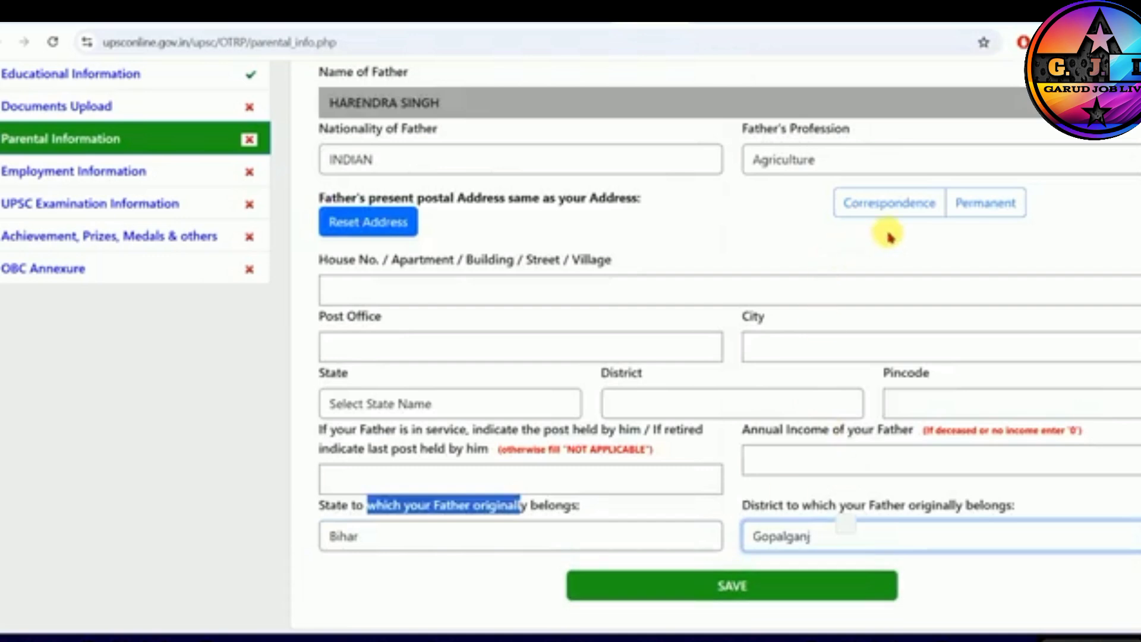
{"action": "left_click", "coordinate": [876, 209]}
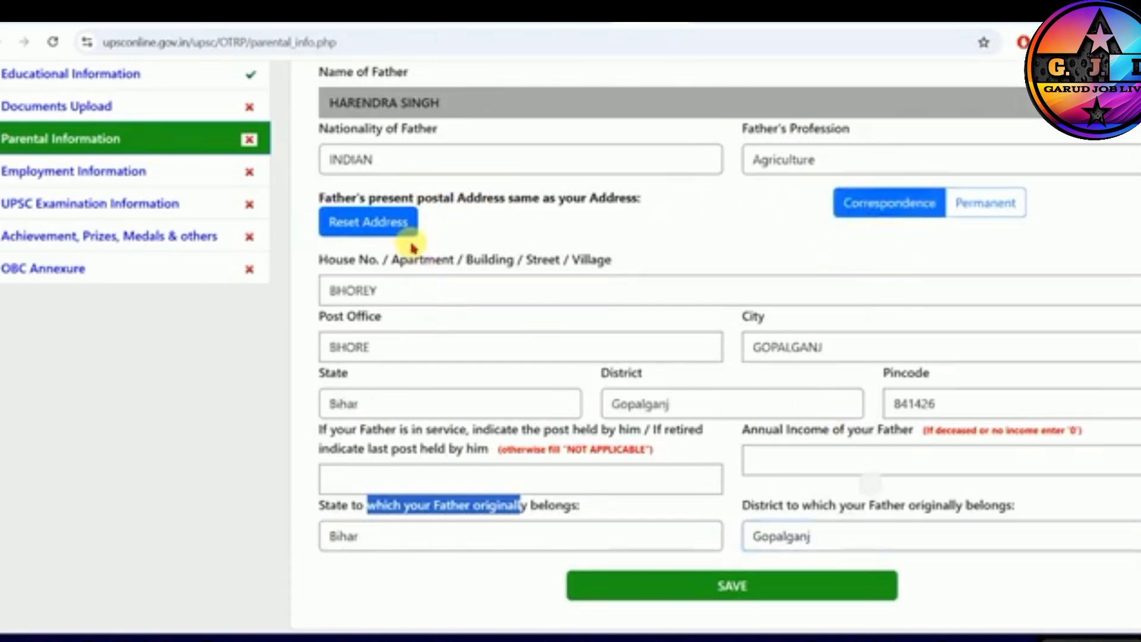
- Enter NAT APPLICATION as the father's post held and 150000 as his annual income, and save the father information
{"action": "left_click", "coordinate": [713, 584]}
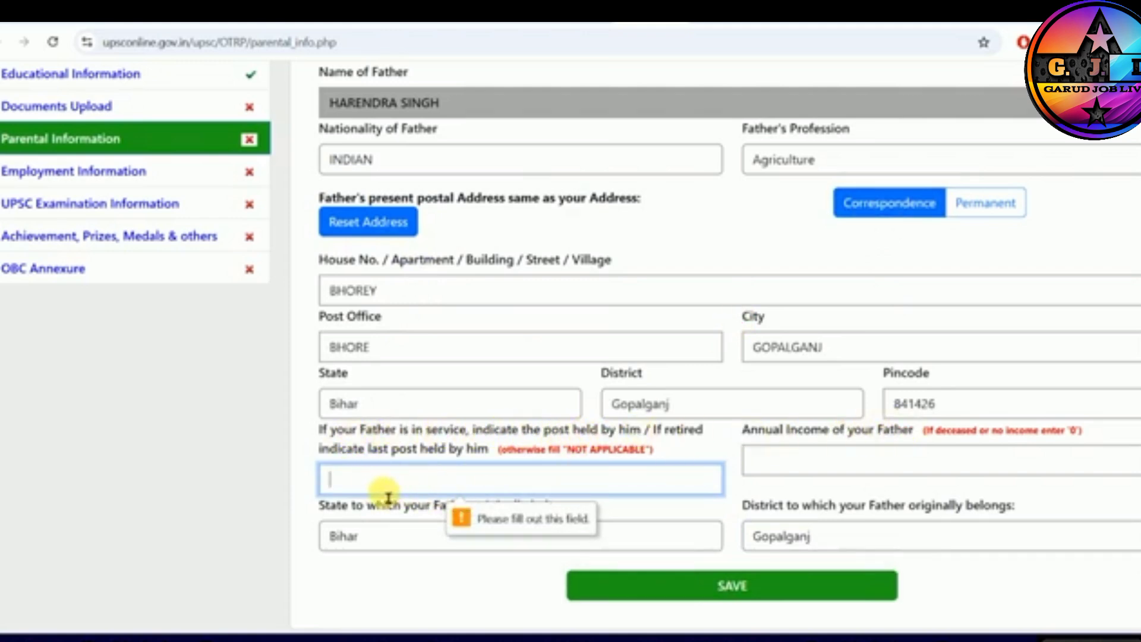
{"action": "type", "text": "NAT APPLICATION"}
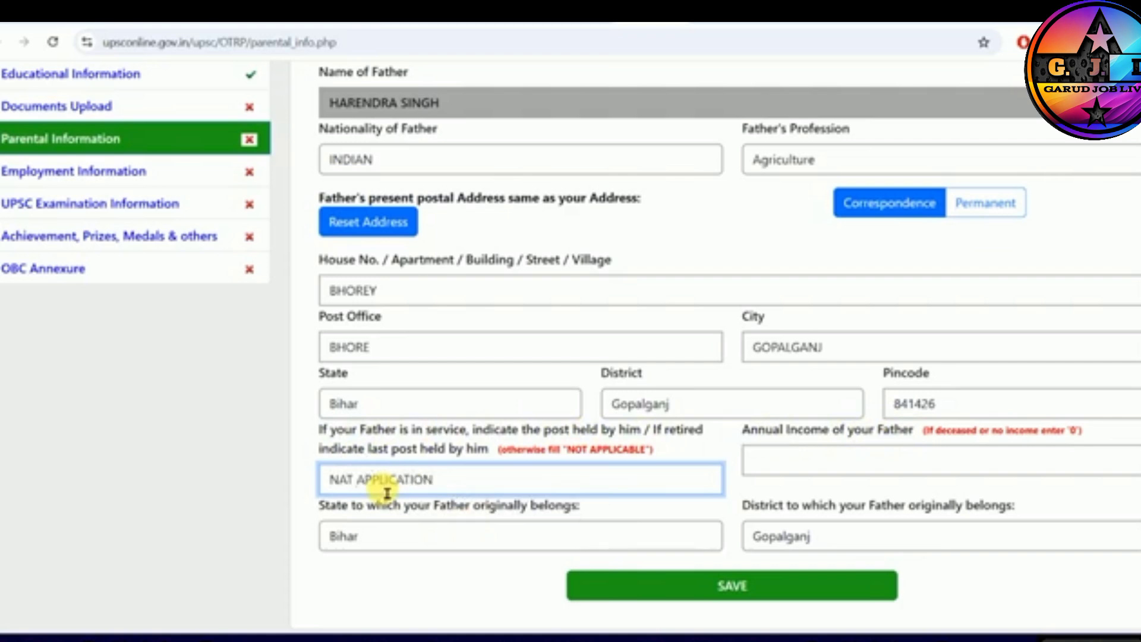
{"action": "left_click", "coordinate": [801, 447]}
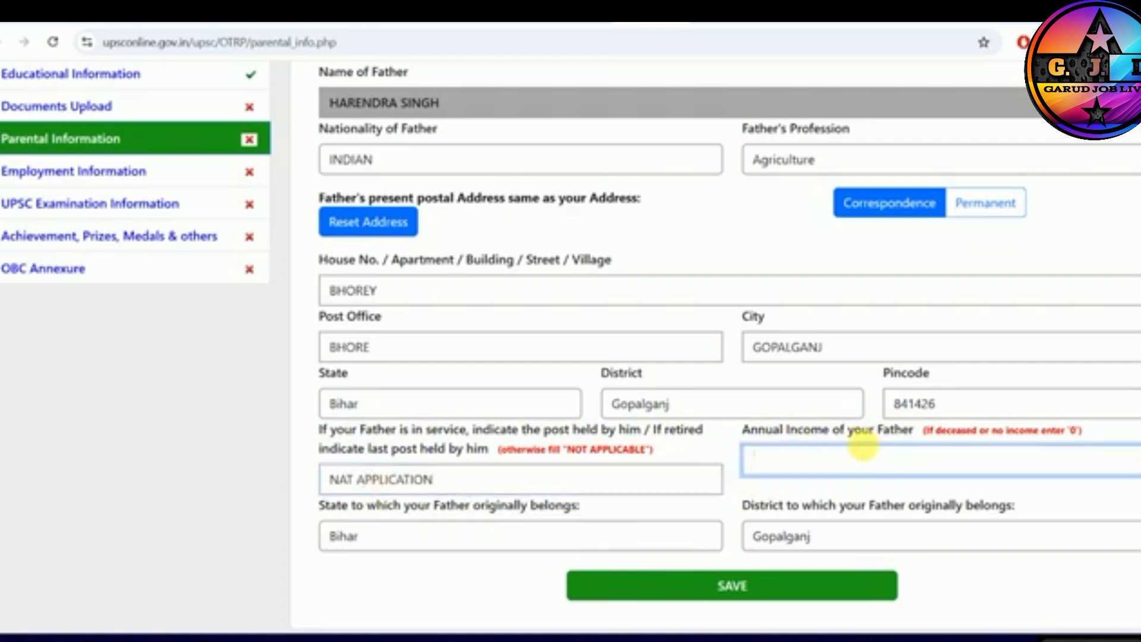
{"action": "type", "text": "150000"}
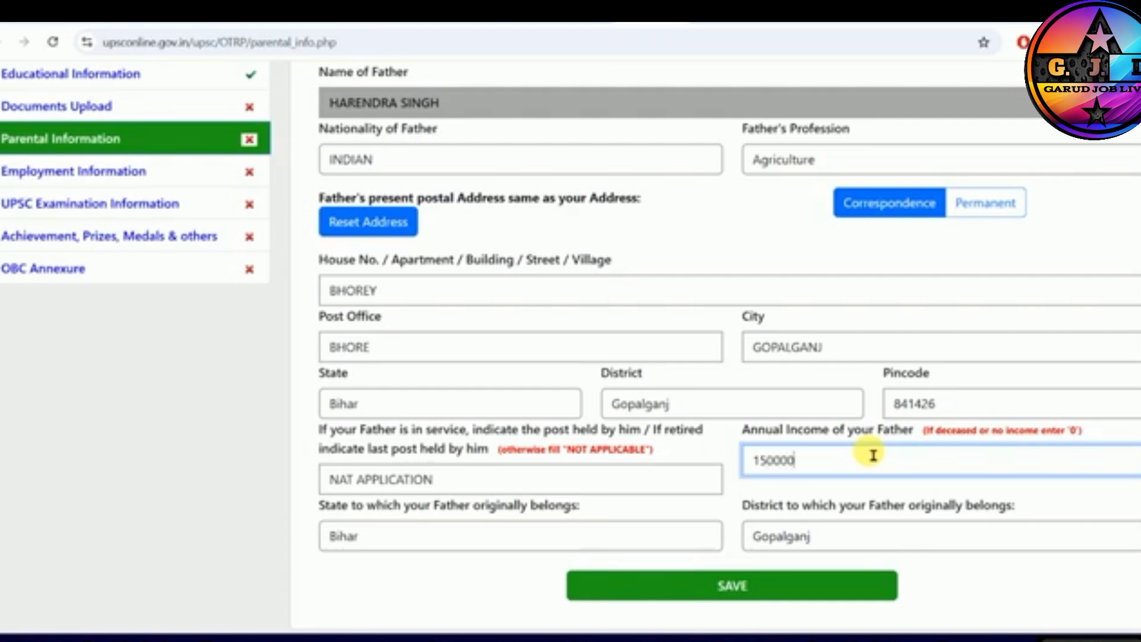
{"action": "left_click", "coordinate": [759, 586]}
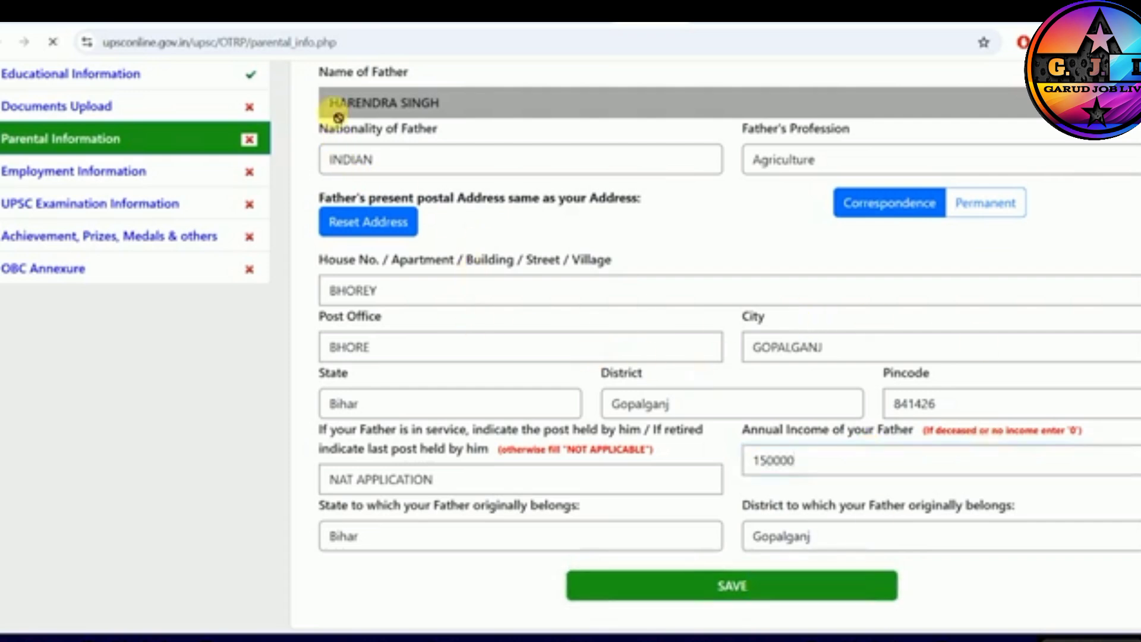
- Set the mother's nationality to INDIAN and profession to Housewife, and fill her postal address from the father's address
{"action": "scroll", "coordinate": [581, 380], "scroll_direction": "down", "scroll_amount": 3}
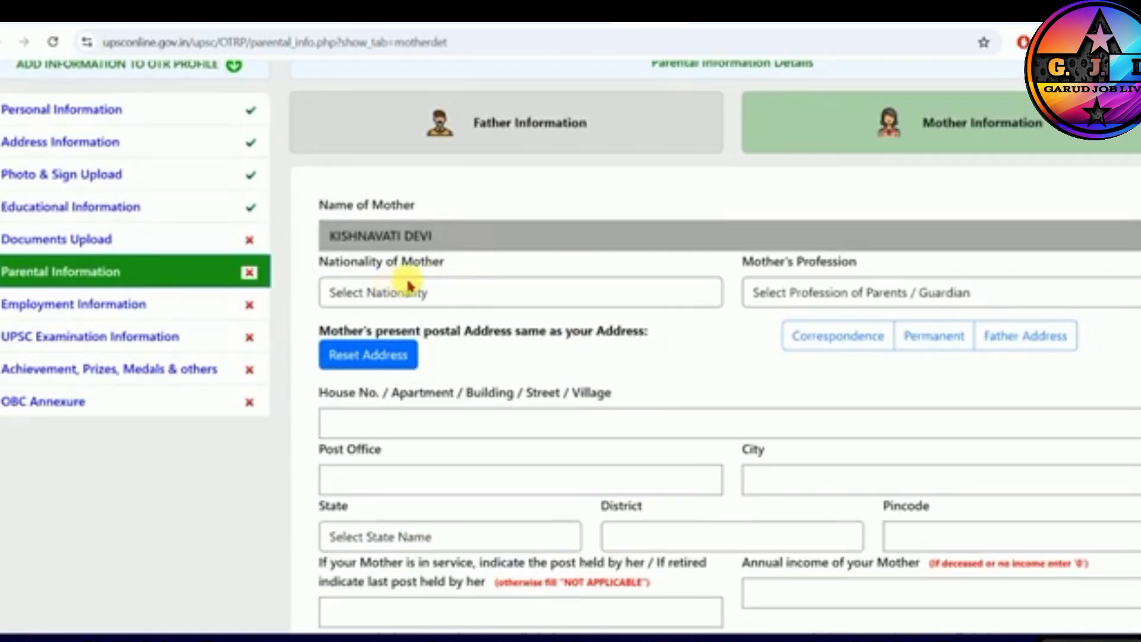
{"action": "left_click", "coordinate": [410, 291]}
{"action": "left_click", "coordinate": [415, 341]}
{"action": "left_click", "coordinate": [773, 296]}
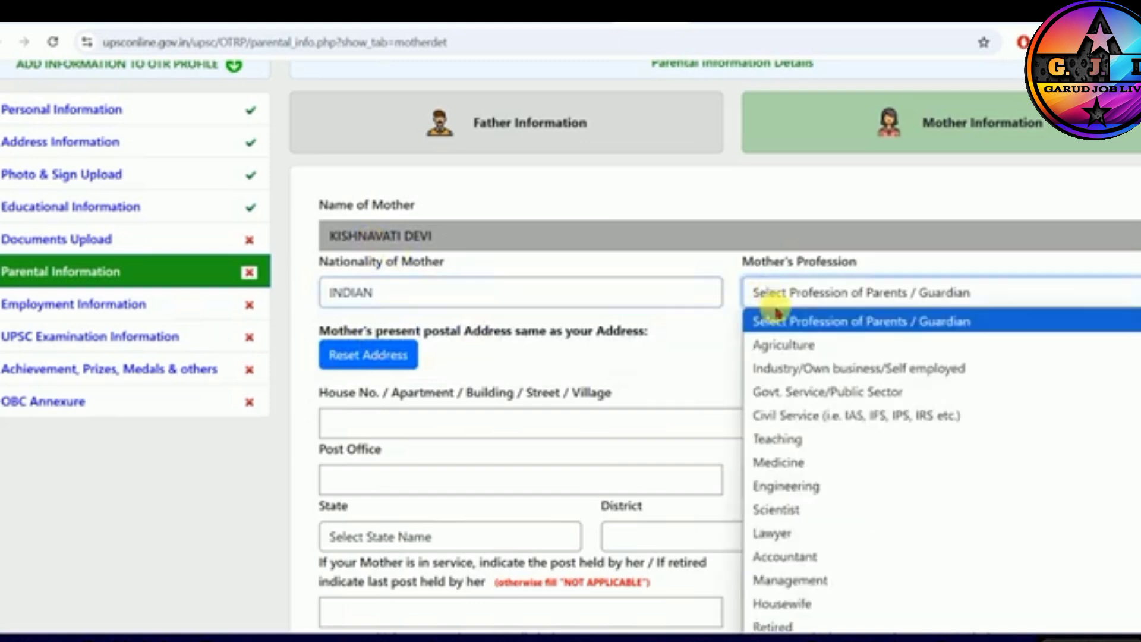
{"action": "left_click", "coordinate": [791, 603]}
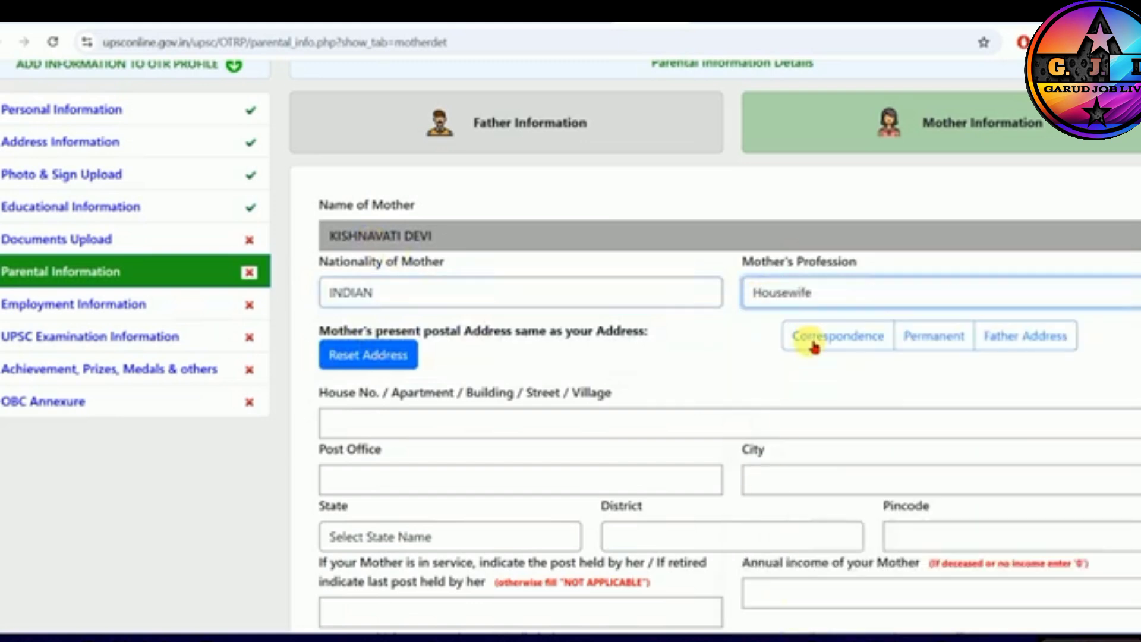
{"action": "left_click", "coordinate": [1027, 335]}
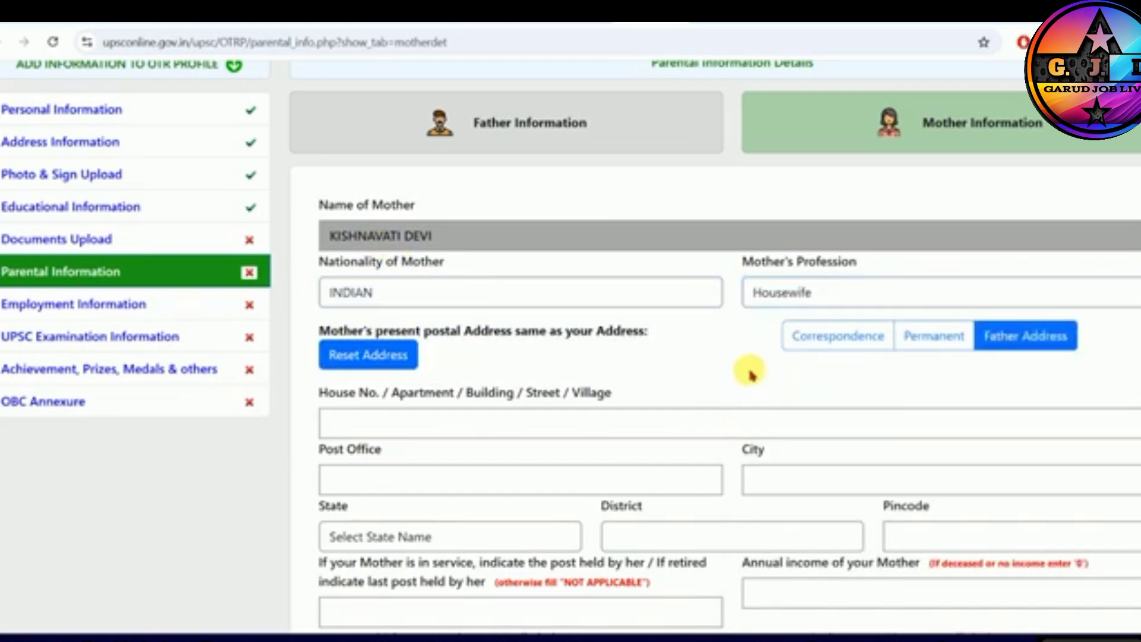
{"action": "scroll", "coordinate": [689, 333], "scroll_direction": "down", "scroll_amount": 2}
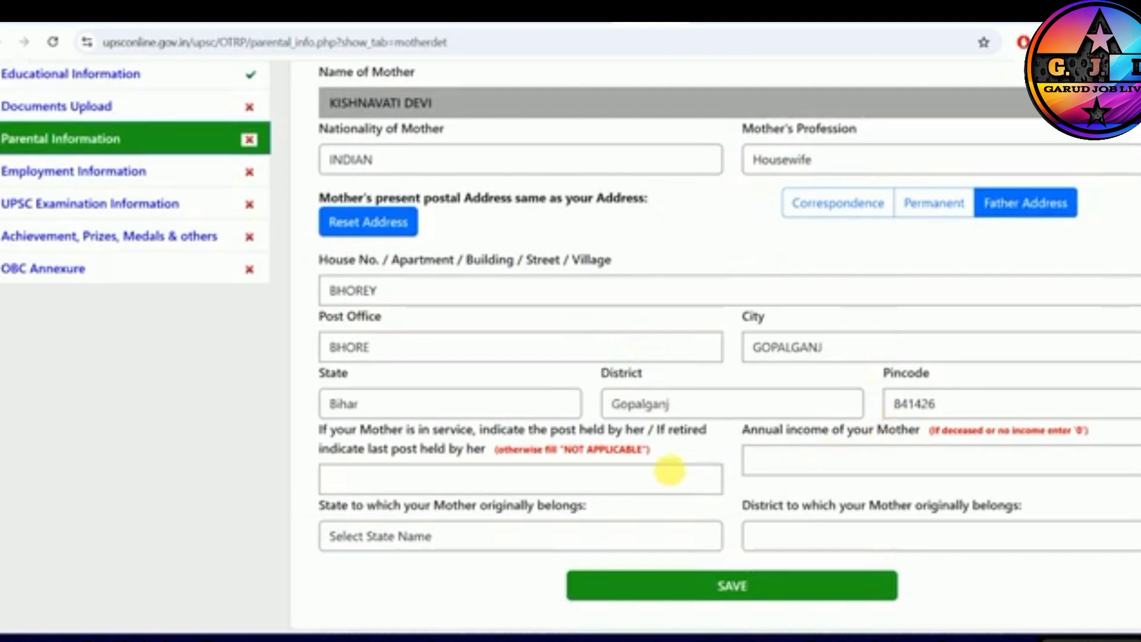
- Enter NOT APPLICATION as the mother's post held and 100000 as her annual income
{"action": "left_click", "coordinate": [539, 481]}
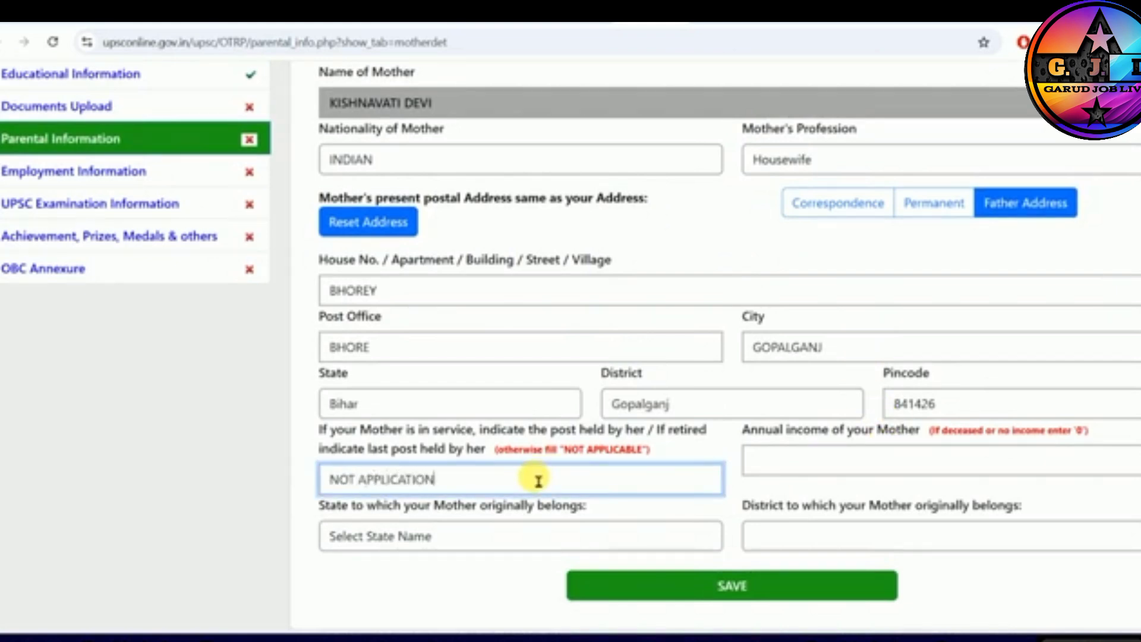
{"action": "left_click", "coordinate": [810, 472]}
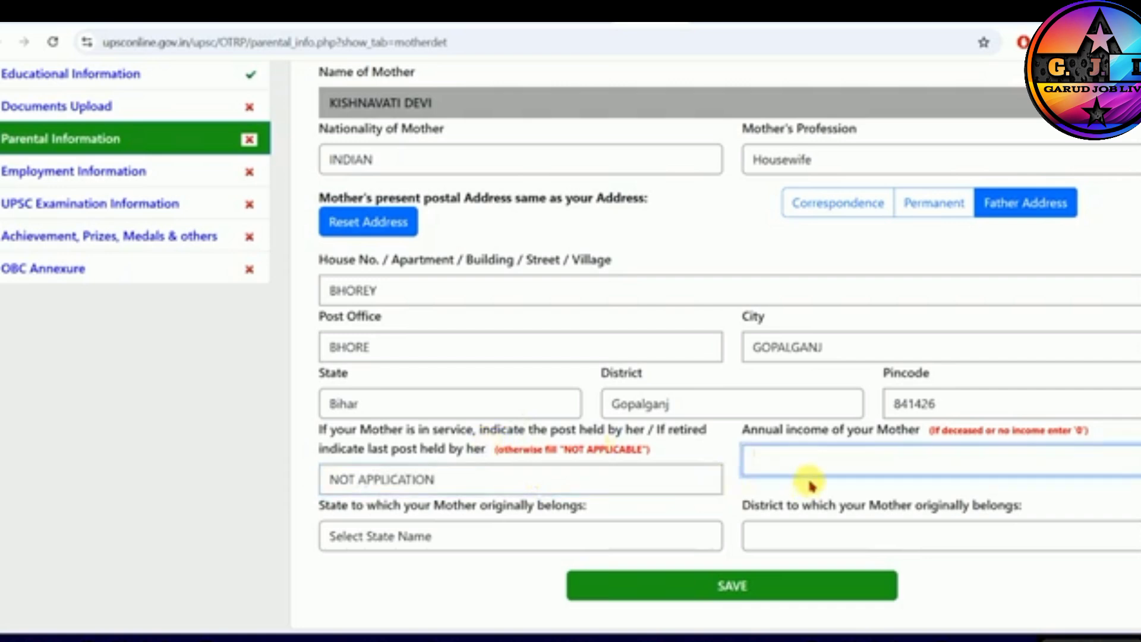
{"action": "type", "text": "150"}
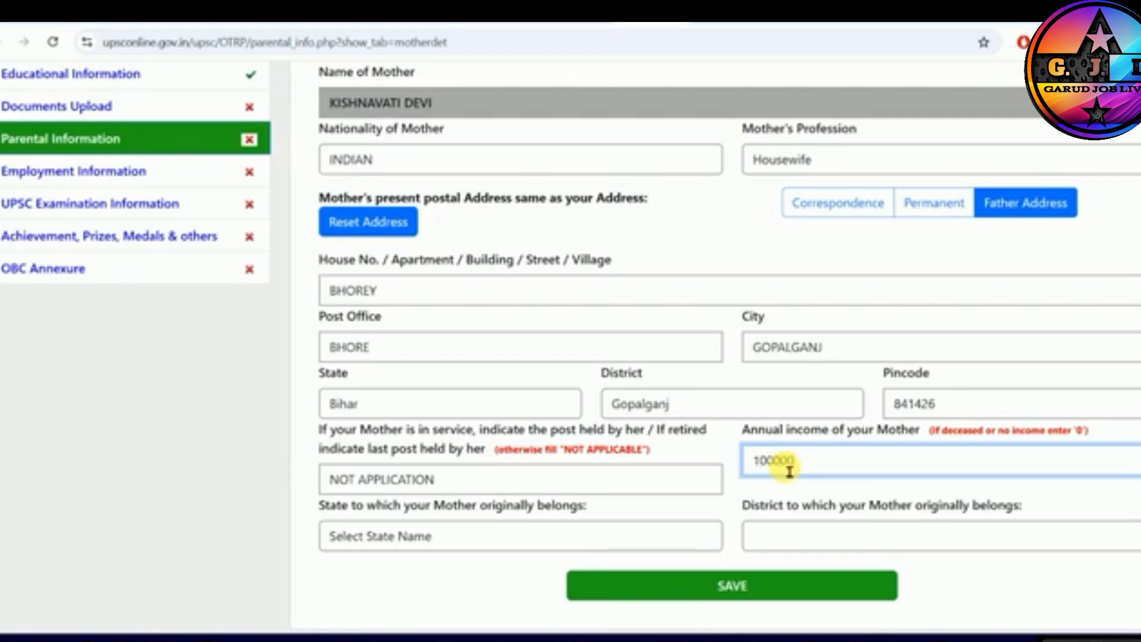
- Set the mother's state and district of origin to Bihar and Gopalganj, and save the mother information
{"action": "left_click", "coordinate": [420, 537]}
{"action": "key", "text": "b"}
{"action": "key", "text": "Return"}
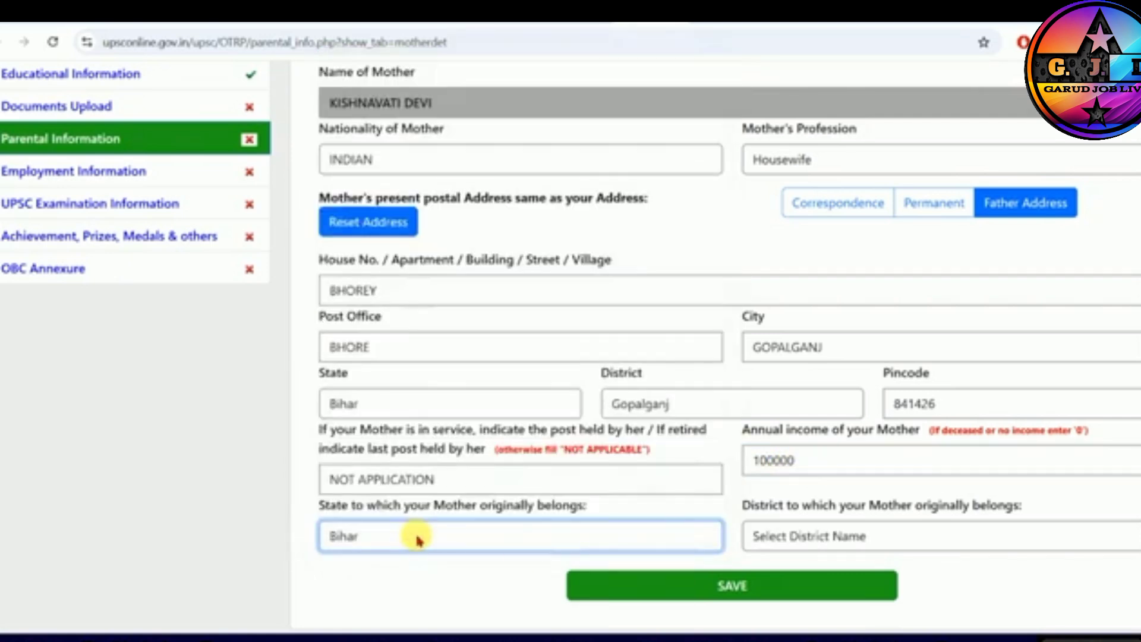
{"action": "left_click", "coordinate": [823, 536]}
{"action": "type", "text": "go"}
{"action": "key", "text": "Return"}
{"action": "left_click", "coordinate": [688, 588]}
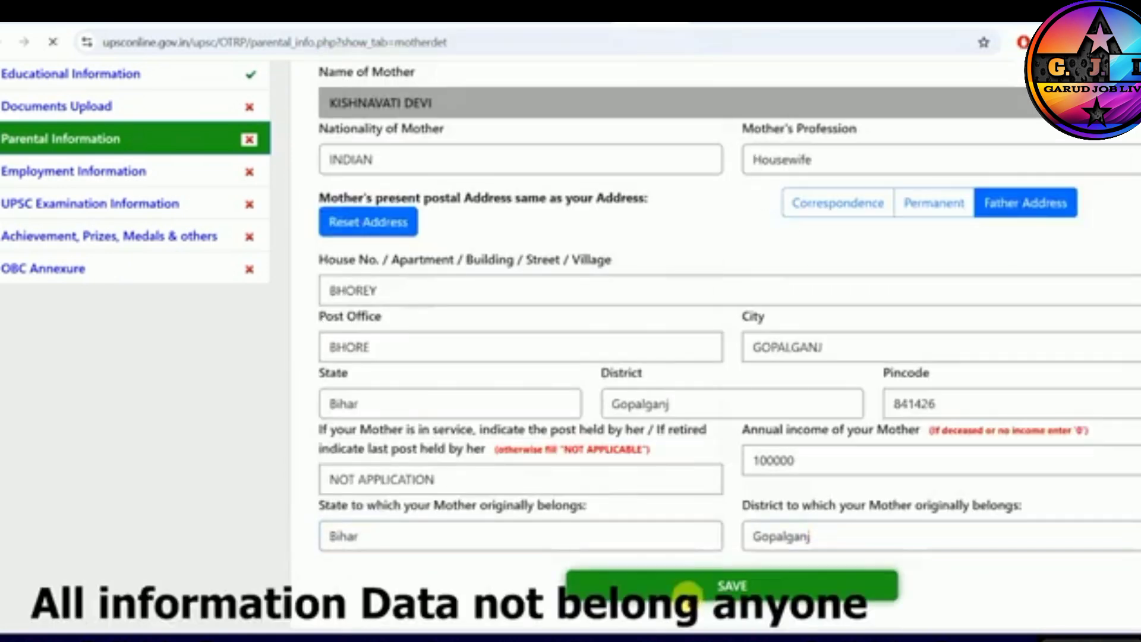
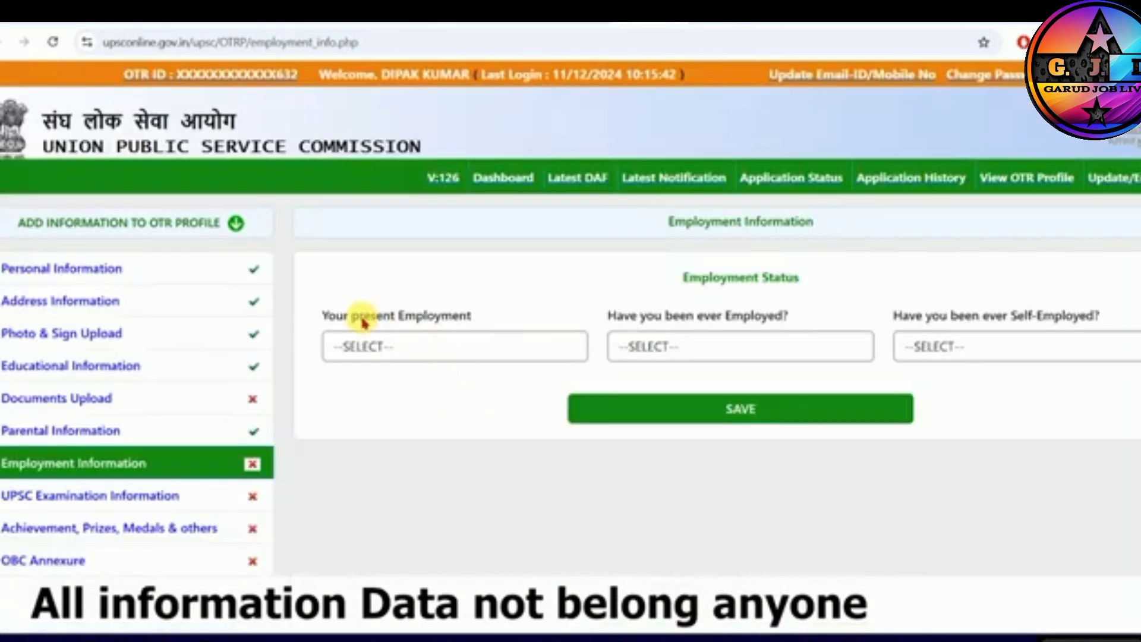
- Set present employment to Not Employed, answer NO to ever employed and ever self-employed, and save the employment information
{"action": "left_click_drag", "start_coordinate": [361, 316], "coordinate": [402, 316]}
{"action": "left_click", "coordinate": [440, 349]}
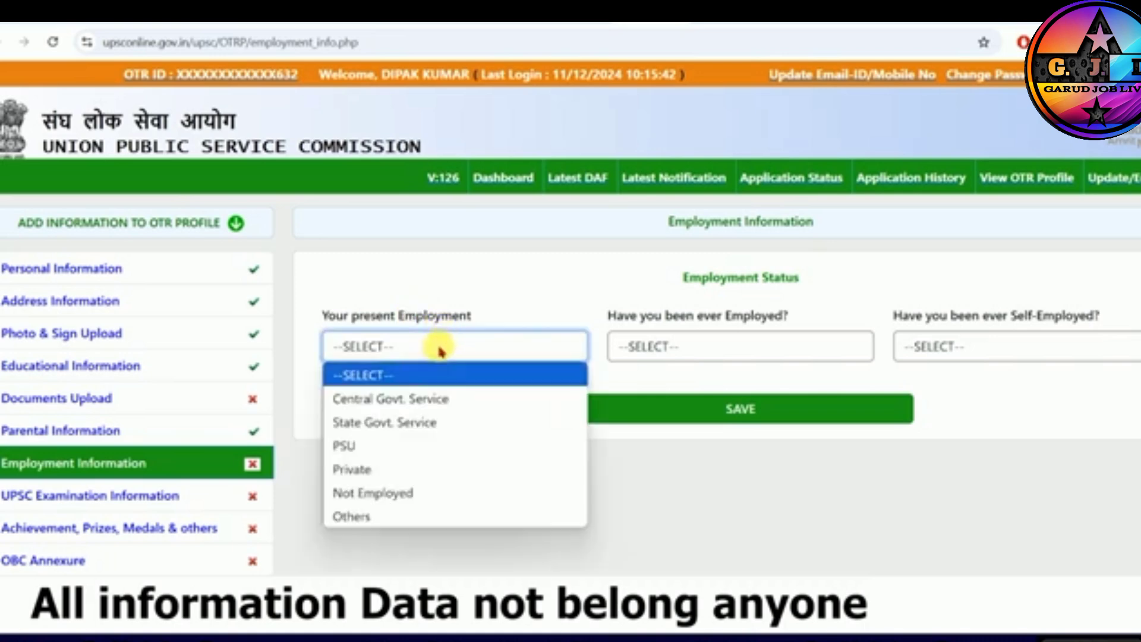
{"action": "left_click", "coordinate": [372, 500]}
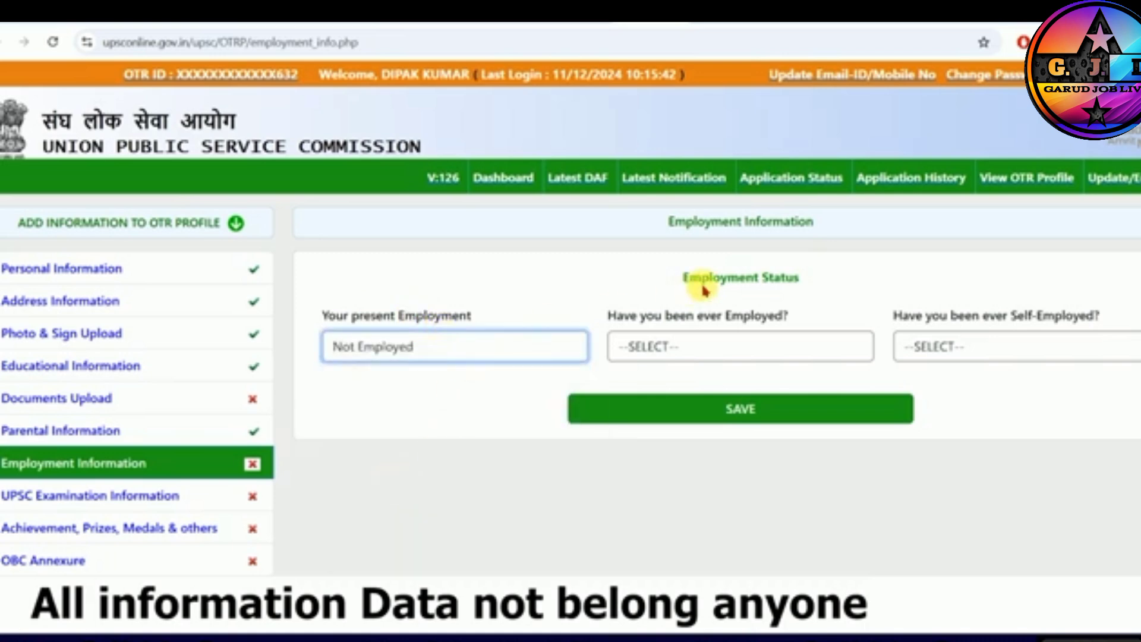
{"action": "left_click", "coordinate": [667, 348]}
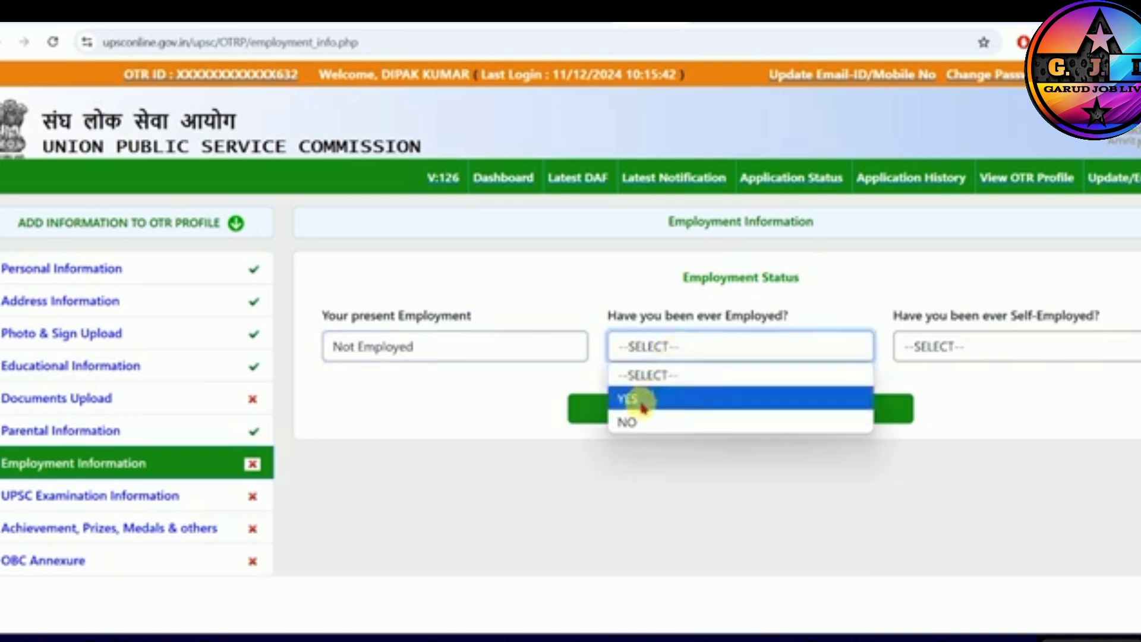
{"action": "left_click", "coordinate": [631, 422]}
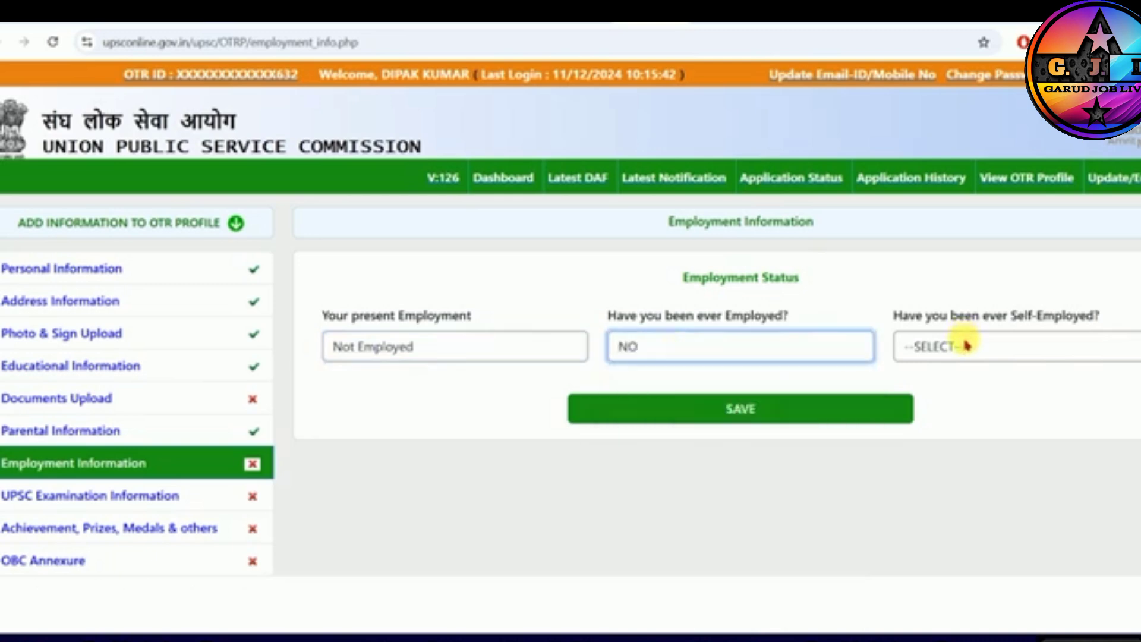
{"action": "left_click", "coordinate": [962, 343]}
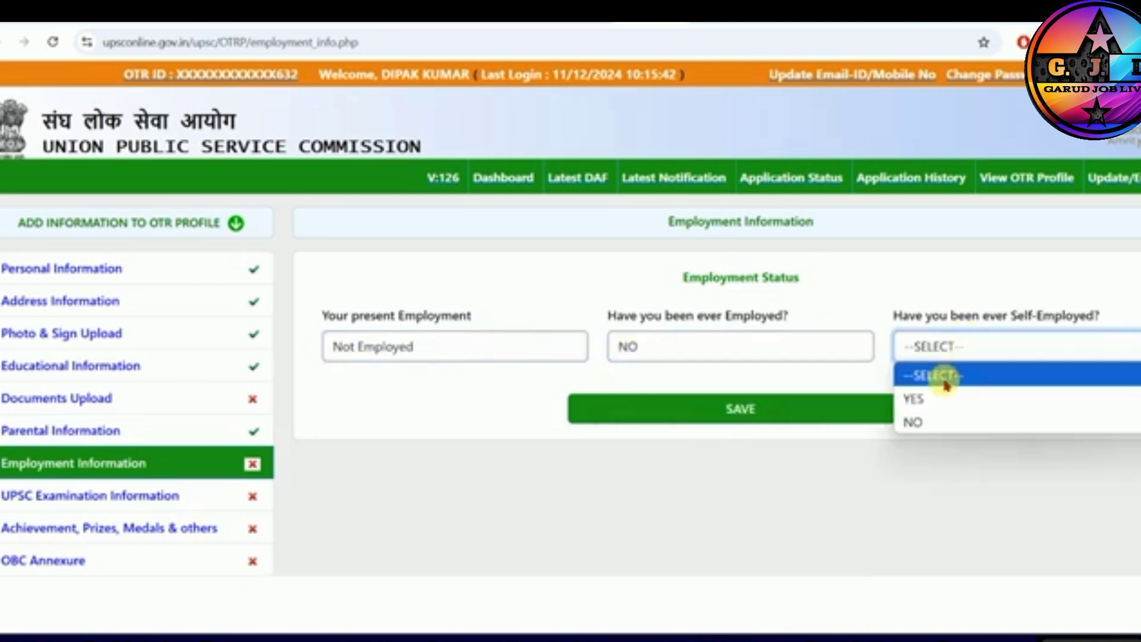
{"action": "left_click", "coordinate": [938, 423]}
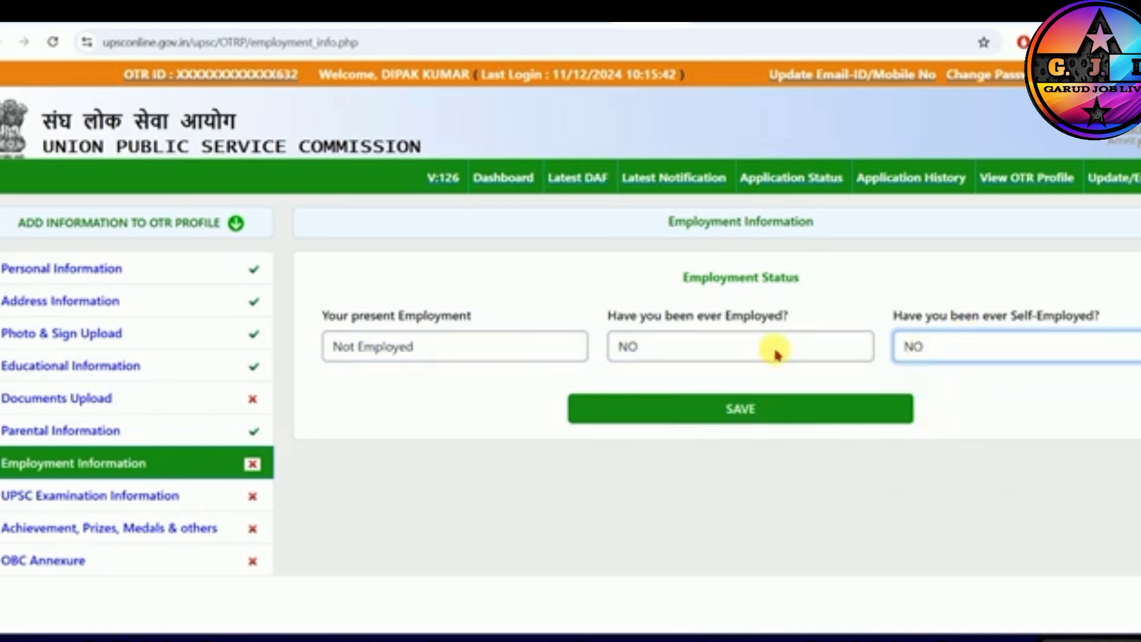
{"action": "left_click", "coordinate": [739, 420]}
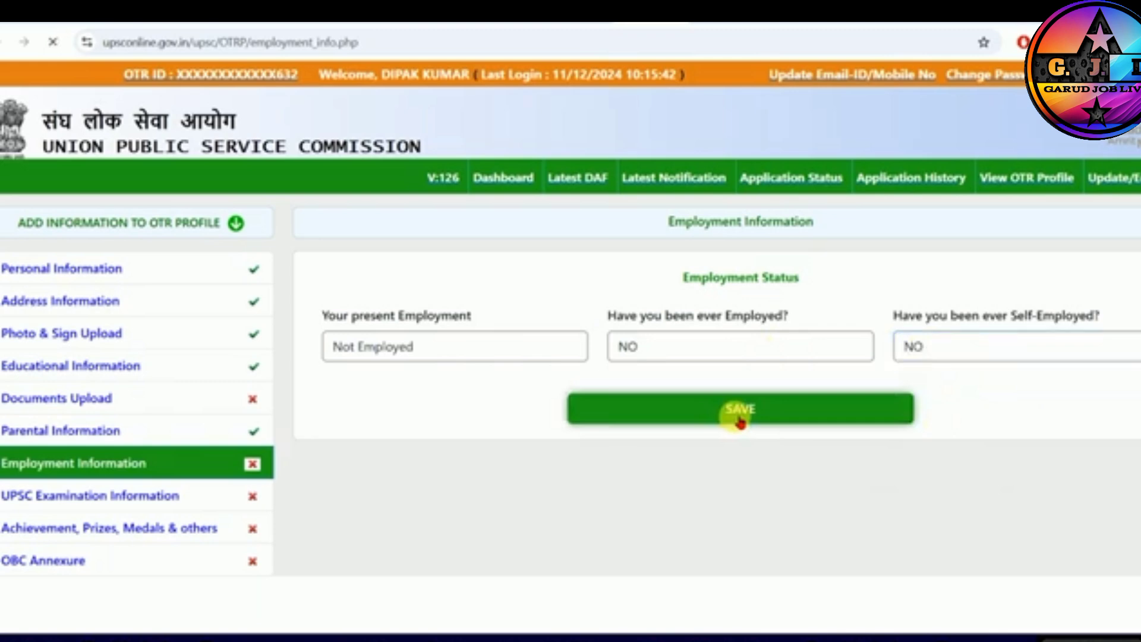
- In UPSC Examination Information, answer NO to being debarred, previous UPSC examinations and accepted service allocation, and save
{"action": "left_click", "coordinate": [86, 503]}
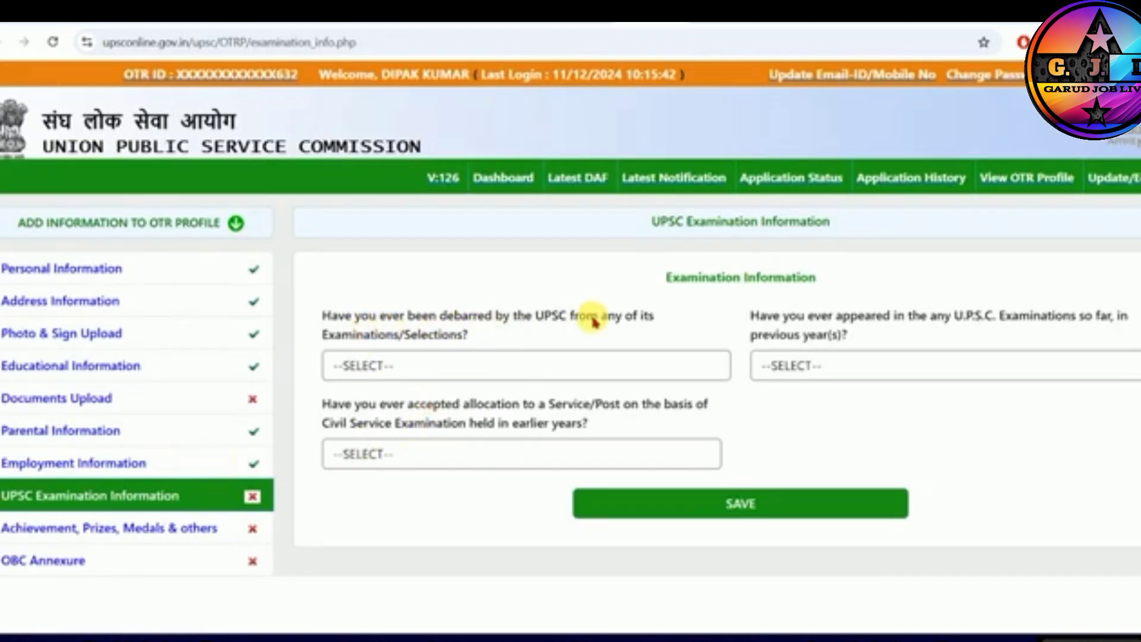
{"action": "left_click_drag", "start_coordinate": [593, 322], "coordinate": [626, 320]}
{"action": "left_click", "coordinate": [422, 365]}
{"action": "left_click", "coordinate": [434, 438]}
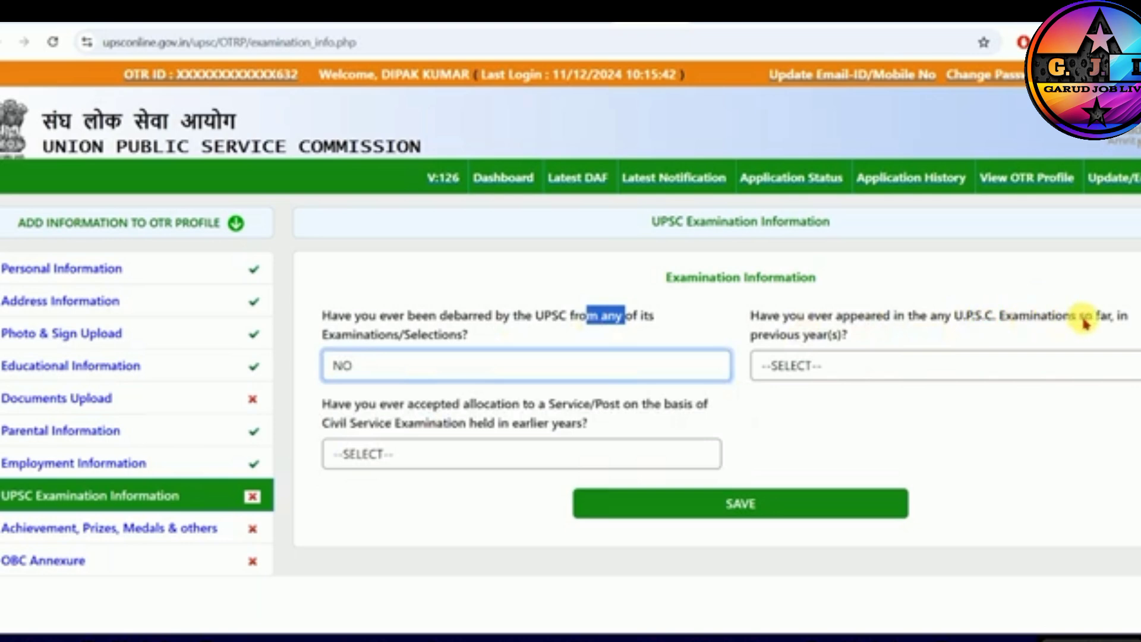
{"action": "left_click", "coordinate": [862, 367]}
{"action": "left_click", "coordinate": [800, 437]}
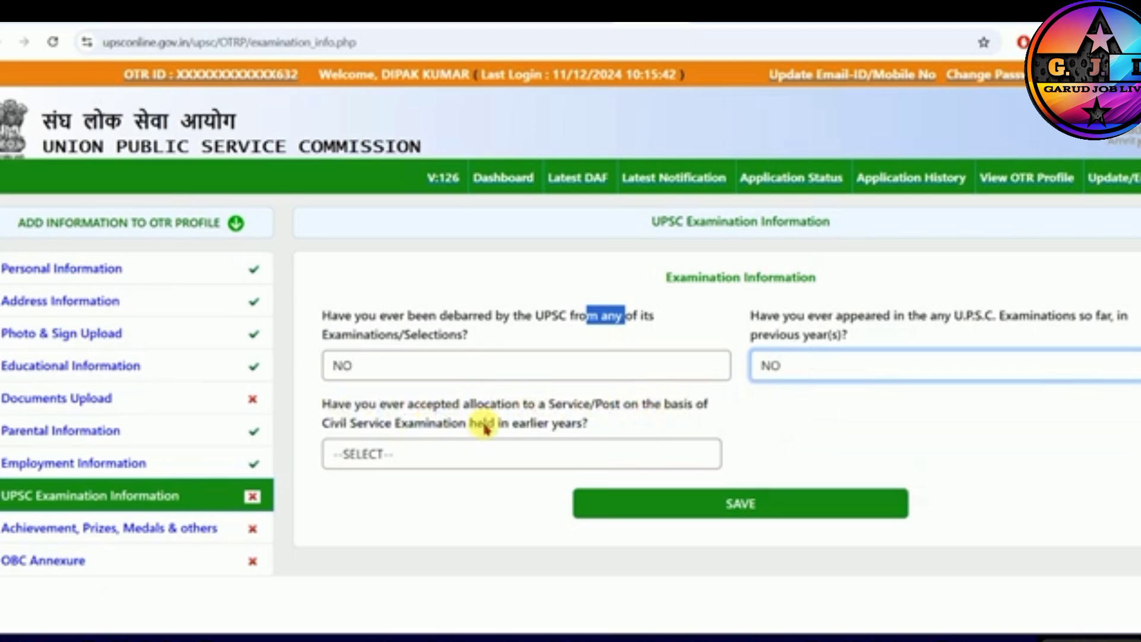
{"action": "left_click_drag", "start_coordinate": [357, 423], "coordinate": [484, 440]}
{"action": "left_click", "coordinate": [438, 458]}
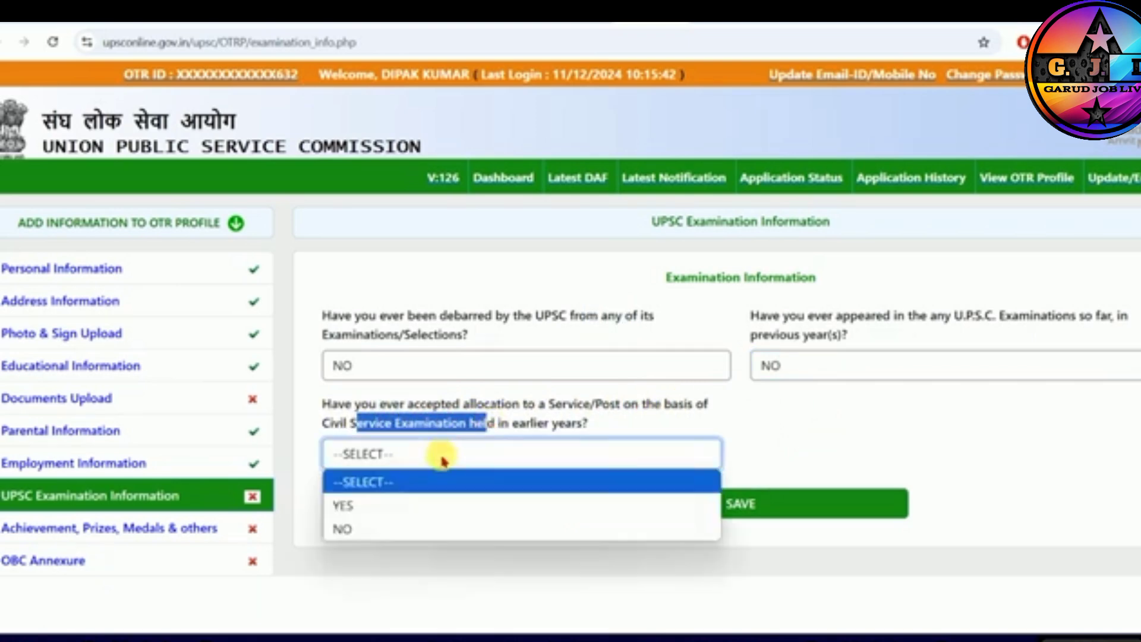
{"action": "left_click", "coordinate": [367, 530]}
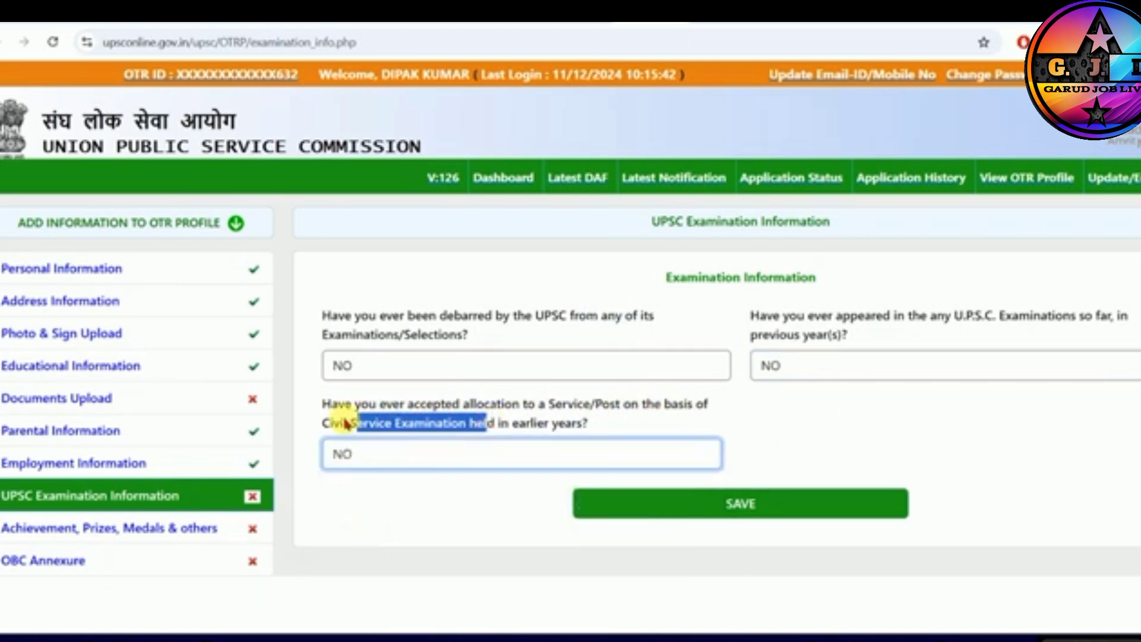
{"action": "left_click", "coordinate": [714, 503]}
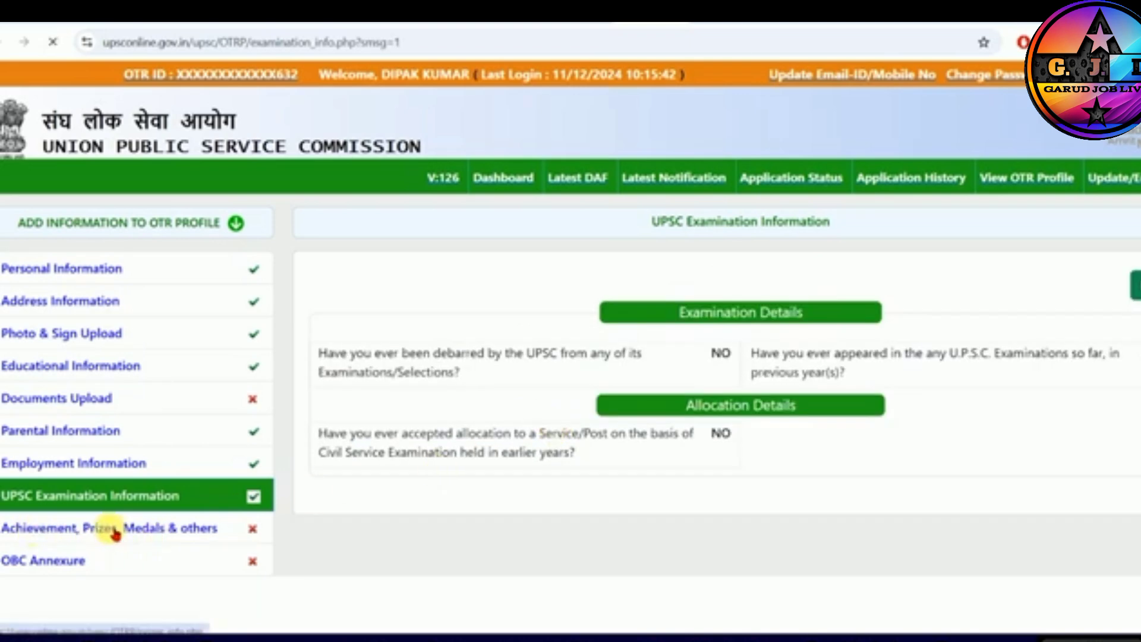
- In Achievement, Prizes, Medals & others, answer NO to whether the family owns any of the listed assets
{"action": "left_click_drag", "start_coordinate": [331, 328], "coordinate": [643, 295]}
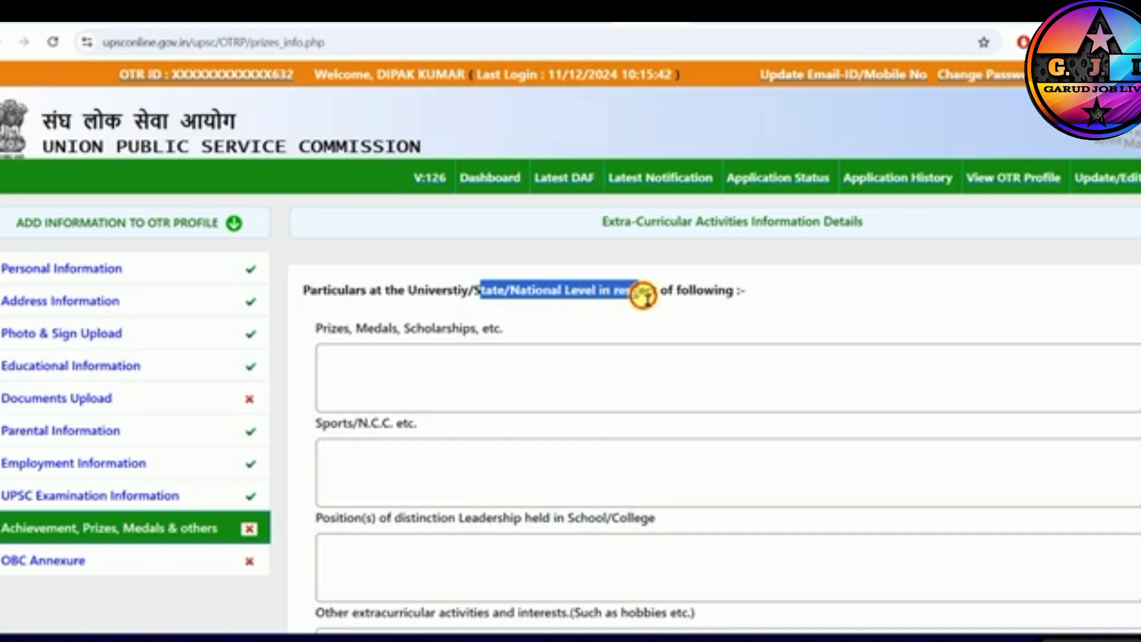
{"action": "scroll", "coordinate": [454, 387], "scroll_direction": "down", "scroll_amount": 4}
{"action": "scroll", "coordinate": [604, 357], "scroll_direction": "down", "scroll_amount": 4}
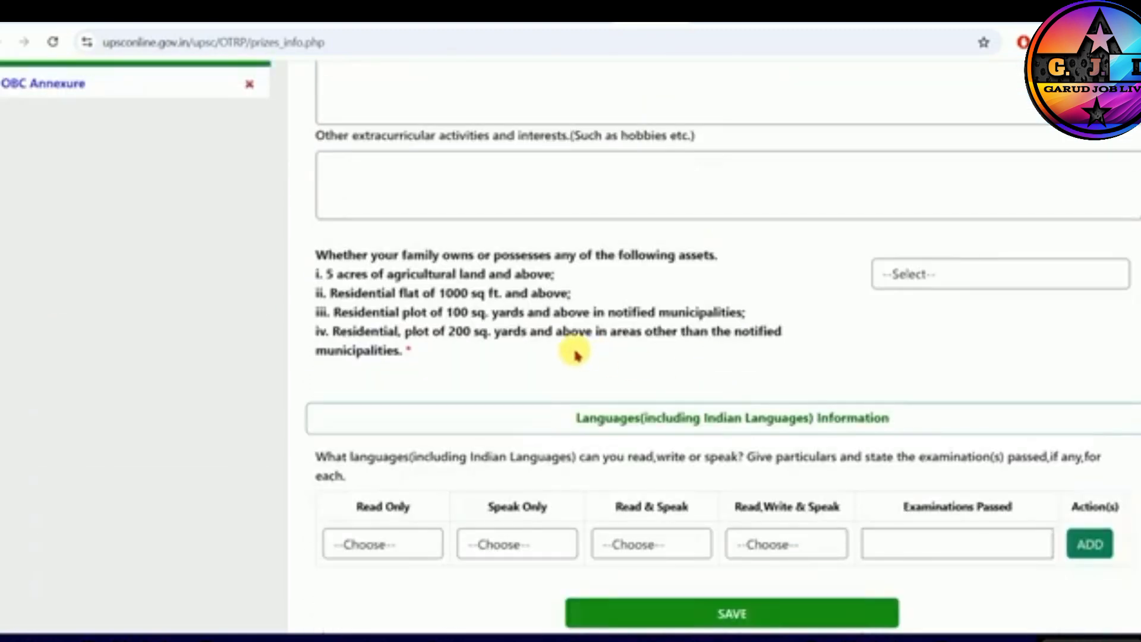
{"action": "left_click_drag", "start_coordinate": [335, 255], "coordinate": [471, 256]}
{"action": "left_click", "coordinate": [471, 255]}
{"action": "key", "text": "Tab"}
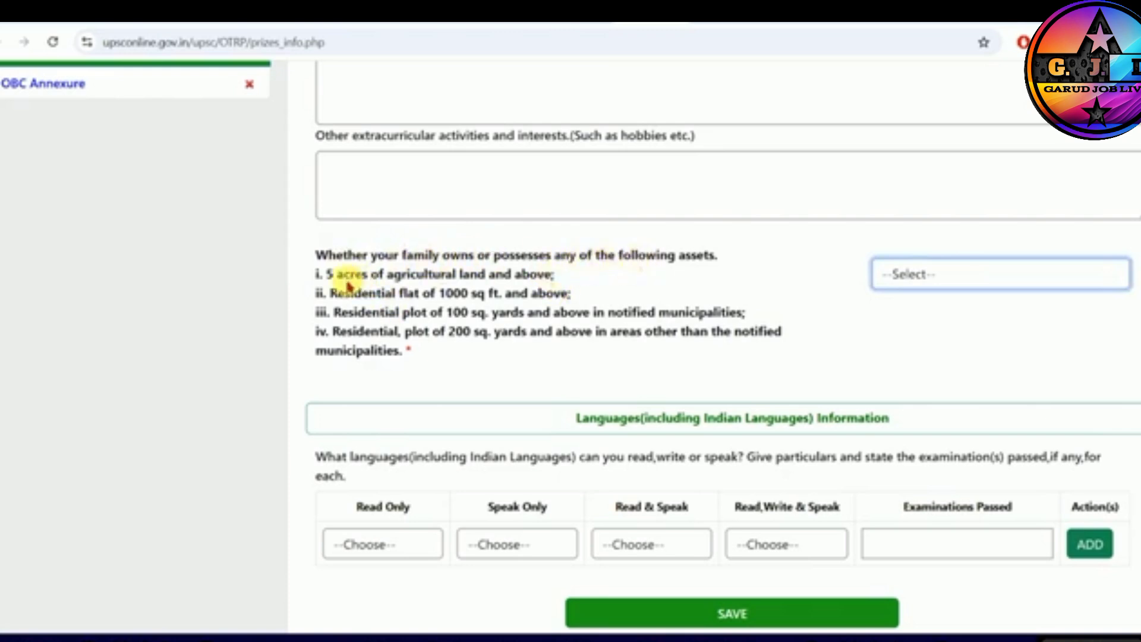
{"action": "left_click_drag", "start_coordinate": [351, 278], "coordinate": [513, 281]}
{"action": "left_click", "coordinate": [456, 299]}
{"action": "left_click", "coordinate": [920, 279]}
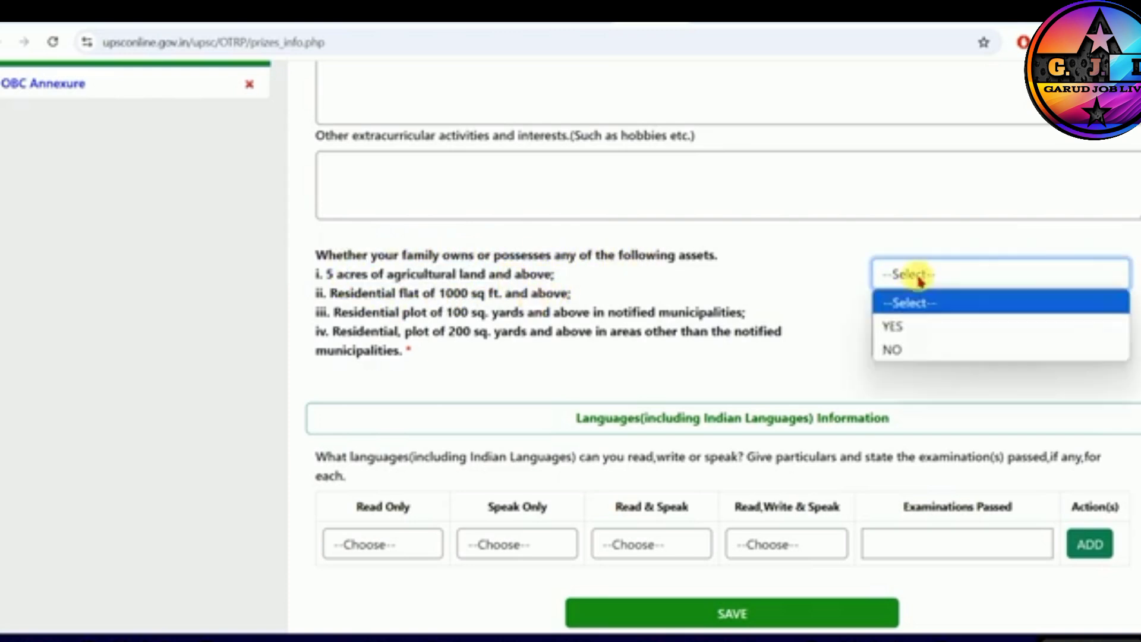
{"action": "left_click", "coordinate": [889, 350]}
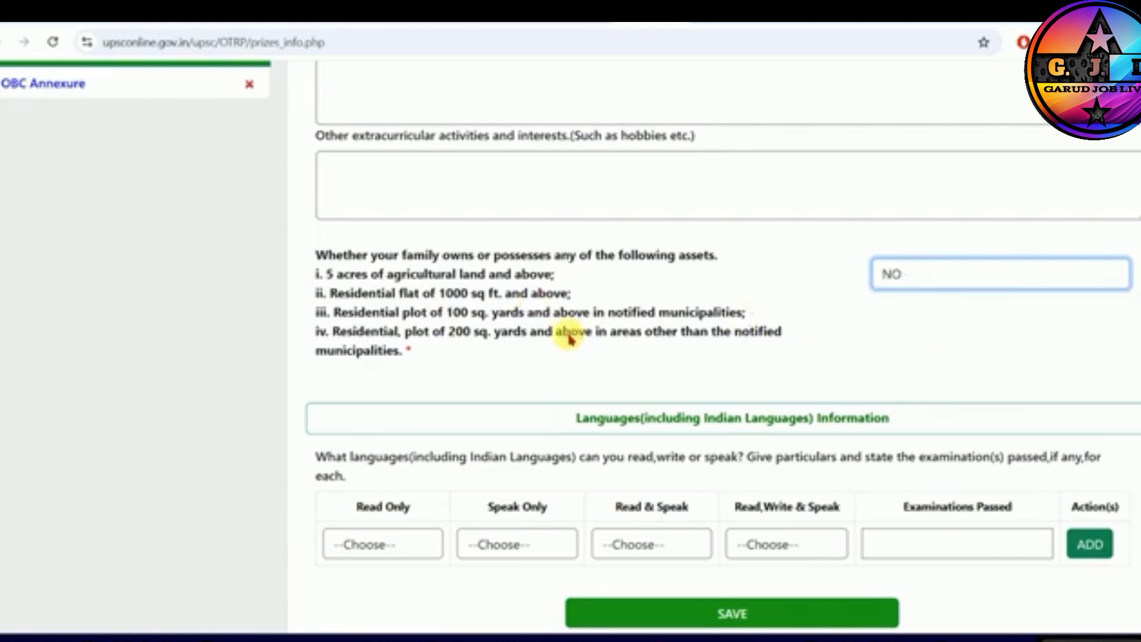
- Try to save the extra-curricular activities information without adding a language
{"action": "scroll", "coordinate": [570, 334], "scroll_direction": "down", "scroll_amount": 1}
{"action": "left_click", "coordinate": [711, 584]}
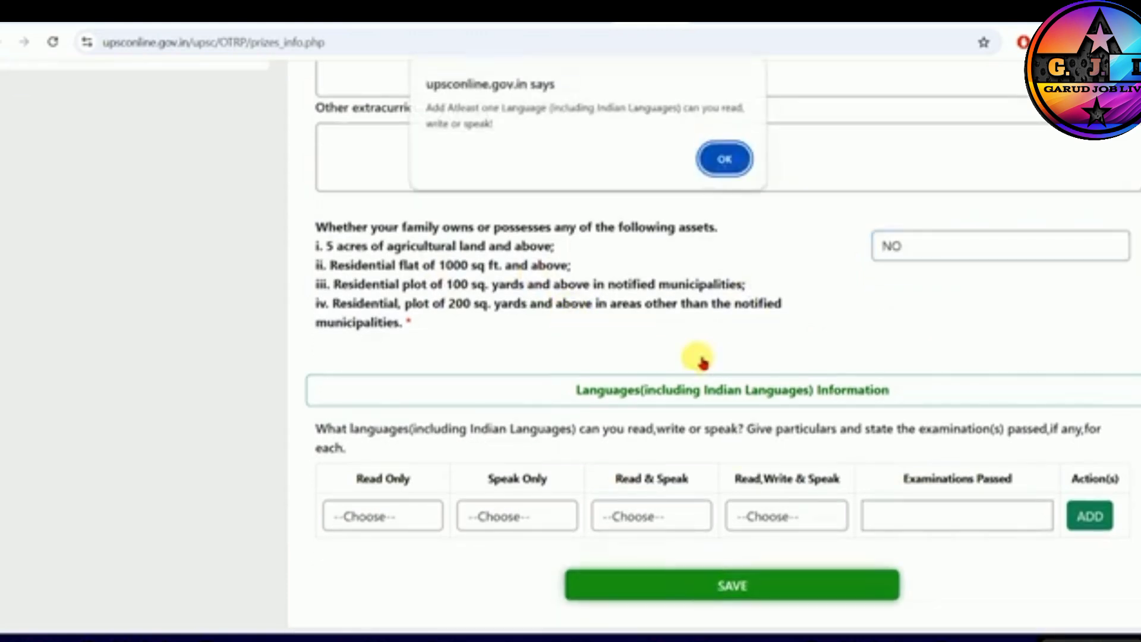
{"action": "left_click", "coordinate": [723, 155]}
{"action": "scroll", "coordinate": [719, 255], "scroll_direction": "up", "scroll_amount": 4}
{"action": "scroll", "coordinate": [730, 314], "scroll_direction": "down", "scroll_amount": 4}
{"action": "left_click", "coordinate": [721, 584]}
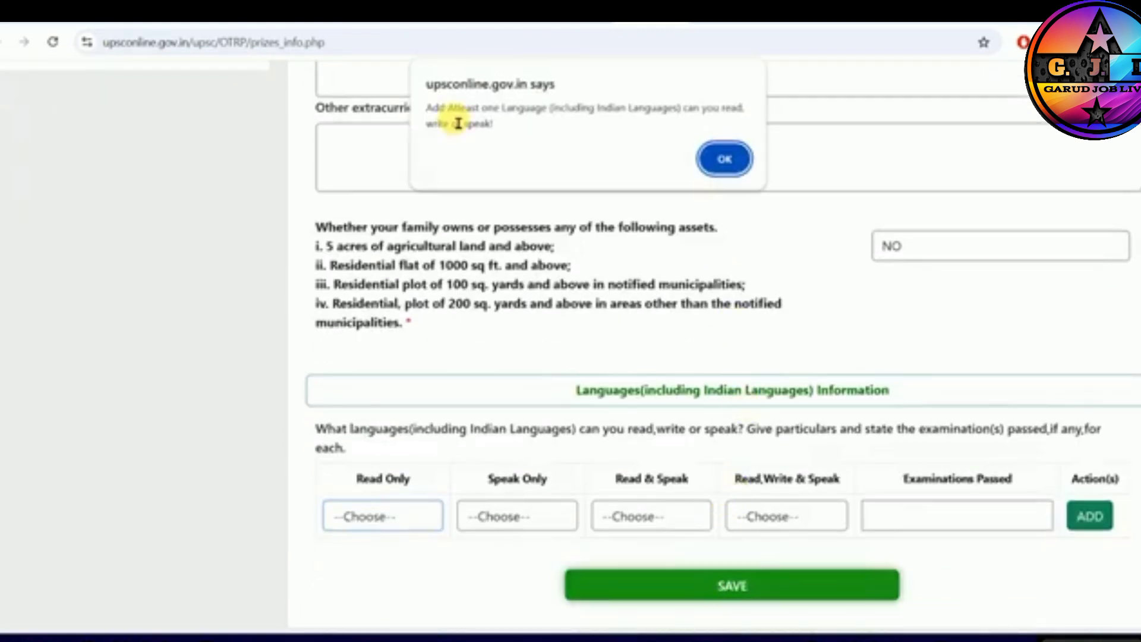
{"action": "left_click", "coordinate": [724, 157]}
- Choose Hindi for Read Only, Speak Only, Read & Speak, and Read, Write & Speak in the languages information
{"action": "left_click", "coordinate": [397, 523]}
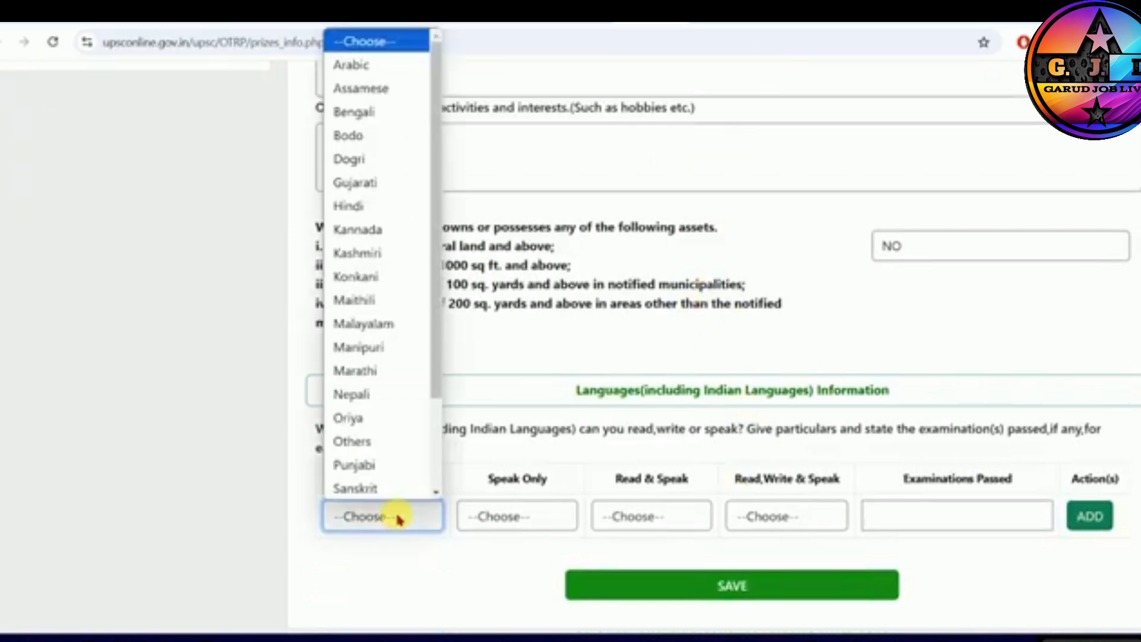
{"action": "key", "text": "Down"}
{"action": "key", "text": "Return"}
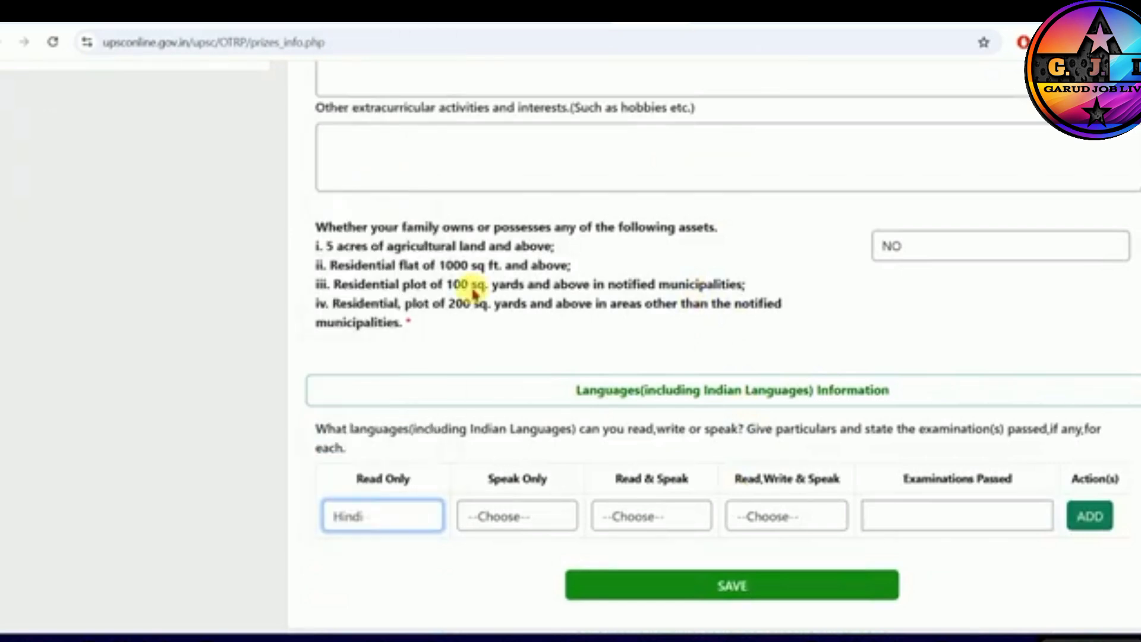
{"action": "left_click", "coordinate": [527, 518]}
{"action": "key", "text": "h"}
{"action": "key", "text": "Return"}
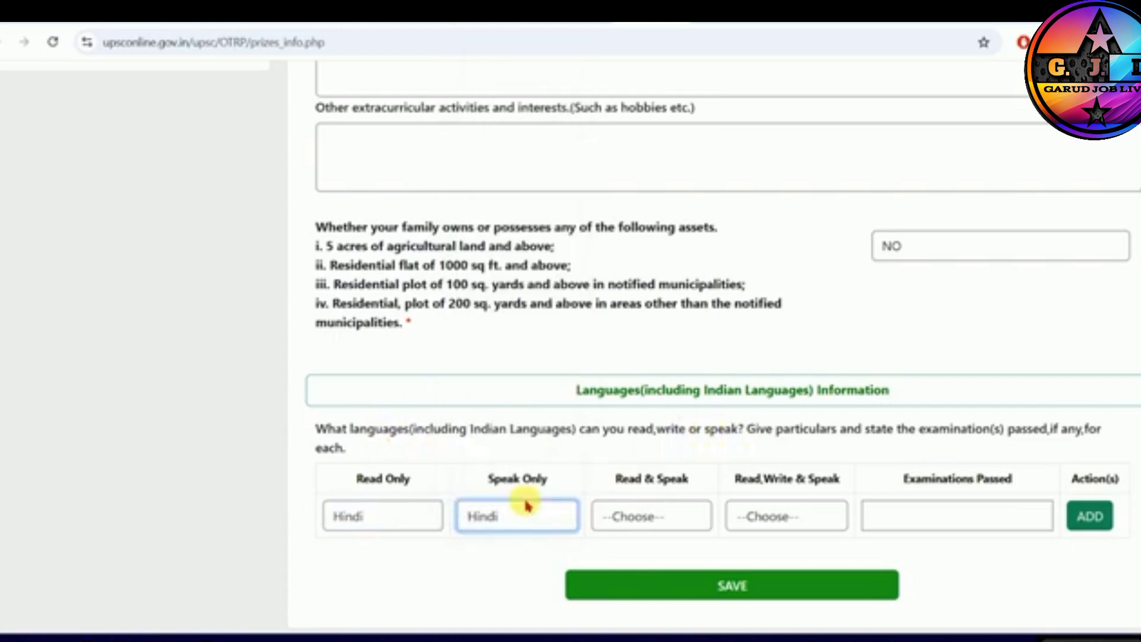
{"action": "left_click", "coordinate": [672, 516]}
{"action": "key", "text": "h"}
{"action": "key", "text": "Return"}
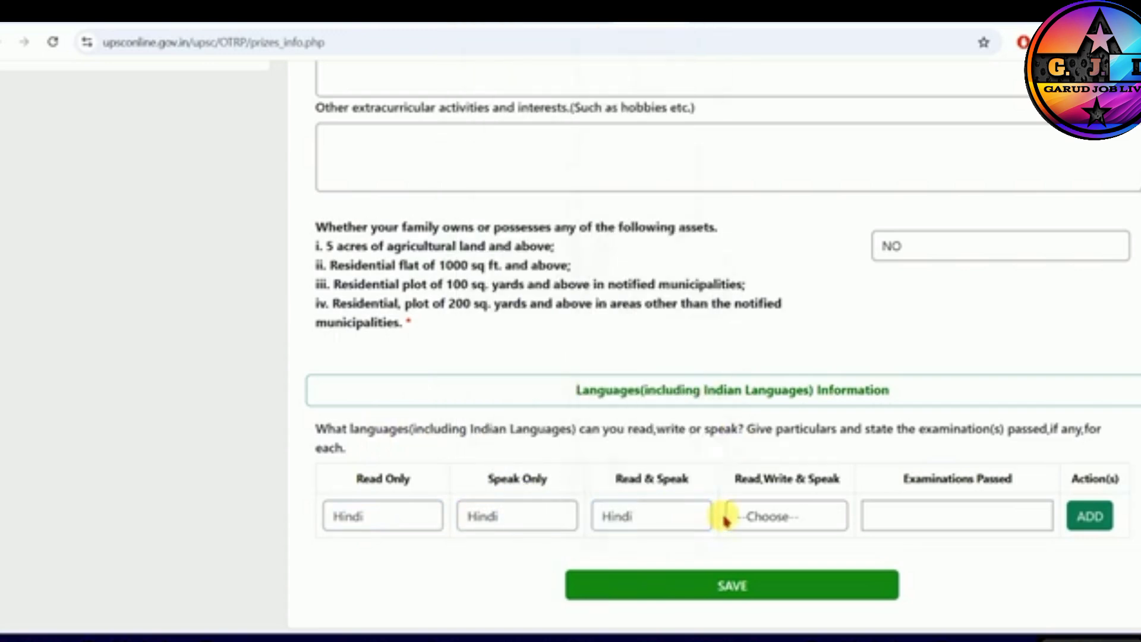
{"action": "left_click", "coordinate": [748, 517]}
{"action": "key", "text": "h"}
{"action": "key", "text": "Return"}
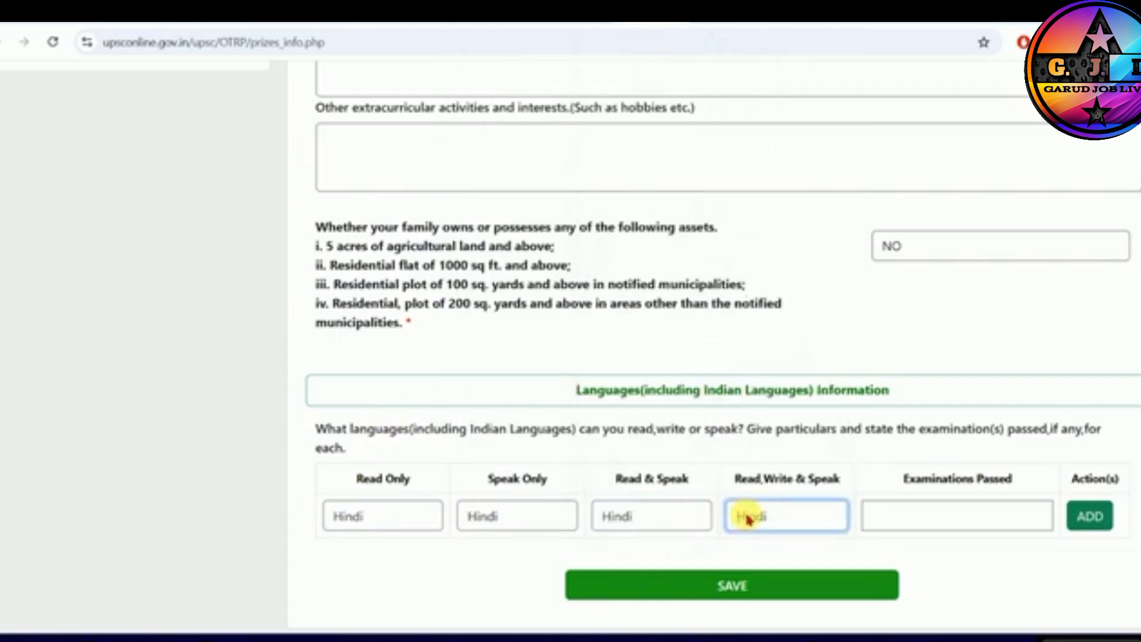
- Enter 10TH as the examination passed, add the language entry, and save the extra-curricular activities information
{"action": "left_click", "coordinate": [934, 518]}
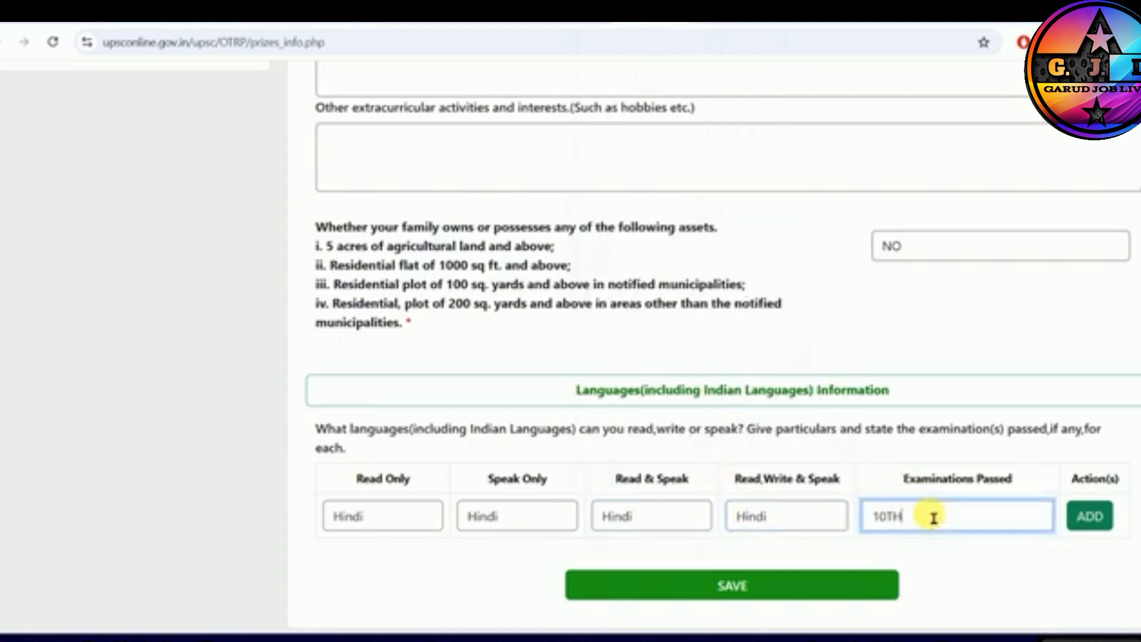
{"action": "left_click", "coordinate": [1090, 516]}
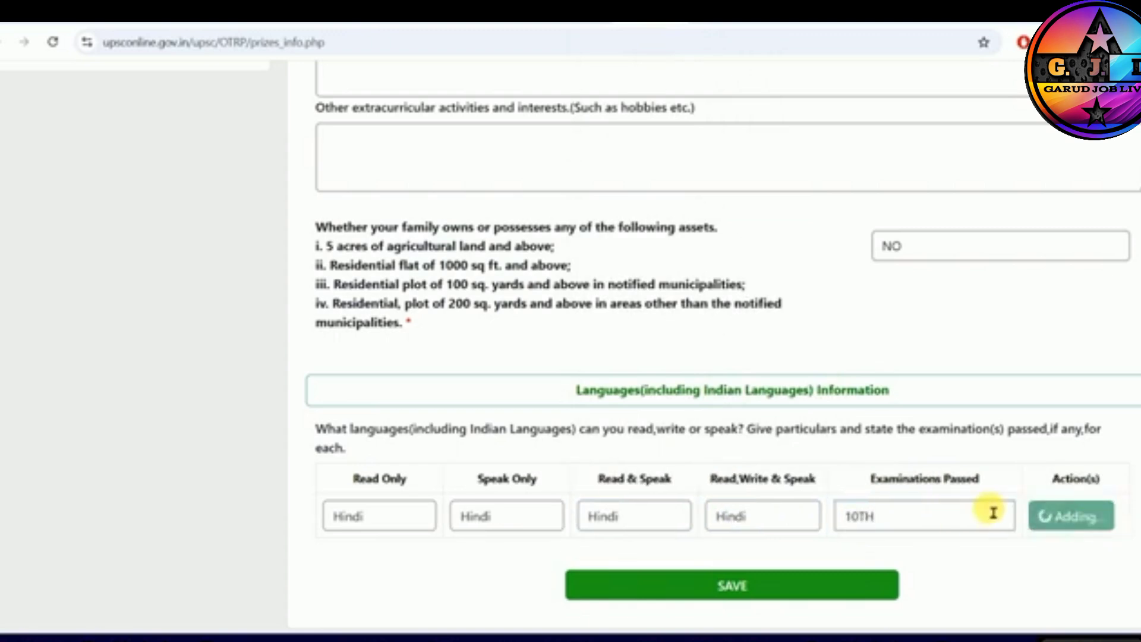
{"action": "scroll", "coordinate": [743, 513], "scroll_direction": "down", "scroll_amount": 1}
{"action": "left_click", "coordinate": [731, 585]}
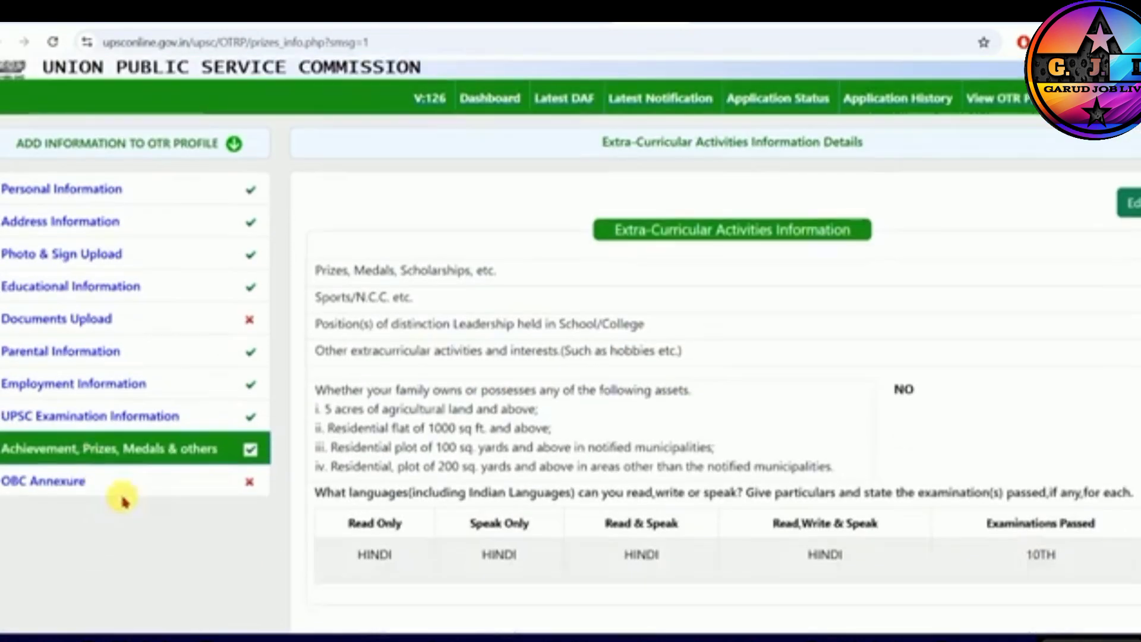
- In the OBC Annexure, confirm understanding the instructions and belonging to the OBC (Non-Creamy Layer) category to bring up the candidate proforma
{"action": "scroll", "coordinate": [654, 447], "scroll_direction": "down", "scroll_amount": 1}
{"action": "left_click", "coordinate": [45, 481]}
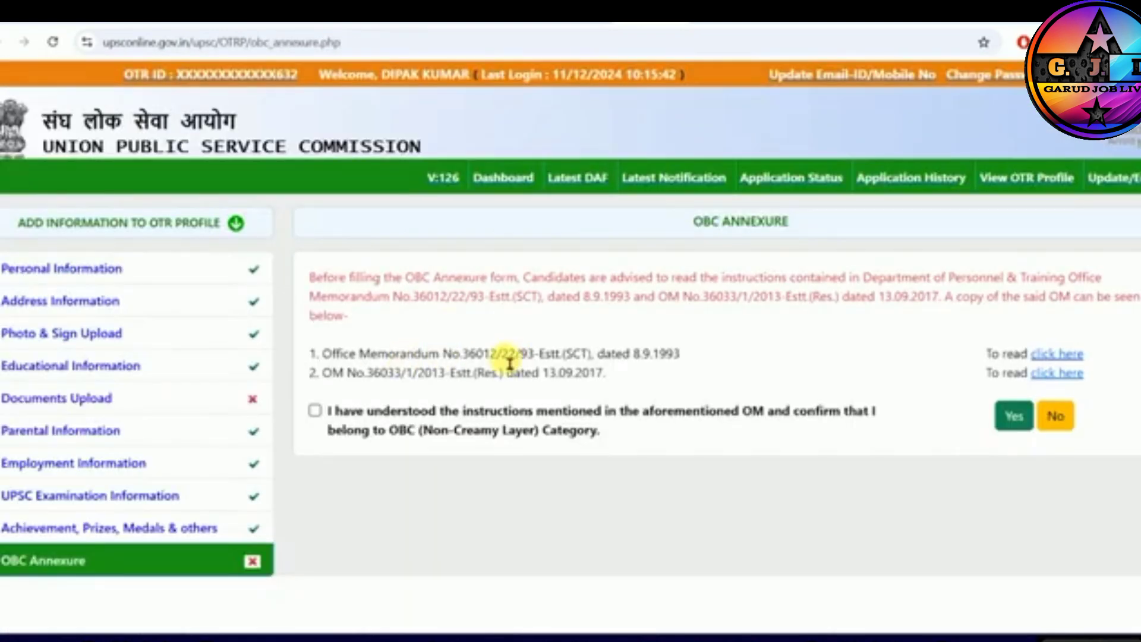
{"action": "left_click", "coordinate": [314, 416]}
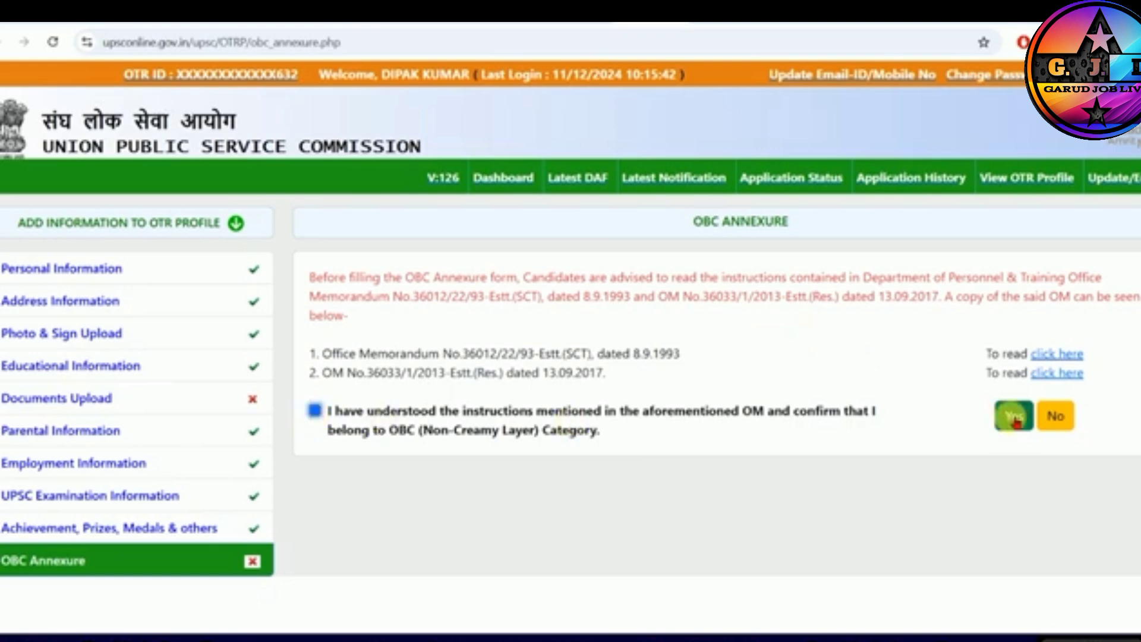
{"action": "left_click_drag", "start_coordinate": [363, 280], "coordinate": [897, 284]}
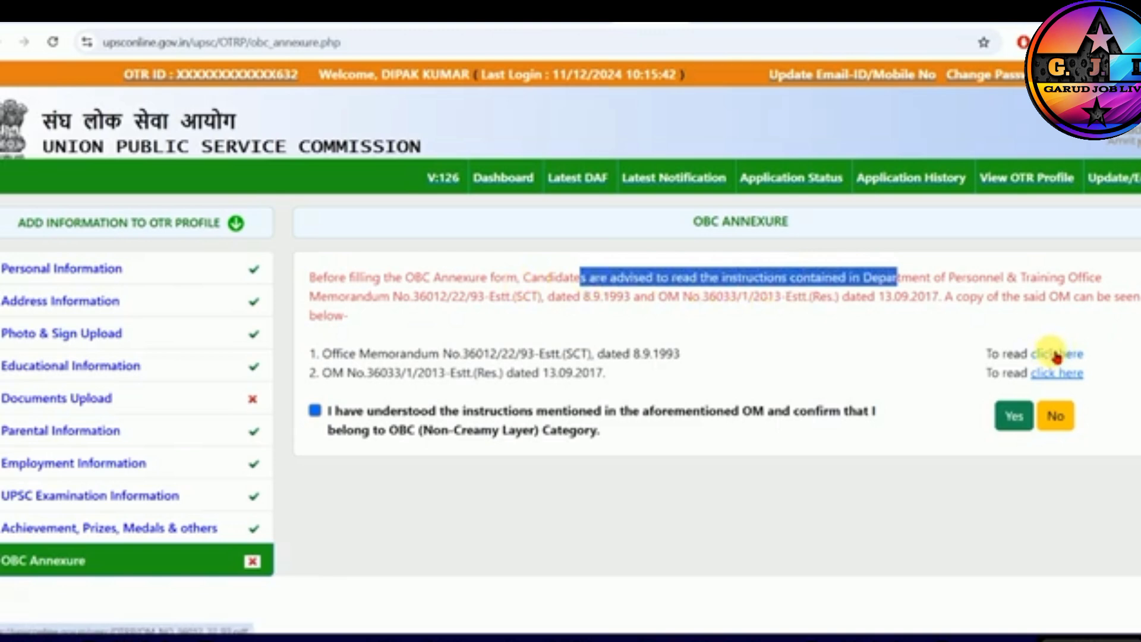
{"action": "left_click", "coordinate": [1060, 365]}
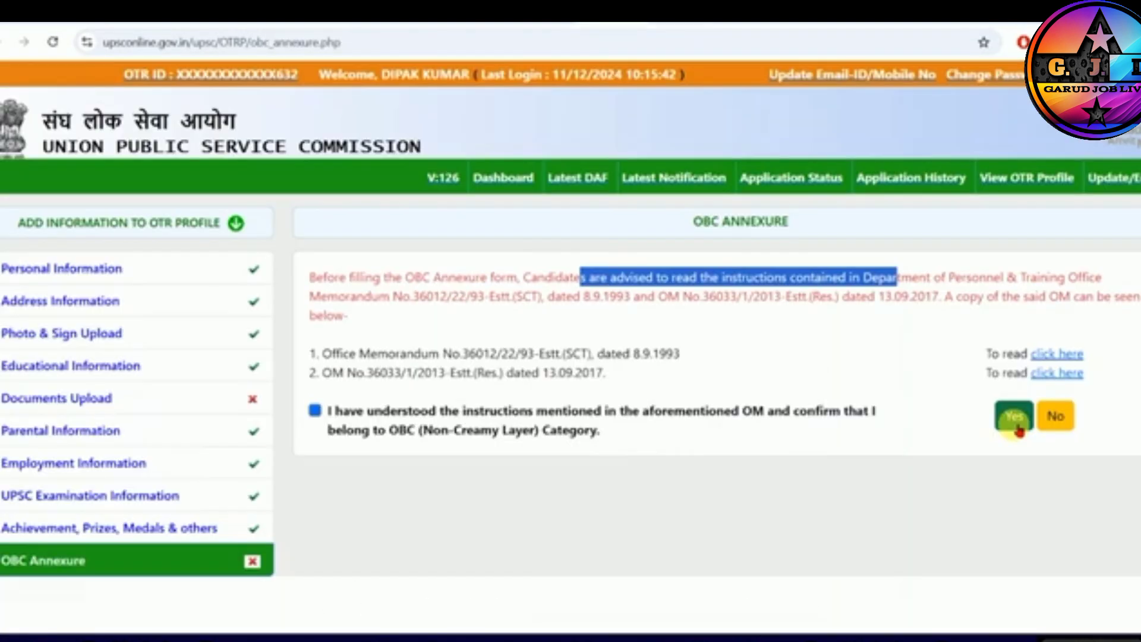
{"action": "left_click", "coordinate": [1014, 417]}
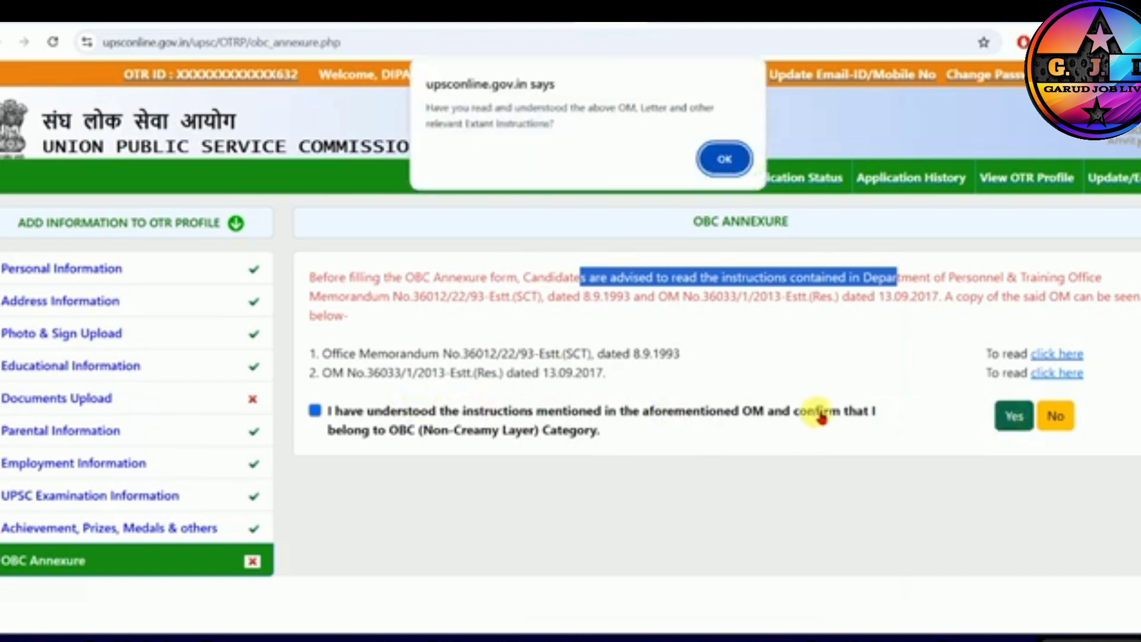
{"action": "left_click", "coordinate": [724, 158]}
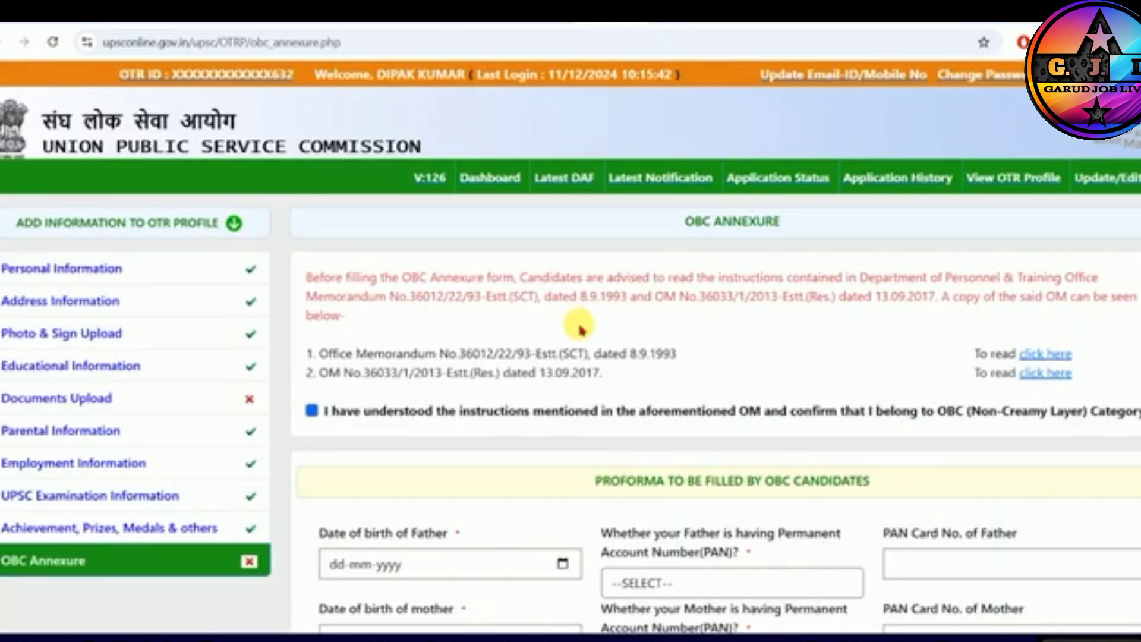
{"action": "scroll", "coordinate": [581, 329], "scroll_direction": "down", "scroll_amount": 5}
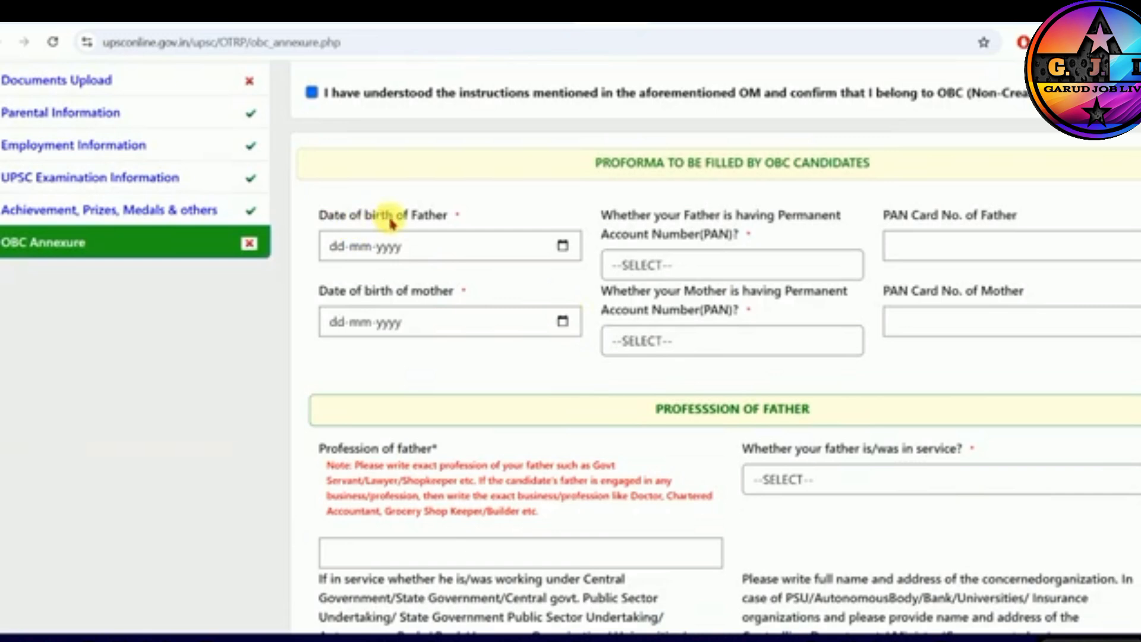
- In the OBC candidate proforma, answer YES to whether the father has a Permanent Account Number and select his PAN card number field
{"action": "left_click_drag", "start_coordinate": [348, 220], "coordinate": [441, 217]}
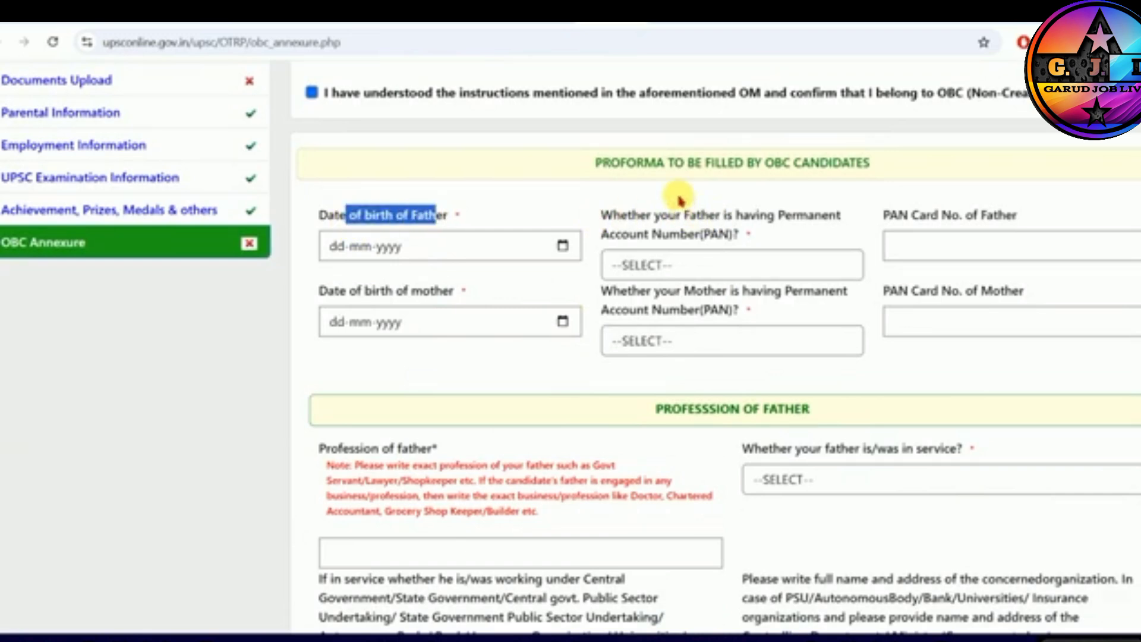
{"action": "left_click", "coordinate": [811, 166]}
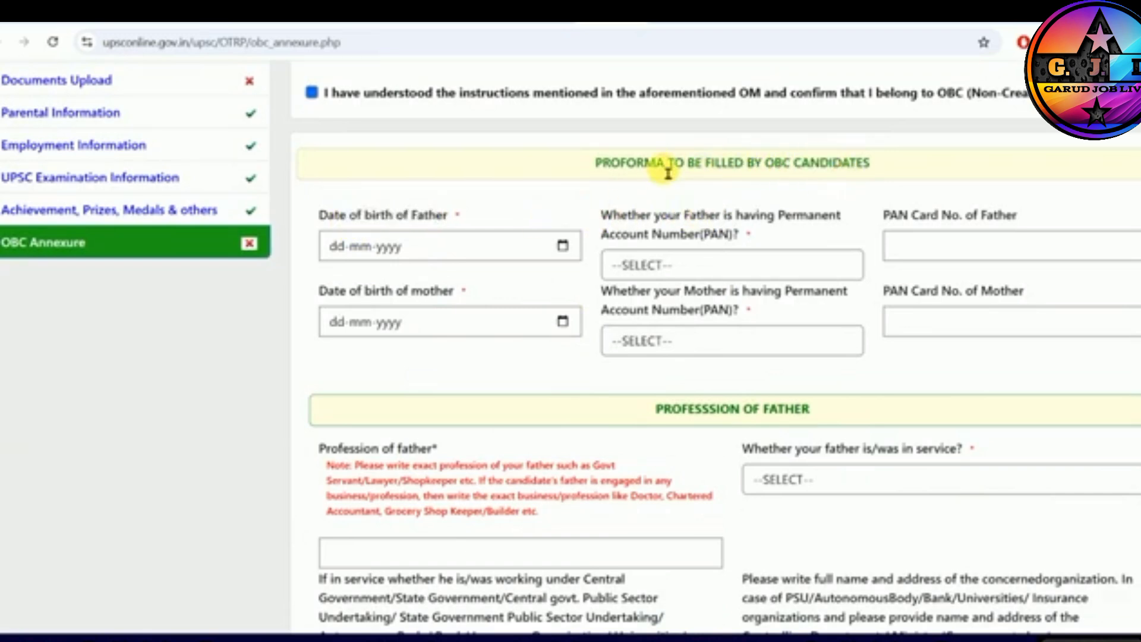
{"action": "left_click_drag", "start_coordinate": [621, 172], "coordinate": [746, 172]}
{"action": "left_click", "coordinate": [745, 172]}
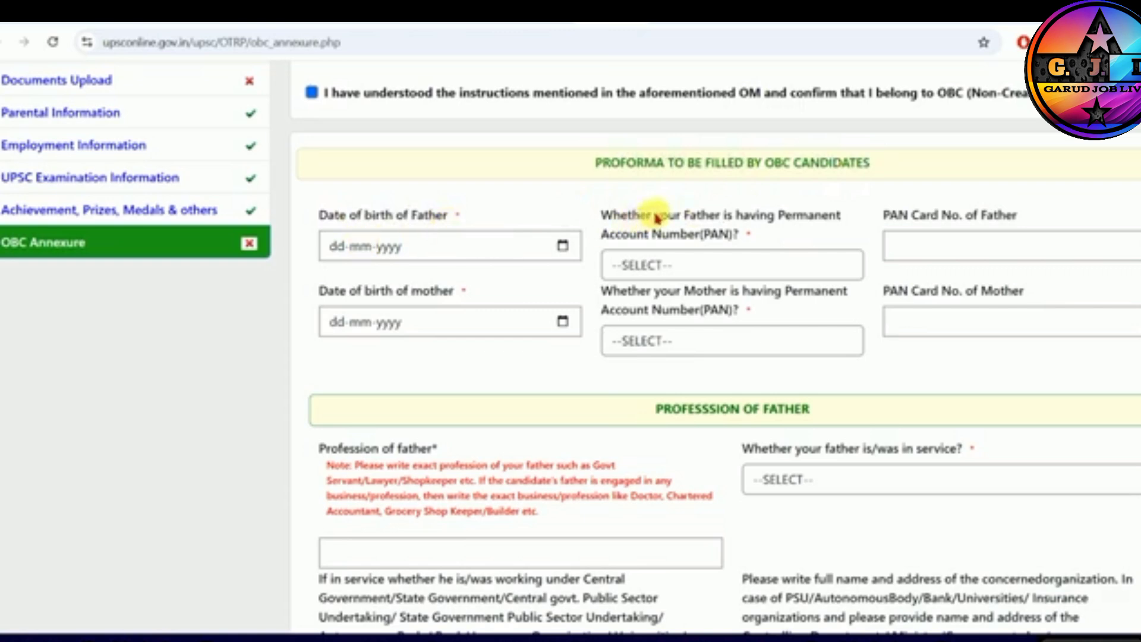
{"action": "left_click", "coordinate": [665, 269]}
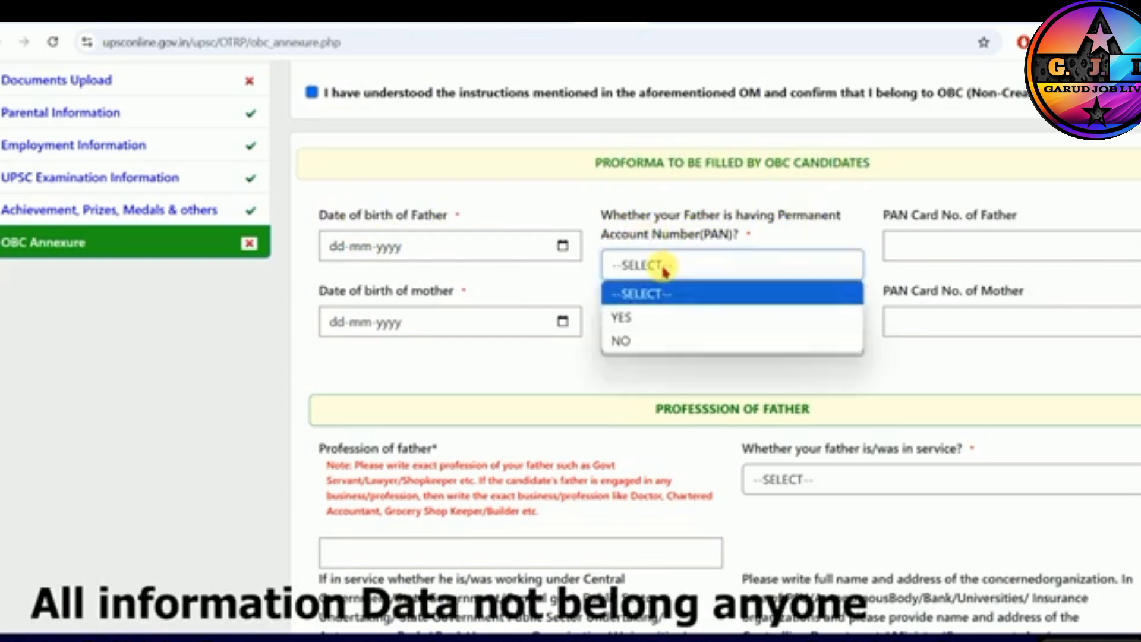
{"action": "left_click", "coordinate": [636, 318]}
{"action": "left_click", "coordinate": [935, 252]}
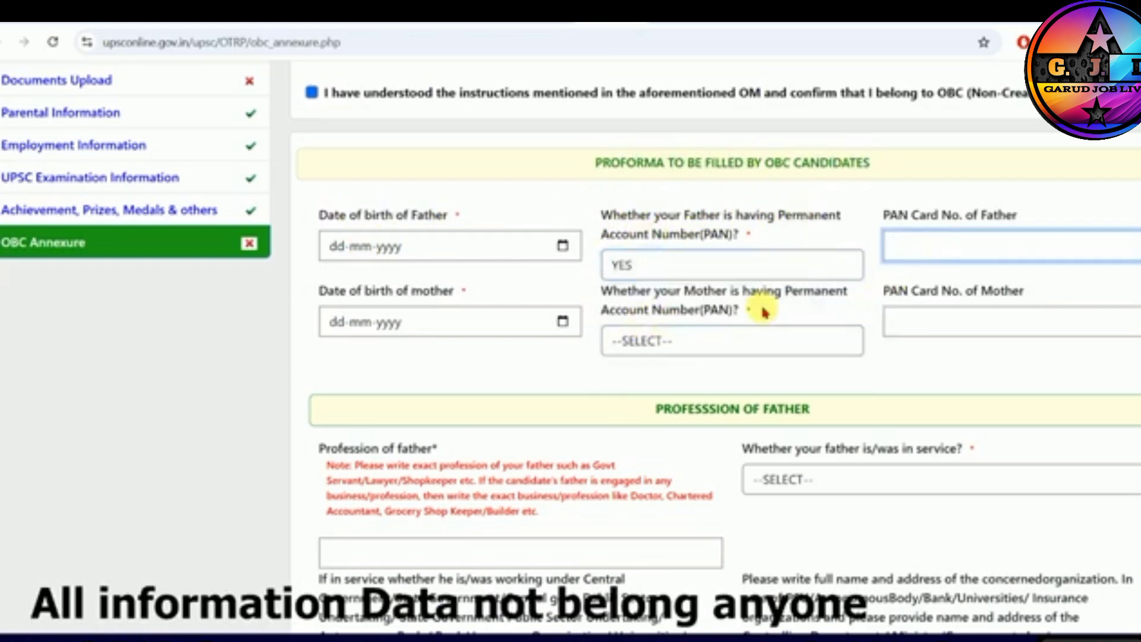
- Answer YES to whether the mother has a Permanent Account Number and select her PAN card number field
{"action": "left_click_drag", "start_coordinate": [348, 291], "coordinate": [428, 295]}
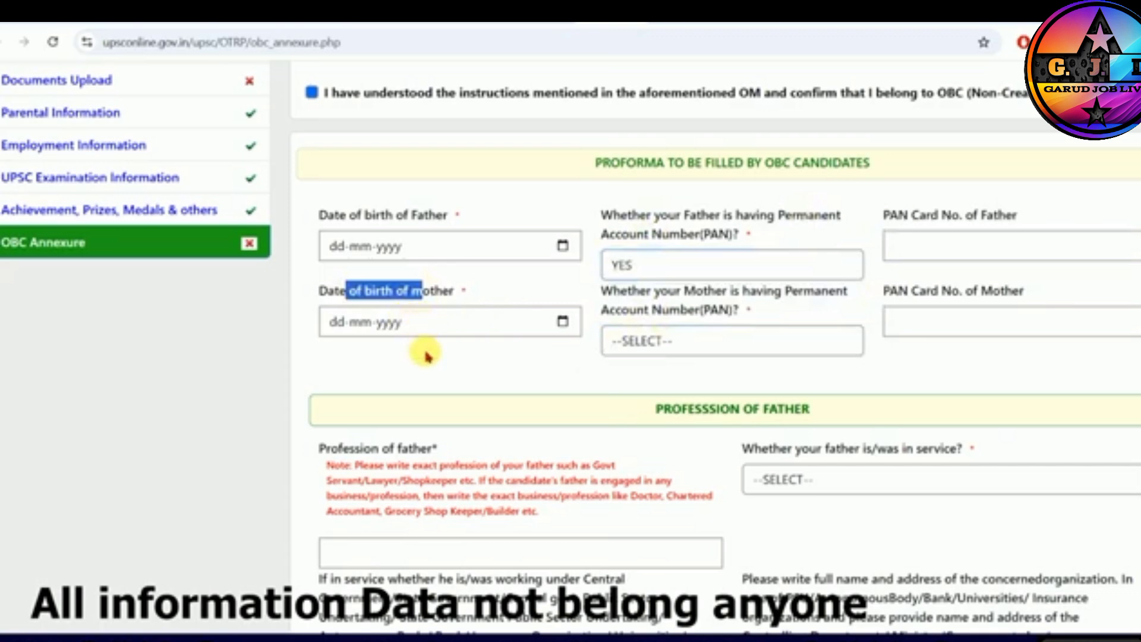
{"action": "left_click_drag", "start_coordinate": [684, 291], "coordinate": [797, 292]}
{"action": "left_click", "coordinate": [651, 340]}
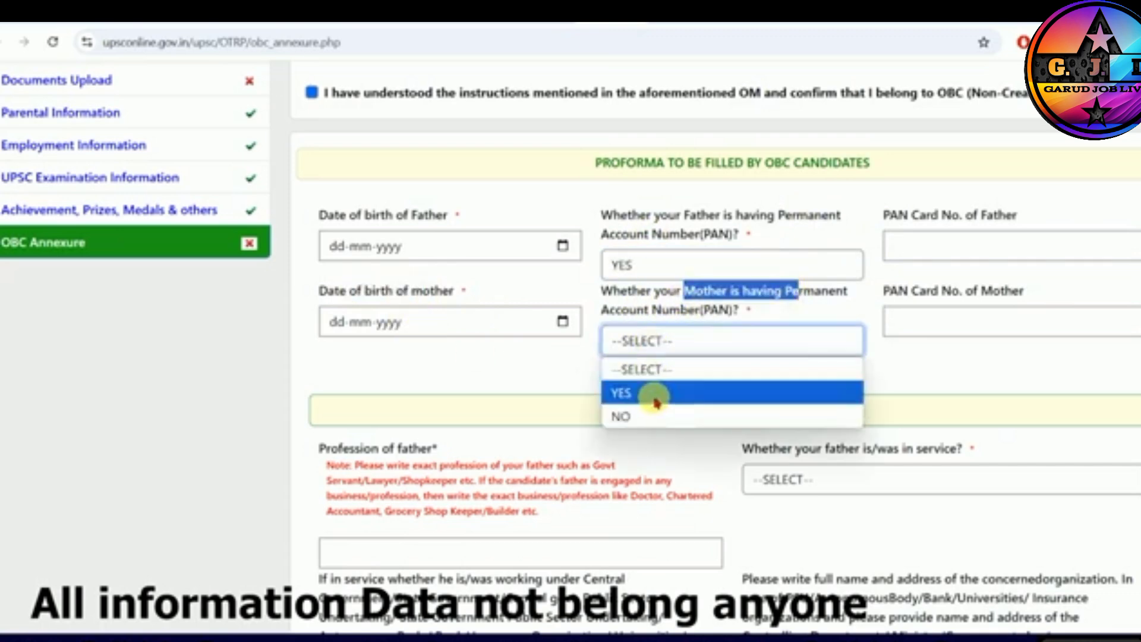
{"action": "left_click", "coordinate": [658, 395]}
{"action": "left_click", "coordinate": [912, 331]}
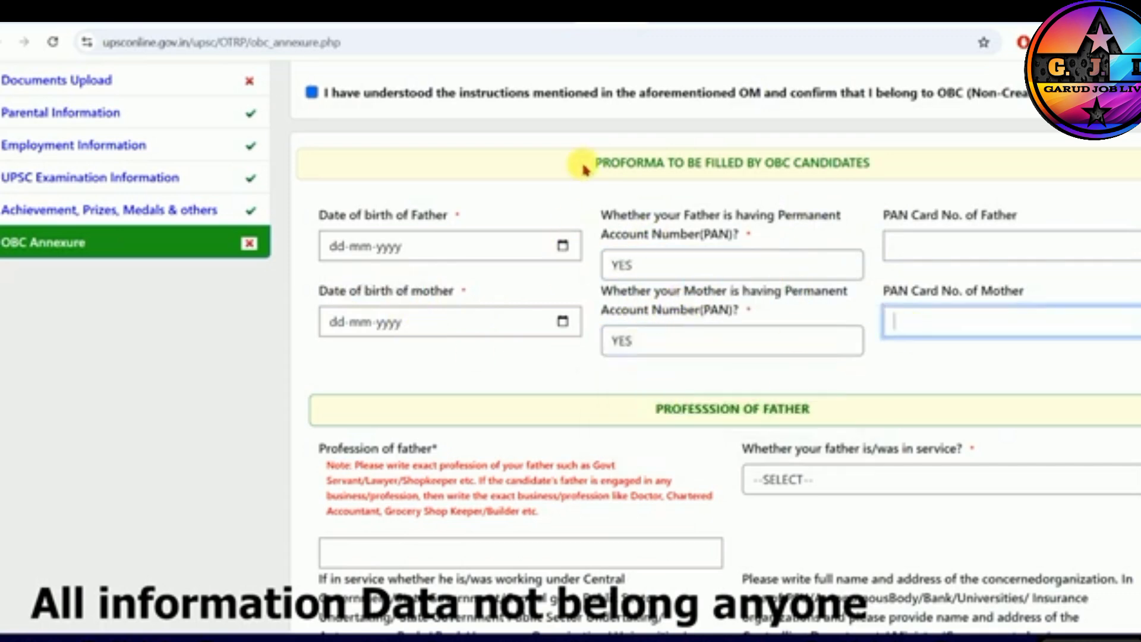
- In the Profession of Father section, answer NO to whether the father is or was in service
{"action": "scroll", "coordinate": [690, 291], "scroll_direction": "down", "scroll_amount": 3}
{"action": "left_click_drag", "start_coordinate": [656, 249], "coordinate": [795, 260]}
{"action": "left_click", "coordinate": [801, 261]}
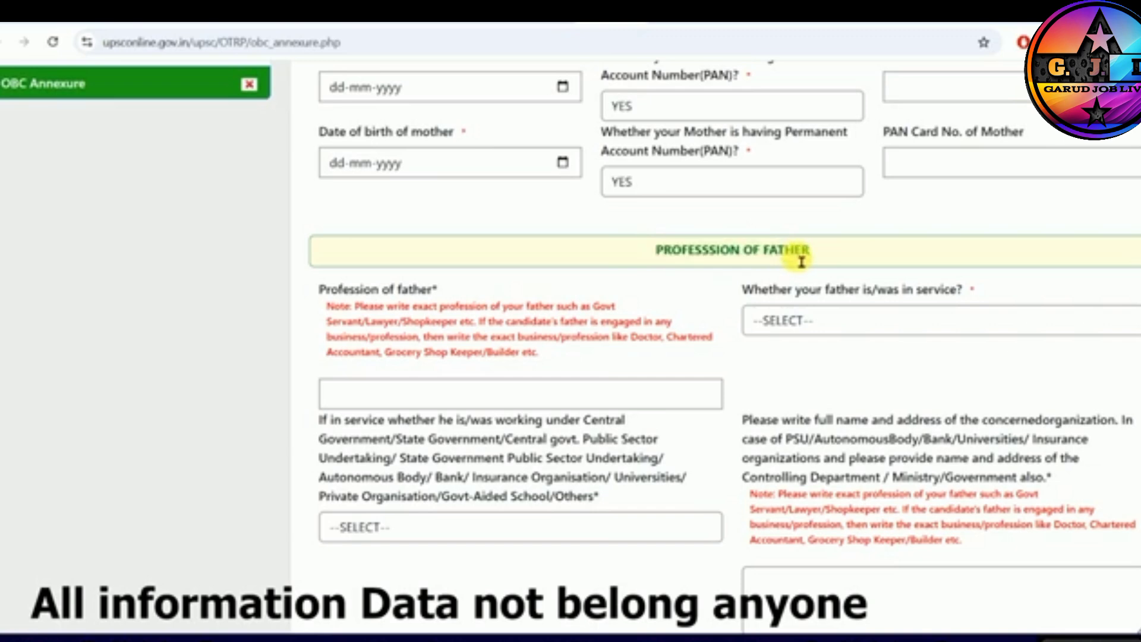
{"action": "left_click_drag", "start_coordinate": [335, 297], "coordinate": [408, 293]}
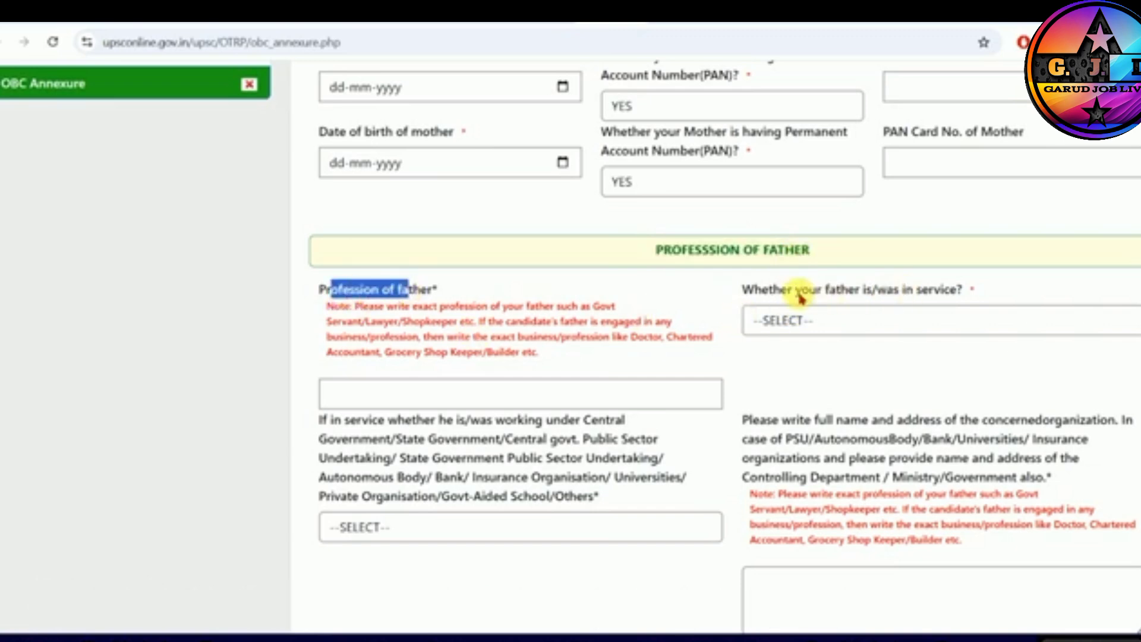
{"action": "left_click", "coordinate": [880, 323]}
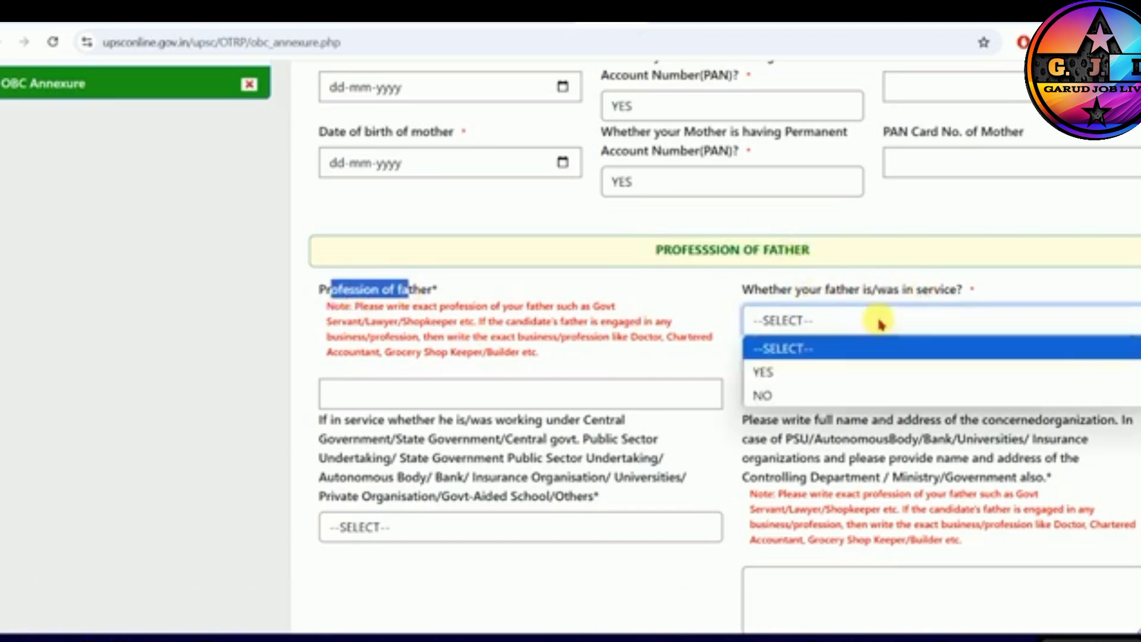
{"action": "left_click", "coordinate": [763, 395]}
- In the Profession of Mother section, answer NO to whether the mother is or was in service
{"action": "scroll", "coordinate": [773, 398], "scroll_direction": "down", "scroll_amount": 3}
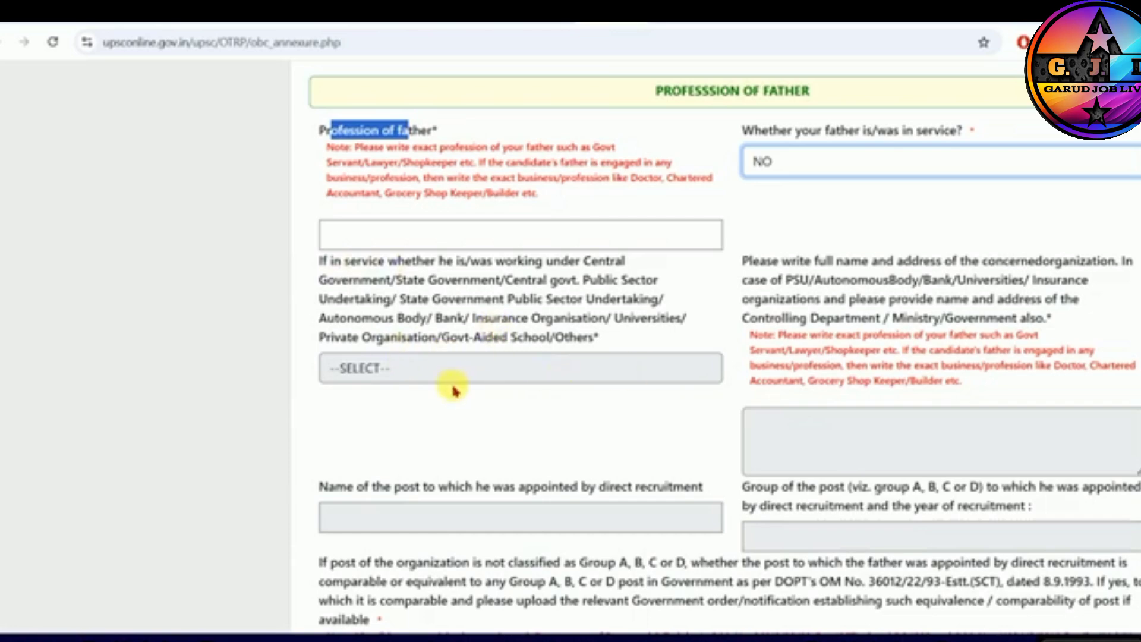
{"action": "scroll", "coordinate": [785, 459], "scroll_direction": "down", "scroll_amount": 10}
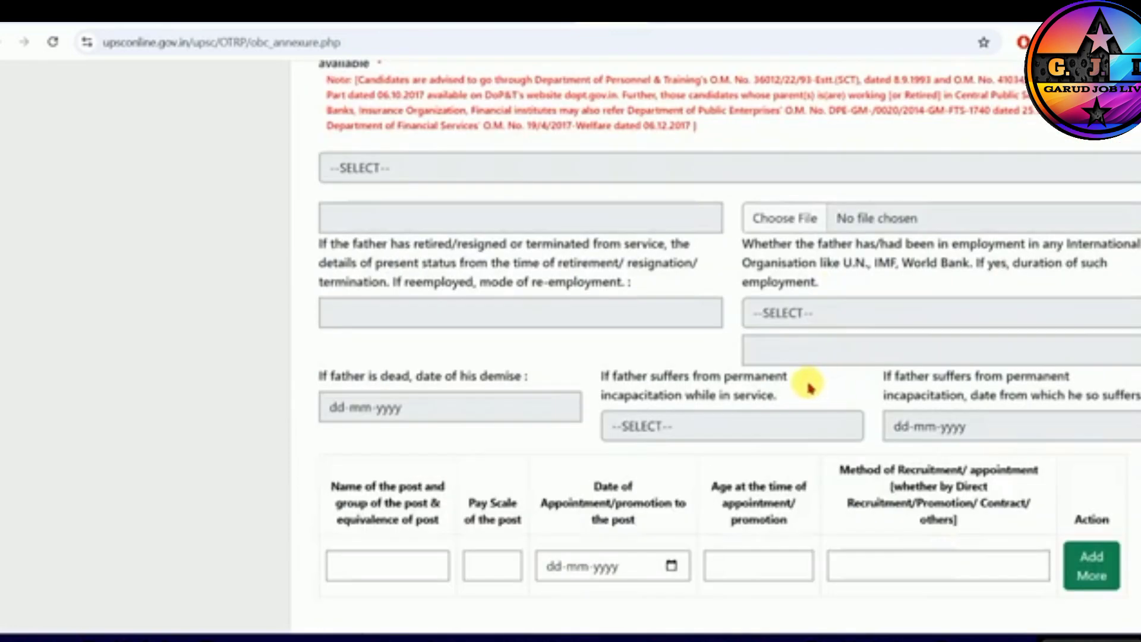
{"action": "scroll", "coordinate": [790, 386], "scroll_direction": "down", "scroll_amount": 7}
{"action": "scroll", "coordinate": [734, 289], "scroll_direction": "down", "scroll_amount": 7}
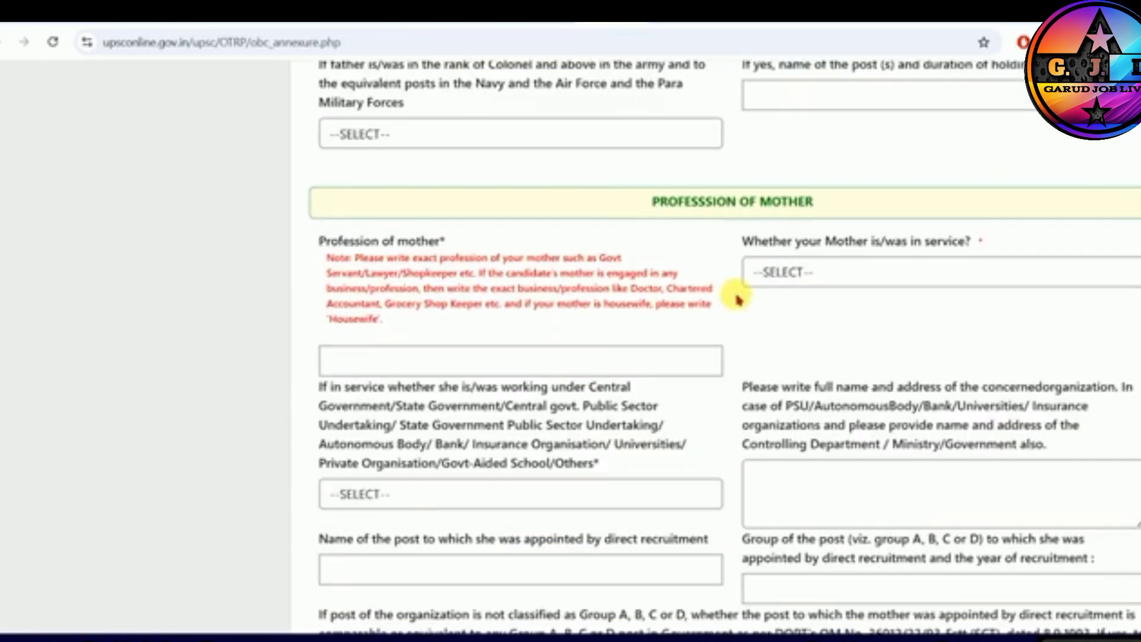
{"action": "left_click_drag", "start_coordinate": [666, 207], "coordinate": [797, 258]}
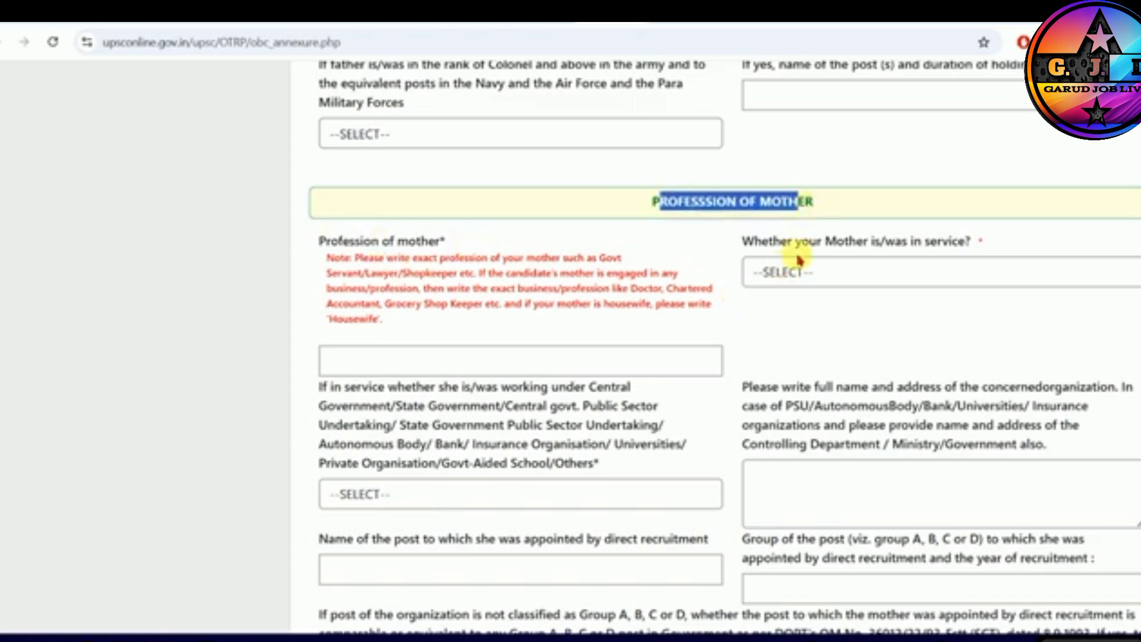
{"action": "left_click", "coordinate": [788, 271]}
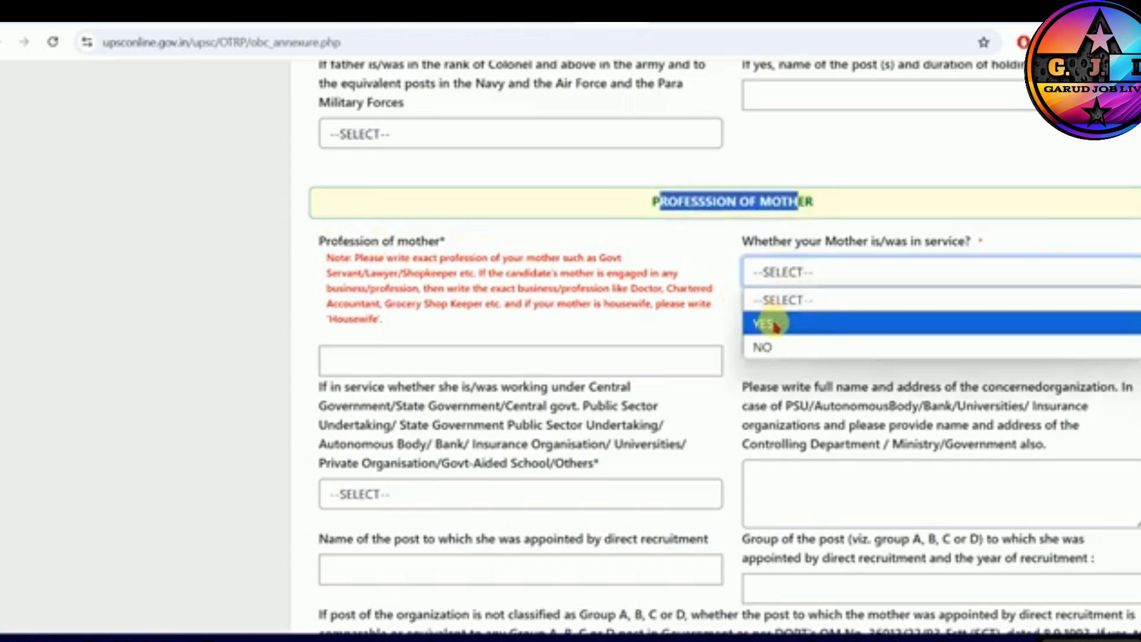
{"action": "left_click", "coordinate": [775, 348]}
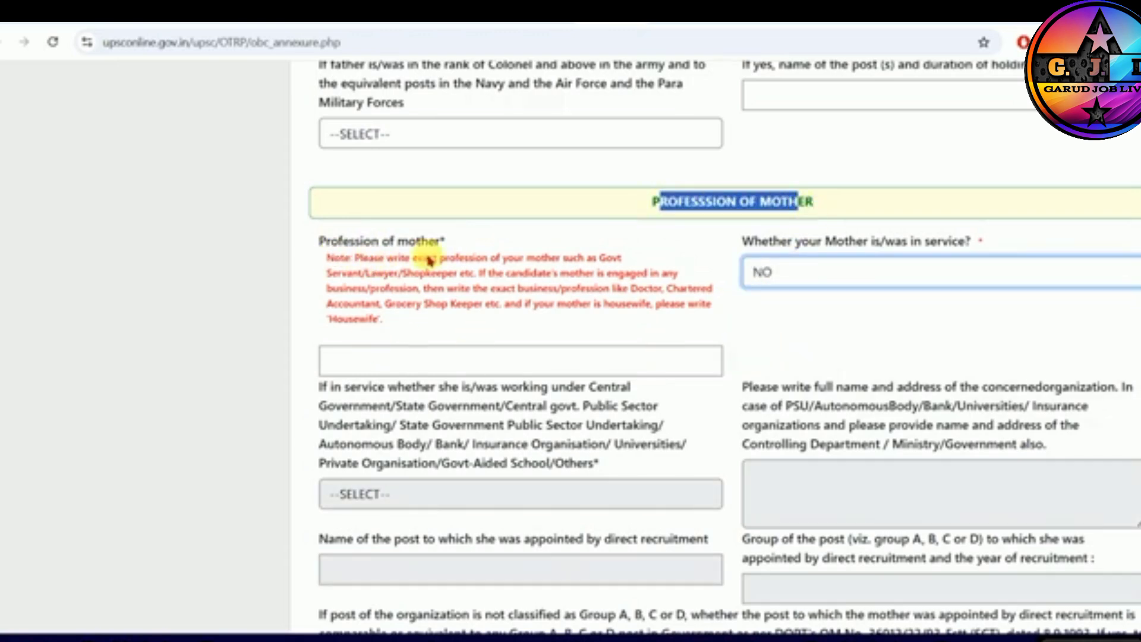
- Answer NO to whether the candidate's mother holds or has ever held a Constitutional post
{"action": "scroll", "coordinate": [452, 272], "scroll_direction": "down", "scroll_amount": 8}
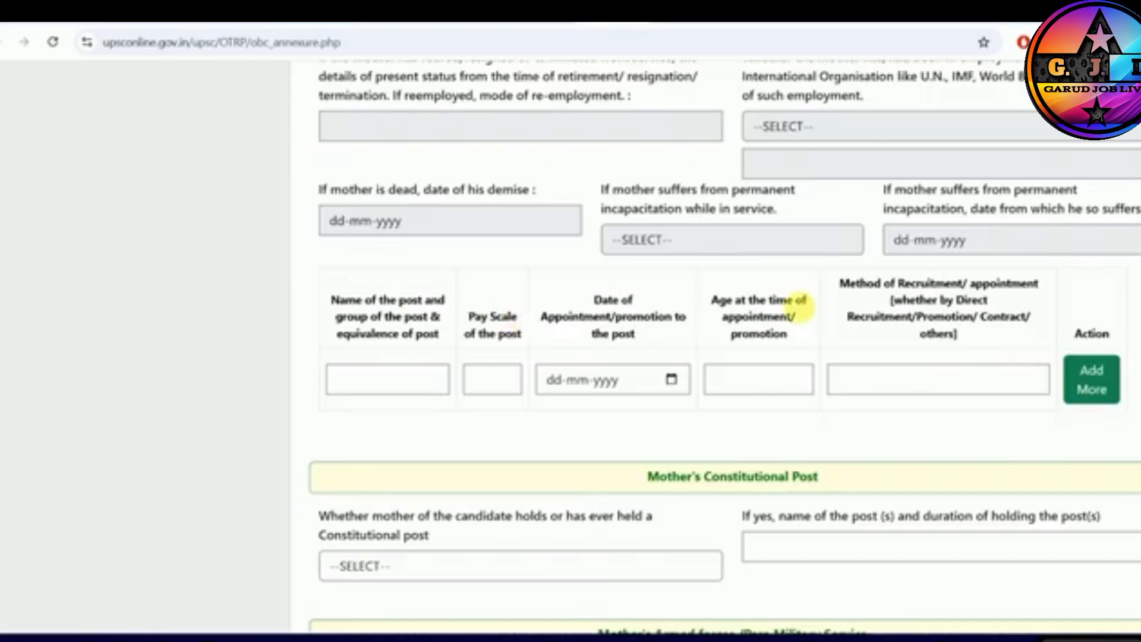
{"action": "scroll", "coordinate": [571, 298], "scroll_direction": "down", "scroll_amount": 5}
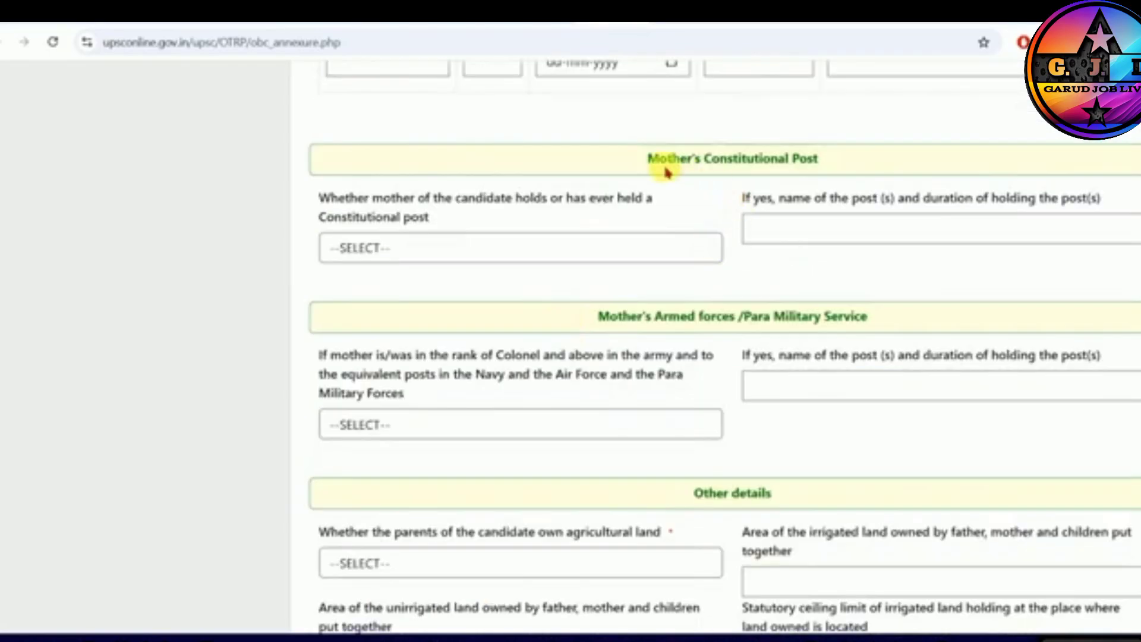
{"action": "left_click_drag", "start_coordinate": [714, 162], "coordinate": [811, 189]}
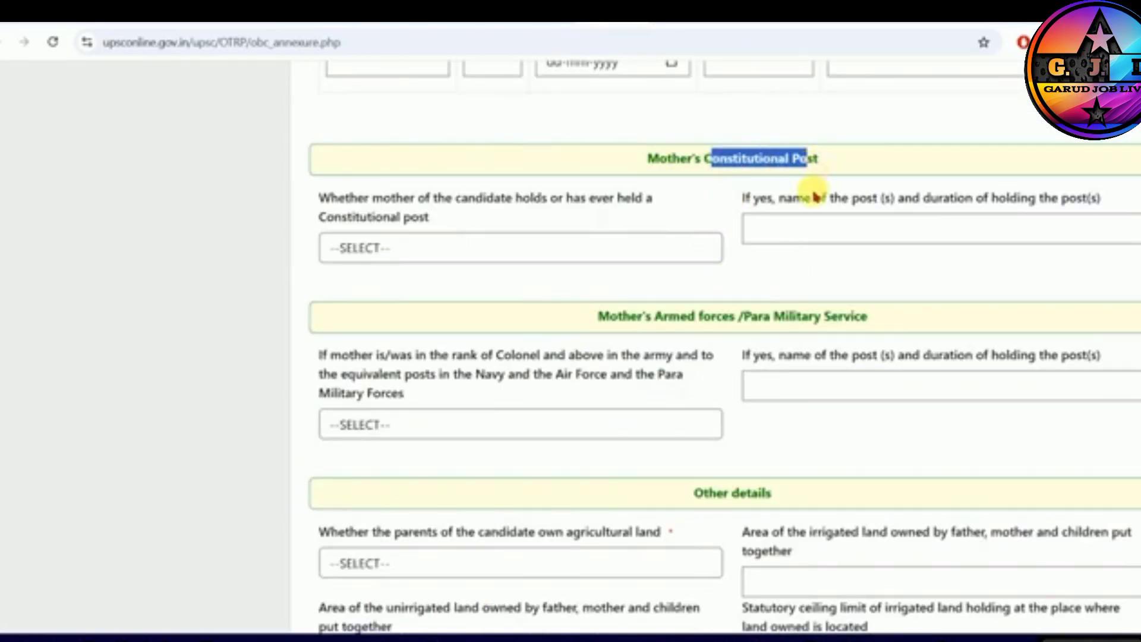
{"action": "left_click", "coordinate": [455, 244]}
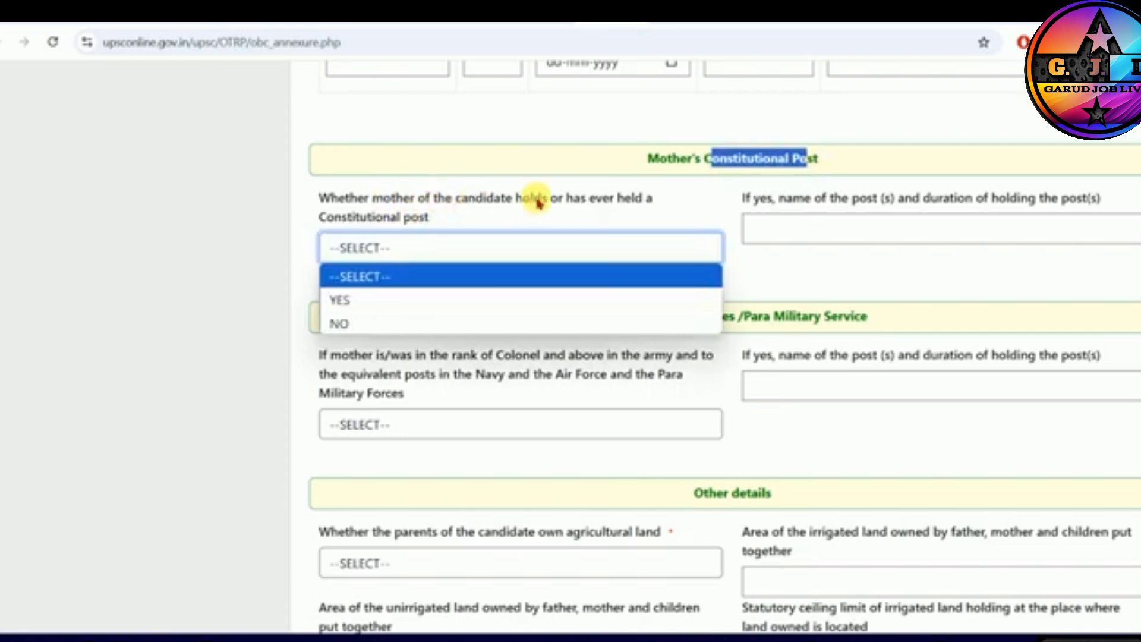
{"action": "left_click", "coordinate": [342, 323]}
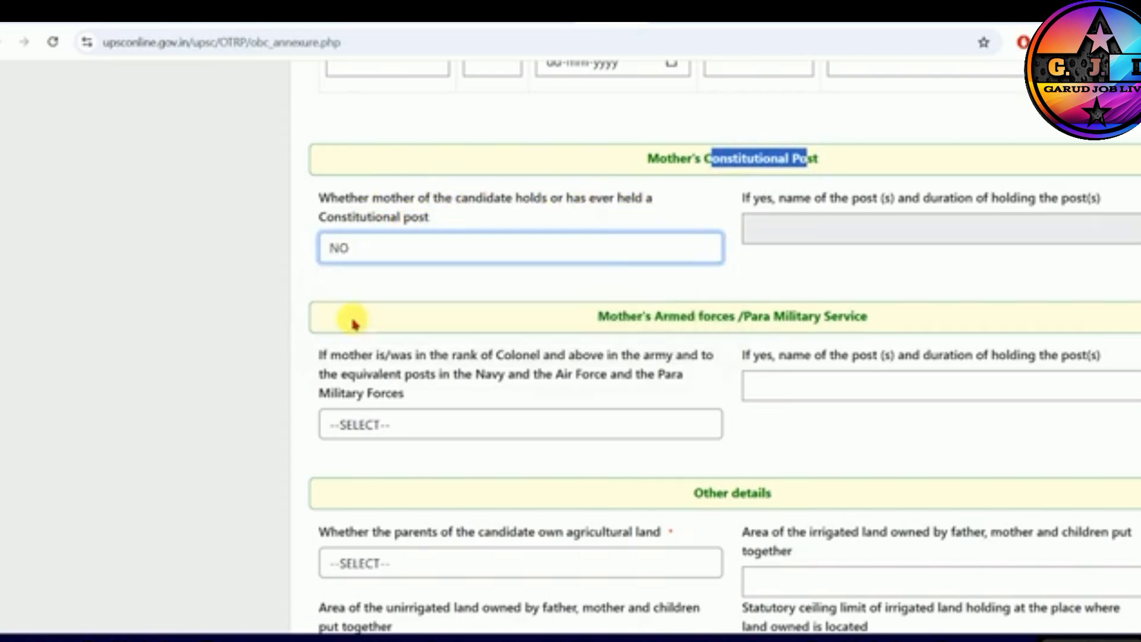
- Under Mother's Armed forces/Para Military Service, answer NO to the question about the rank of Colonel and above
{"action": "scroll", "coordinate": [687, 283], "scroll_direction": "down", "scroll_amount": 2}
{"action": "left_click_drag", "start_coordinate": [618, 157], "coordinate": [761, 167]}
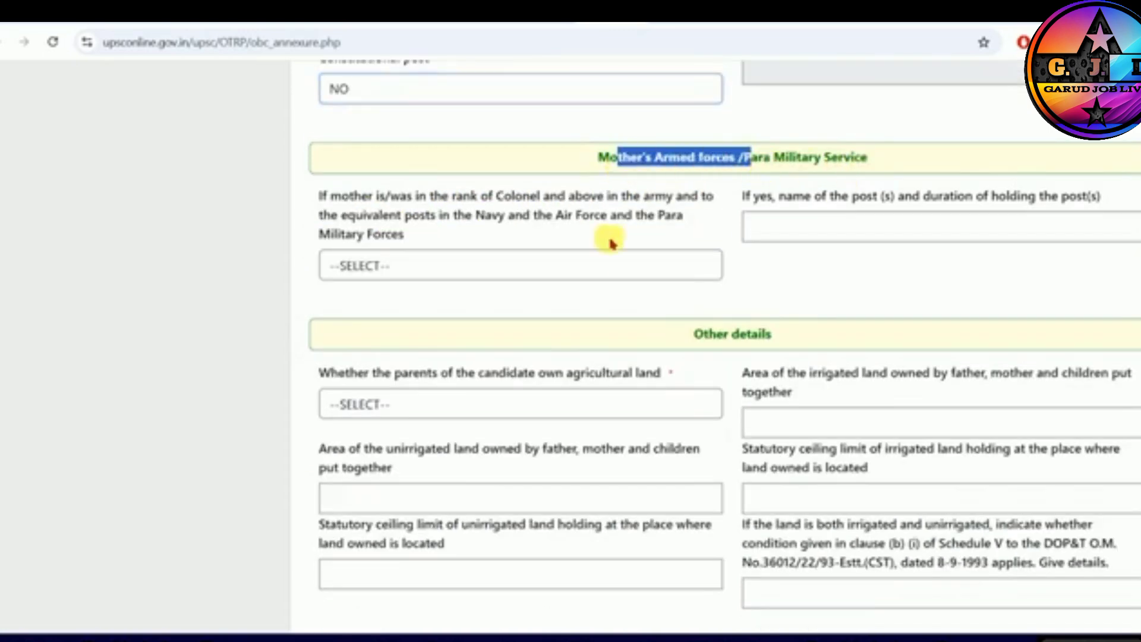
{"action": "left_click", "coordinate": [451, 262]}
{"action": "left_click", "coordinate": [364, 338]}
- In Other details, answer YES to whether the candidate's parents own agricultural land and select the irrigated land area field
{"action": "scroll", "coordinate": [605, 255], "scroll_direction": "down", "scroll_amount": 1}
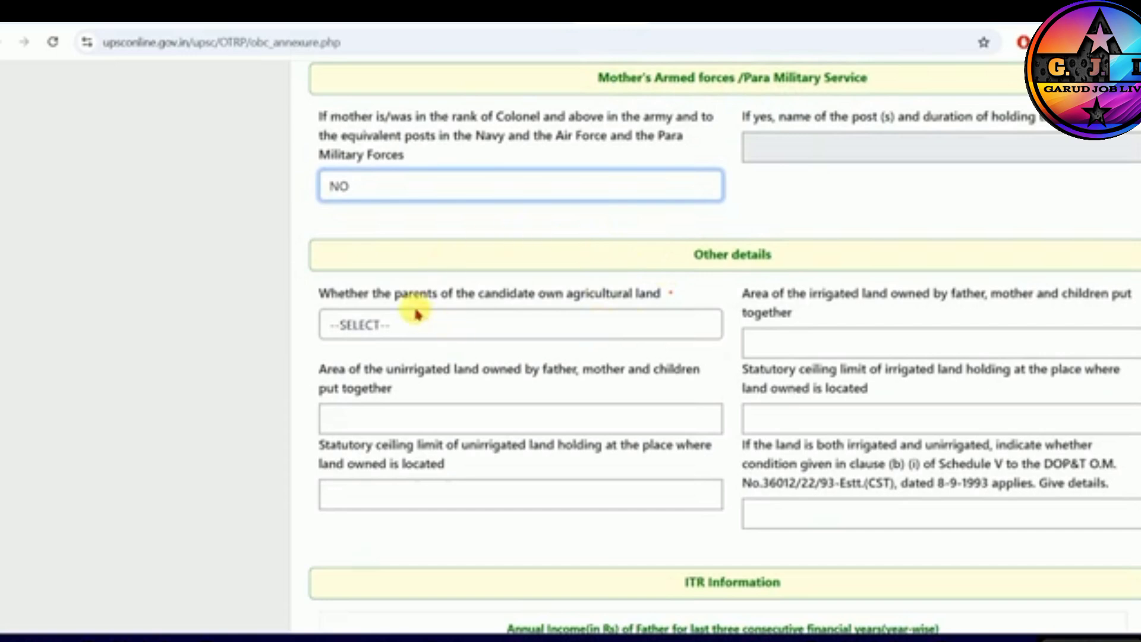
{"action": "left_click_drag", "start_coordinate": [383, 294], "coordinate": [547, 295]}
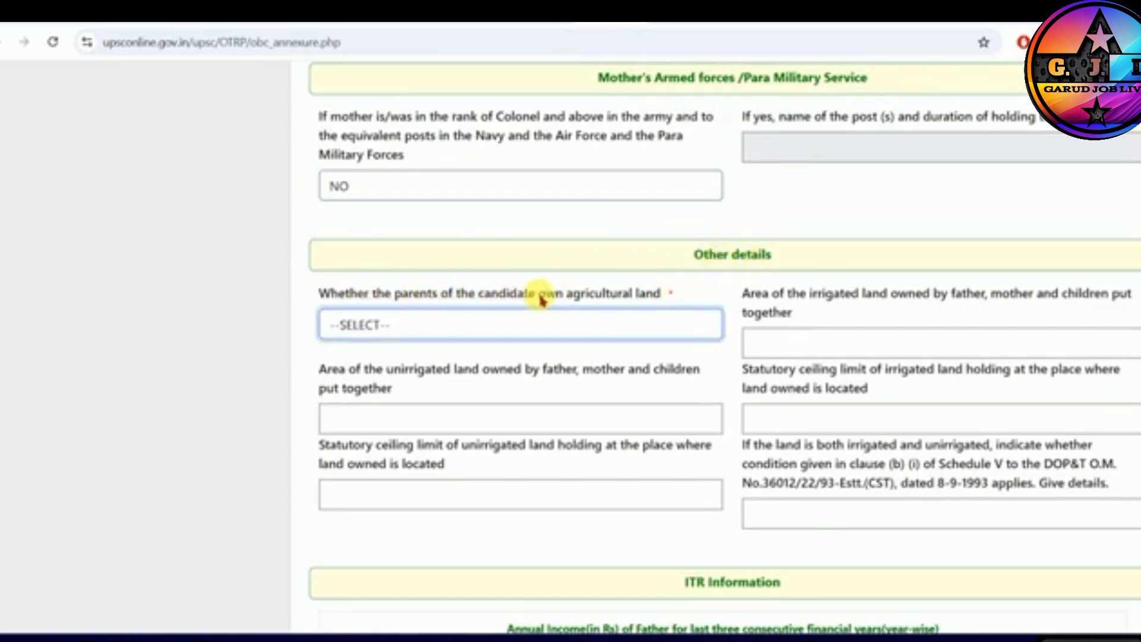
{"action": "left_click_drag", "start_coordinate": [540, 296], "coordinate": [632, 293]}
{"action": "left_click", "coordinate": [642, 293]}
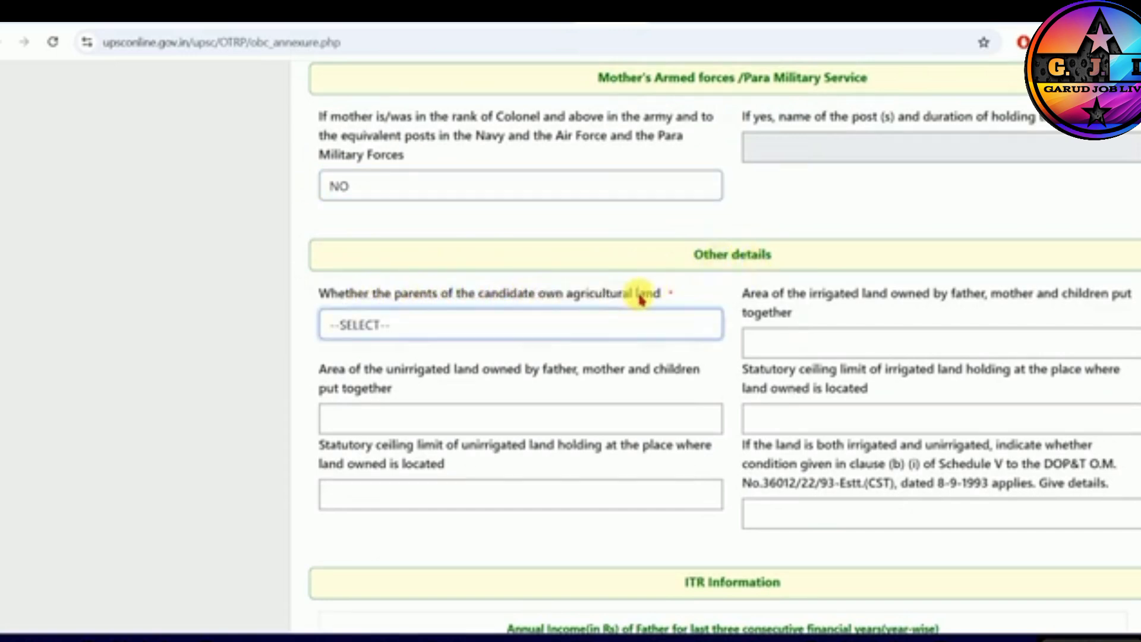
{"action": "left_click", "coordinate": [466, 322]}
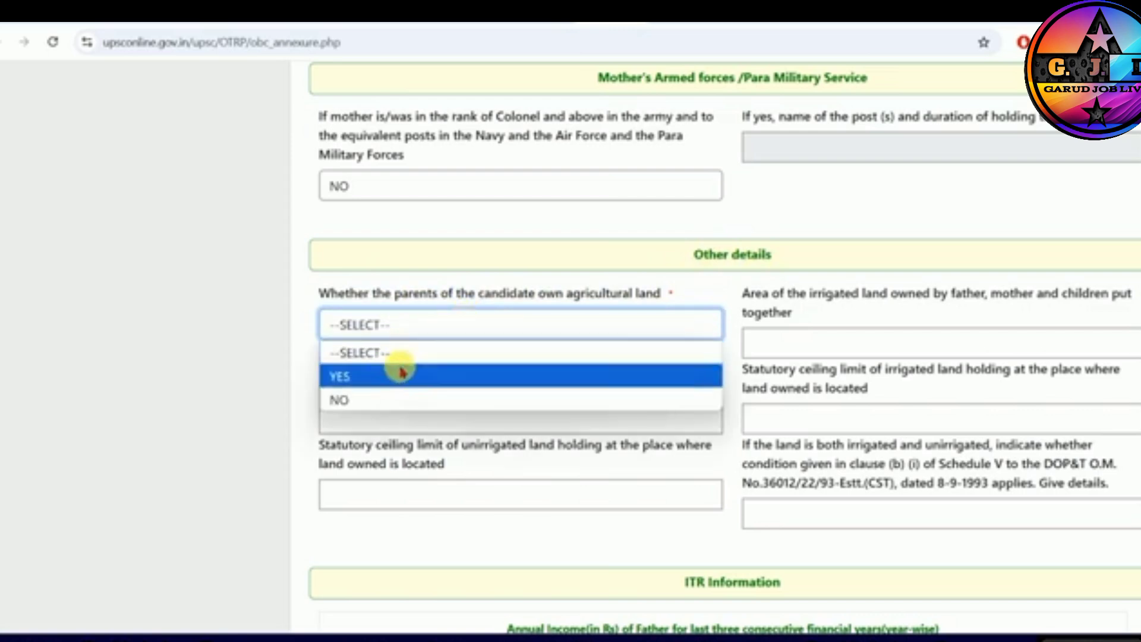
{"action": "left_click", "coordinate": [398, 371]}
{"action": "left_click", "coordinate": [787, 341]}
- Change the answer on the parents' ownership of agricultural land to NO
{"action": "left_click", "coordinate": [527, 327]}
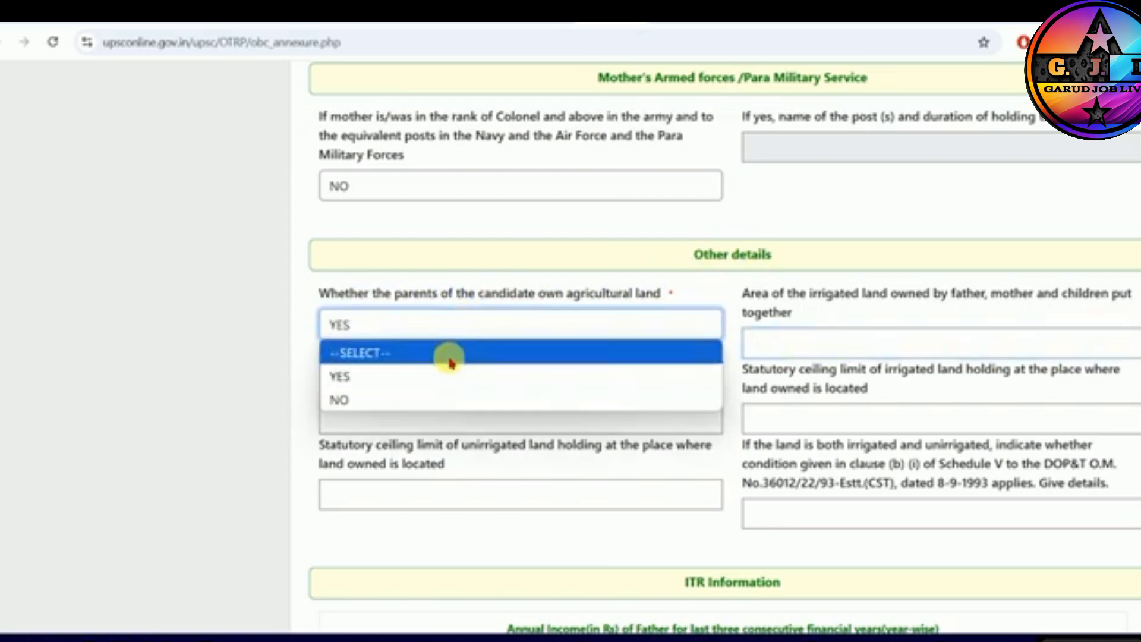
{"action": "left_click", "coordinate": [364, 398]}
- In the ITR Information, answer No to whether the father has filed the ITR for financial years 2023-2024, 2022-2023 and 2021-2022
{"action": "scroll", "coordinate": [694, 270], "scroll_direction": "down", "scroll_amount": 5}
{"action": "left_click_drag", "start_coordinate": [686, 266], "coordinate": [790, 267]}
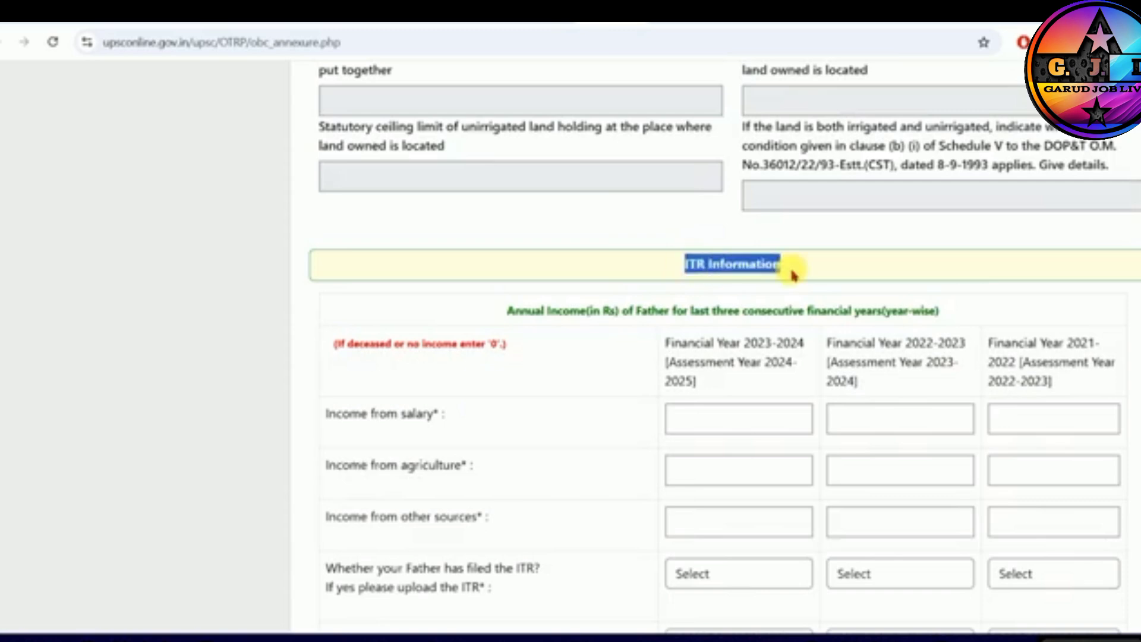
{"action": "left_click", "coordinate": [619, 298]}
{"action": "scroll", "coordinate": [562, 333], "scroll_direction": "down", "scroll_amount": 2}
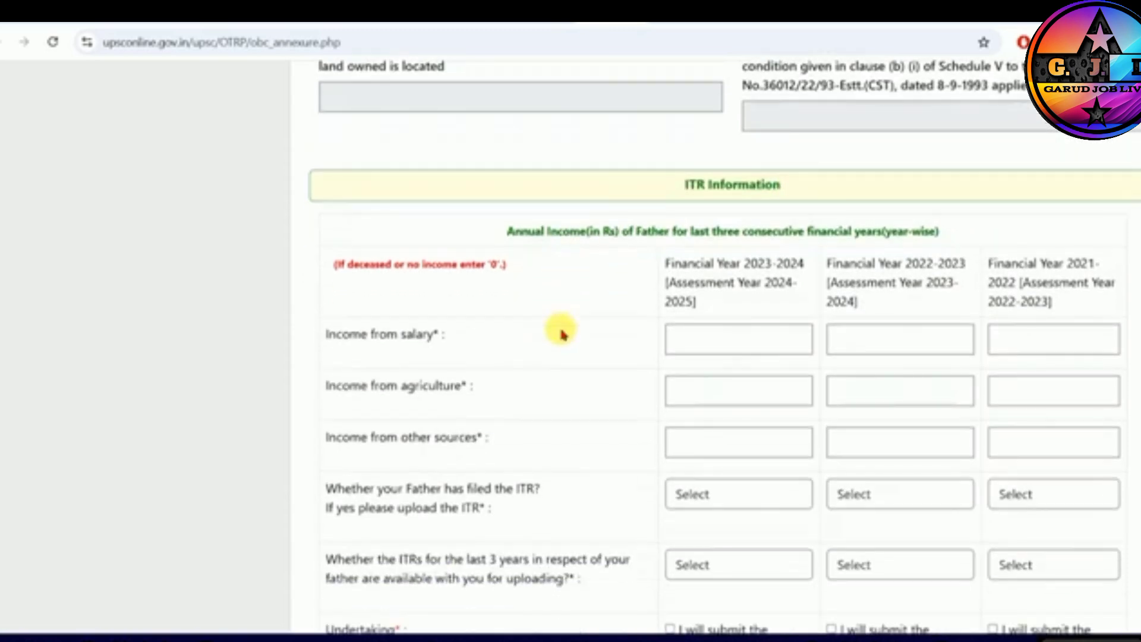
{"action": "scroll", "coordinate": [562, 333], "scroll_direction": "down", "scroll_amount": 5}
{"action": "left_click", "coordinate": [702, 176]}
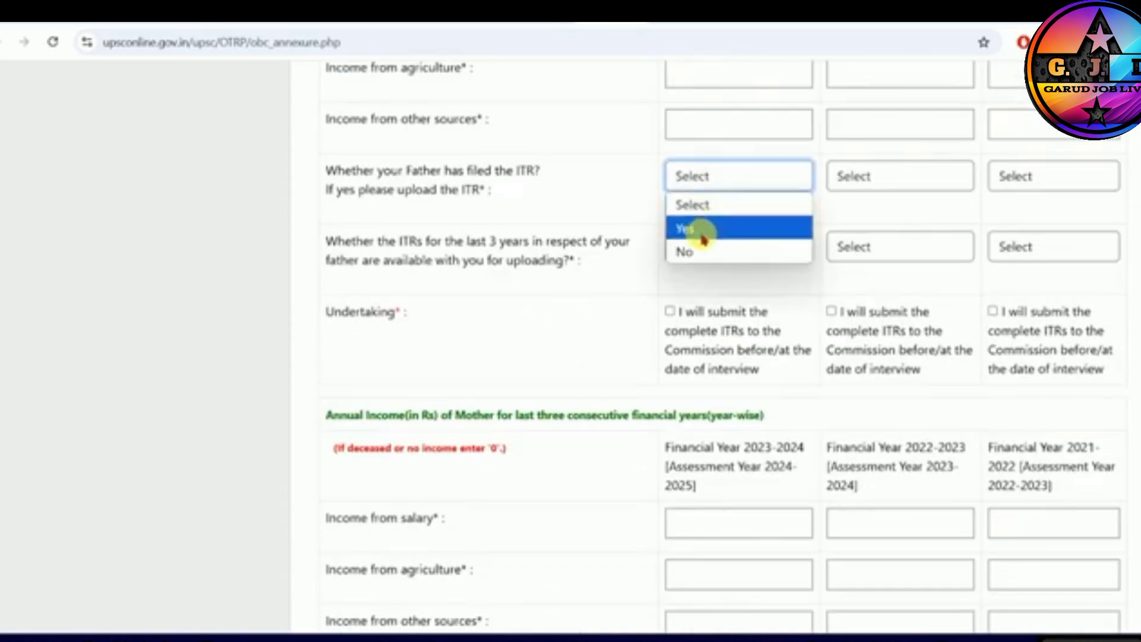
{"action": "left_click", "coordinate": [675, 249]}
{"action": "left_click", "coordinate": [876, 178]}
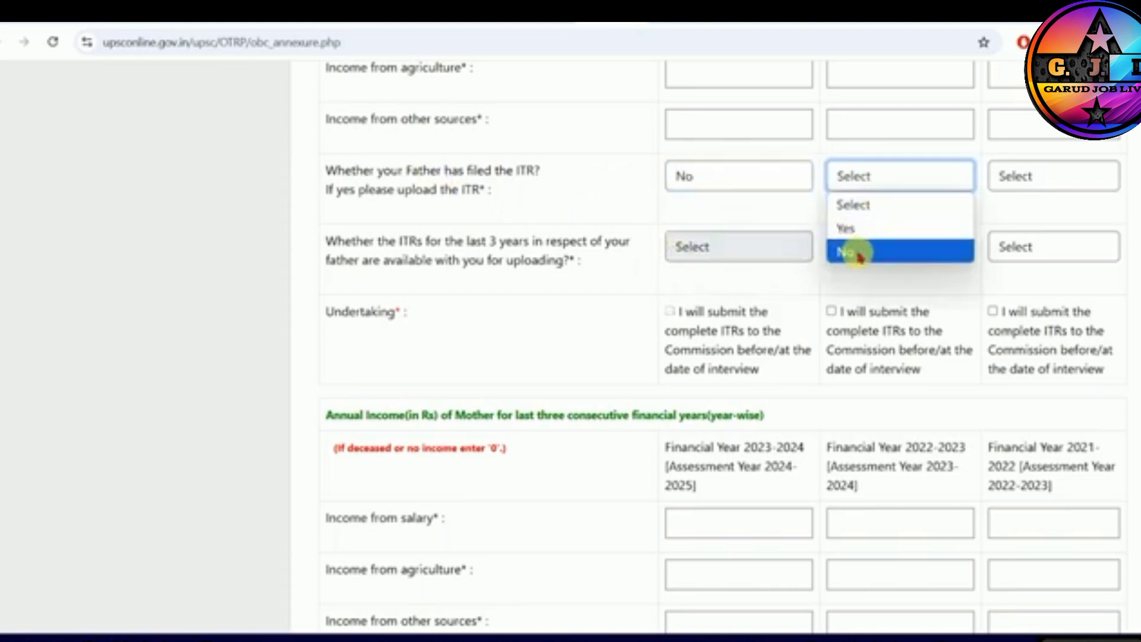
{"action": "left_click", "coordinate": [861, 250]}
{"action": "left_click", "coordinate": [1022, 176]}
{"action": "left_click", "coordinate": [1010, 252]}
- In the mother's annual income table, answer No to whether the mother has filed the ITR for 2023-2024, 2022-2023 and 2021-2022
{"action": "scroll", "coordinate": [601, 268], "scroll_direction": "down", "scroll_amount": 4}
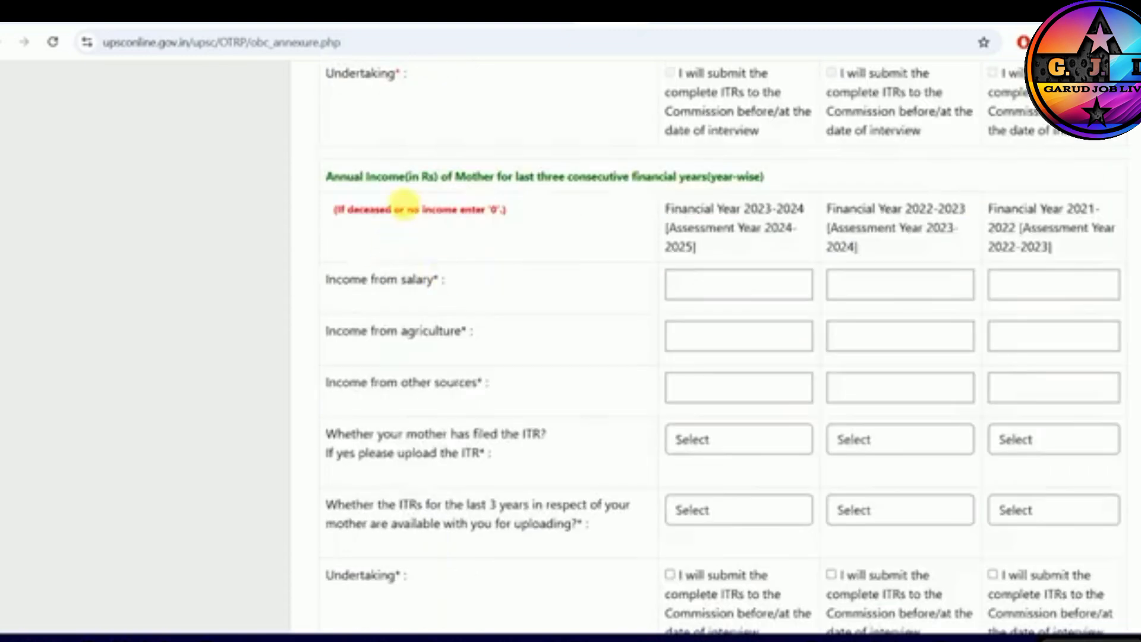
{"action": "left_click_drag", "start_coordinate": [335, 181], "coordinate": [483, 183]}
{"action": "left_click", "coordinate": [509, 202]}
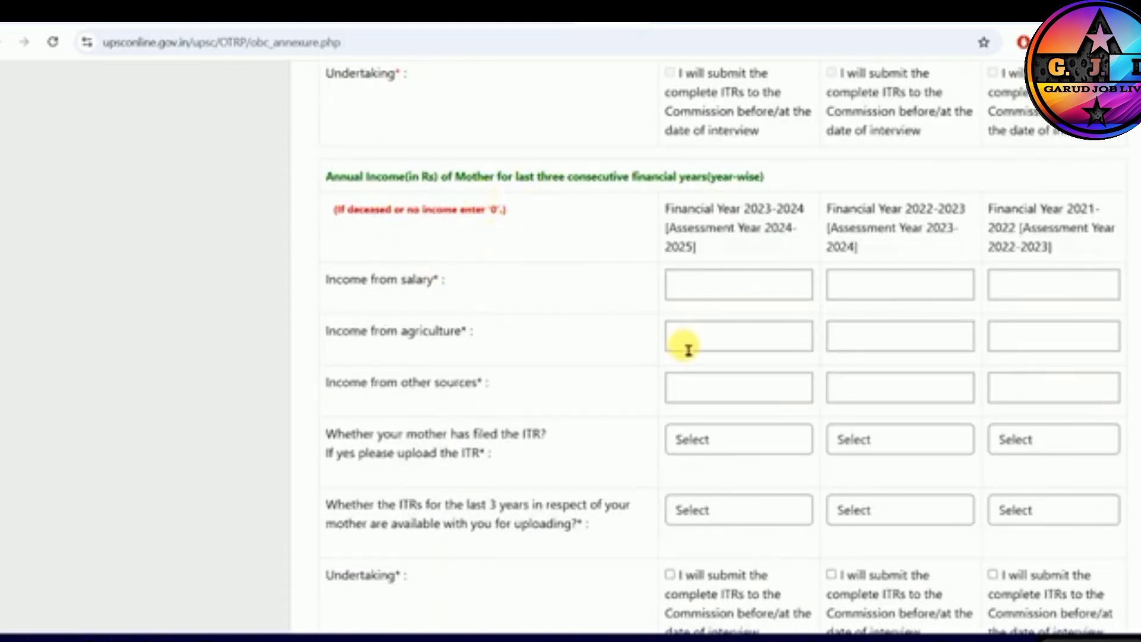
{"action": "scroll", "coordinate": [689, 346], "scroll_direction": "down", "scroll_amount": 1}
{"action": "left_click_drag", "start_coordinate": [430, 356], "coordinate": [526, 357]}
{"action": "left_click", "coordinate": [739, 360]}
{"action": "left_click", "coordinate": [684, 434]}
{"action": "left_click", "coordinate": [900, 360]}
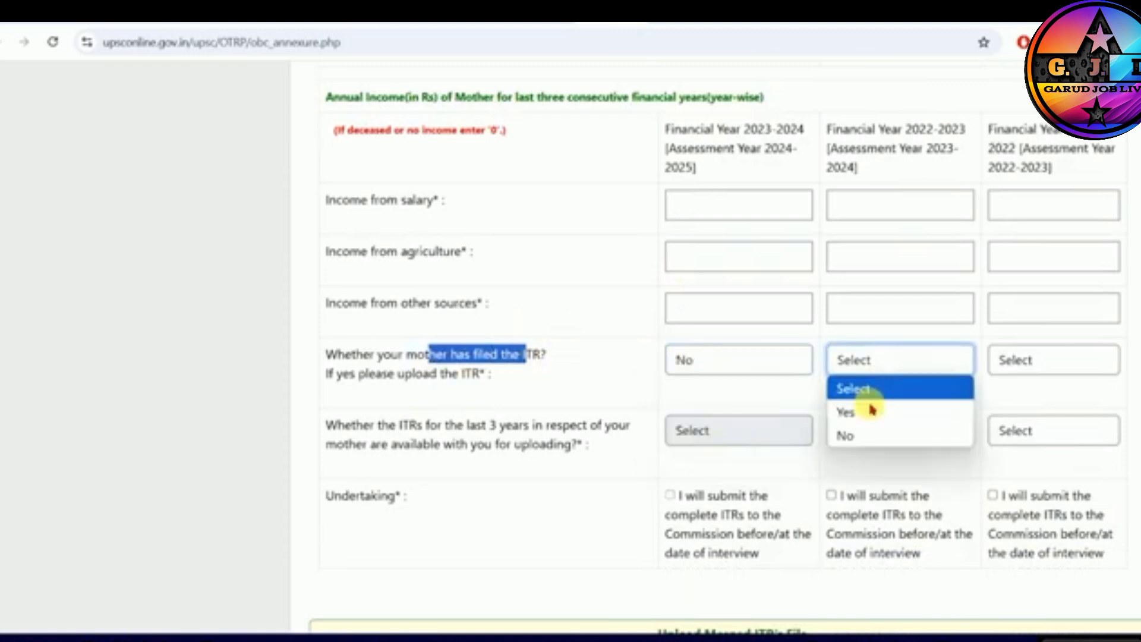
{"action": "left_click", "coordinate": [846, 434]}
{"action": "left_click", "coordinate": [988, 368]}
{"action": "left_click", "coordinate": [1017, 433]}
- Answer NO to whether the wealth held by the parents is above the exemption limit of the Wealth Tax Act
{"action": "scroll", "coordinate": [690, 434], "scroll_direction": "down", "scroll_amount": 6}
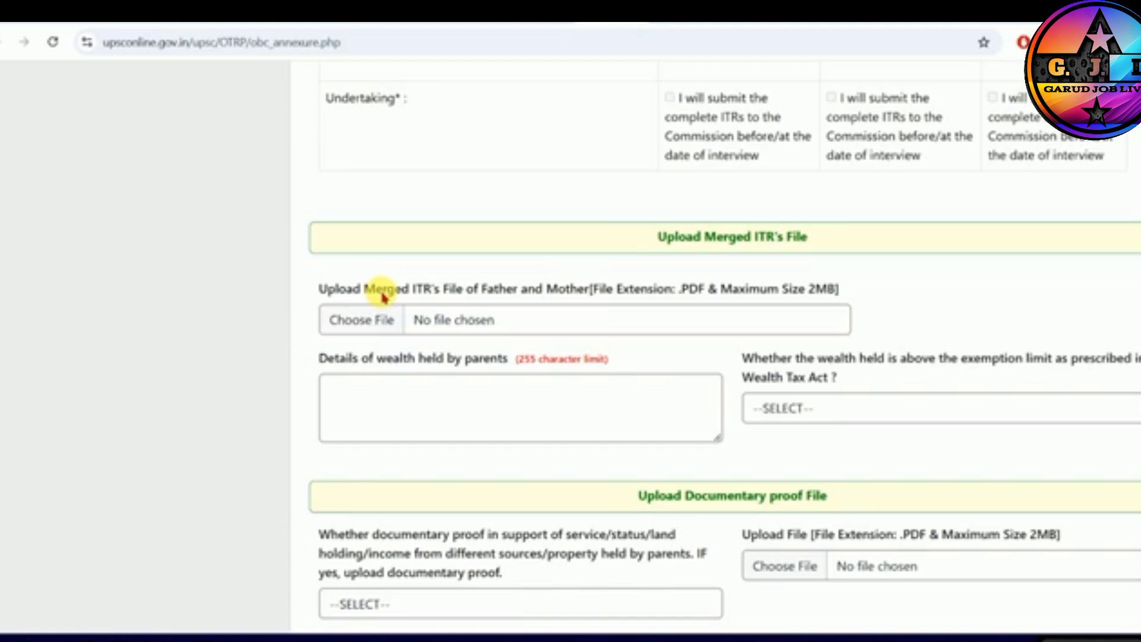
{"action": "scroll", "coordinate": [821, 290], "scroll_direction": "down", "scroll_amount": 1}
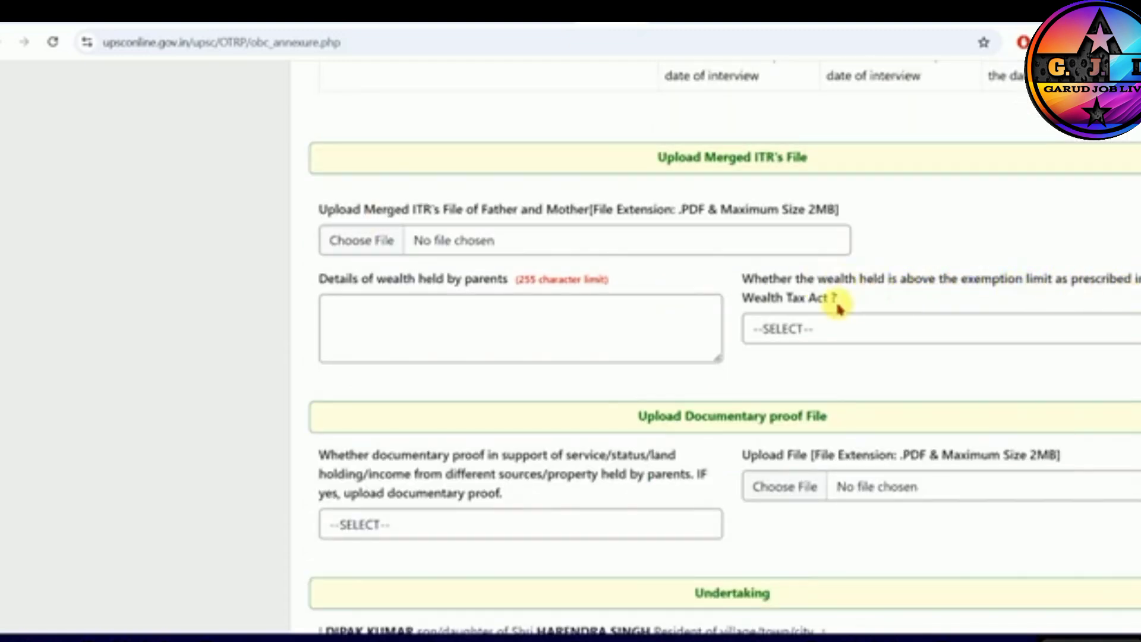
{"action": "left_click", "coordinate": [758, 327]}
{"action": "left_click", "coordinate": [779, 402]}
- Answer NO to whether there is documentary proof of the parents' service, land holding, income or property
{"action": "scroll", "coordinate": [773, 398], "scroll_direction": "down", "scroll_amount": 3}
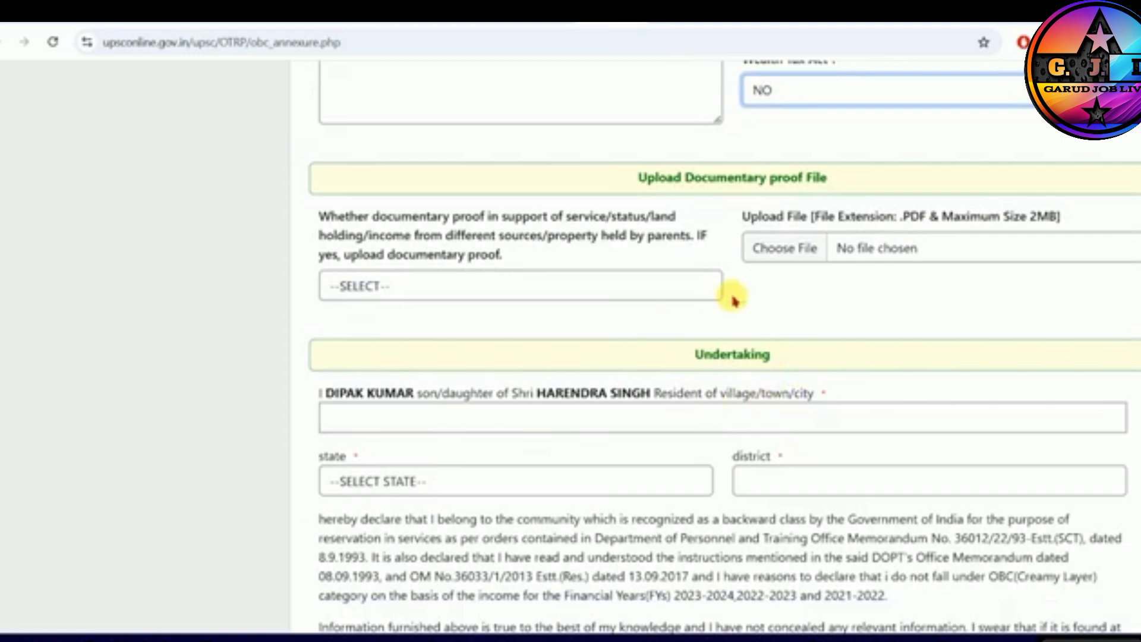
{"action": "left_click_drag", "start_coordinate": [459, 217], "coordinate": [633, 217]}
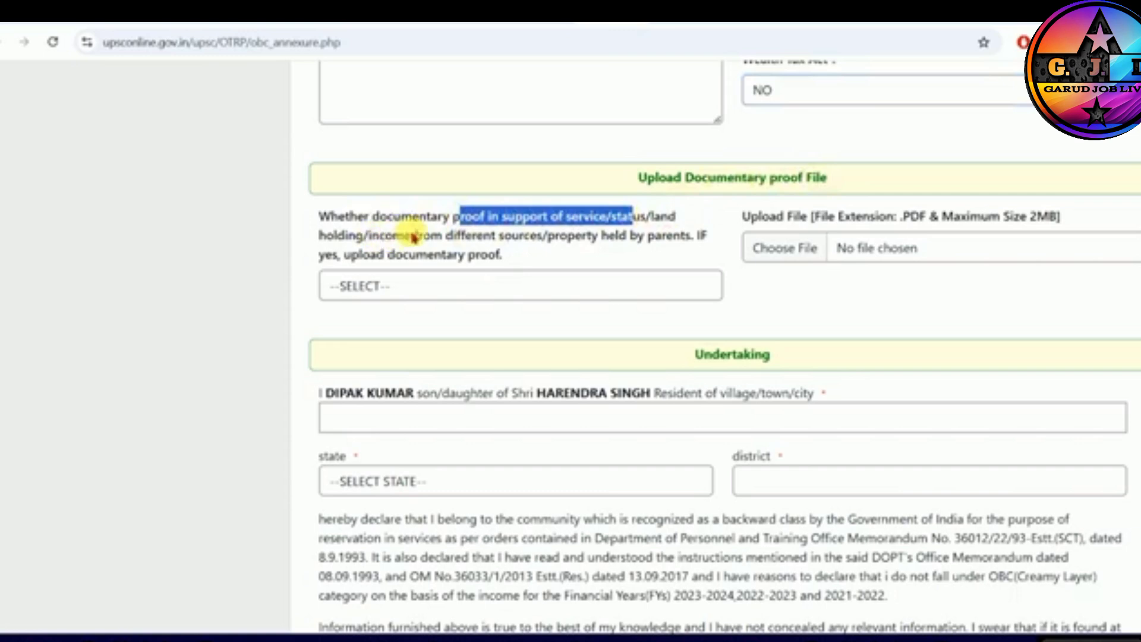
{"action": "left_click", "coordinate": [446, 285]}
{"action": "left_click", "coordinate": [377, 359]}
- In the Undertaking, set the state to Bihar and the district to Gopalganj
{"action": "scroll", "coordinate": [594, 303], "scroll_direction": "down", "scroll_amount": 3}
{"action": "left_click", "coordinate": [430, 300]}
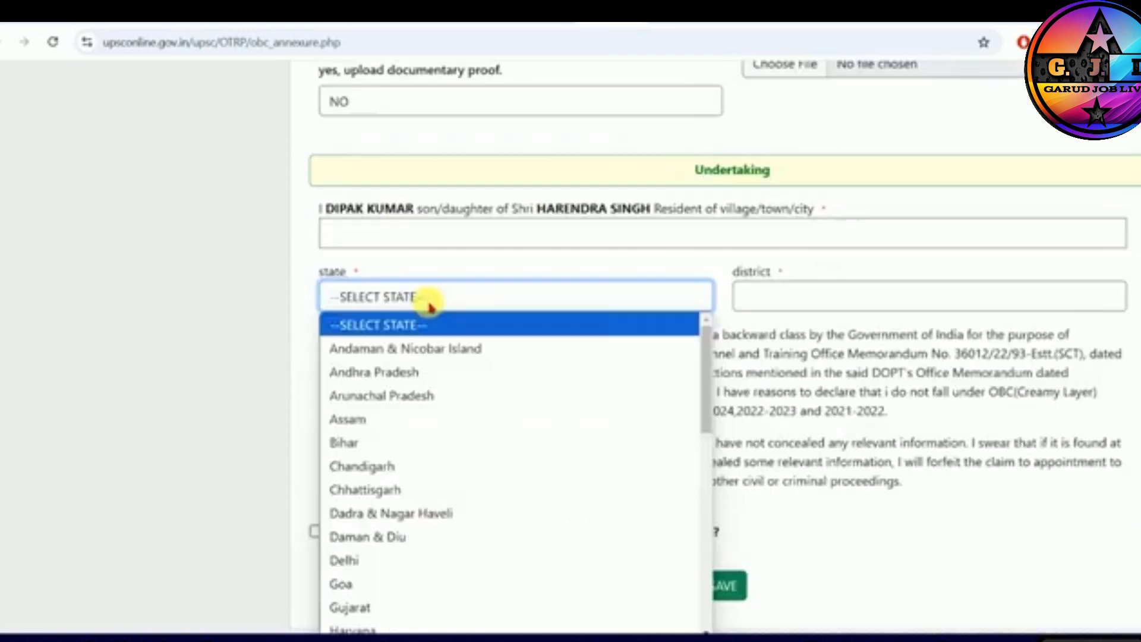
{"action": "key", "text": "b"}
{"action": "key", "text": "Return"}
{"action": "left_click", "coordinate": [808, 302]}
{"action": "key", "text": "g"}
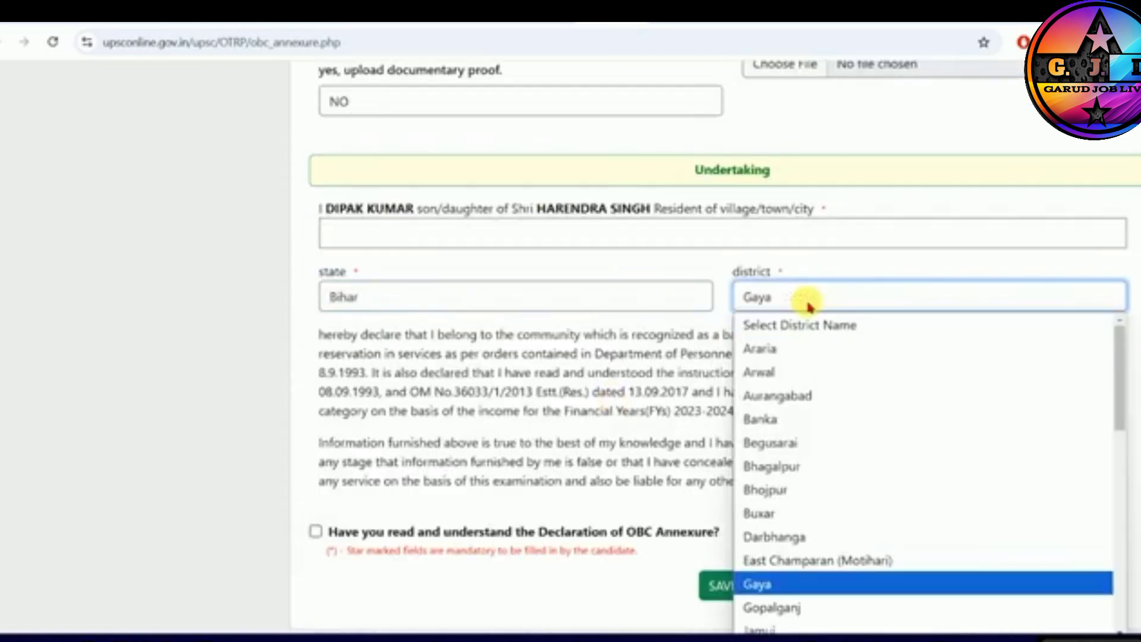
{"action": "key", "text": "g"}
{"action": "key", "text": "Return"}
- Accept the Declaration of OBC Annexure and save the annexure
{"action": "left_click", "coordinate": [316, 531]}
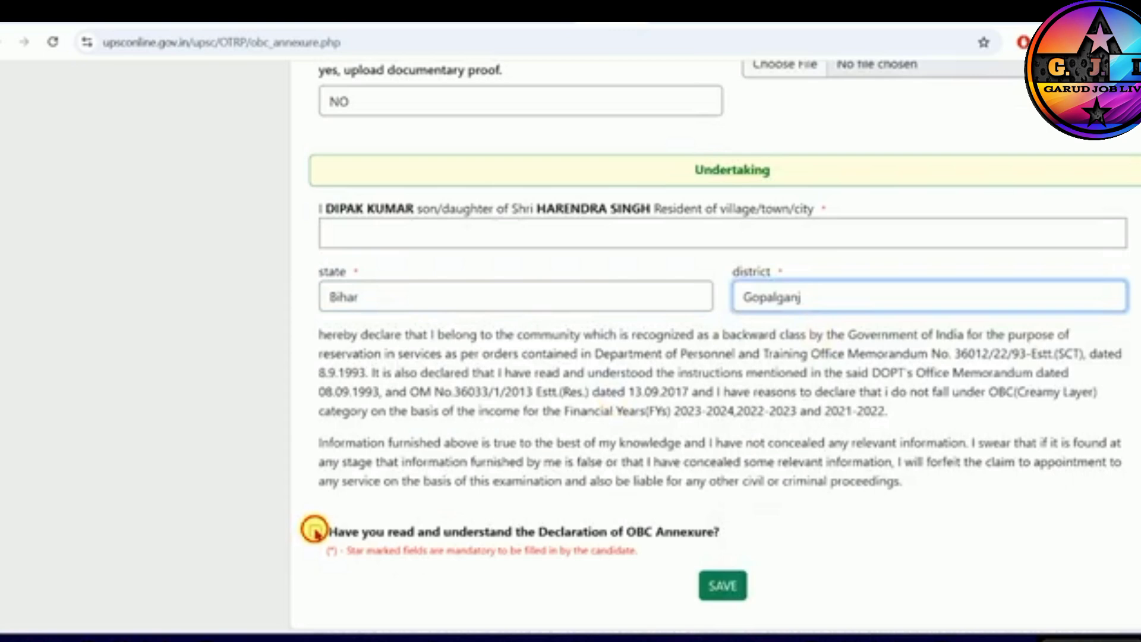
{"action": "left_click", "coordinate": [722, 587]}
{"action": "left_click", "coordinate": [722, 142]}
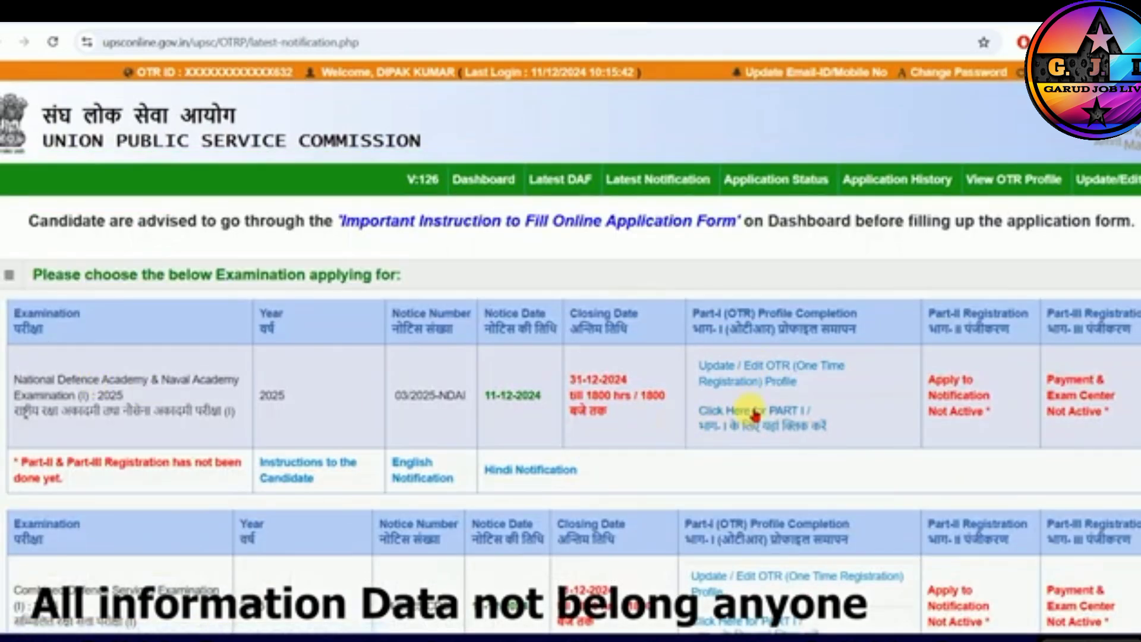
- Open Part I for the National Defence Academy & Naval Academy Examination (I) 2025 and confirm that the instructions have been read
{"action": "left_click", "coordinate": [755, 413]}
{"action": "scroll", "coordinate": [765, 438], "scroll_direction": "down", "scroll_amount": 15}
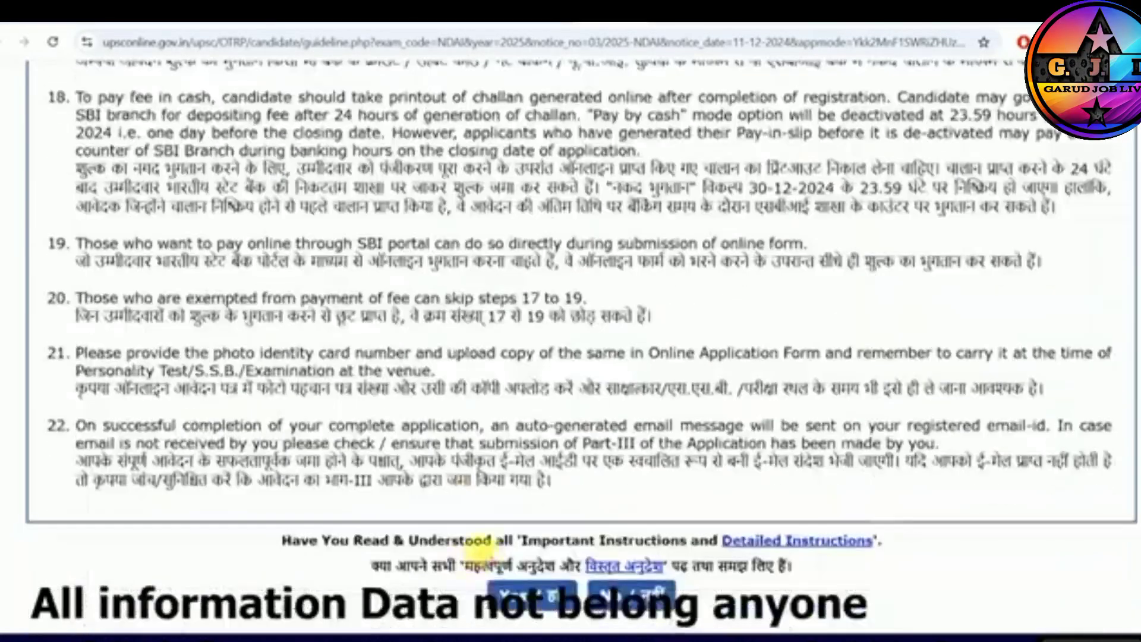
{"action": "scroll", "coordinate": [485, 550], "scroll_direction": "down", "scroll_amount": 1}
{"action": "left_click", "coordinate": [523, 565]}
{"action": "left_click", "coordinate": [729, 173]}
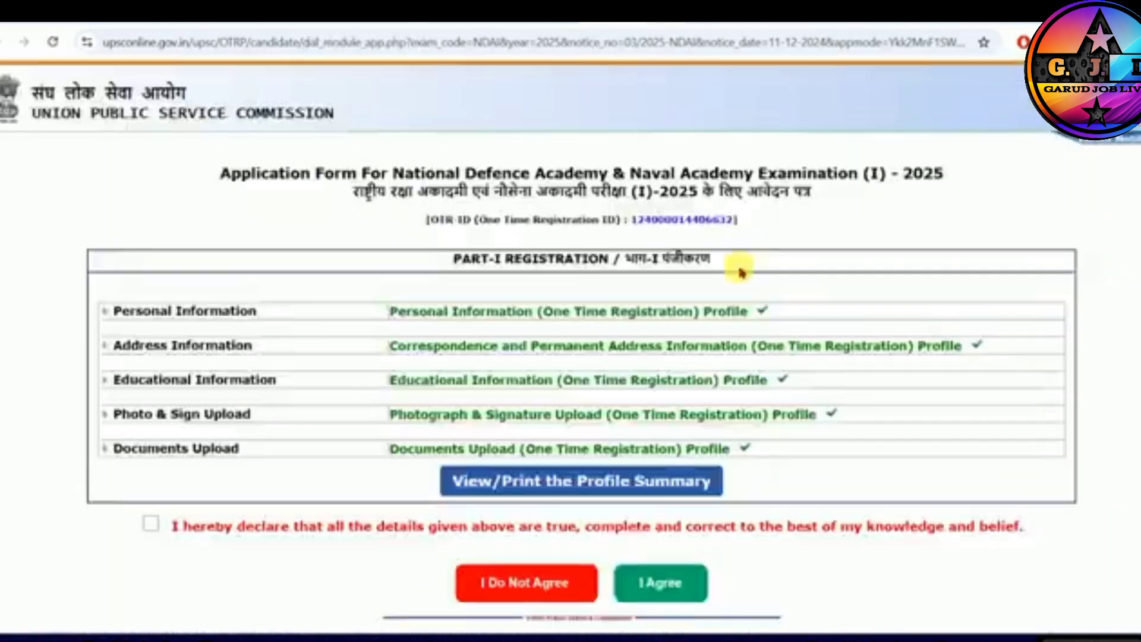
- Declare the Part-I registration details true, complete and correct, and agree to proceed to Part II
{"action": "scroll", "coordinate": [630, 463], "scroll_direction": "down", "scroll_amount": 1}
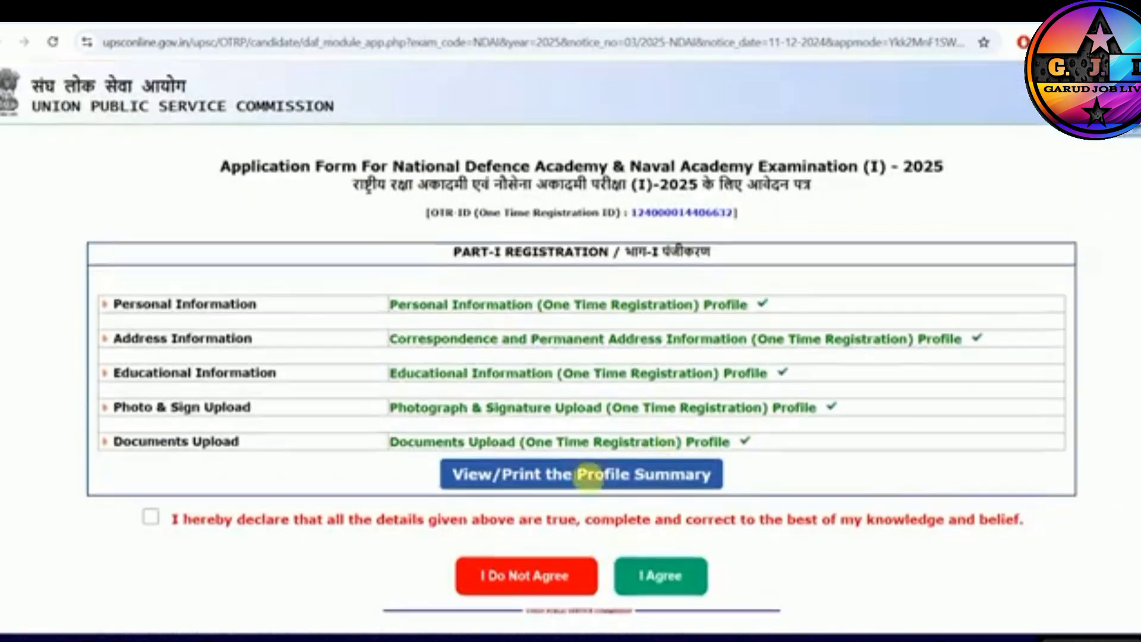
{"action": "left_click", "coordinate": [150, 516]}
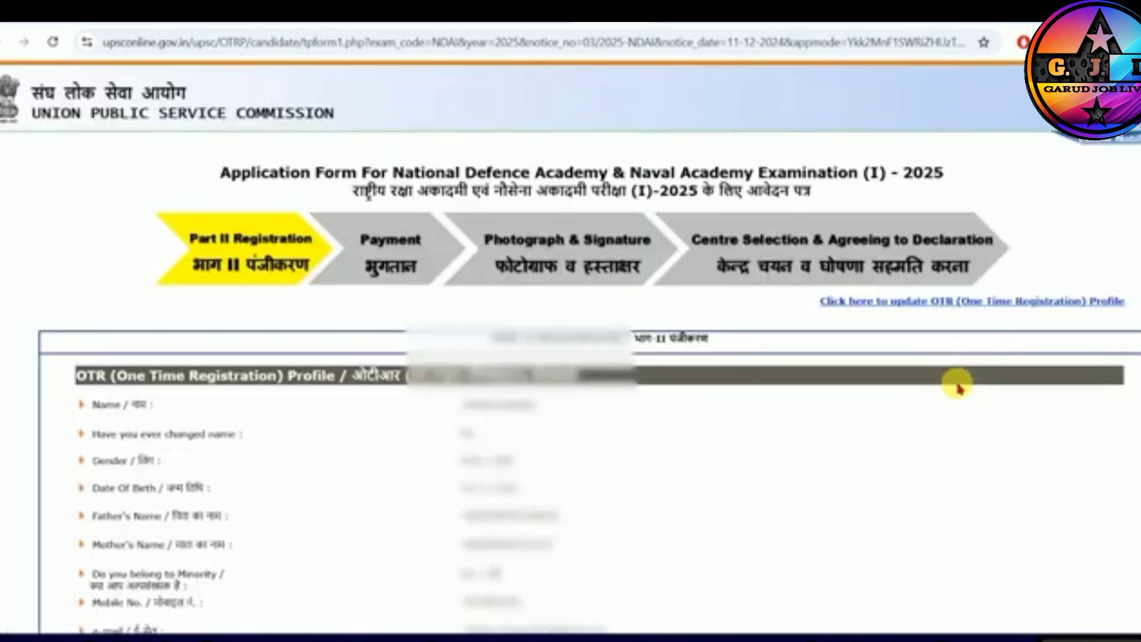
- Try to continue from the Part II registration form without an educational qualification selected
{"action": "scroll", "coordinate": [571, 344], "scroll_direction": "down", "scroll_amount": 15}
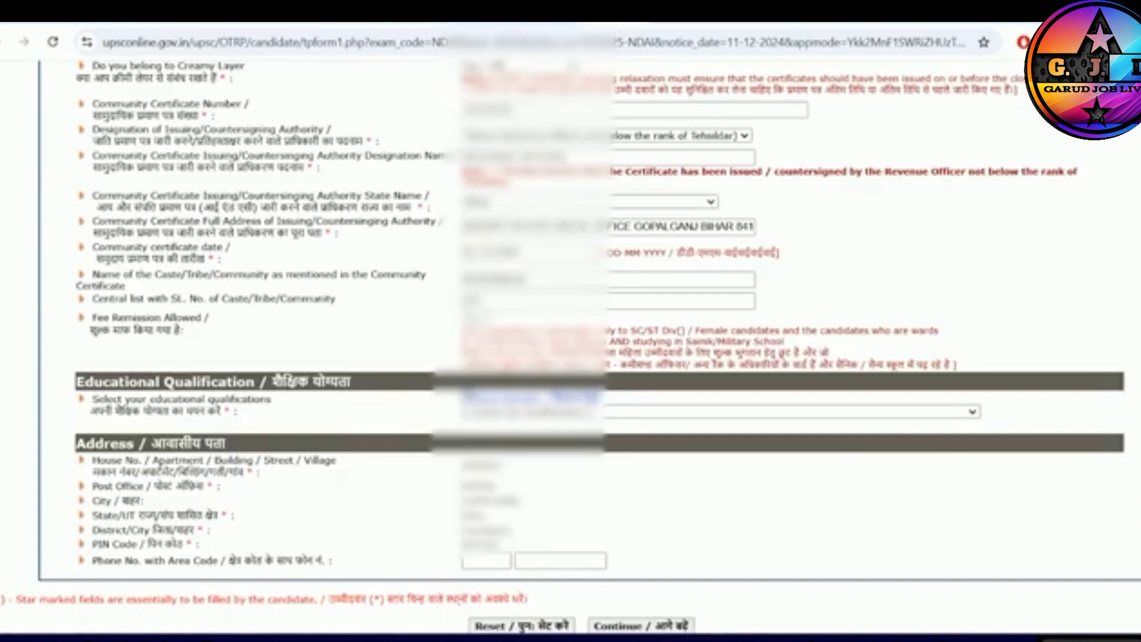
{"action": "scroll", "coordinate": [571, 345], "scroll_direction": "down", "scroll_amount": 1}
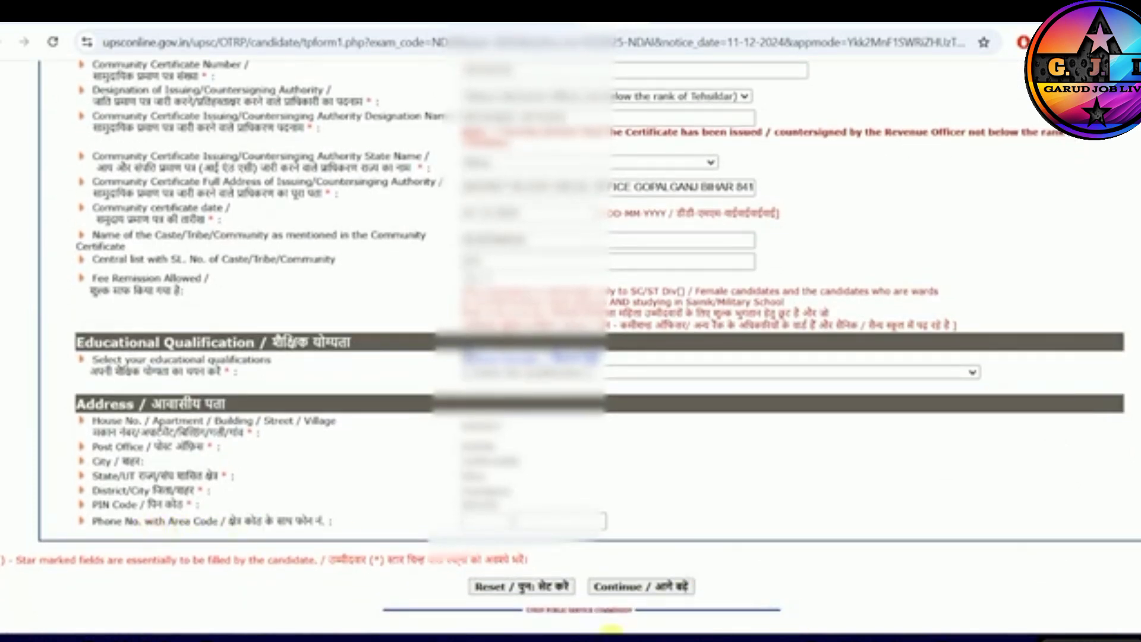
{"action": "left_click", "coordinate": [632, 587]}
{"action": "left_click", "coordinate": [726, 142]}
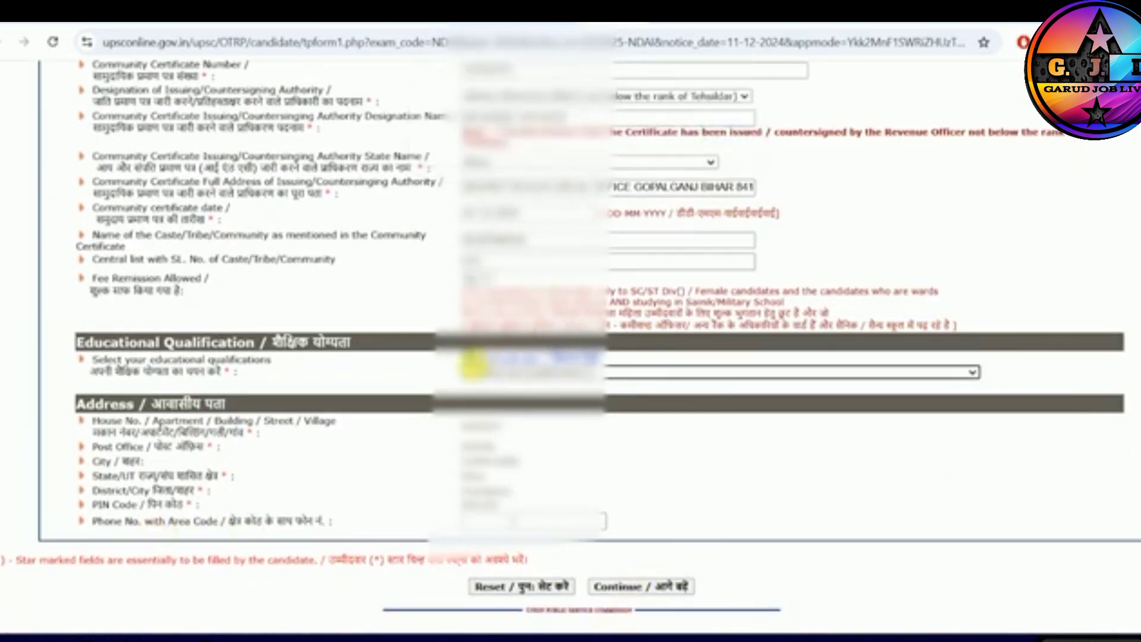
- Open the educational qualification details and examine what qualification codes 01 and 02 require
{"action": "left_click_drag", "start_coordinate": [124, 374], "coordinate": [207, 374]}
{"action": "left_click", "coordinate": [517, 372]}
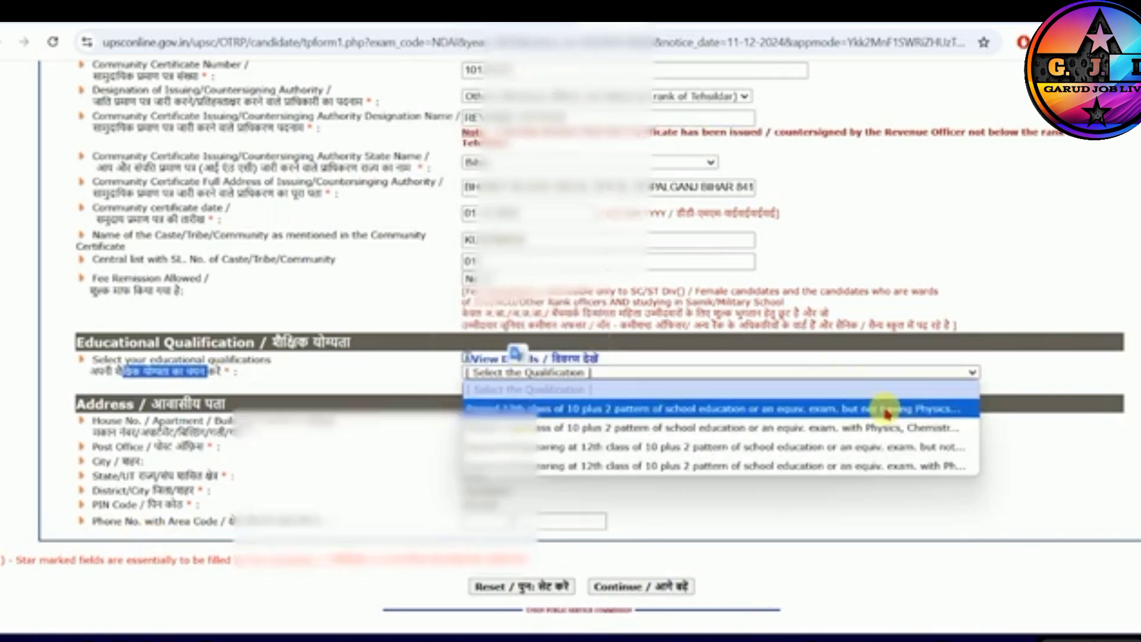
{"action": "left_click", "coordinate": [571, 358]}
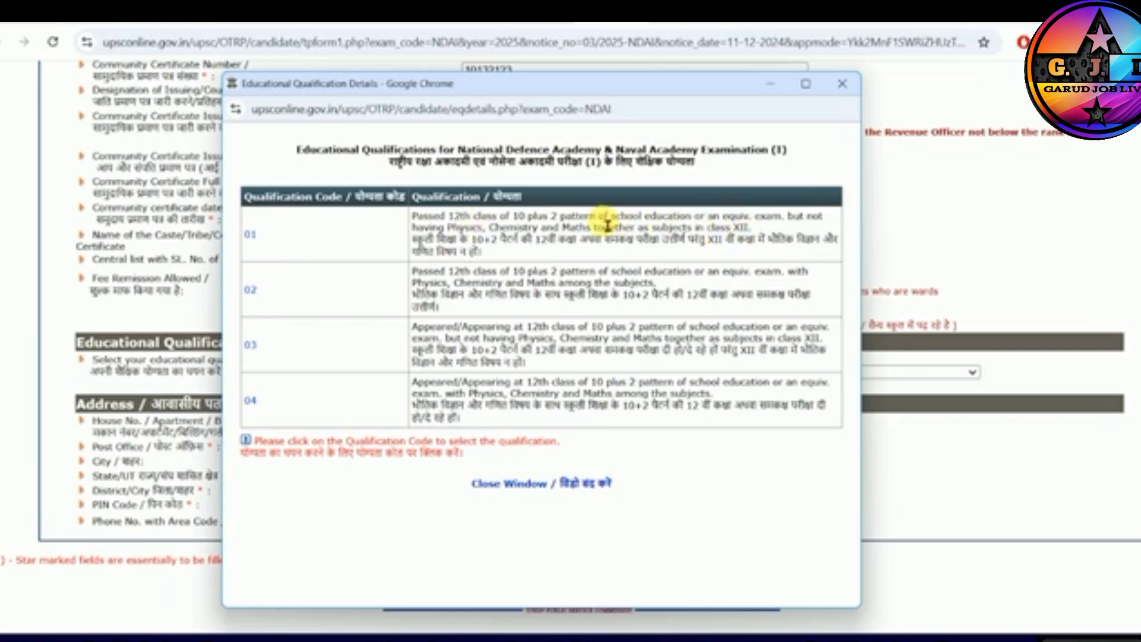
{"action": "left_click_drag", "start_coordinate": [596, 217], "coordinate": [810, 227]}
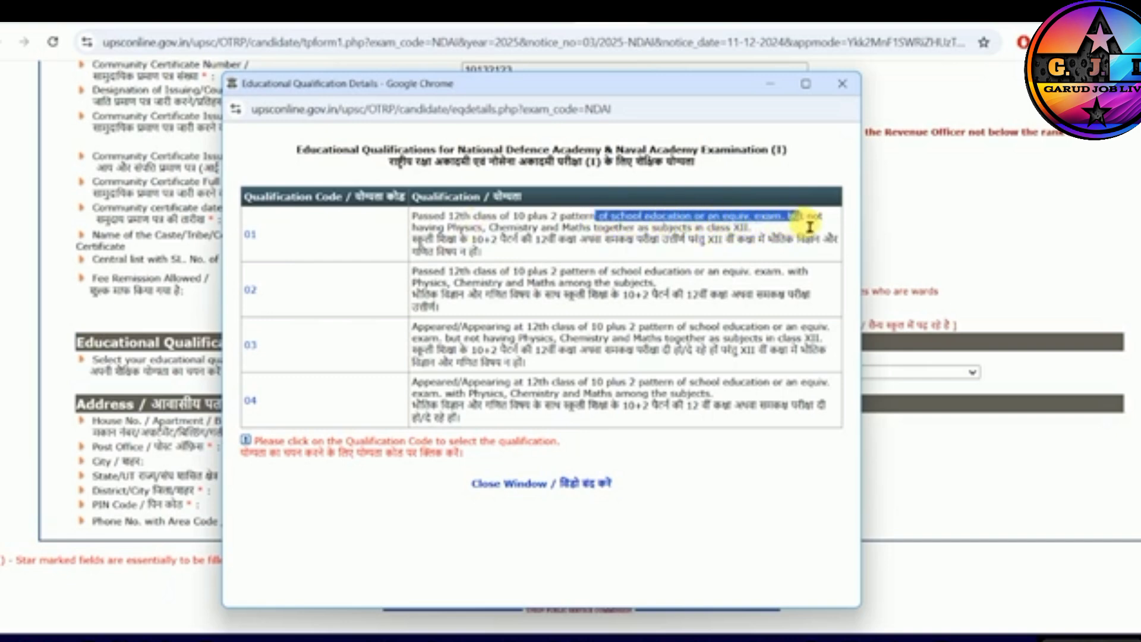
{"action": "left_click", "coordinate": [504, 239]}
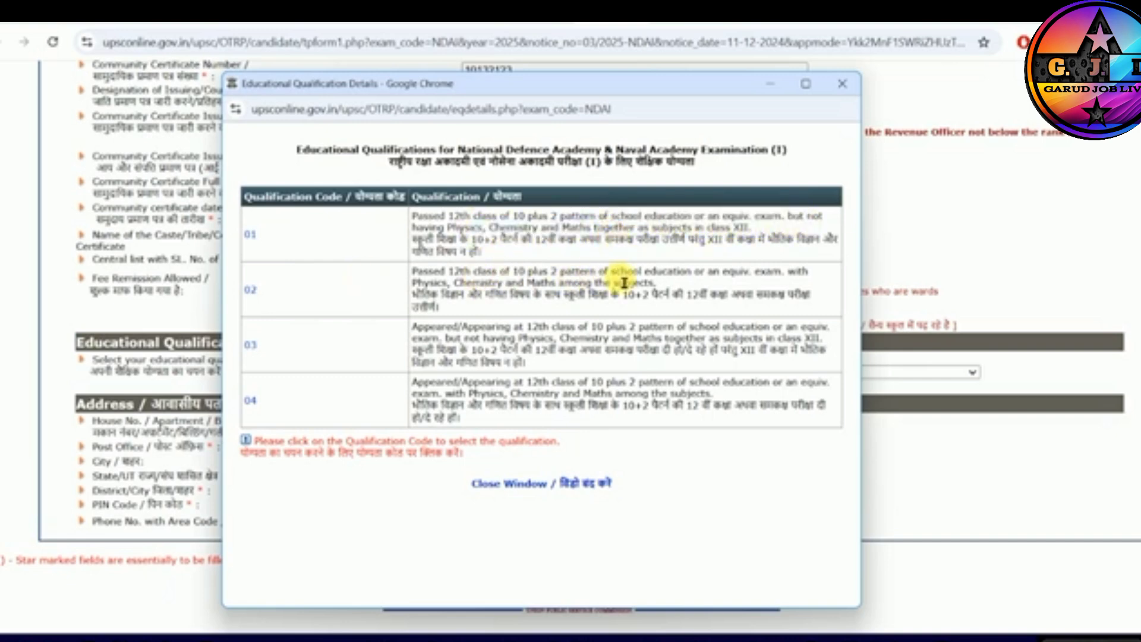
{"action": "left_click_drag", "start_coordinate": [414, 272], "coordinate": [669, 271]}
{"action": "left_click", "coordinate": [460, 296]}
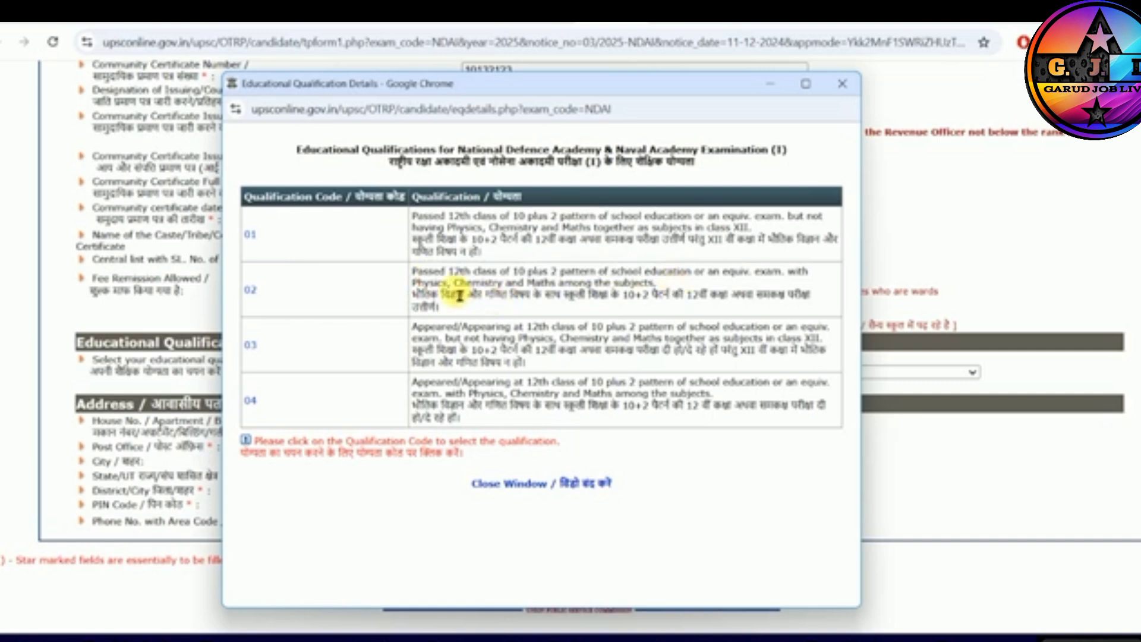
{"action": "left_click_drag", "start_coordinate": [413, 284], "coordinate": [573, 286]}
{"action": "left_click", "coordinate": [387, 300]}
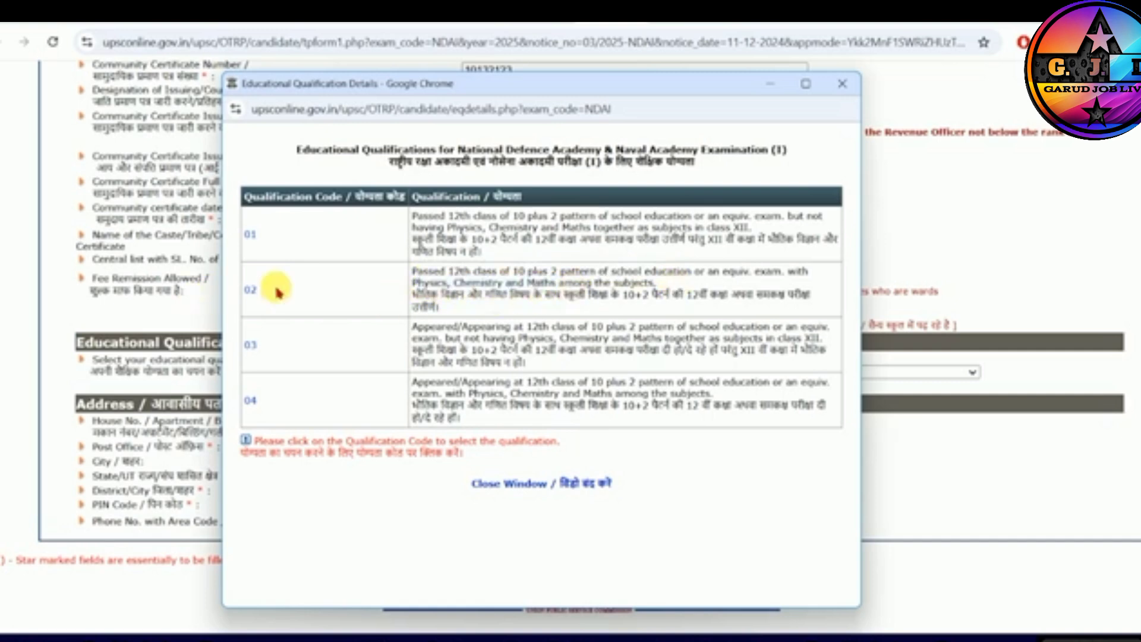
- Examine the requirements of qualification codes 03 and 04, and close the details window
{"action": "left_click_drag", "start_coordinate": [436, 329], "coordinate": [677, 339]}
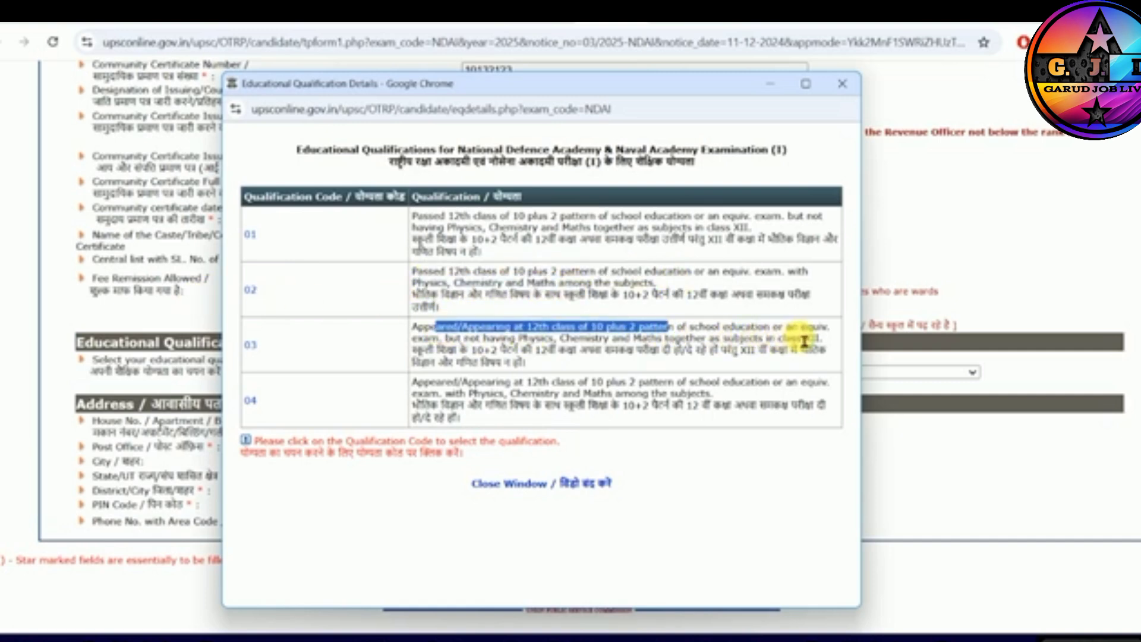
{"action": "left_click_drag", "start_coordinate": [457, 345], "coordinate": [637, 348]}
{"action": "left_click", "coordinate": [642, 351]}
{"action": "left_click_drag", "start_coordinate": [519, 343], "coordinate": [650, 349]}
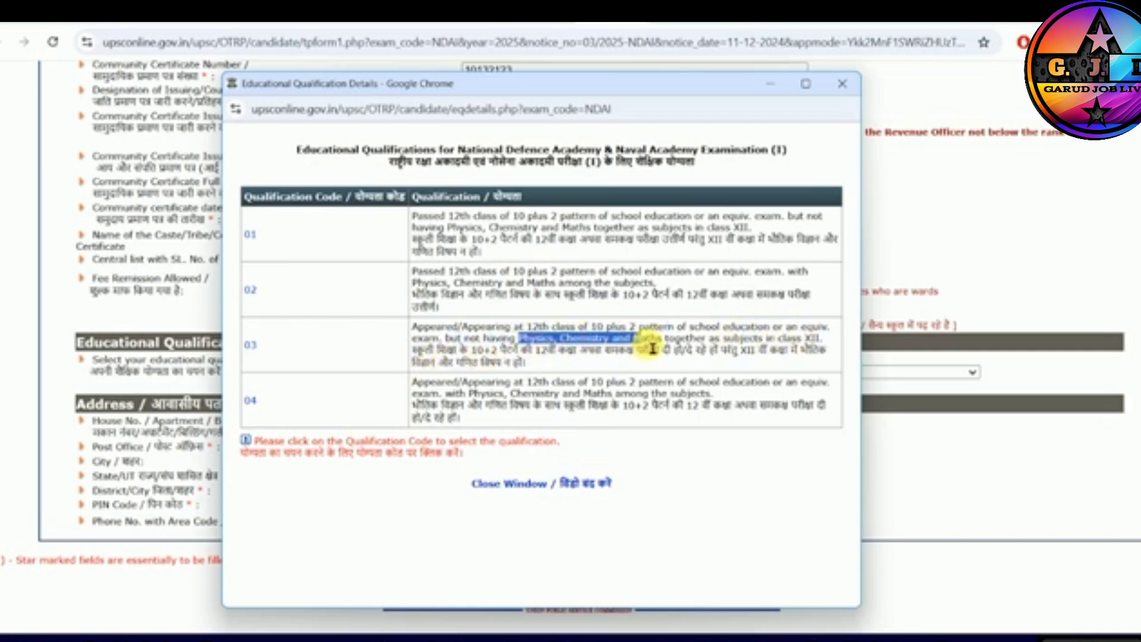
{"action": "left_click", "coordinate": [650, 349]}
{"action": "left_click_drag", "start_coordinate": [443, 383], "coordinate": [612, 393]}
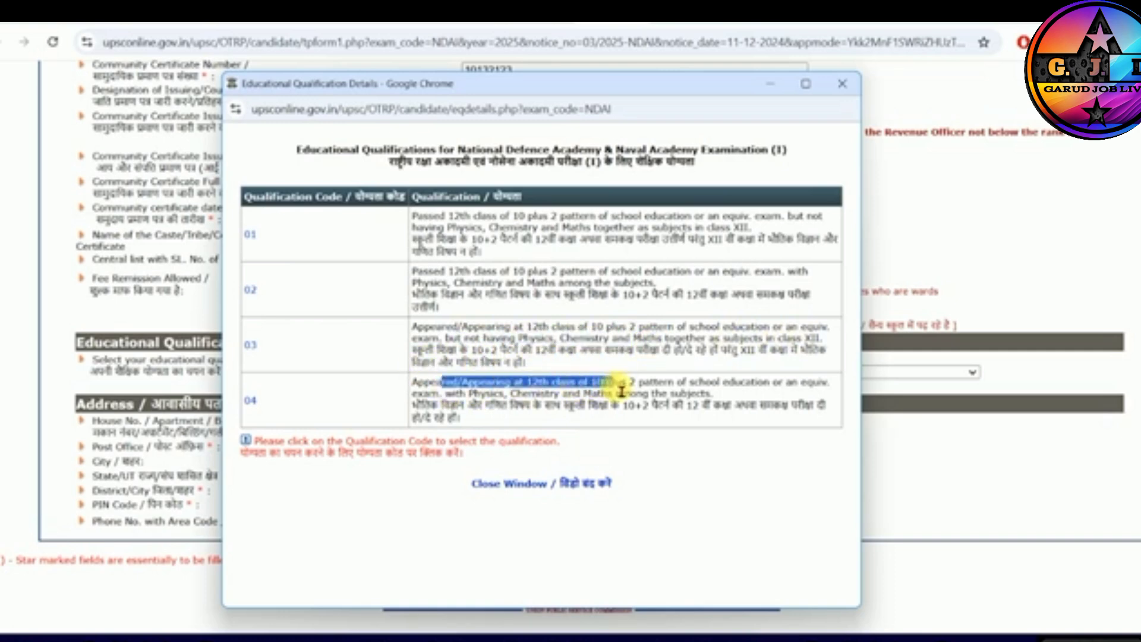
{"action": "left_click", "coordinate": [622, 391]}
{"action": "left_click_drag", "start_coordinate": [458, 393], "coordinate": [604, 395]}
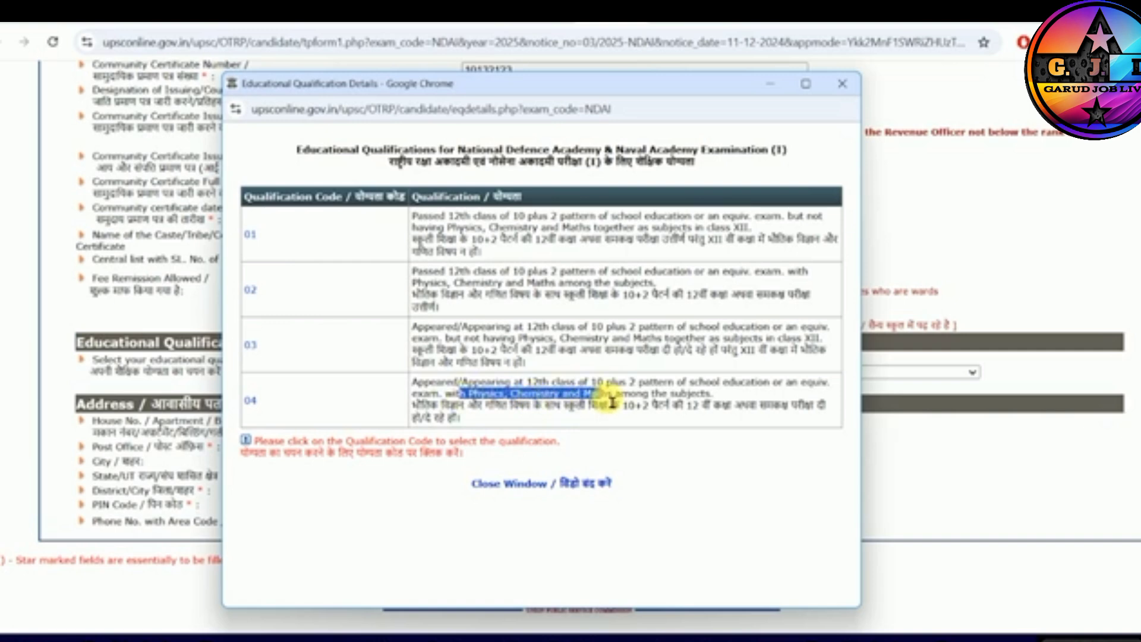
{"action": "left_click", "coordinate": [614, 401]}
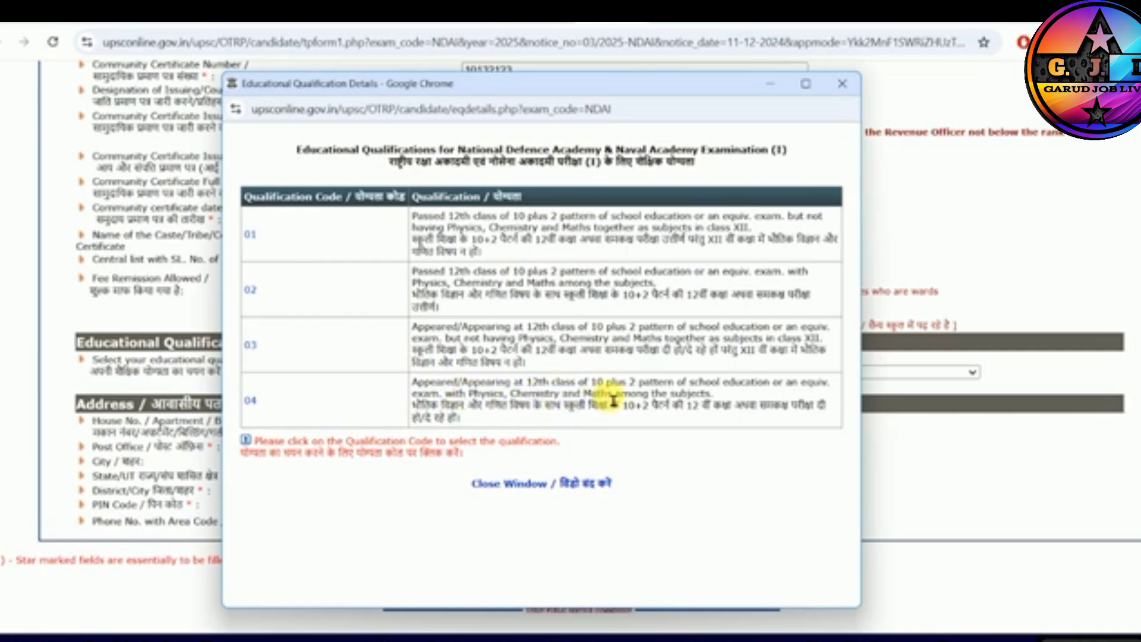
{"action": "left_click", "coordinate": [842, 85]}
{"action": "left_click", "coordinate": [571, 362]}
{"action": "left_click", "coordinate": [843, 84]}
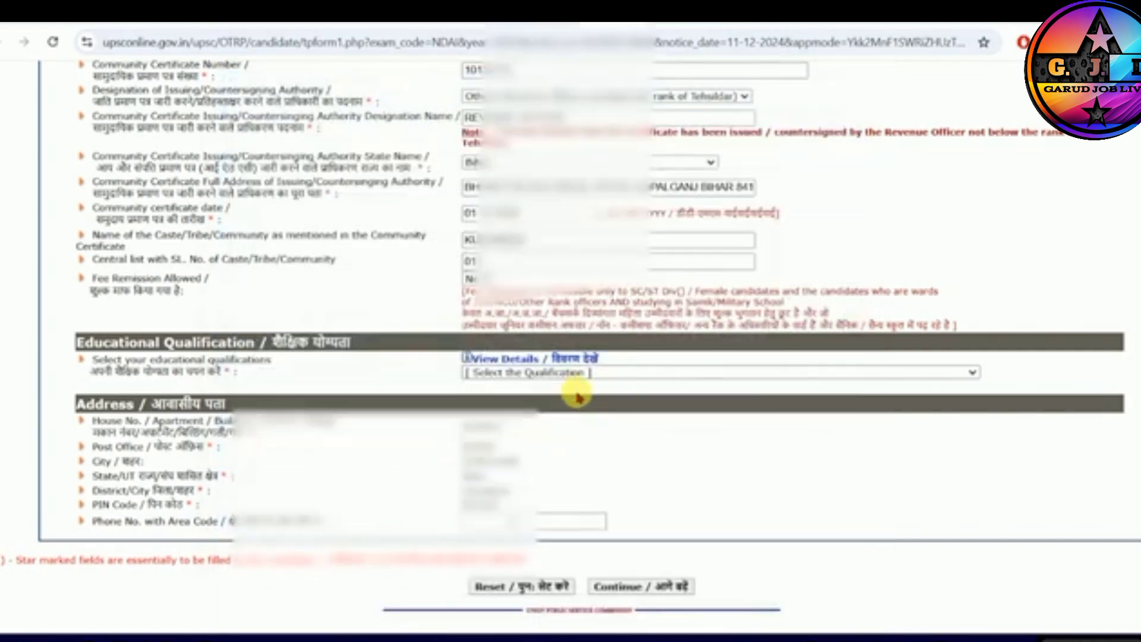
- Set the educational qualification to Appeared/Appearing at 12th class of 10 plus 2 with Physics, Chemistry and Maths, and continue
{"action": "left_click", "coordinate": [573, 373]}
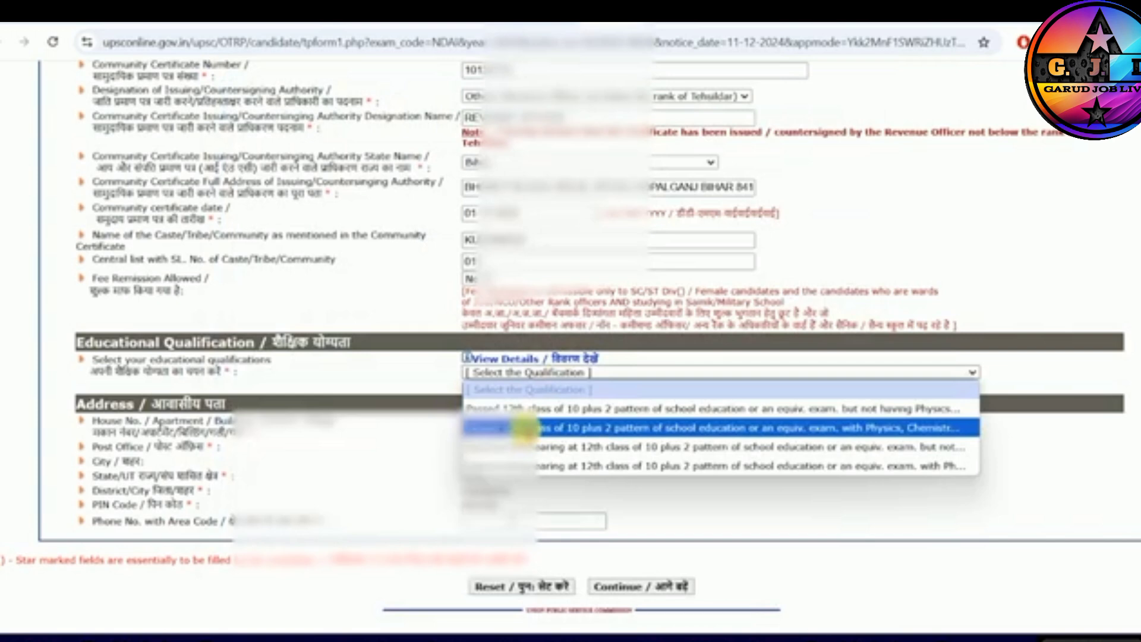
{"action": "left_click", "coordinate": [523, 428]}
{"action": "left_click", "coordinate": [499, 373]}
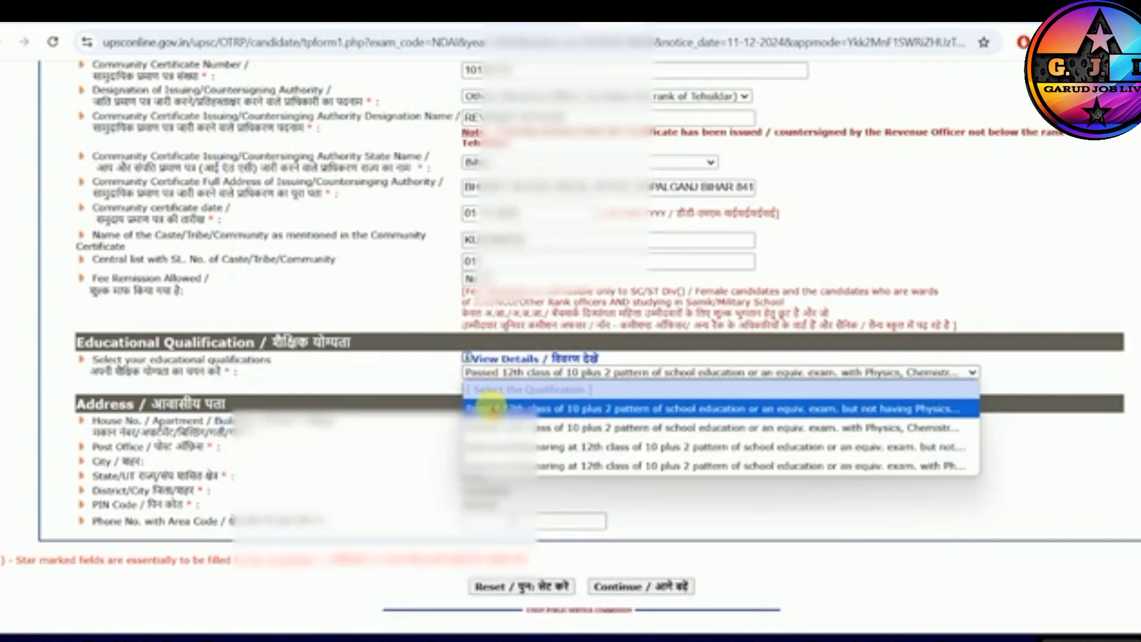
{"action": "left_click", "coordinate": [517, 466]}
{"action": "left_click", "coordinate": [511, 373]}
{"action": "left_click", "coordinate": [535, 466]}
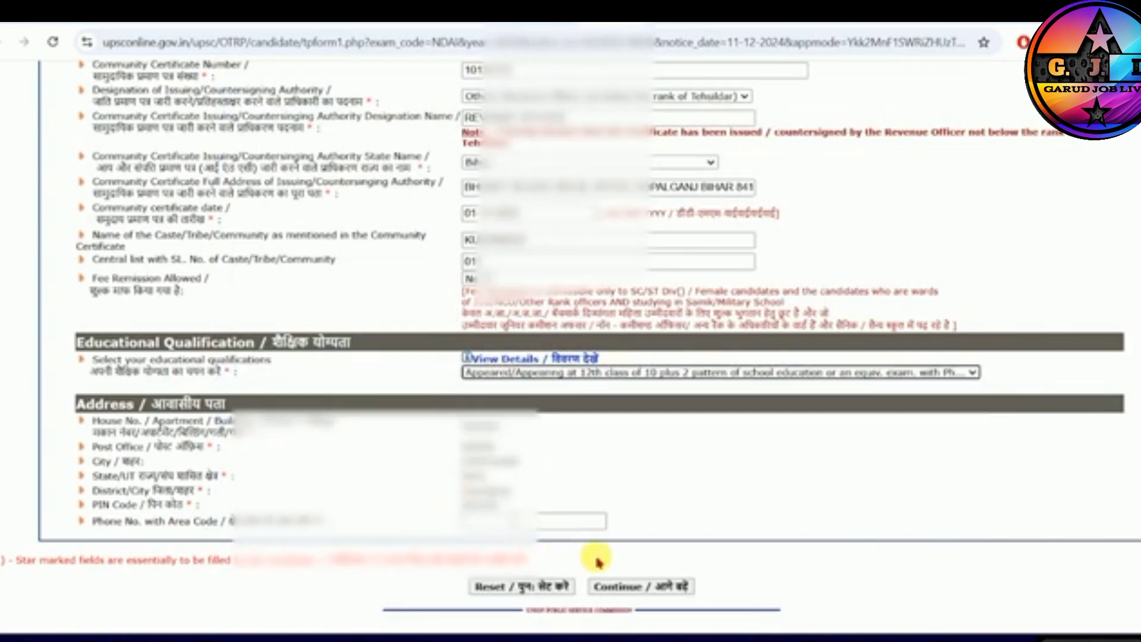
{"action": "left_click", "coordinate": [632, 586]}
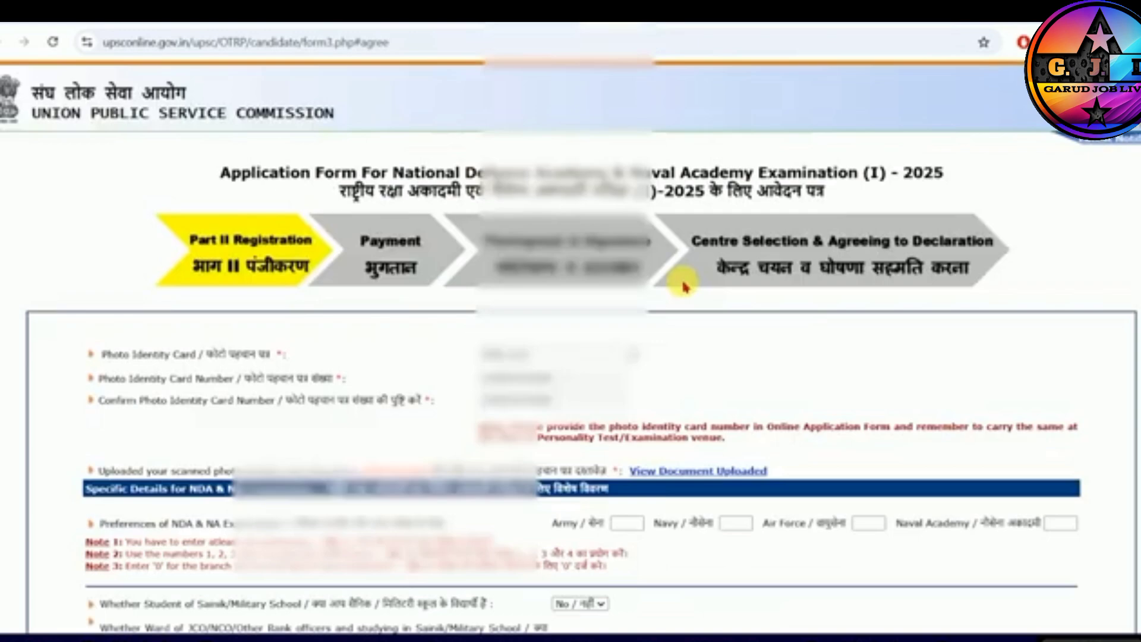
- Set the NDA and NA service preferences to Army 1, Navy 3, Air Force 2 and Naval Academy 4
{"action": "scroll", "coordinate": [463, 353], "scroll_direction": "down", "scroll_amount": 2}
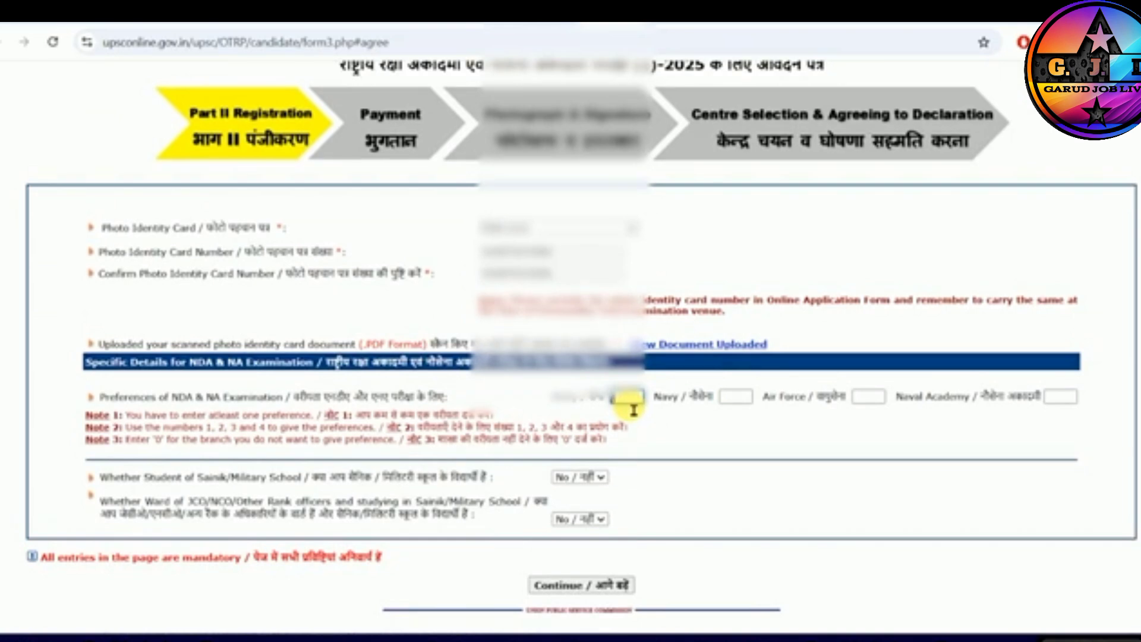
{"action": "key", "text": "Tab"}
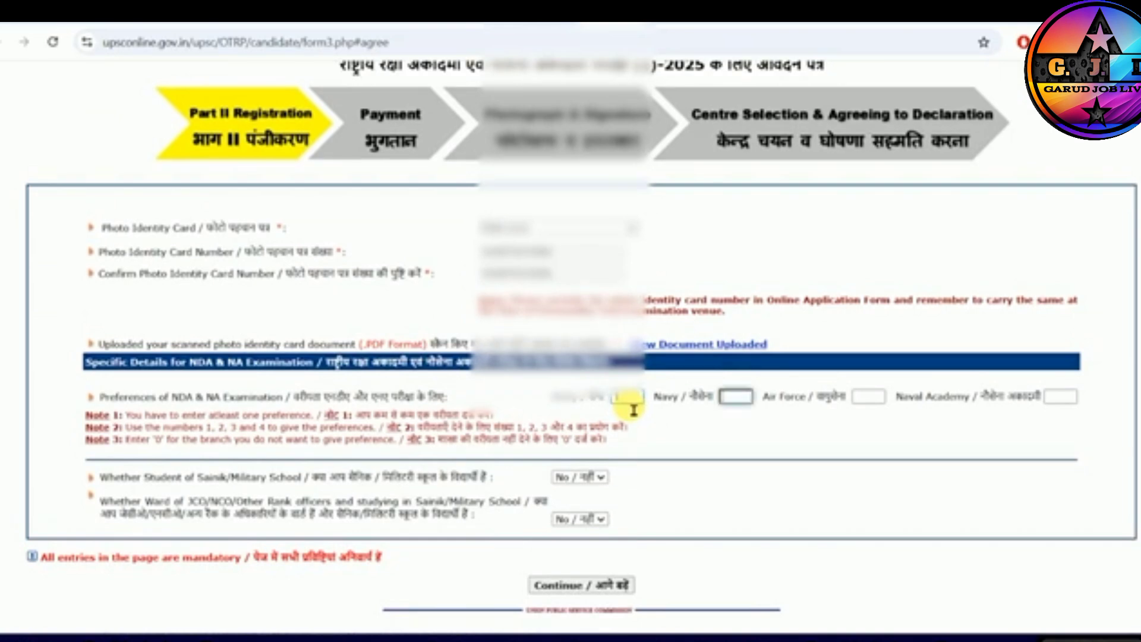
{"action": "key", "text": "Tab"}
{"action": "key", "text": "Tab"}
{"action": "type", "text": "1"}
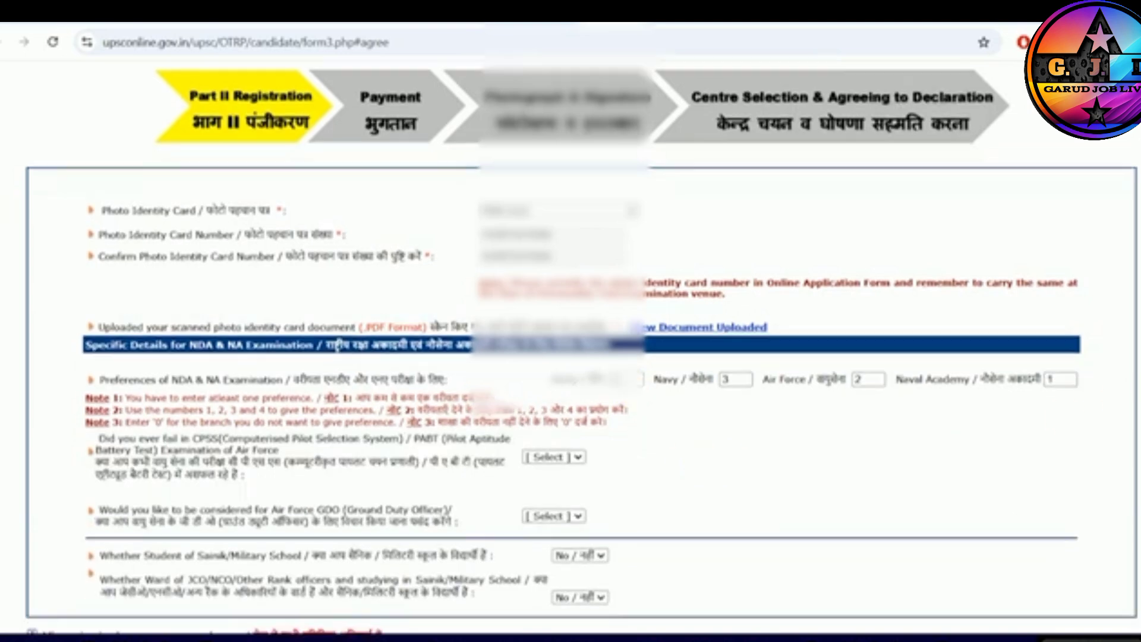
- Answer No to ever having failed the CPSS/PABT examination of the Air Force
{"action": "scroll", "coordinate": [965, 469], "scroll_direction": "down", "scroll_amount": 2}
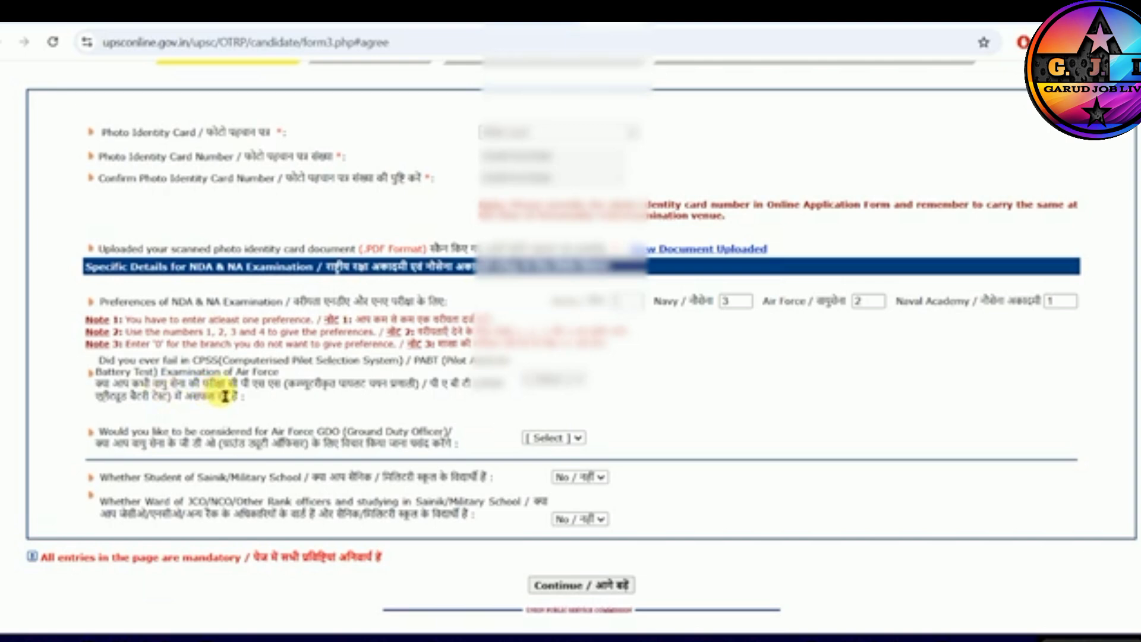
{"action": "left_click_drag", "start_coordinate": [225, 397], "coordinate": [290, 397]}
{"action": "left_click_drag", "start_coordinate": [179, 406], "coordinate": [244, 407]}
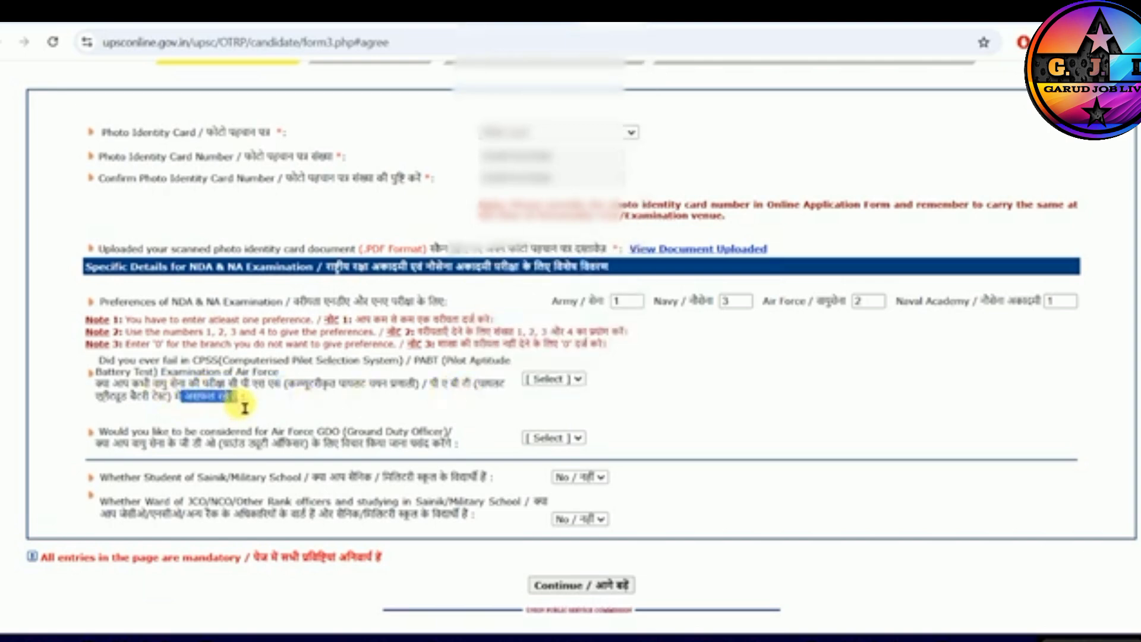
{"action": "left_click", "coordinate": [299, 398]}
{"action": "left_click", "coordinate": [556, 381]}
{"action": "left_click", "coordinate": [538, 429]}
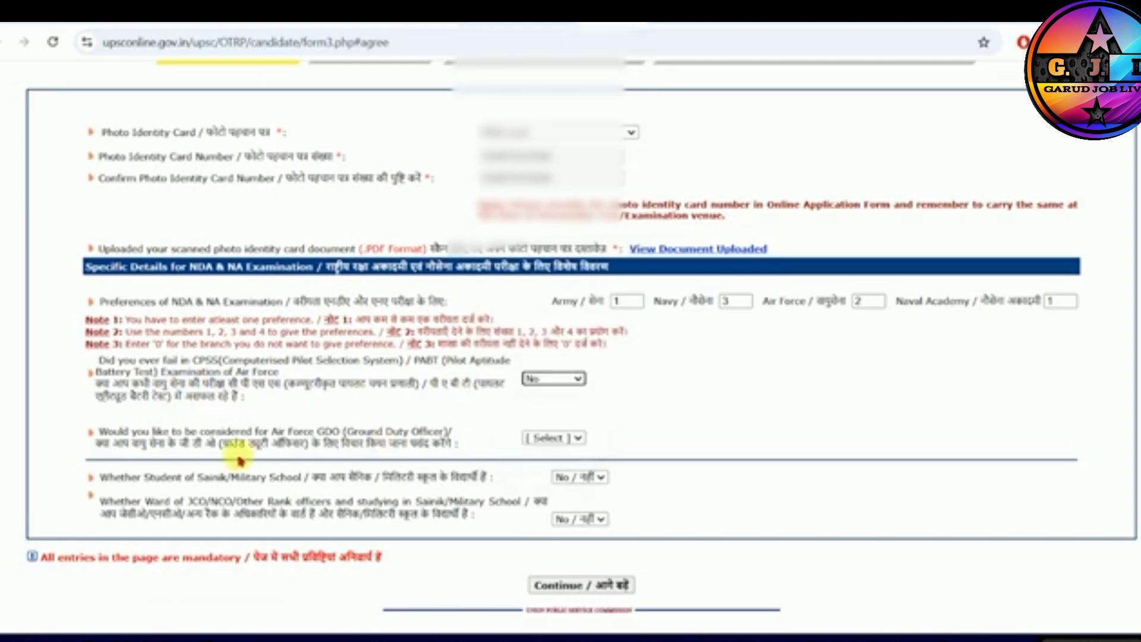
- Answer Yes to being considered for Air Force GDO (Ground Duty Officer)
{"action": "left_click_drag", "start_coordinate": [179, 450], "coordinate": [227, 450]}
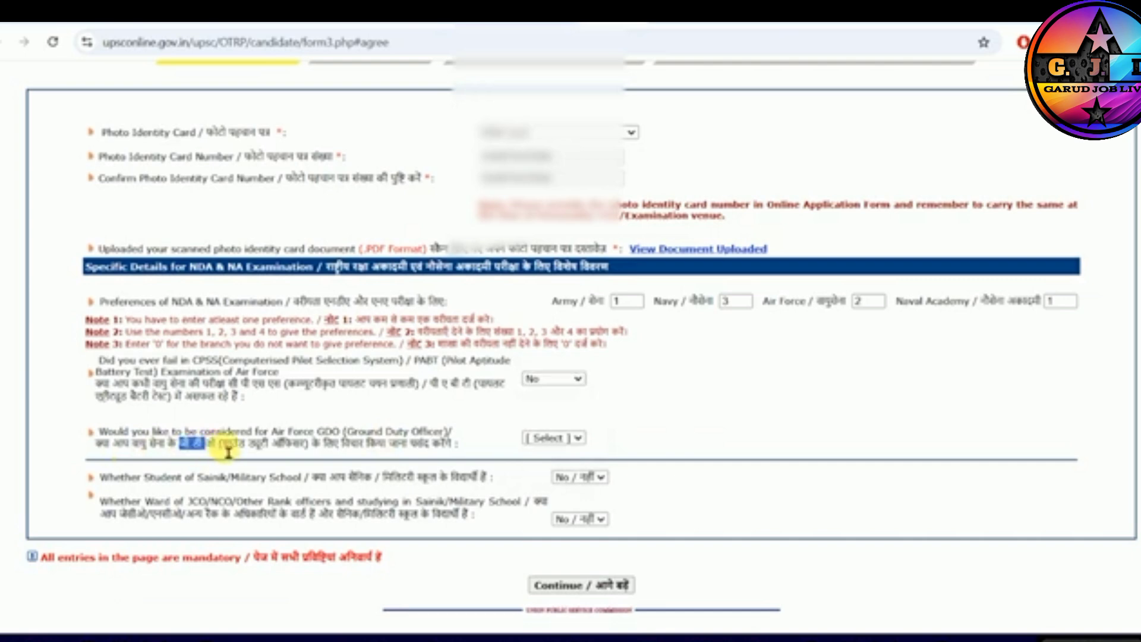
{"action": "left_click_drag", "start_coordinate": [315, 450], "coordinate": [387, 450]}
{"action": "left_click", "coordinate": [389, 450]}
{"action": "left_click", "coordinate": [561, 441]}
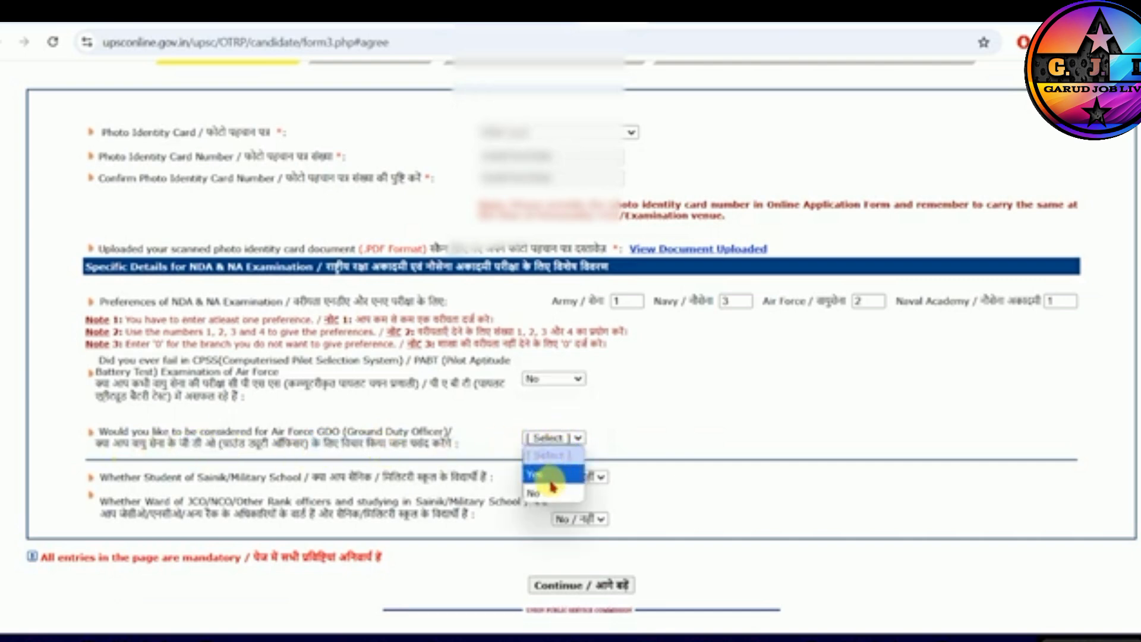
{"action": "left_click", "coordinate": [550, 477]}
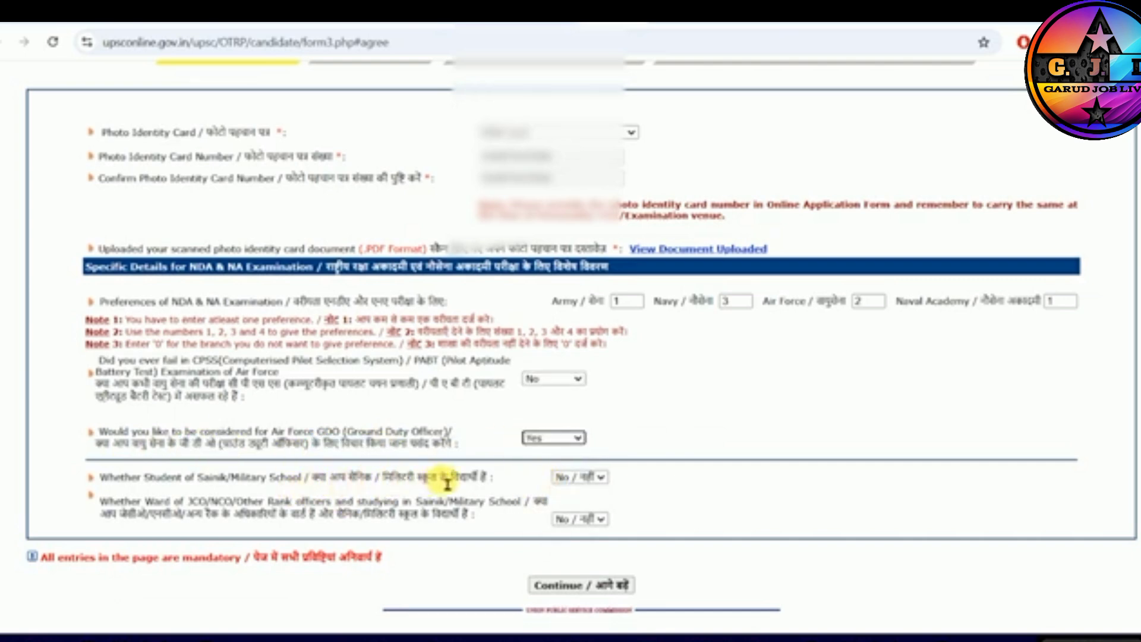
- Answer No to the Sainik/Military School student and JCO/NCO ward questions, and continue to the application review
{"action": "left_click", "coordinate": [572, 478]}
{"action": "left_click", "coordinate": [571, 499]}
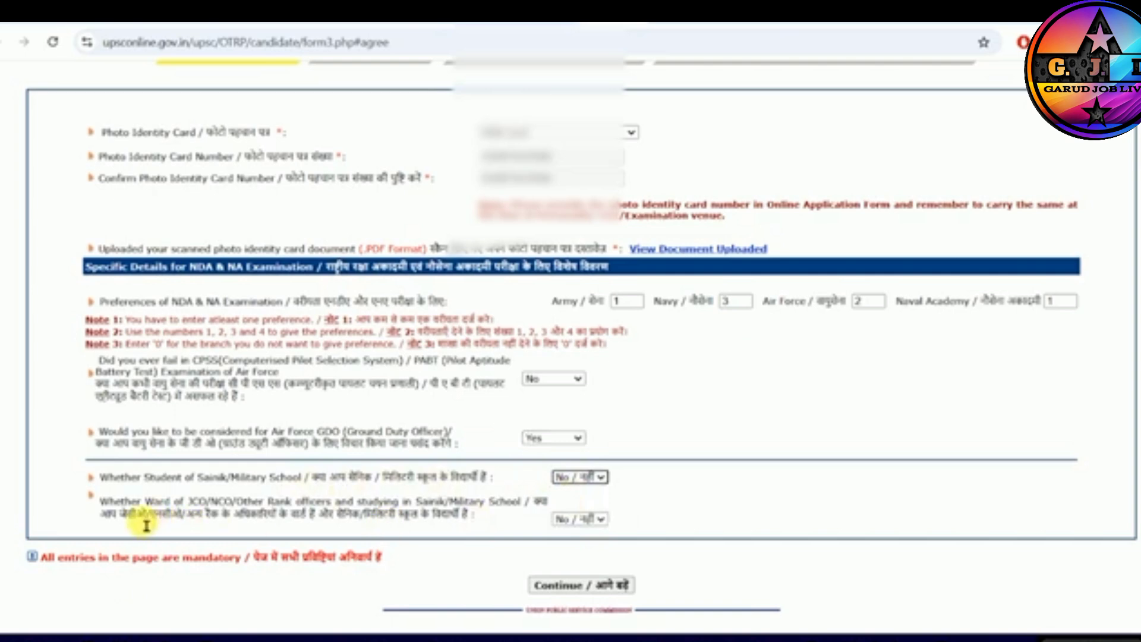
{"action": "left_click_drag", "start_coordinate": [231, 515], "coordinate": [428, 521]}
{"action": "left_click", "coordinate": [575, 519]}
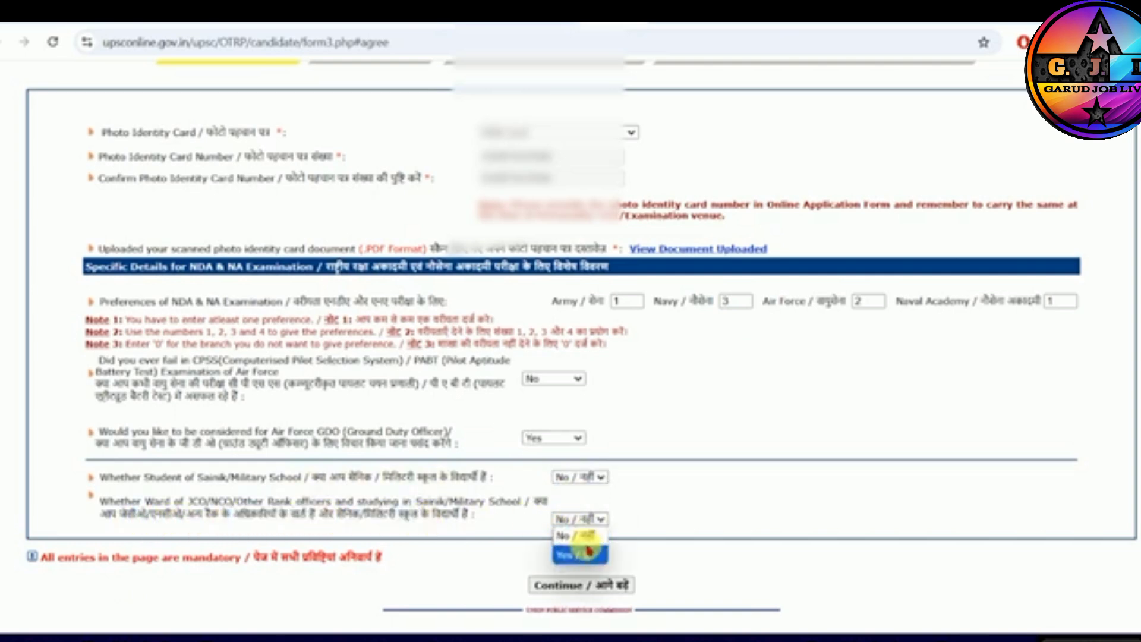
{"action": "left_click", "coordinate": [588, 551]}
{"action": "left_click", "coordinate": [581, 586]}
{"action": "left_click", "coordinate": [718, 141]}
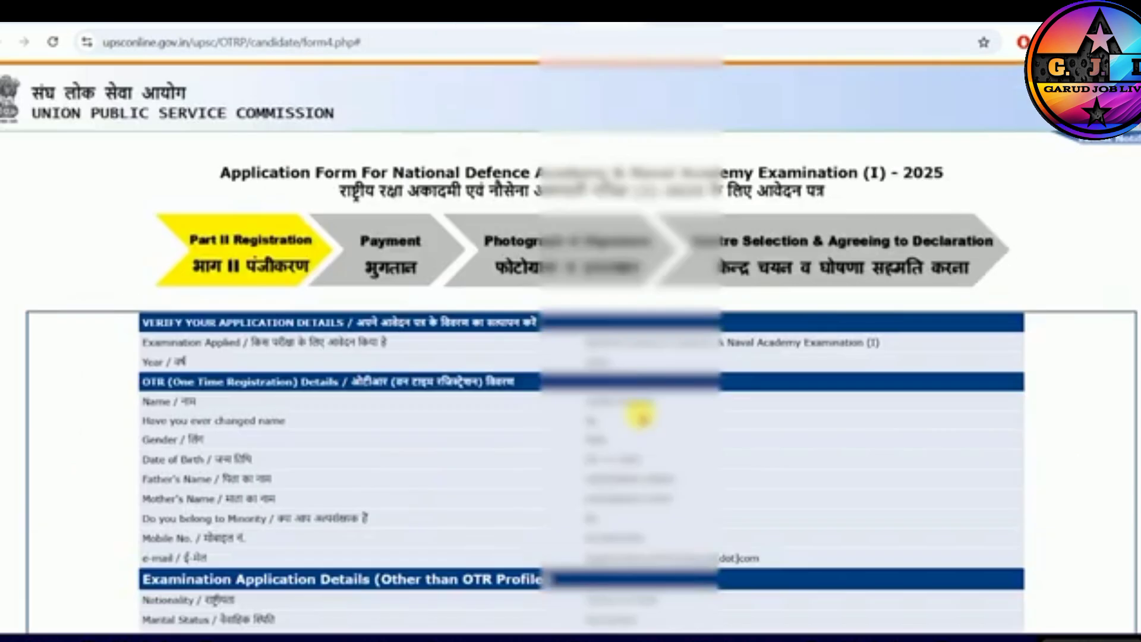
- Review the application details, enter the random image captcha code and agree to submit Part II
{"action": "scroll", "coordinate": [571, 357], "scroll_direction": "down", "scroll_amount": 13}
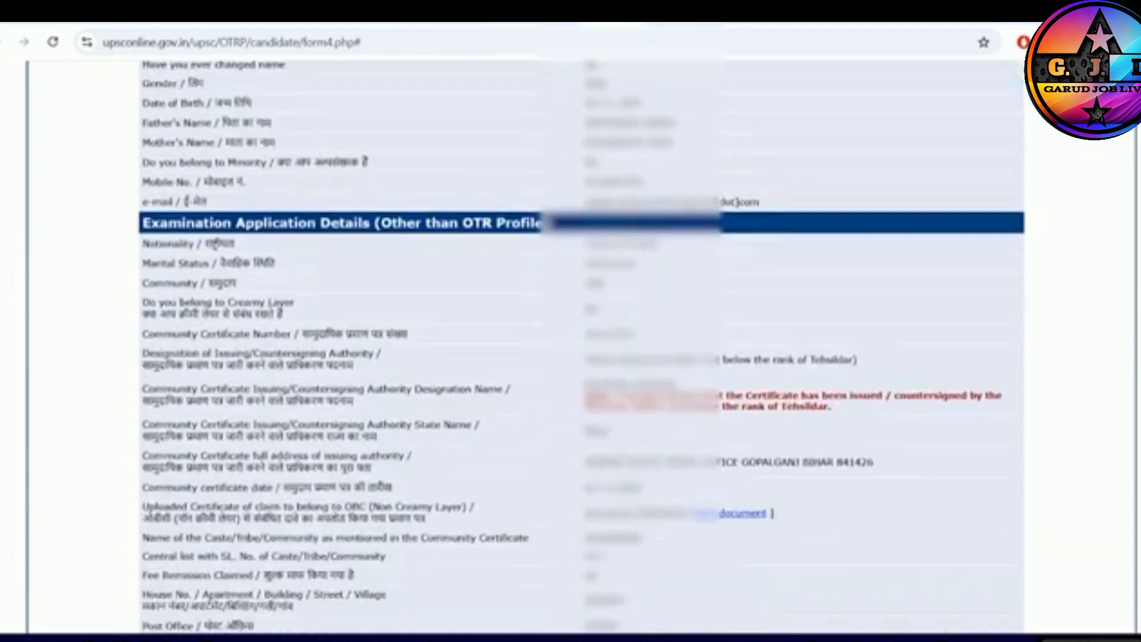
{"action": "scroll", "coordinate": [1073, 528], "scroll_direction": "down", "scroll_amount": 3}
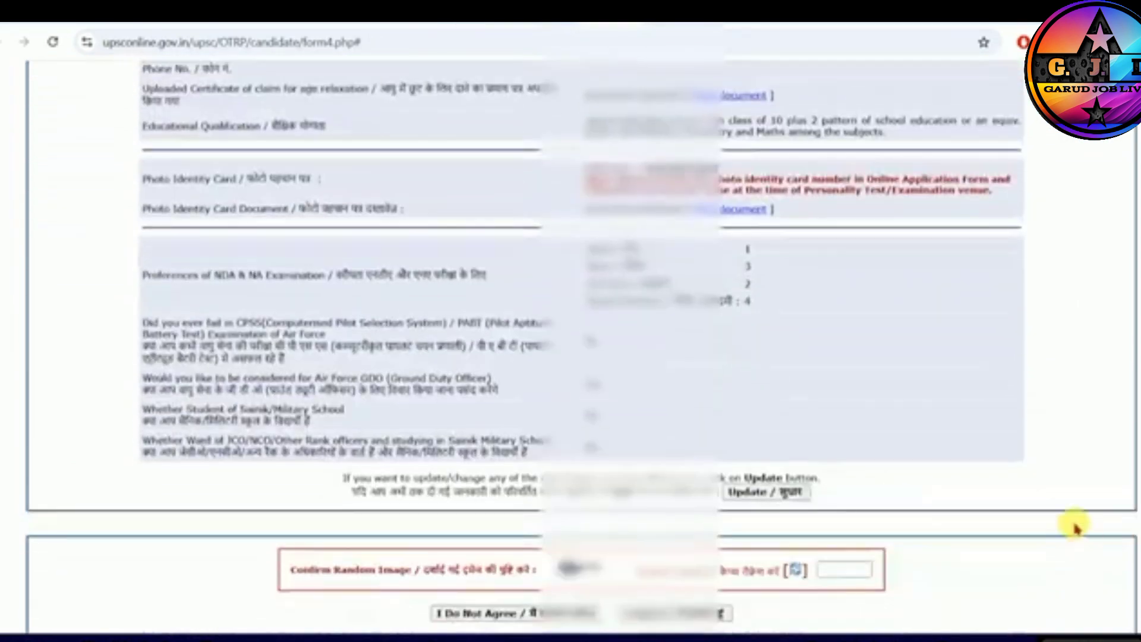
{"action": "left_click", "coordinate": [844, 571]}
{"action": "type", "text": "6FG2Y6"}
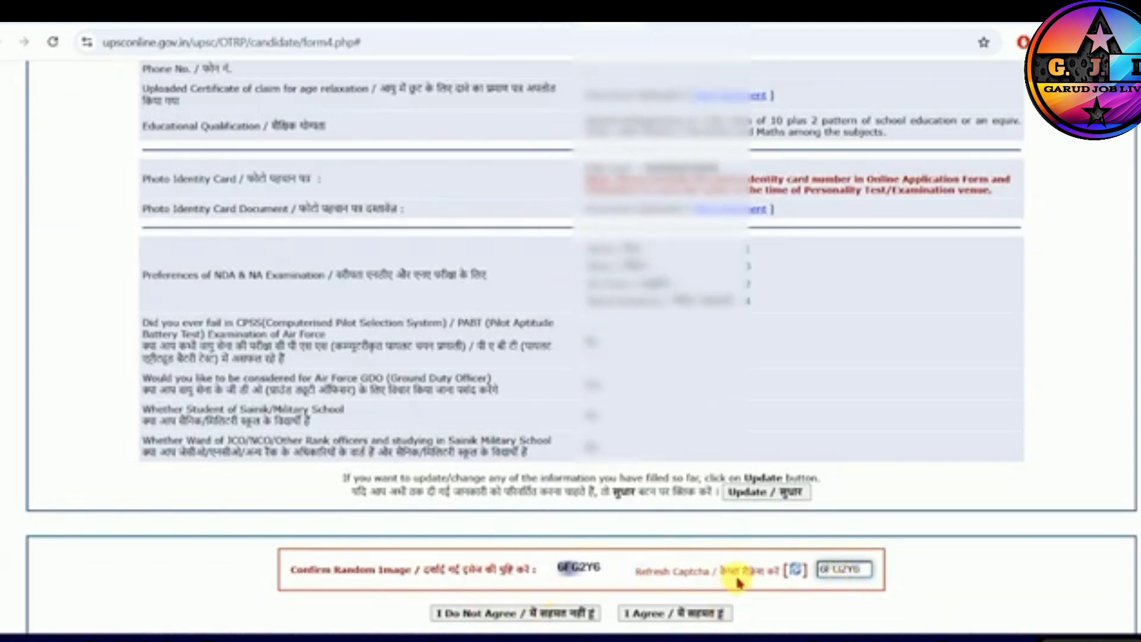
{"action": "left_click", "coordinate": [668, 621]}
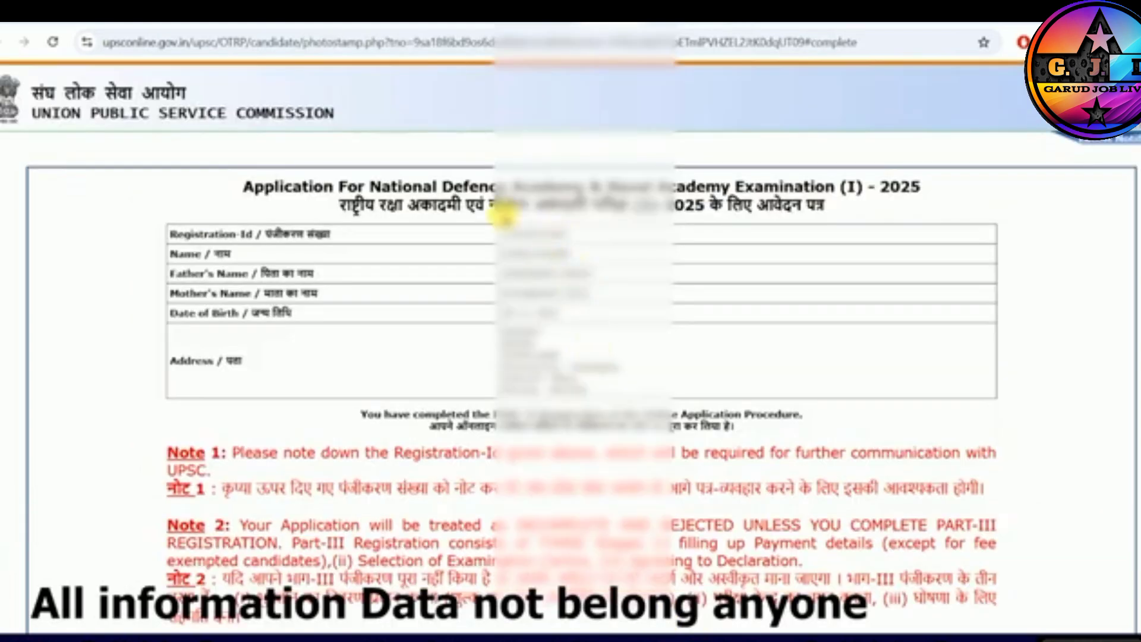
- Look over the Part II completion page and its notes, and proceed to paying the examination fee
{"action": "left_click_drag", "start_coordinate": [308, 187], "coordinate": [835, 188]}
{"action": "left_click", "coordinate": [785, 205]}
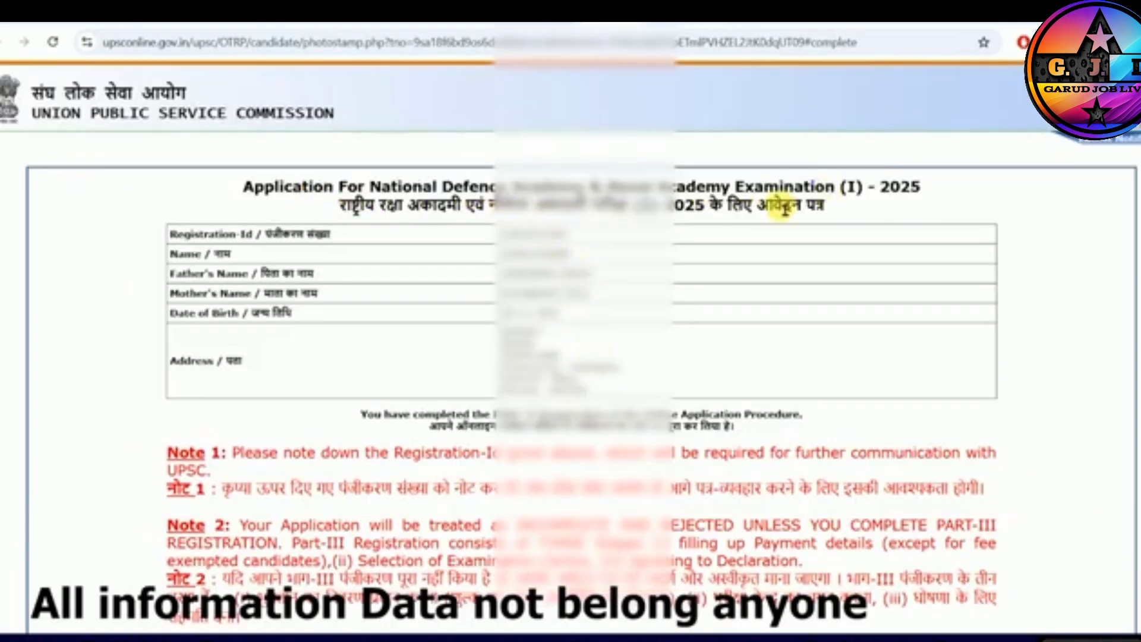
{"action": "scroll", "coordinate": [621, 225], "scroll_direction": "down", "scroll_amount": 1}
{"action": "scroll", "coordinate": [622, 224], "scroll_direction": "down", "scroll_amount": 2}
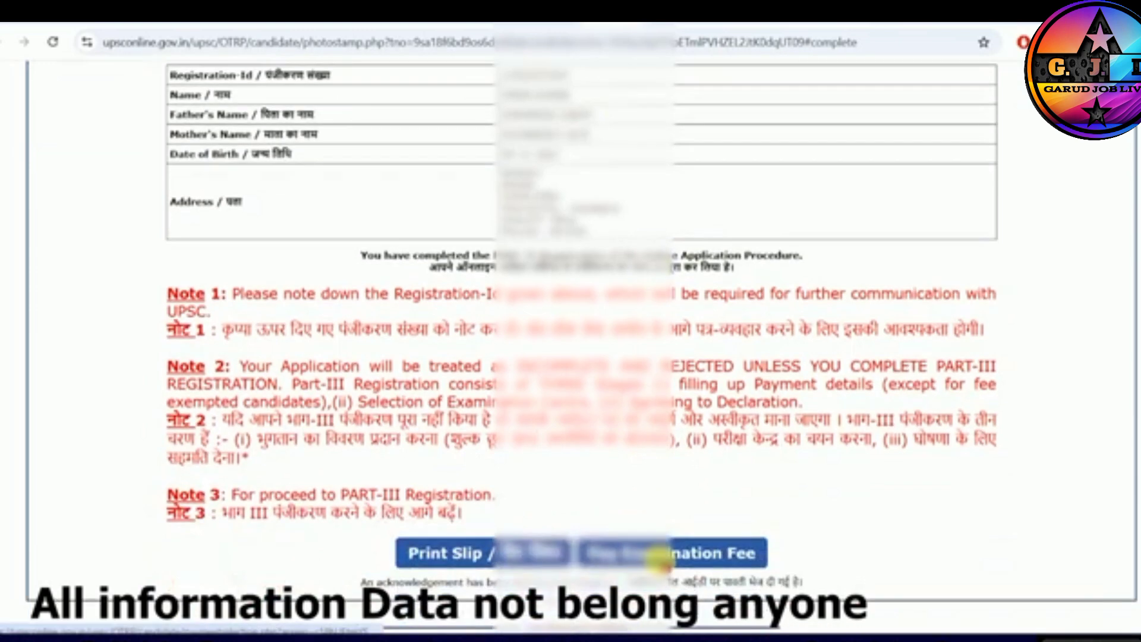
{"action": "left_click", "coordinate": [660, 556]}
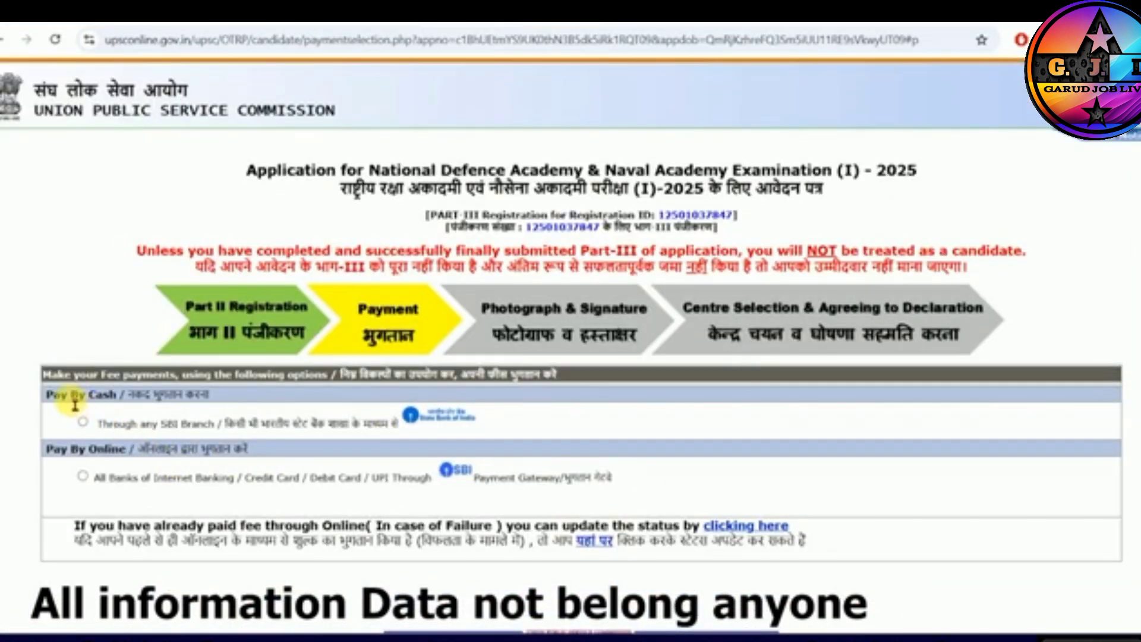
- Choose online payment through the SBI Payment Gateway and continue to its payment modes
{"action": "left_click", "coordinate": [82, 477]}
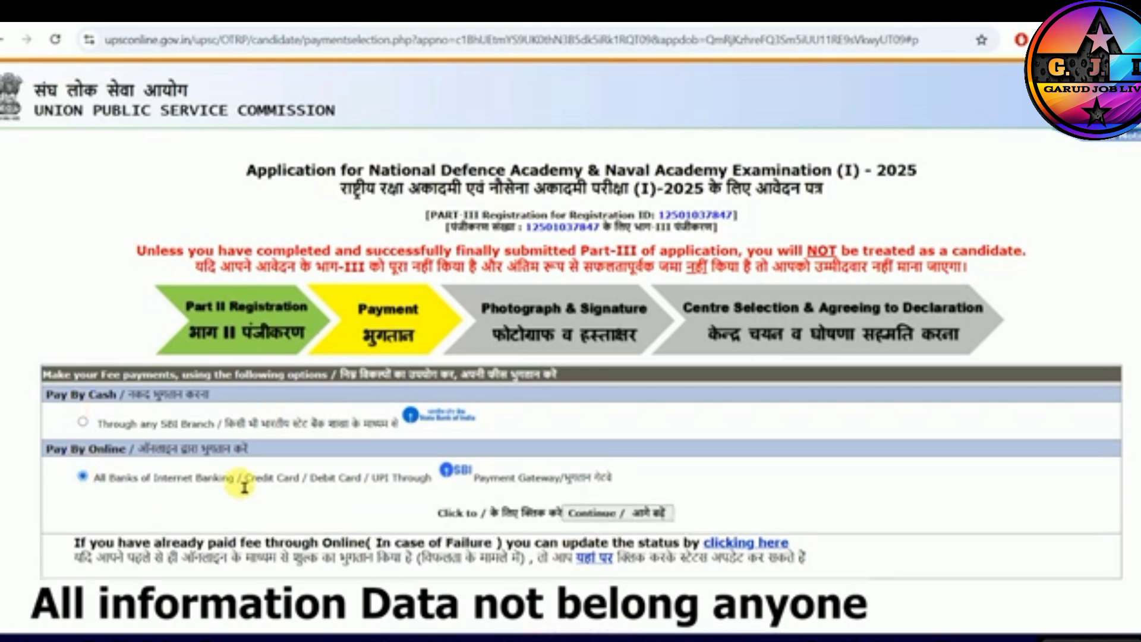
{"action": "left_click", "coordinate": [603, 514]}
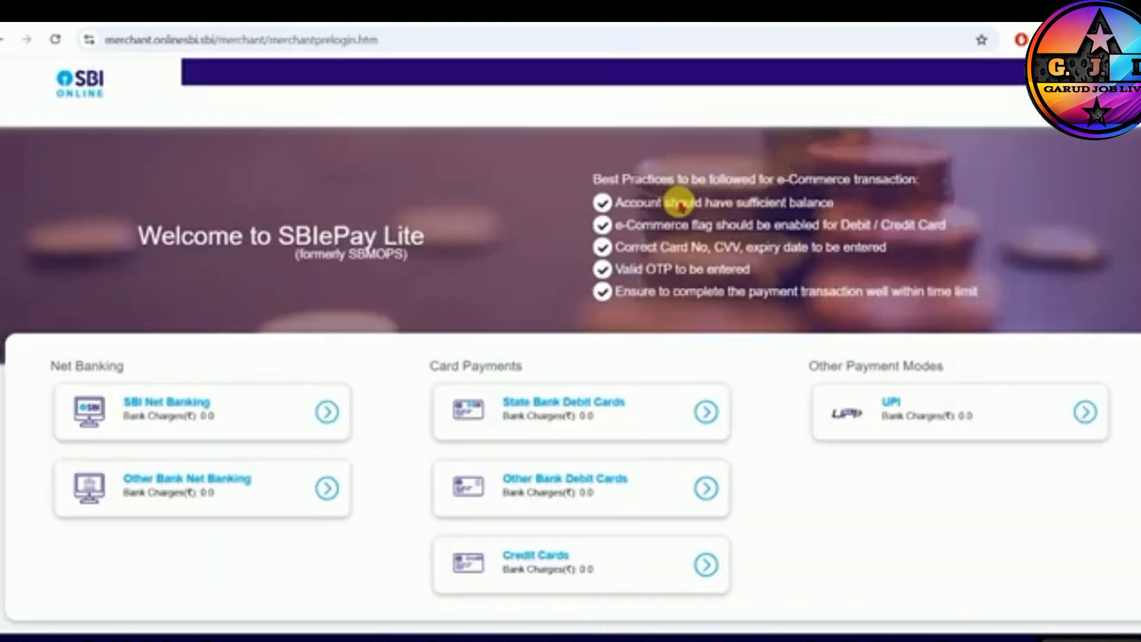
{"action": "scroll", "coordinate": [666, 314], "scroll_direction": "down", "scroll_amount": 2}
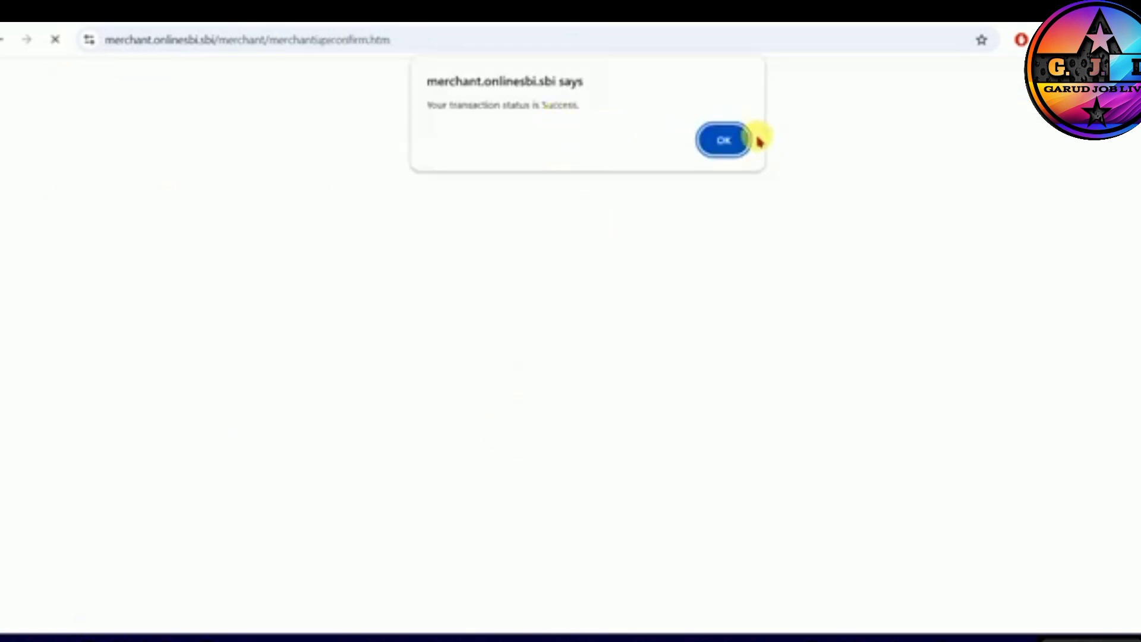
- Acknowledge the payment, return to the UPSC site and continue from the transaction acknowledgement
{"action": "left_click", "coordinate": [732, 139]}
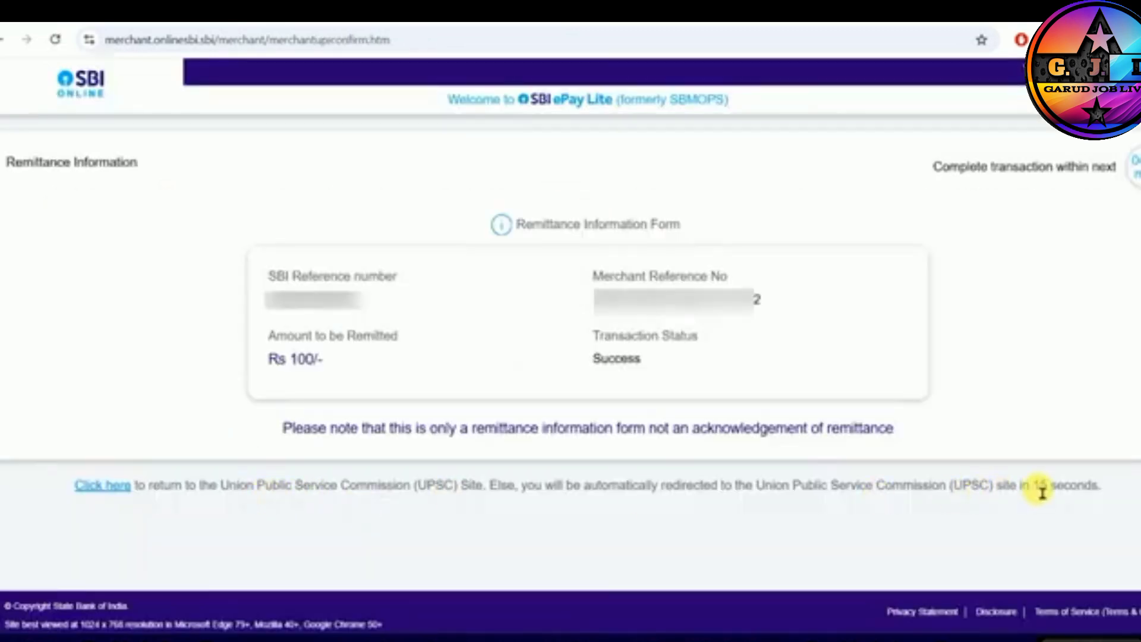
{"action": "left_click", "coordinate": [111, 491]}
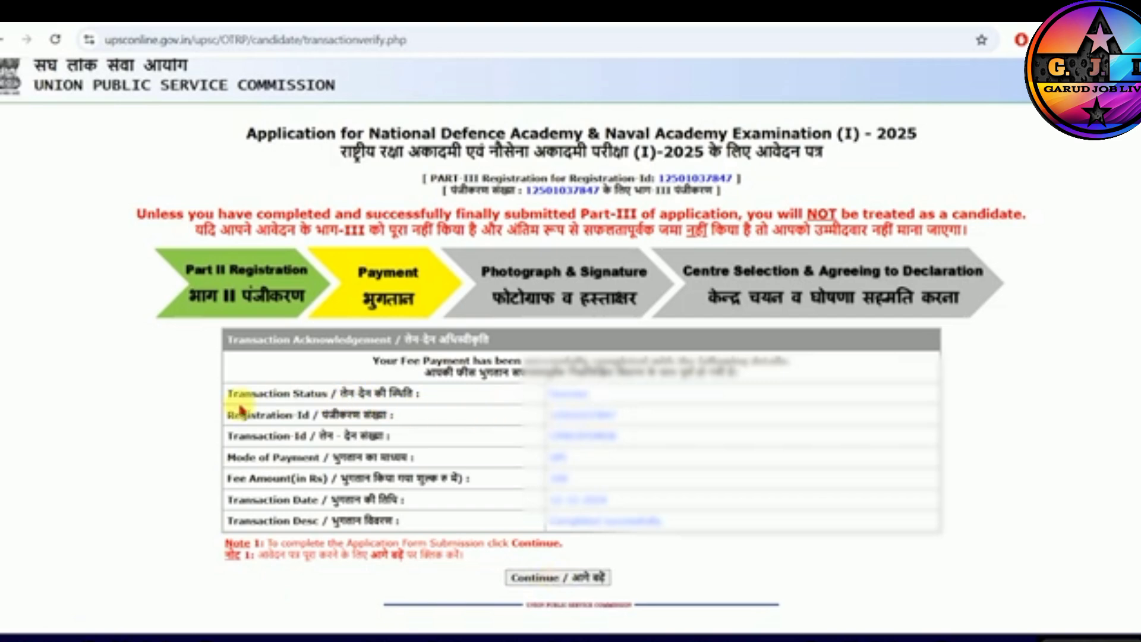
{"action": "left_click_drag", "start_coordinate": [257, 395], "coordinate": [336, 400]}
{"action": "left_click", "coordinate": [395, 397]}
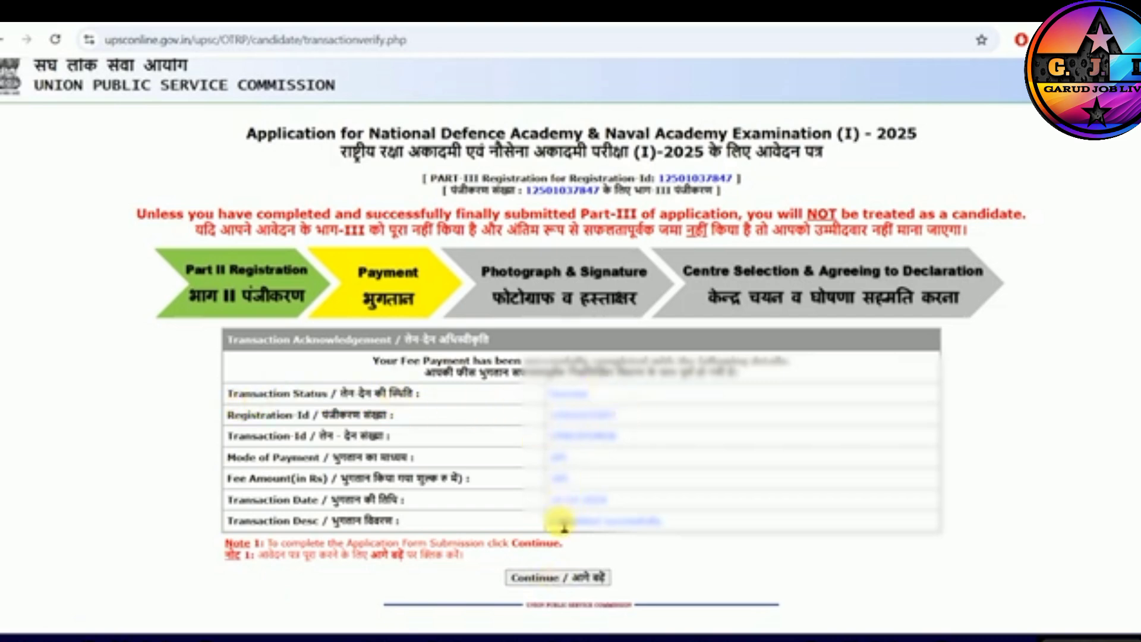
{"action": "left_click", "coordinate": [566, 580]}
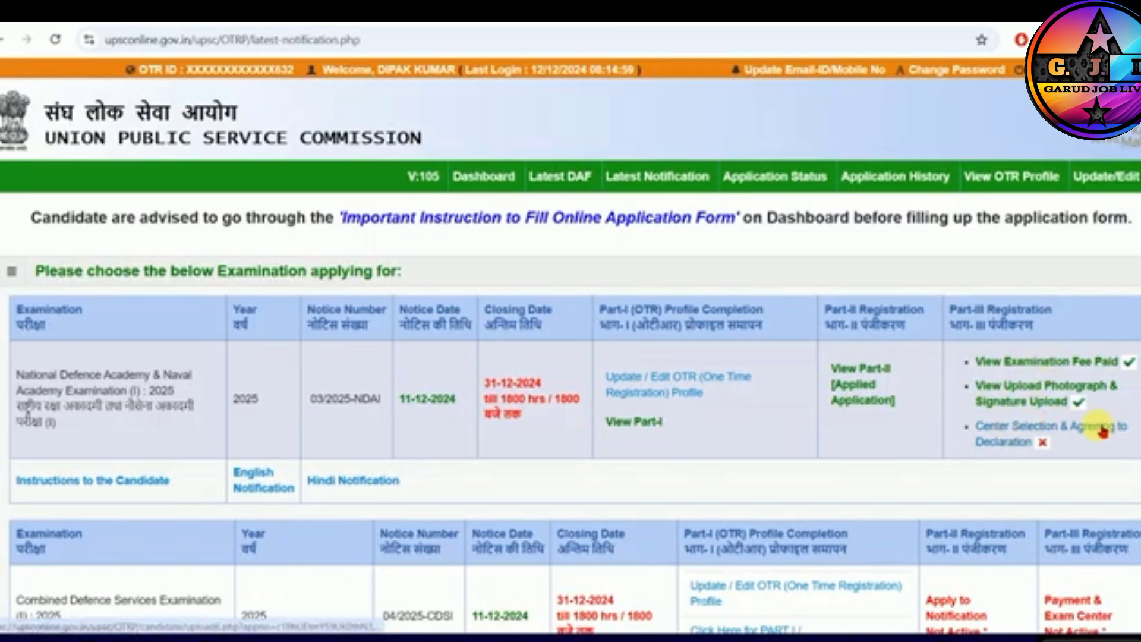
- Open the centre selection and declaration for NDA & NA (I) 2025, and set the examination centre to Patna
{"action": "left_click", "coordinate": [1009, 434]}
{"action": "left_click", "coordinate": [428, 363]}
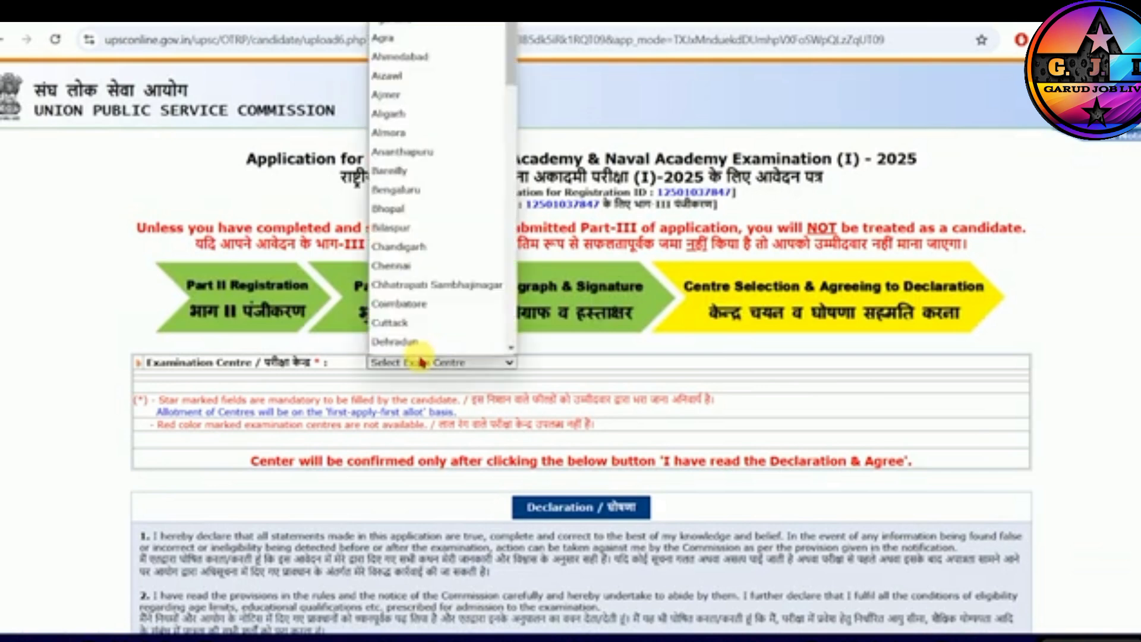
{"action": "key", "text": "p"}
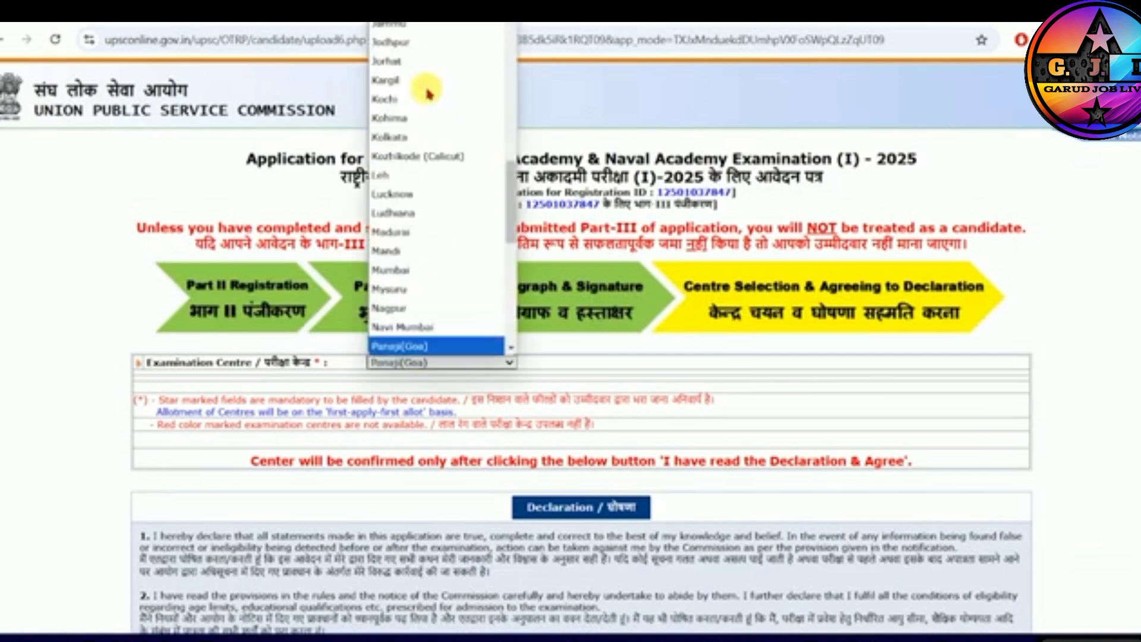
{"action": "key", "text": "Down"}
{"action": "key", "text": "Down"}
{"action": "key", "text": "Up"}
{"action": "key", "text": "Return"}
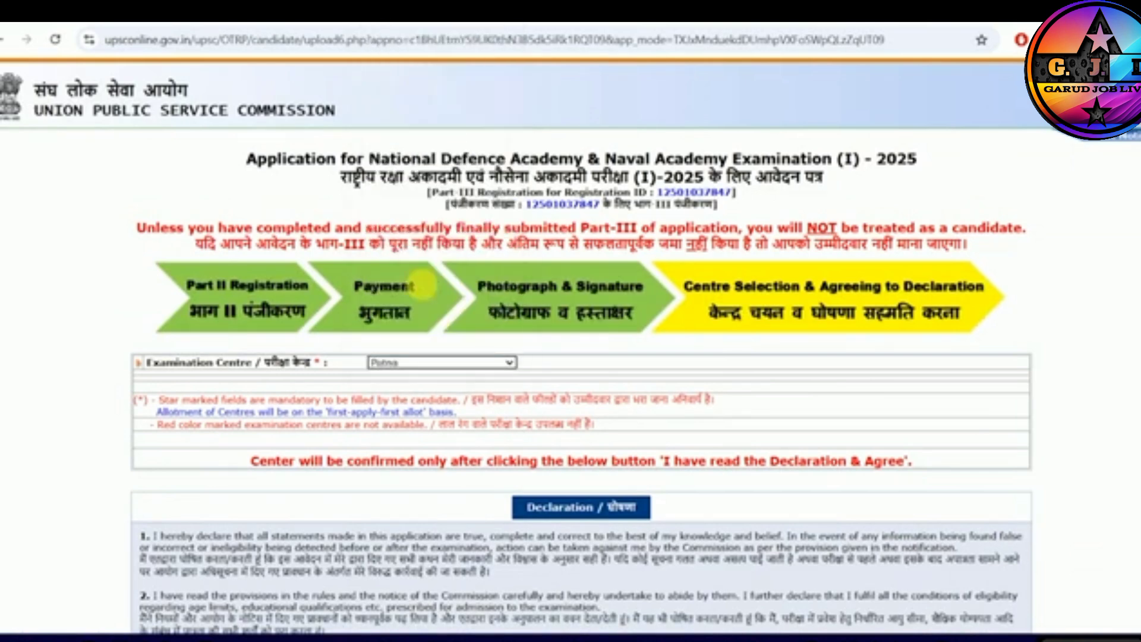
- Agree to the declaration to finally submit the application, and open the NDA/NA (I) 2025 application status
{"action": "scroll", "coordinate": [509, 431], "scroll_direction": "down", "scroll_amount": 5}
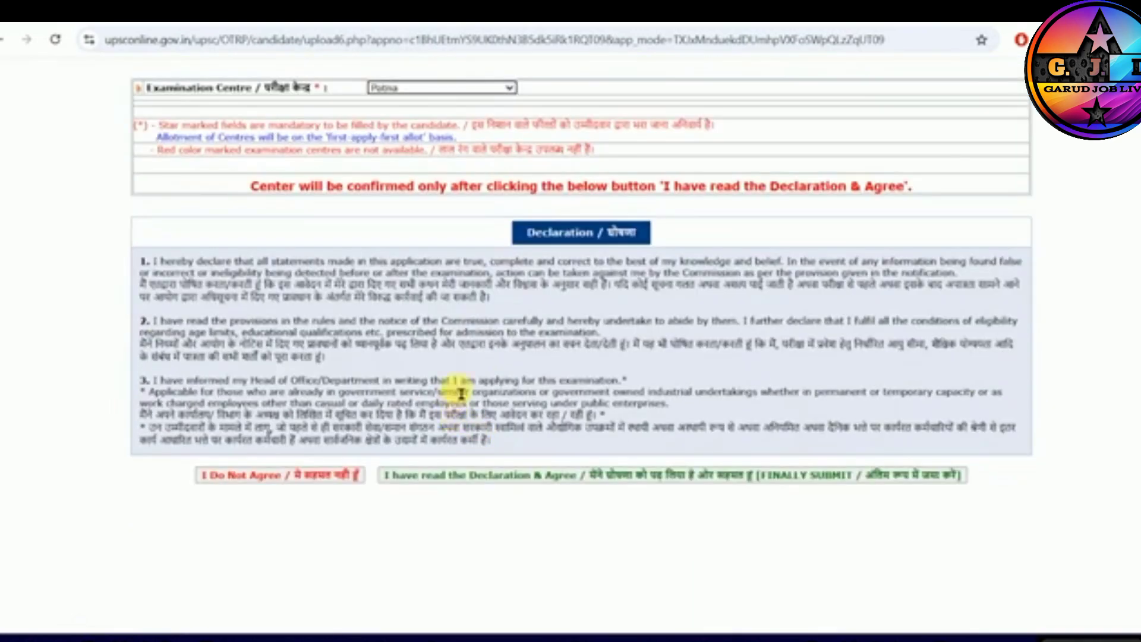
{"action": "left_click", "coordinate": [553, 479]}
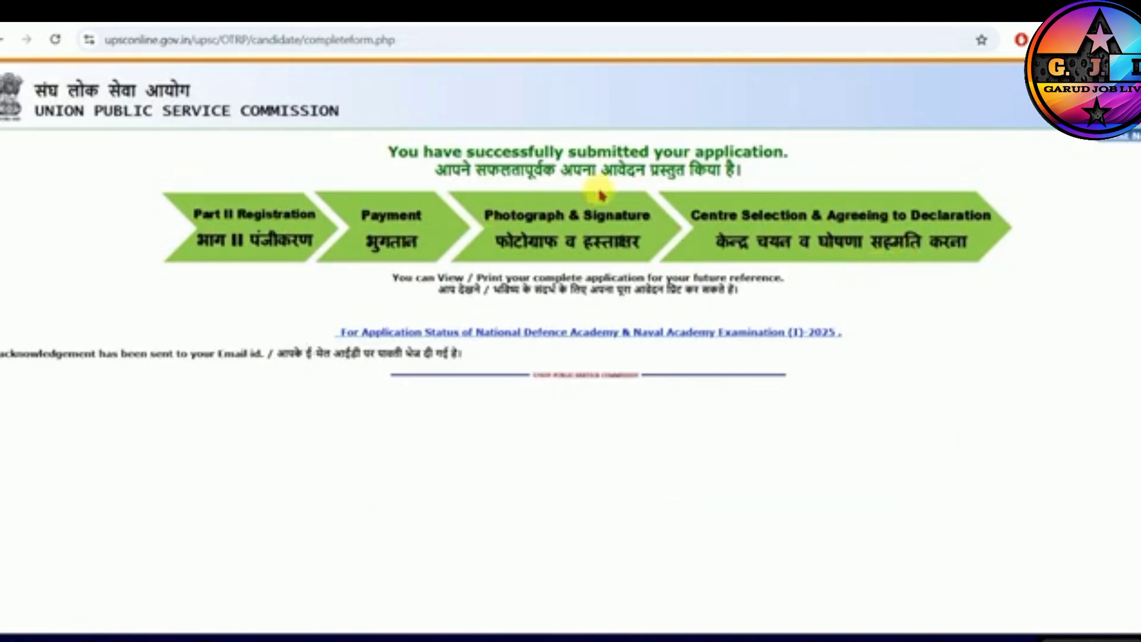
{"action": "left_click", "coordinate": [592, 341]}
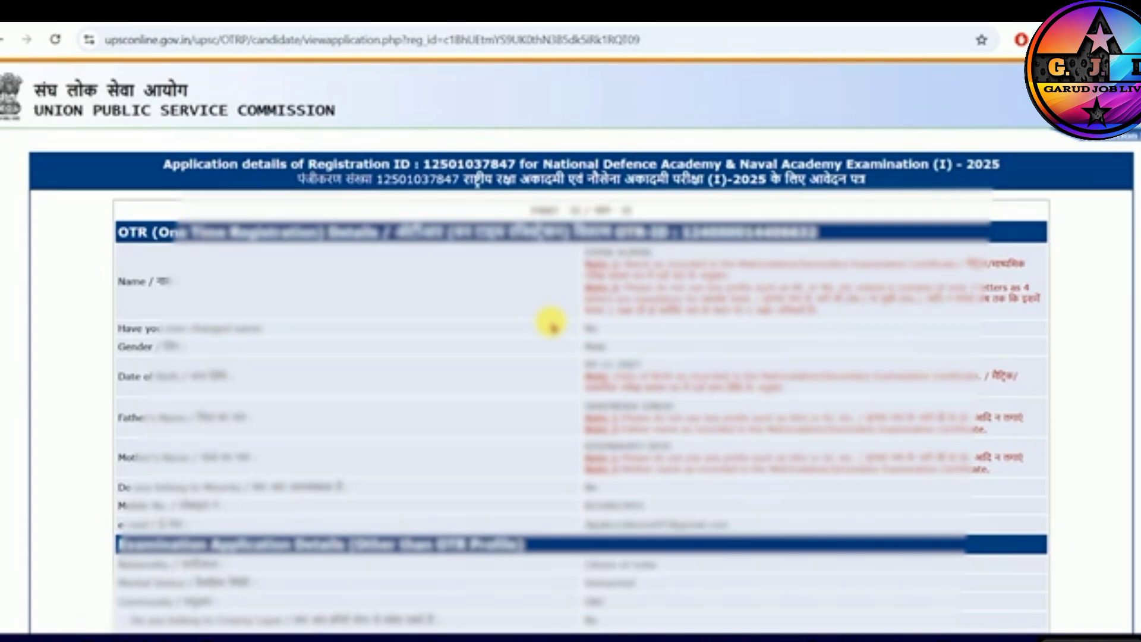
- Examine the submitted application details from Part II through the payment section, and return to the application status
{"action": "scroll", "coordinate": [551, 324], "scroll_direction": "down", "scroll_amount": 10}
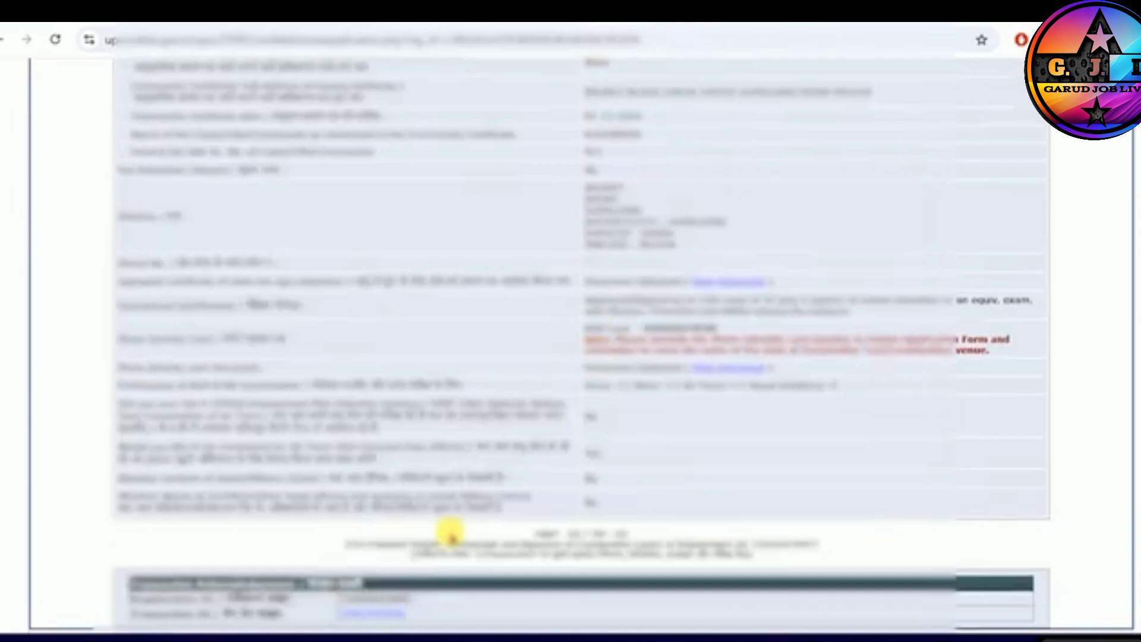
{"action": "scroll", "coordinate": [515, 426], "scroll_direction": "up", "scroll_amount": 10}
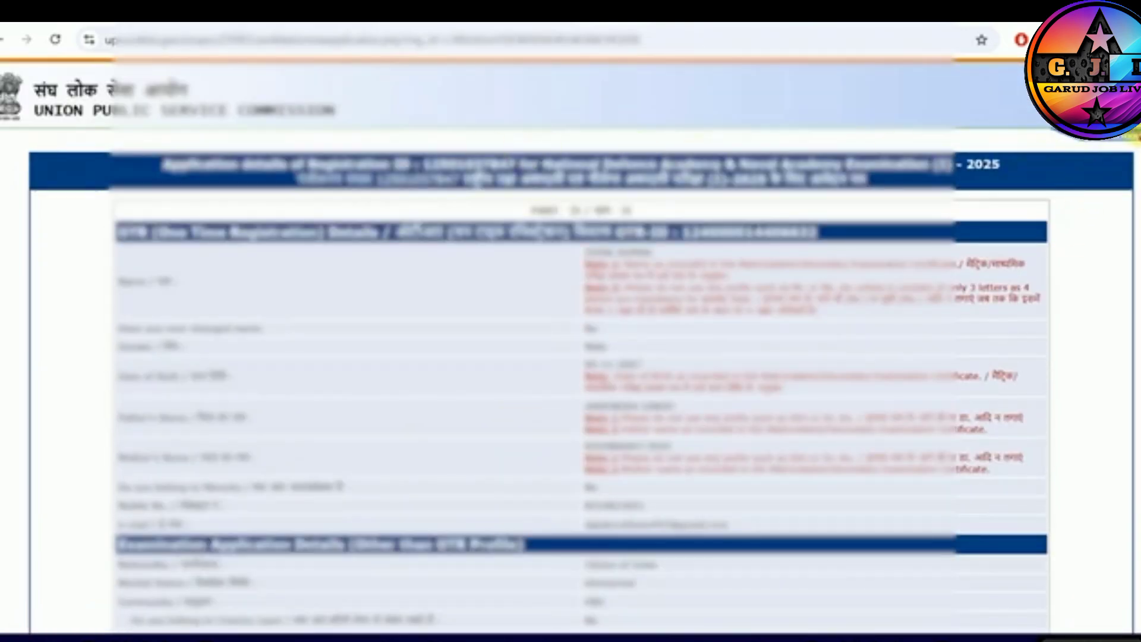
{"action": "left_click", "coordinate": [1136, 135]}
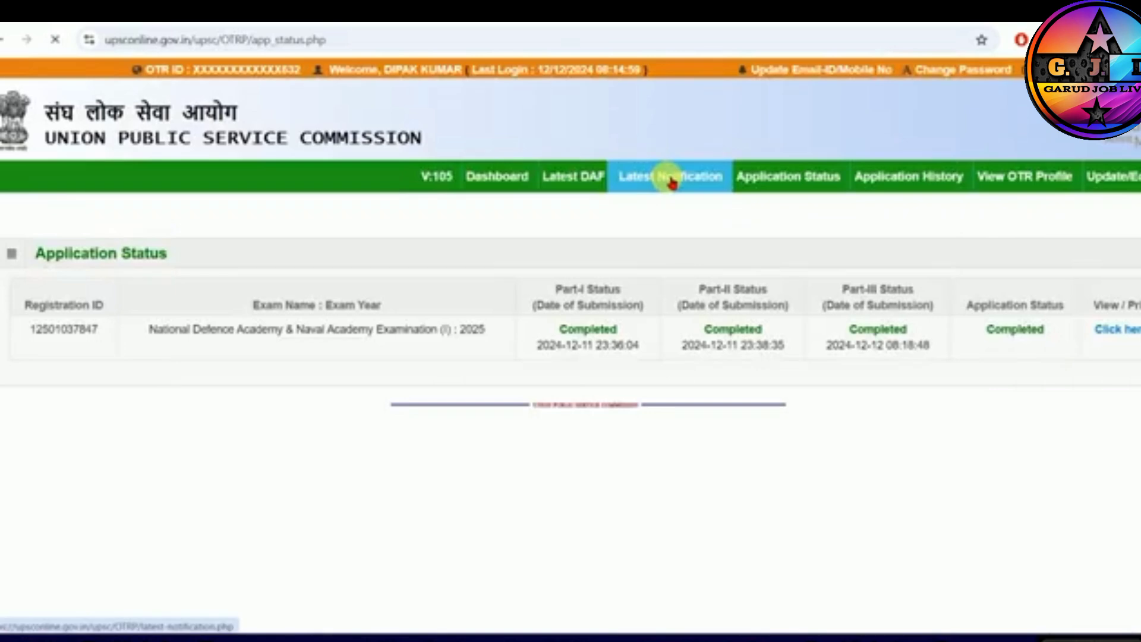
- Review the NDA/NA (I) 2025 registration parts under the latest notifications, and return to the dashboard, acknowledging the login alert
{"action": "left_click", "coordinate": [667, 176]}
{"action": "scroll", "coordinate": [749, 309], "scroll_direction": "down", "scroll_amount": 1}
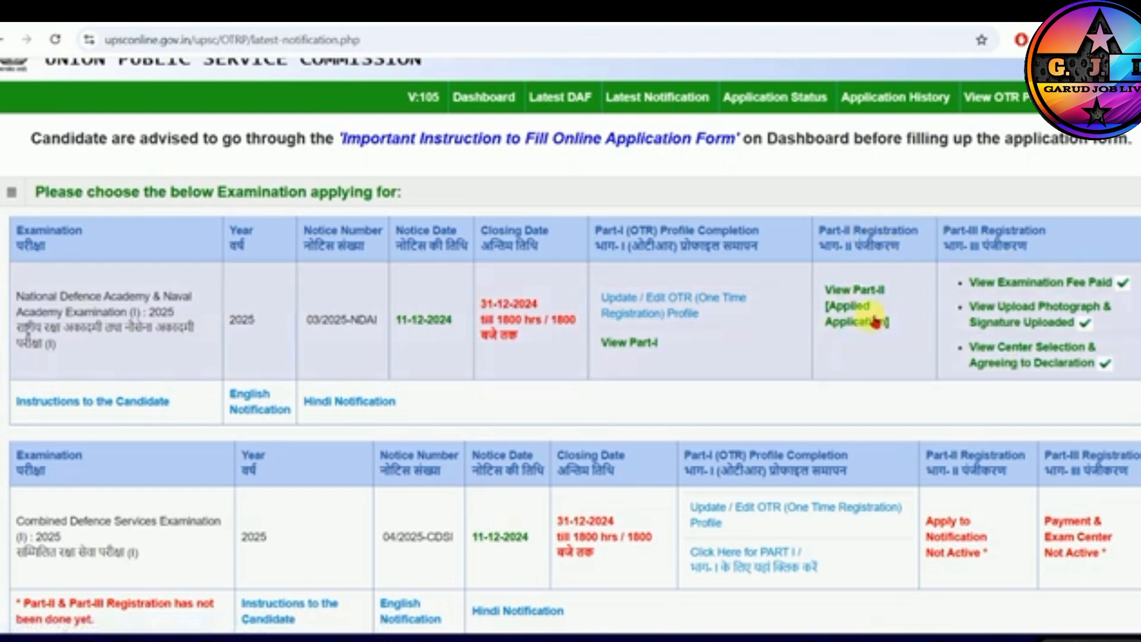
{"action": "scroll", "coordinate": [438, 220], "scroll_direction": "up", "scroll_amount": 1}
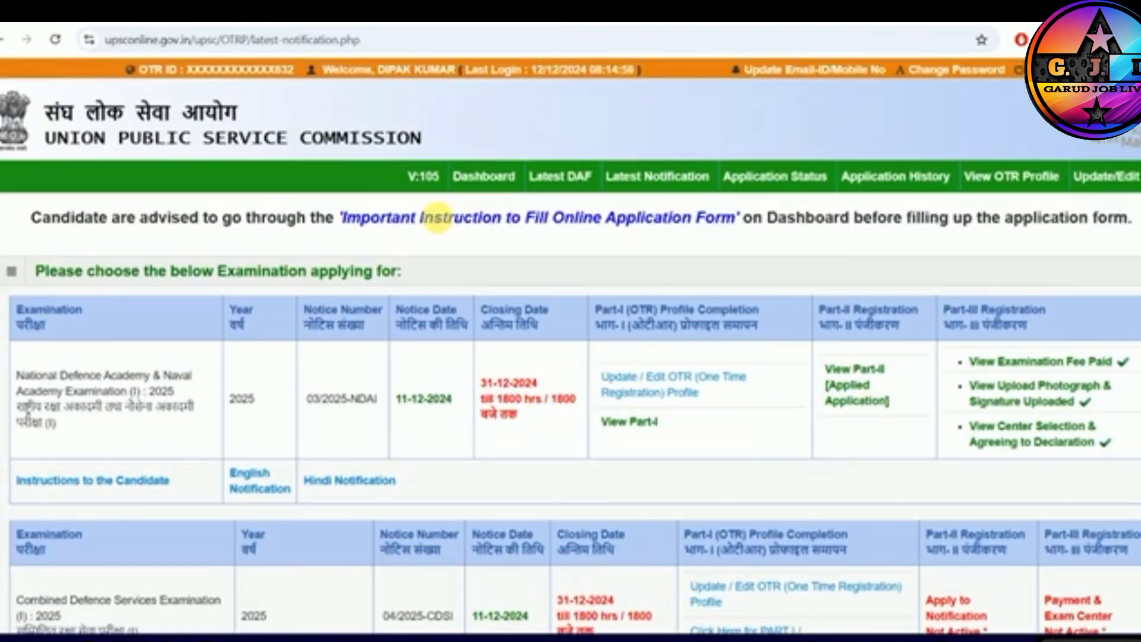
{"action": "left_click", "coordinate": [486, 186]}
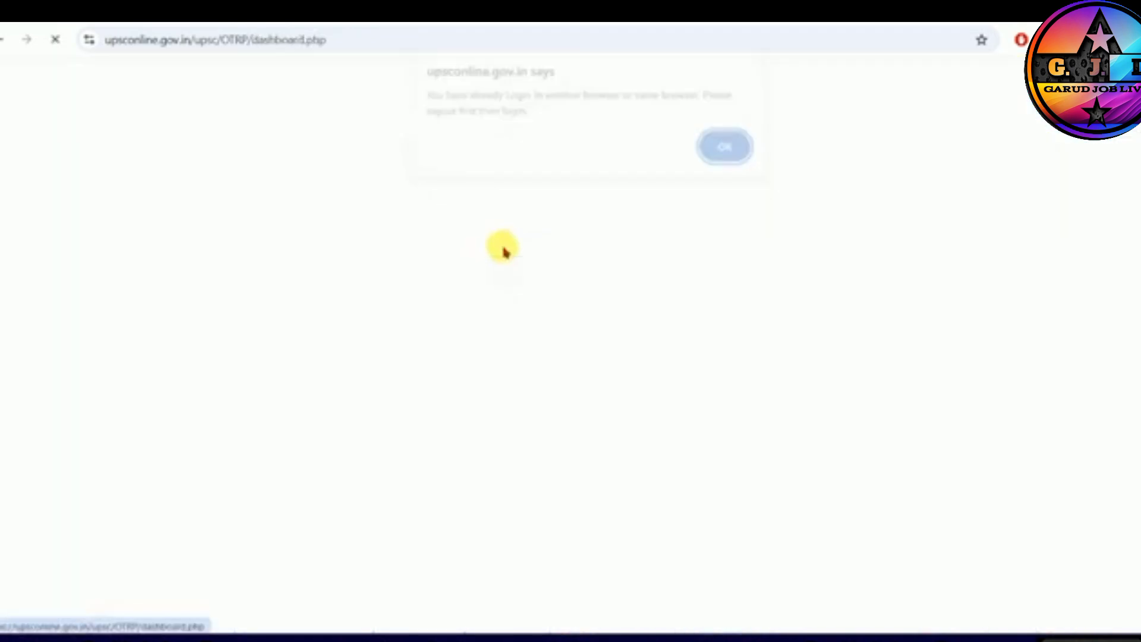
{"action": "left_click", "coordinate": [725, 157]}
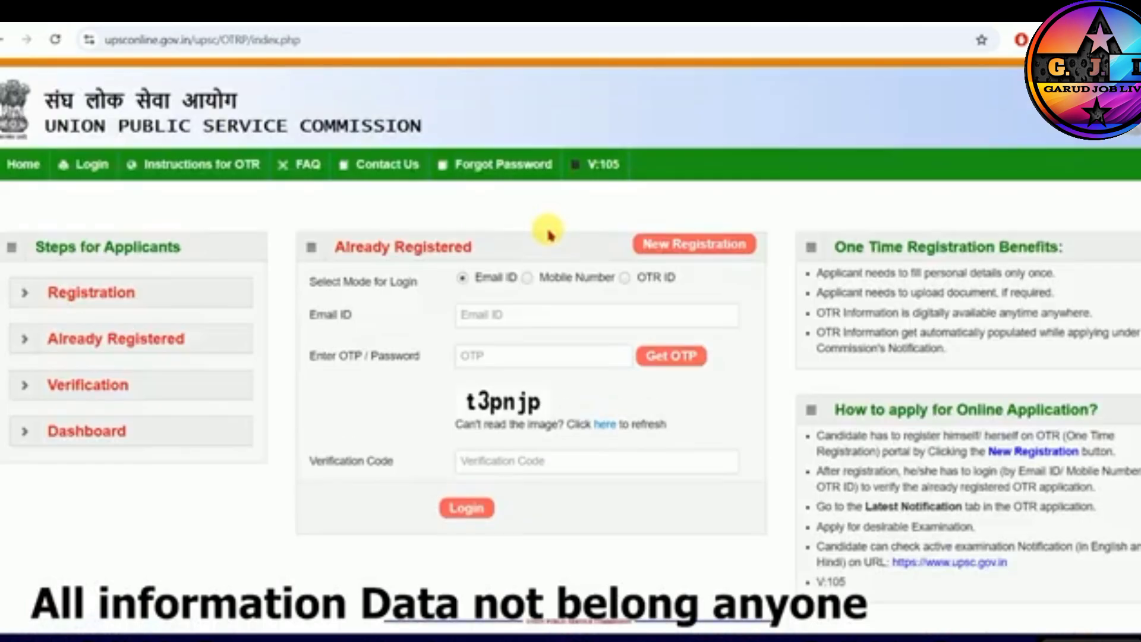
- Log in to the OTR portal using the email ID mode, and review the important application instructions on the dashboard
{"action": "left_click", "coordinate": [504, 320]}
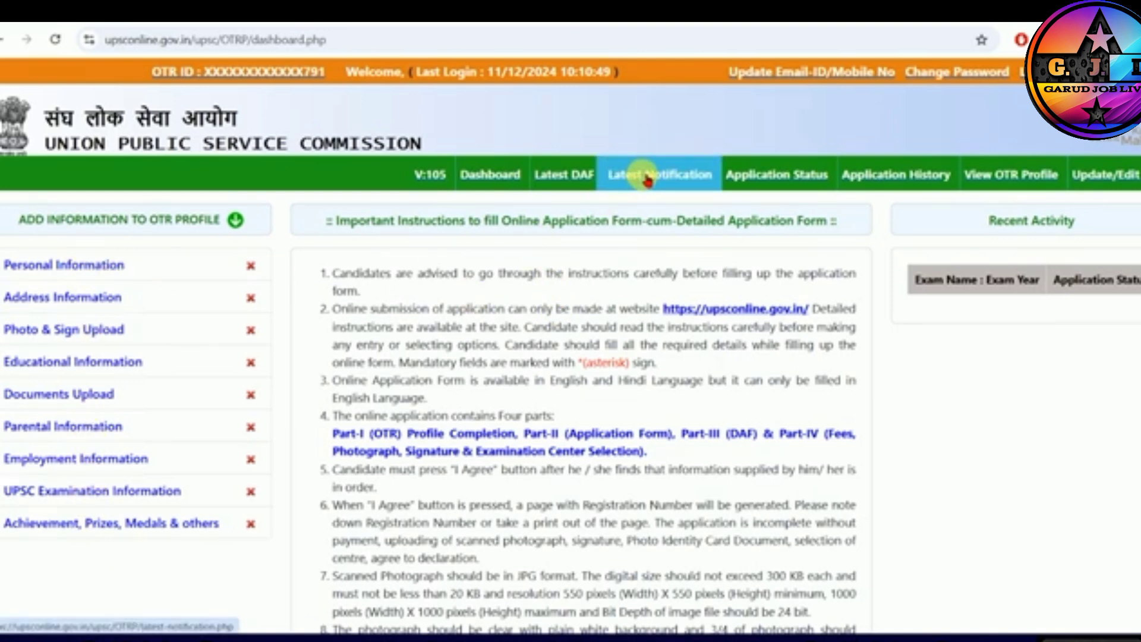
{"action": "scroll", "coordinate": [654, 363], "scroll_direction": "down", "scroll_amount": 10}
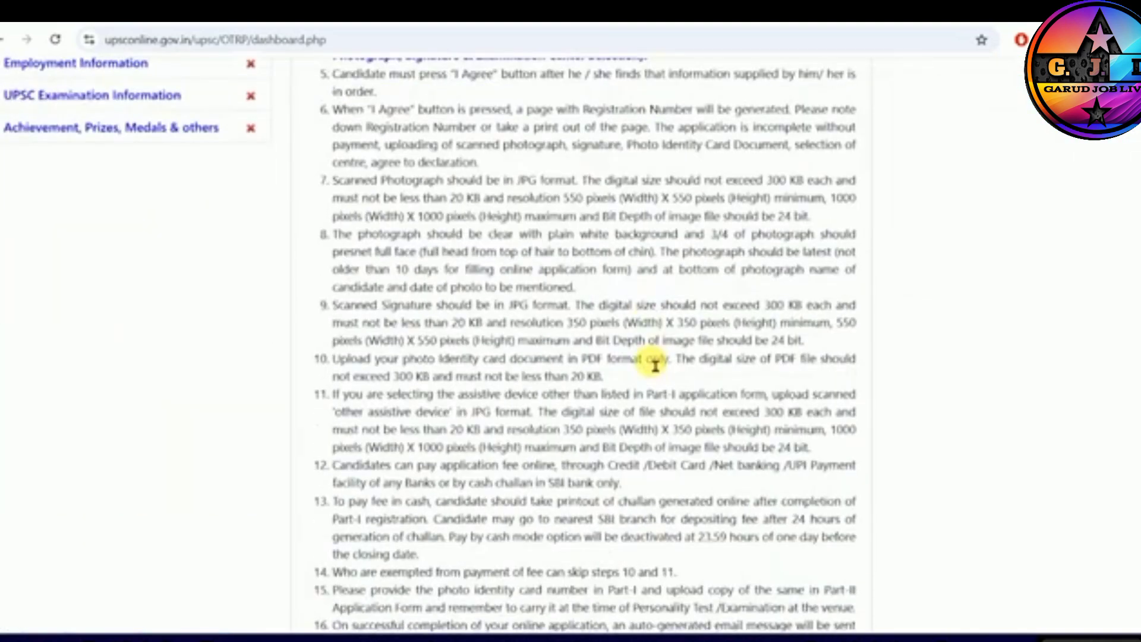
{"action": "scroll", "coordinate": [657, 370], "scroll_direction": "up", "scroll_amount": 10}
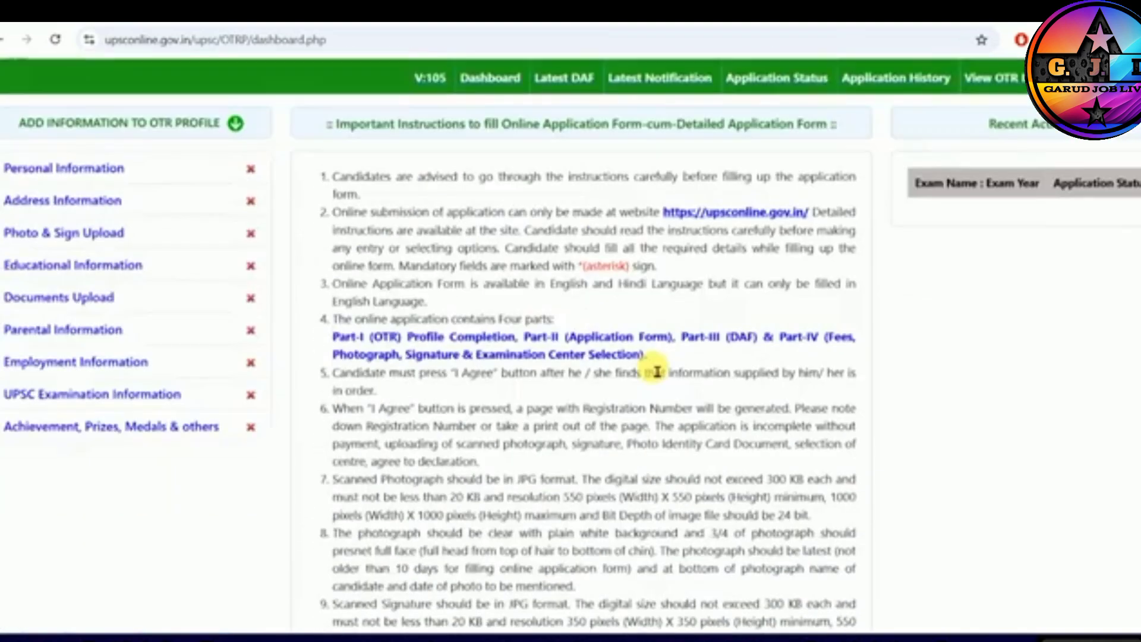